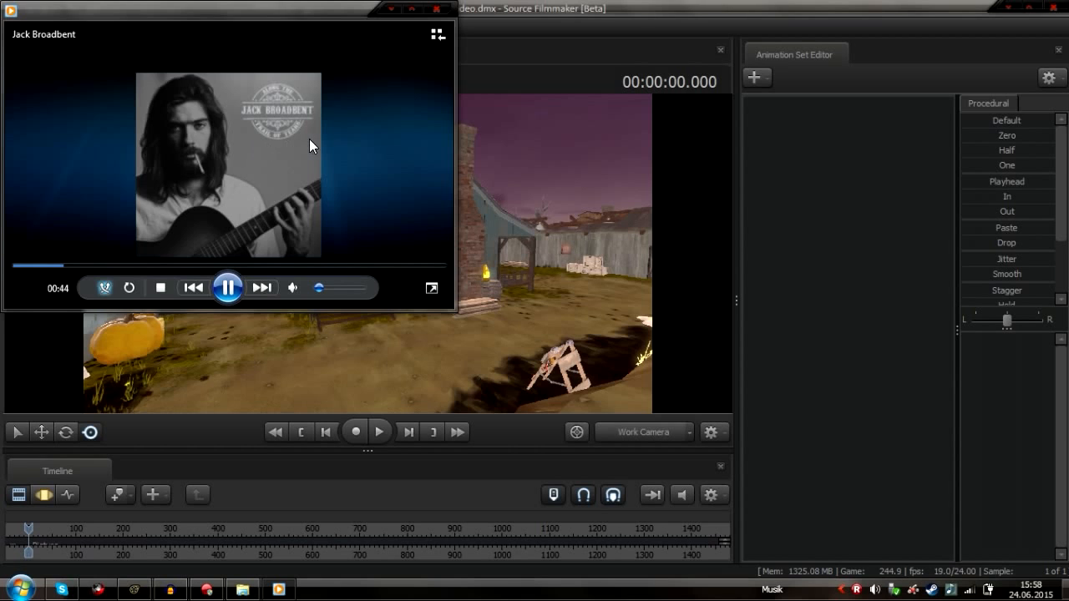
Fly the work camera around the map to explore the scene
click(850, 288)
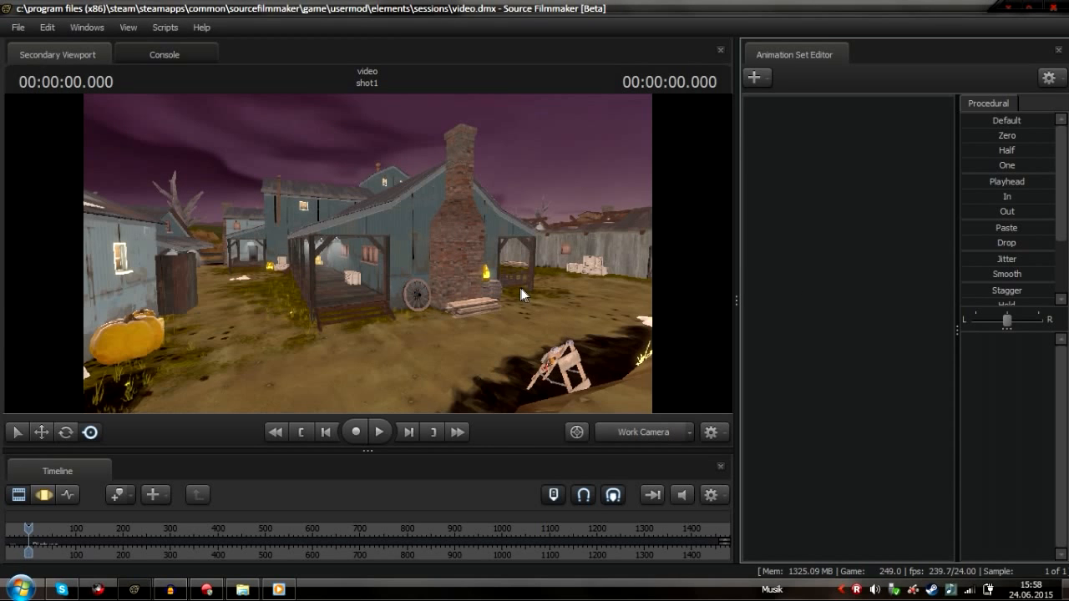
drag(438, 276, 585, 277)
key(w)
key(w)
drag(367, 254, 643, 255)
key(w)
key(w)
key(w)
key(w)
key(w)
key(w)
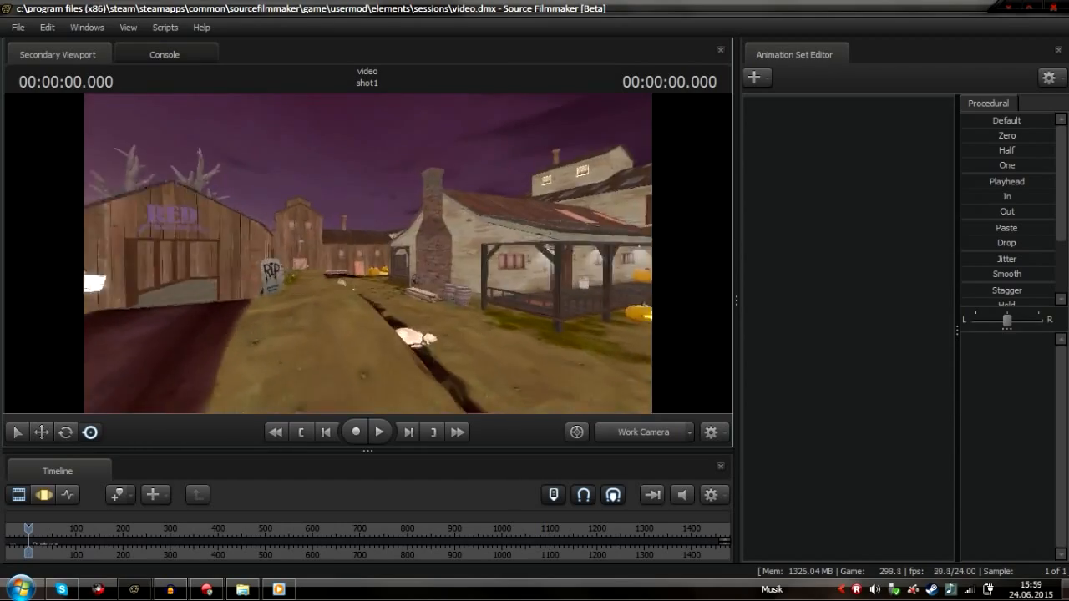
key(w)
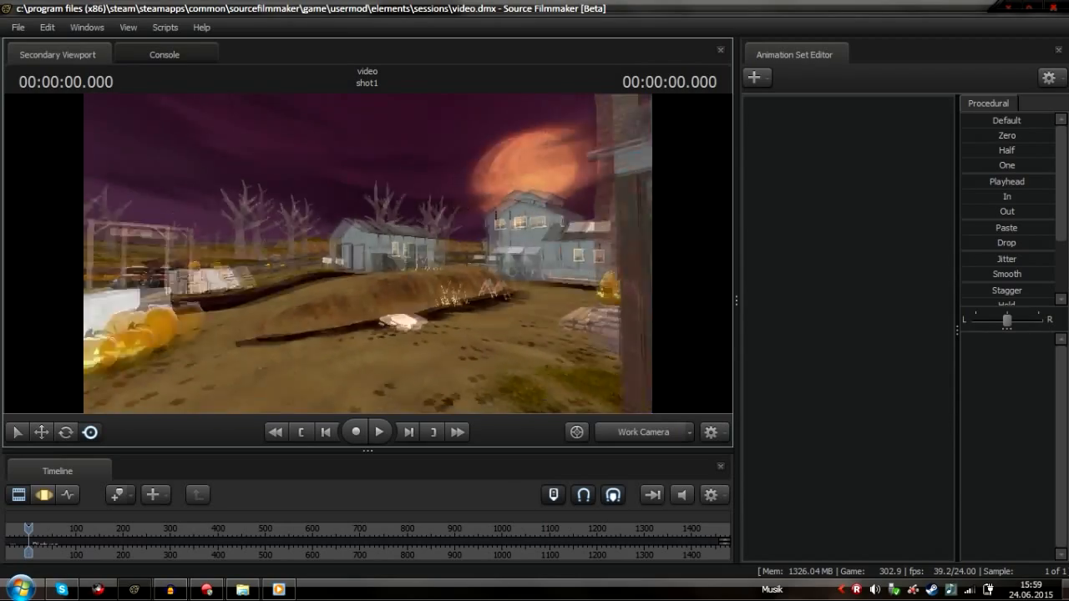
key(w)
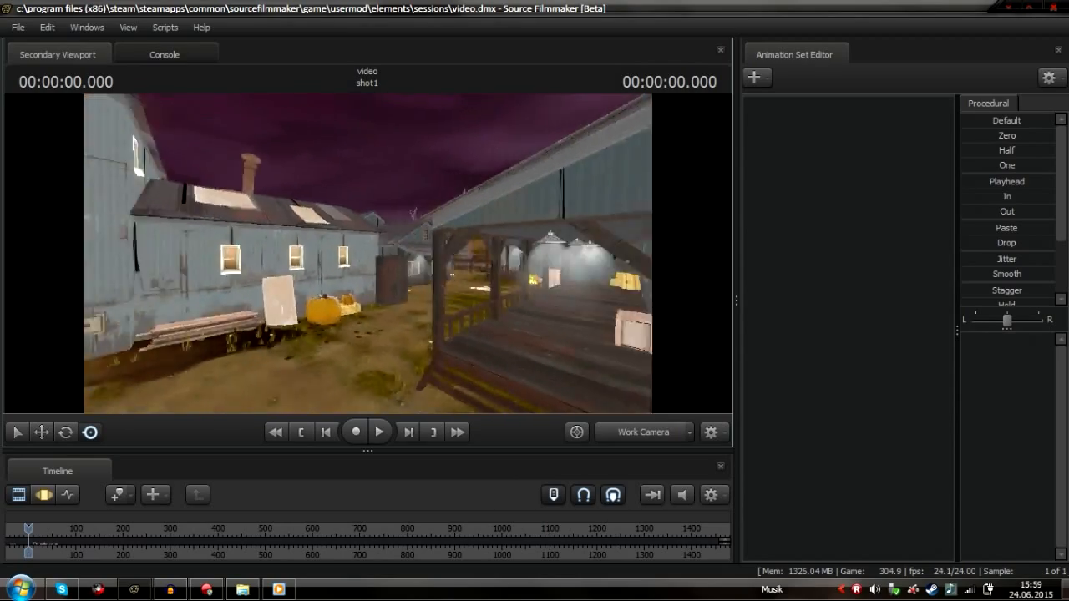
drag(367, 254, 535, 254)
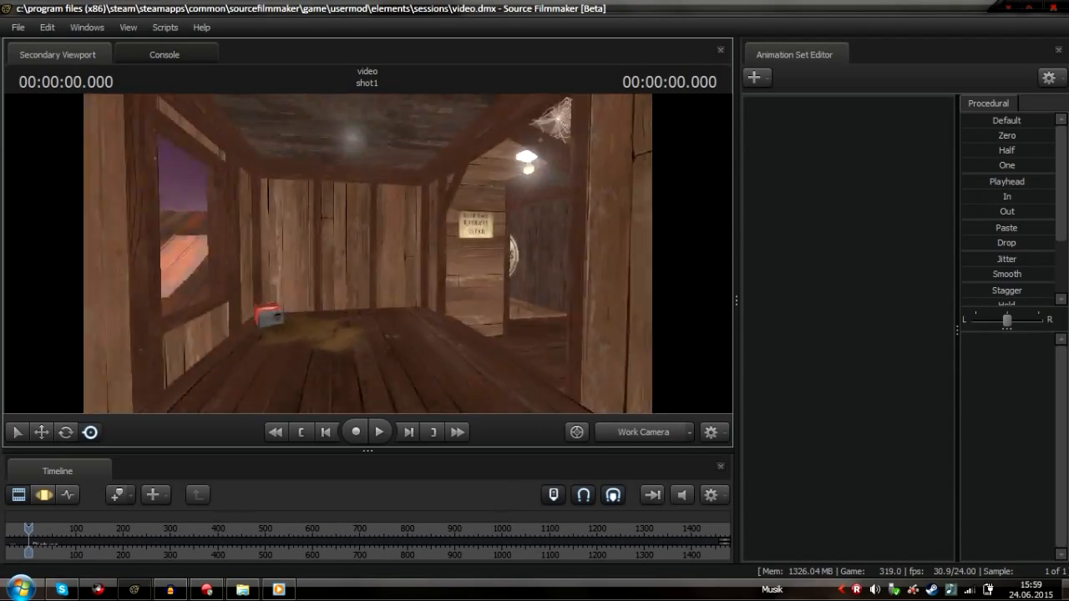
key(w)
drag(367, 253, 542, 255)
key(w)
key(w)
key(w)
key(w)
key(w)
key(w)
key(w)
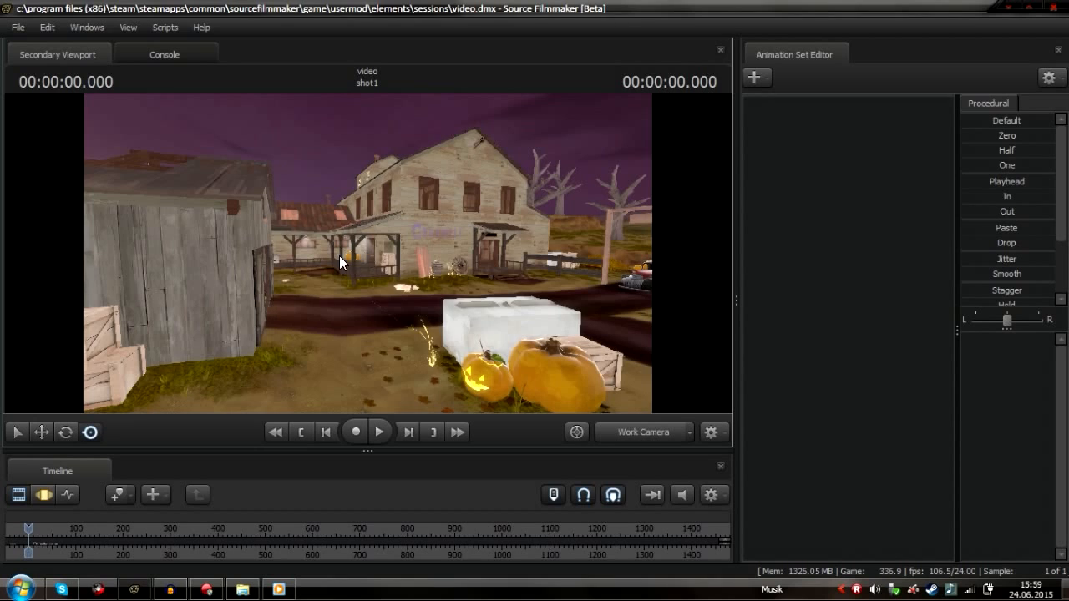
Open the Progressive Refinement settings and cancel the dialog without changes
right_click(339, 256)
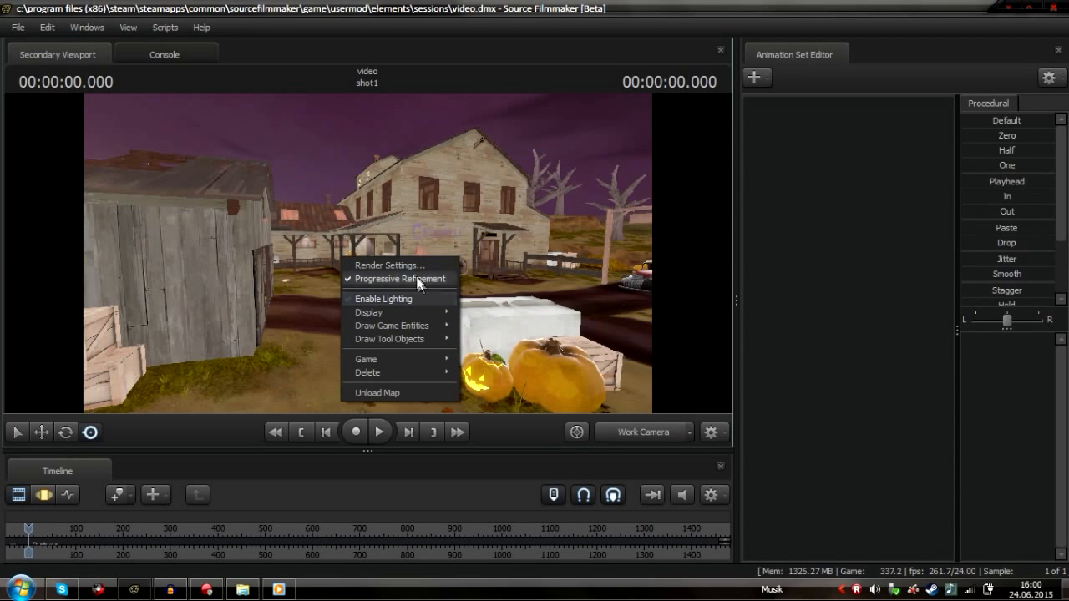
click(421, 264)
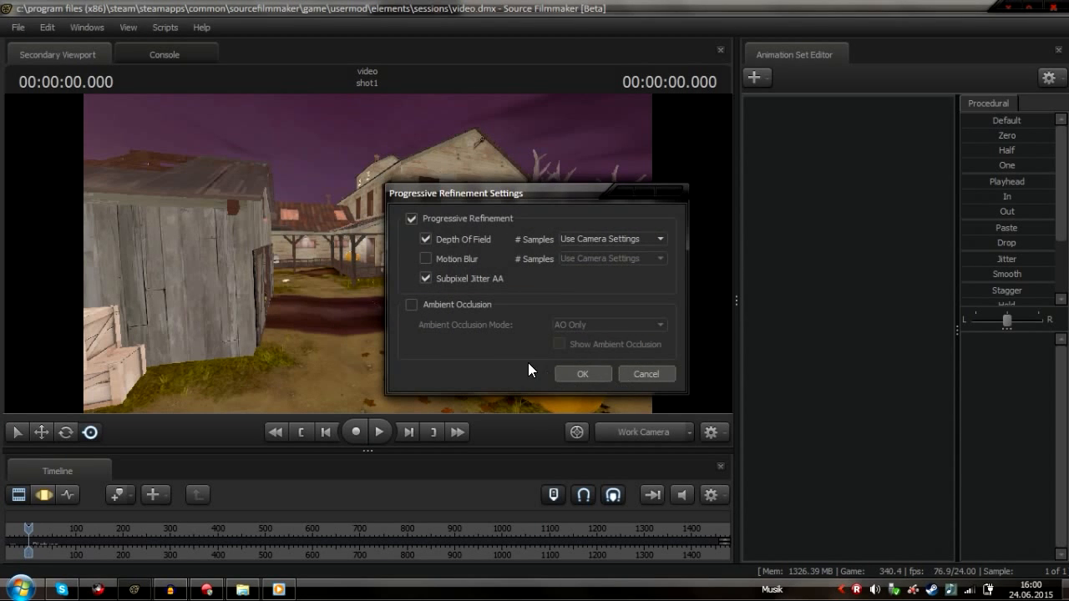
click(642, 378)
Continue flying the work camera through the map, looking around the buildings
drag(538, 312, 729, 307)
key(w)
key(w)
key(w)
key(w)
key(w)
key(w)
key(w)
drag(368, 254, 501, 259)
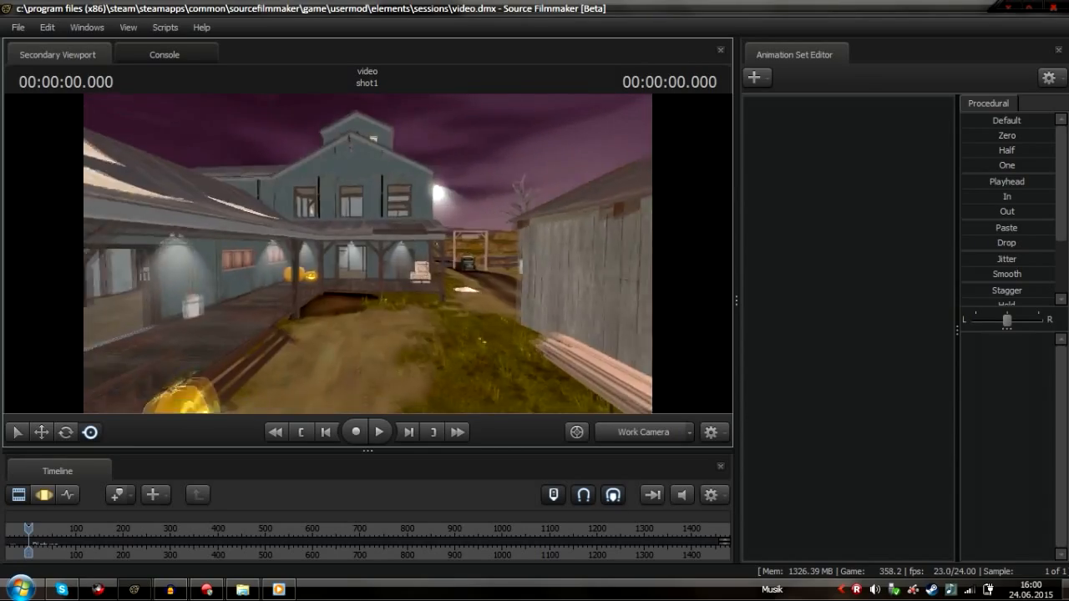
drag(368, 254, 434, 253)
key(w)
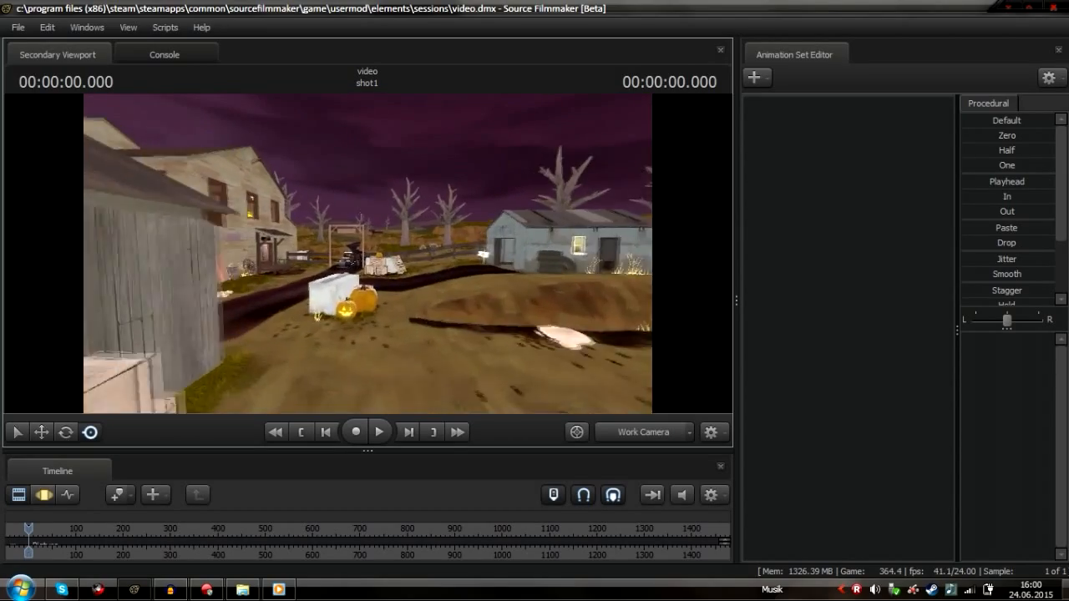
key(w)
drag(367, 254, 108, 251)
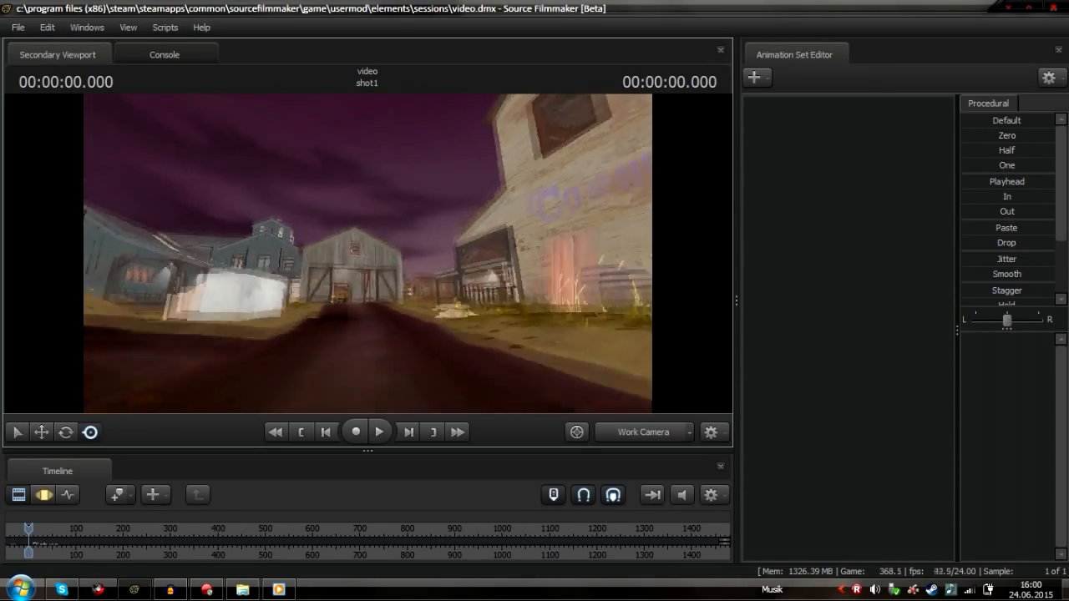
key(w)
drag(367, 254, 585, 250)
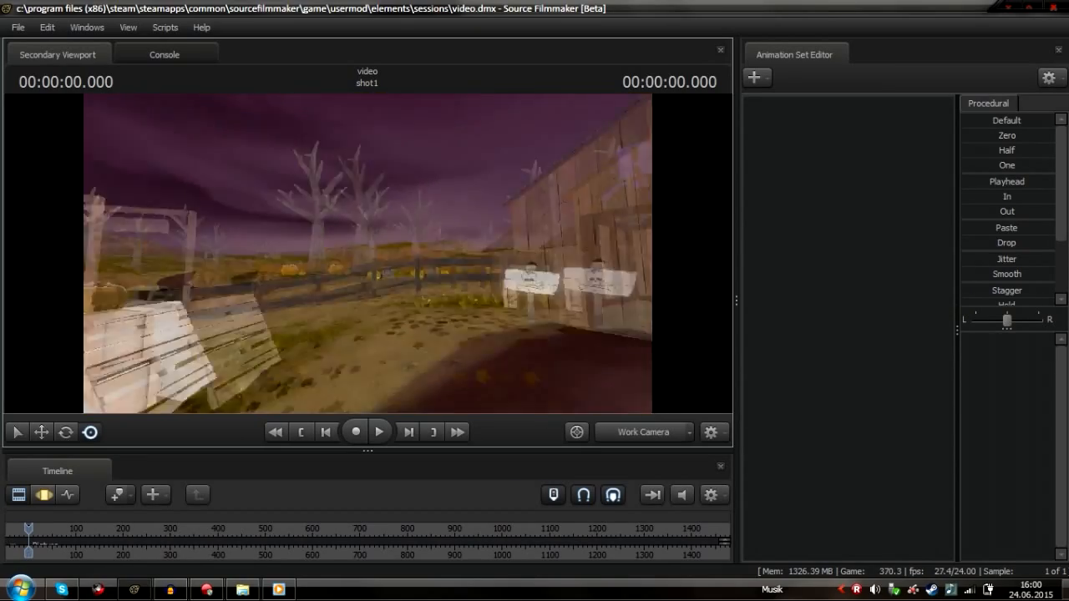
key(w)
drag(368, 254, 355, 230)
key(w)
key(w)
key(w)
key(w)
key(w)
key(w)
key(s)
Enable drawing of Particles and Other Entities in the viewport
right_click(367, 254)
mouse_move(458, 320)
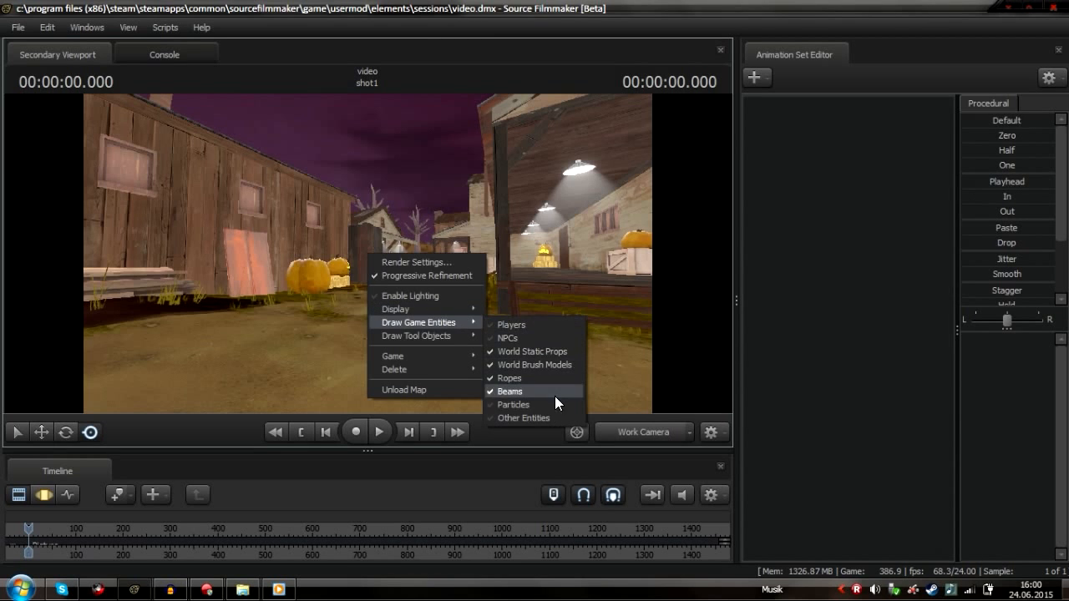
click(553, 409)
right_click(447, 274)
mouse_move(545, 342)
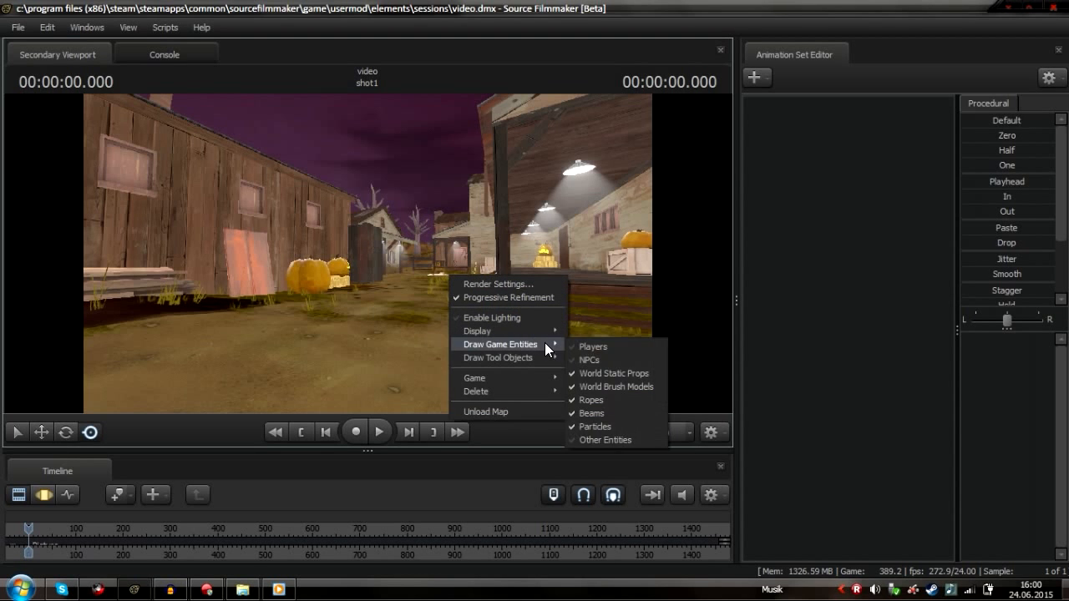
click(614, 437)
Move up to a building window and toggle Other Entities drawing off and back on to compare
key(w)
mouse_move(444, 275)
mouse_down()
mouse_move(468, 266)
mouse_move(493, 275)
mouse_move(459, 267)
mouse_move(443, 279)
mouse_move(509, 288)
mouse_move(501, 271)
mouse_move(366, 252)
mouse_up()
key(w)
right_click(366, 253)
mouse_move(451, 322)
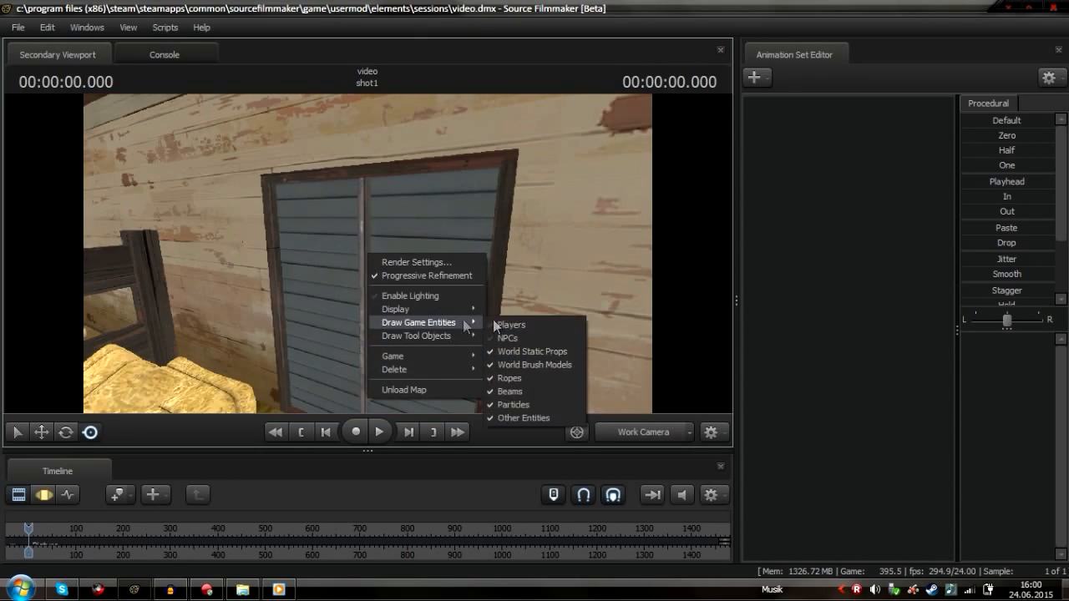
click(536, 417)
right_click(392, 287)
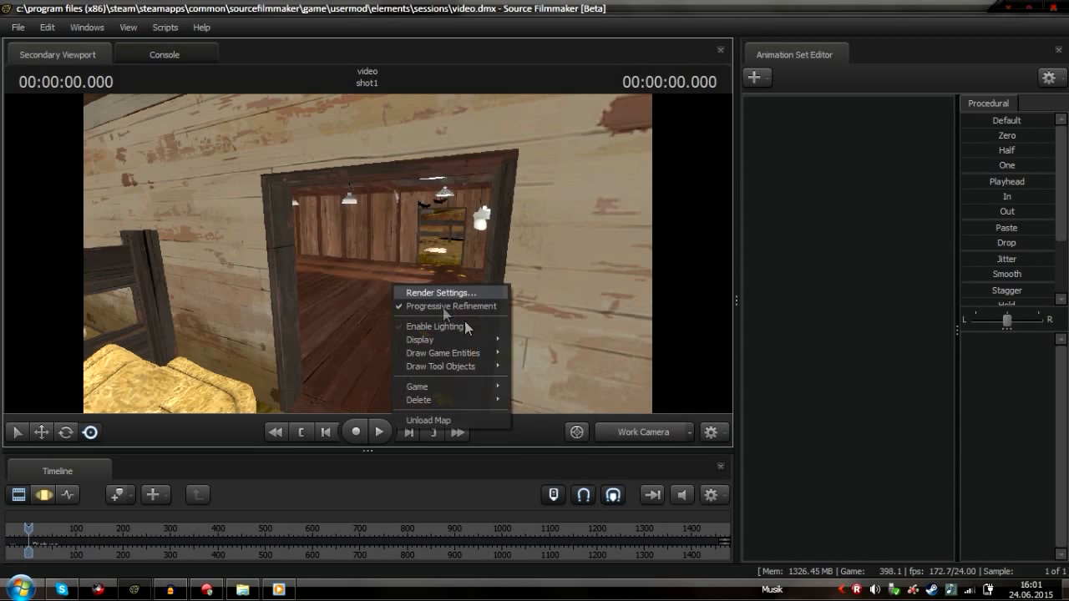
mouse_move(480, 353)
click(546, 451)
Fly into the building and toggle Other Entities drawing off and on again
mouse_move(426, 275)
mouse_down()
mouse_move(592, 274)
mouse_move(321, 280)
mouse_move(326, 338)
mouse_move(305, 330)
mouse_move(325, 326)
mouse_up()
key(w)
key(w)
key(w)
key(s)
right_click(368, 254)
mouse_move(474, 322)
click(538, 418)
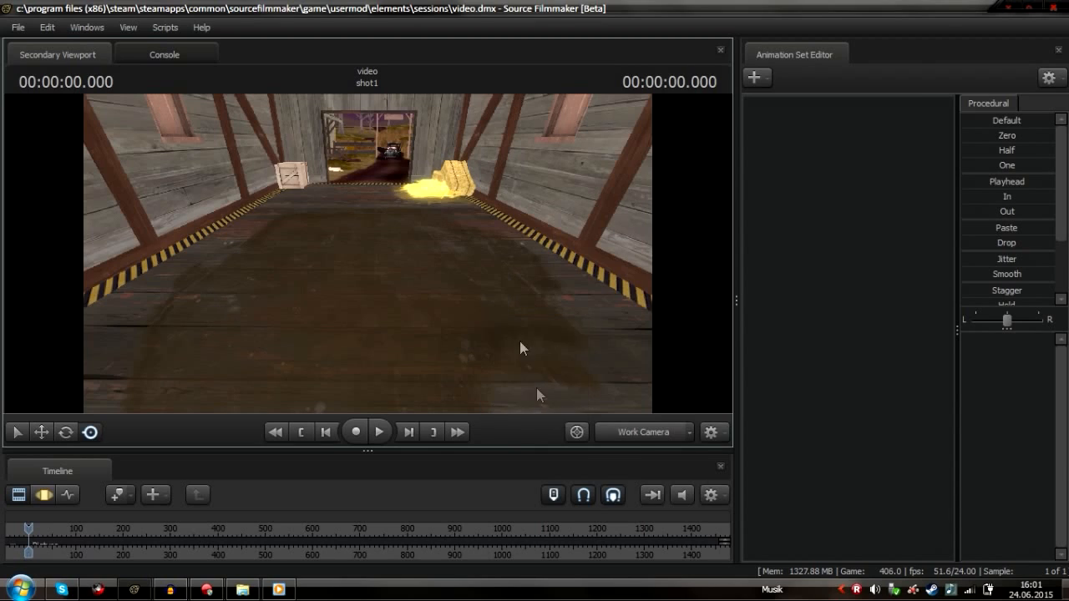
right_click(520, 334)
mouse_move(603, 395)
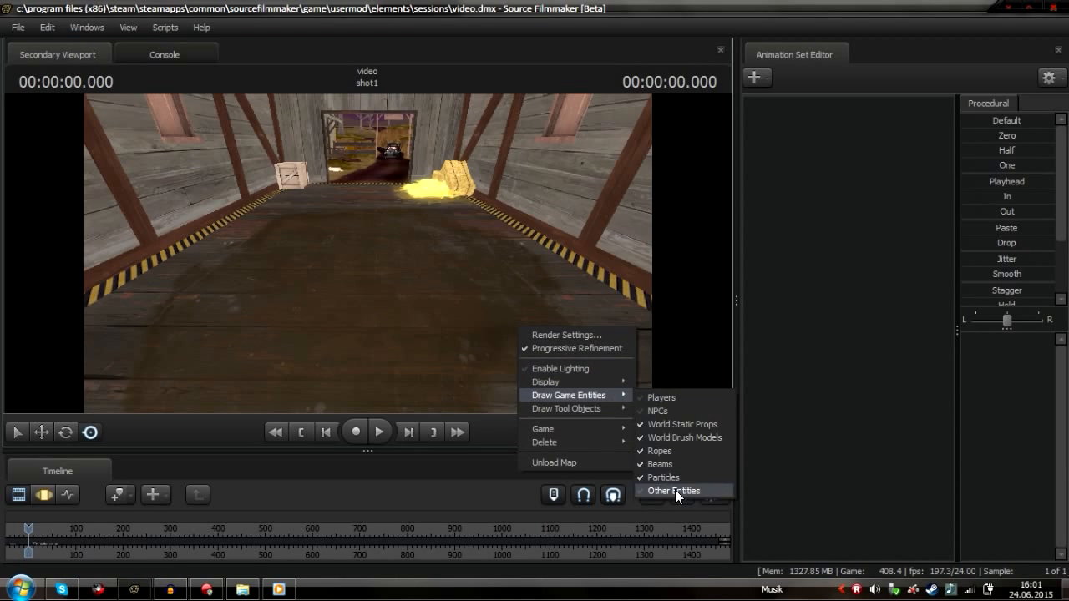
click(674, 489)
Fly the work camera out to a spot overlooking the road and garage
key(w)
drag(367, 254, 581, 196)
key(s)
key(w)
key(w)
key(w)
key(w)
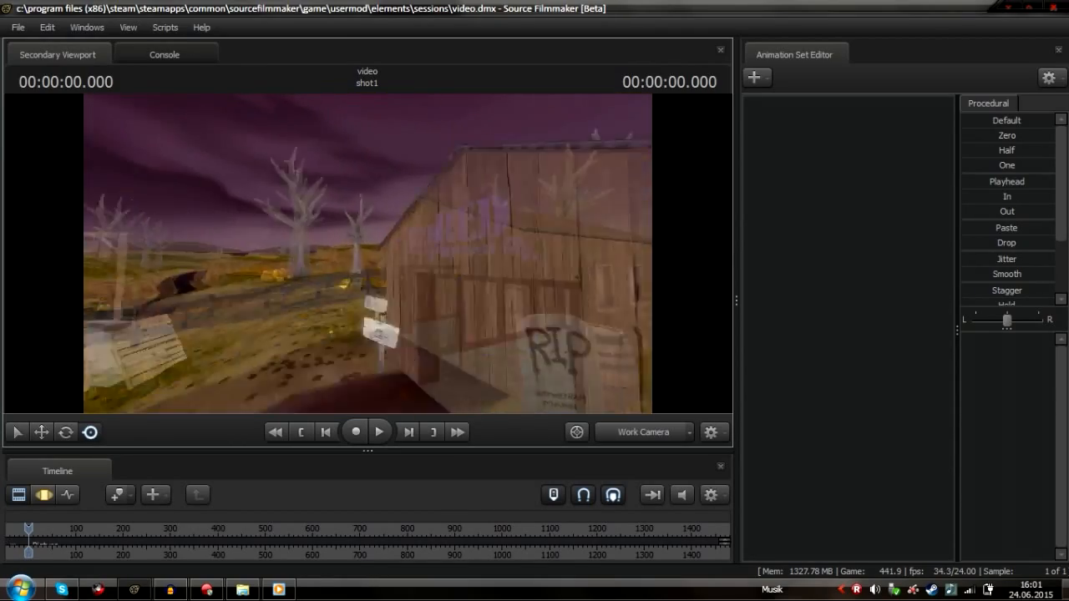
key(w)
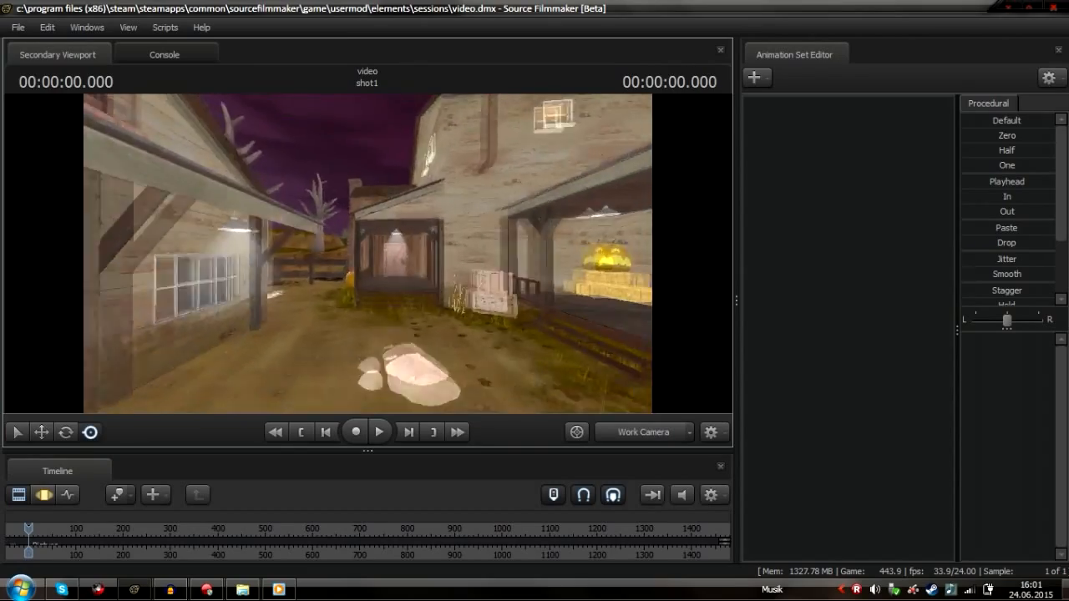
key(w)
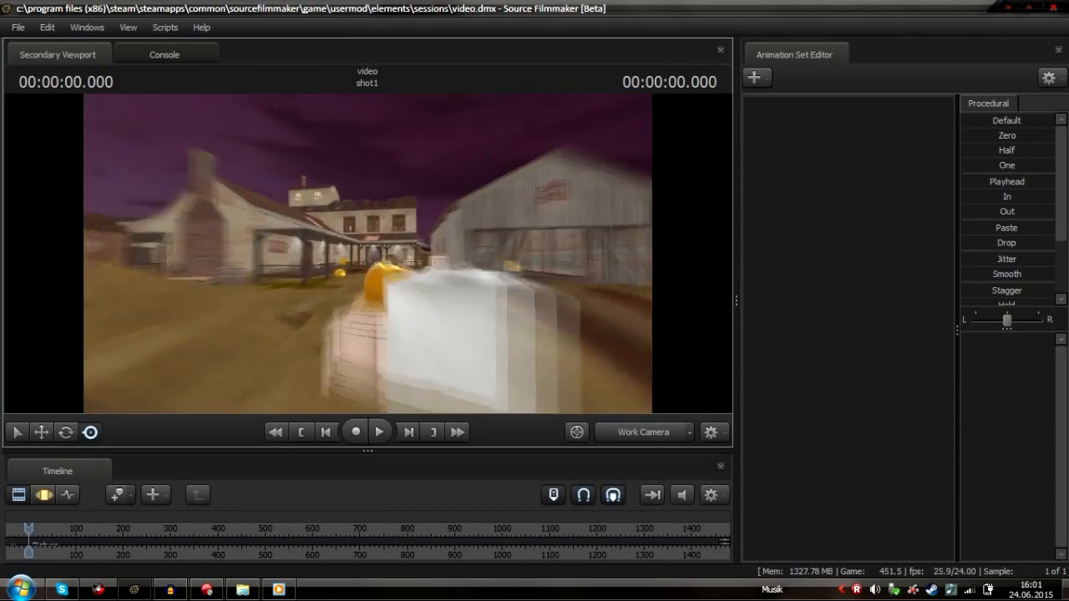
key(w)
key(a)
key(s)
mouse_move(486, 291)
mouse_down()
mouse_move(372, 293)
mouse_move(486, 286)
mouse_move(462, 257)
mouse_move(527, 232)
mouse_move(547, 355)
mouse_move(522, 363)
mouse_move(511, 322)
mouse_move(493, 311)
mouse_up()
key(w)
key(s)
key(w)
key(w)
key(s)
drag(399, 265, 134, 241)
drag(480, 219, 366, 280)
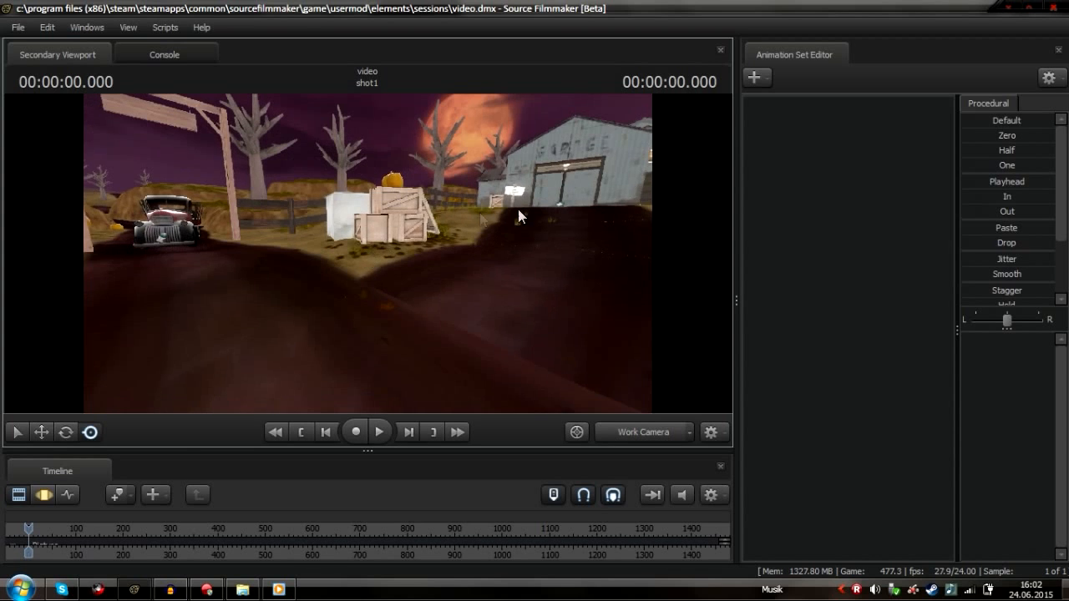
Create a new camera animation set
right_click(816, 215)
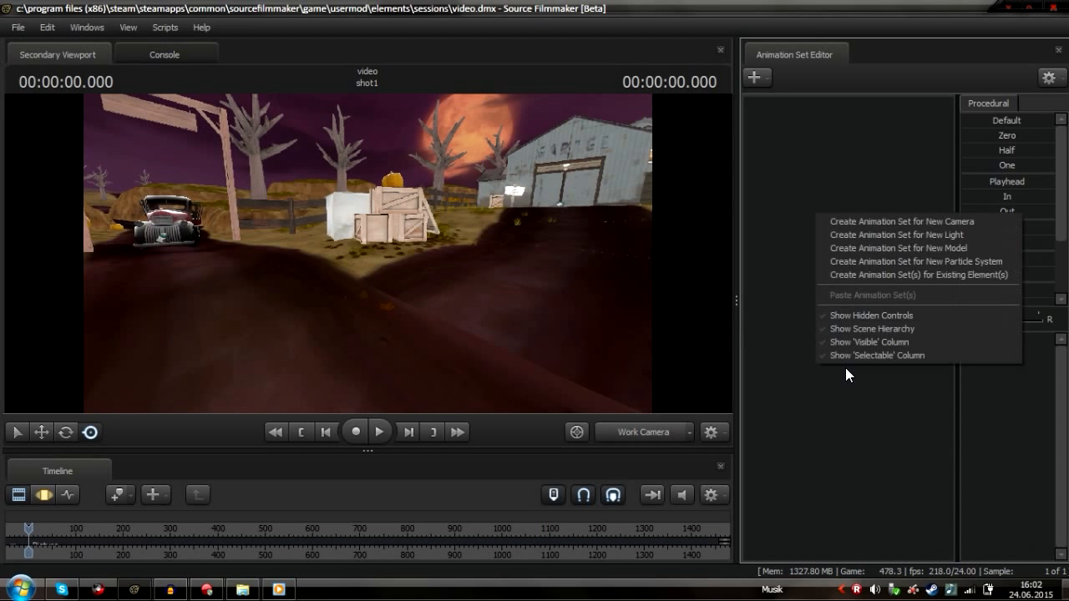
click(667, 431)
click(663, 427)
click(663, 427)
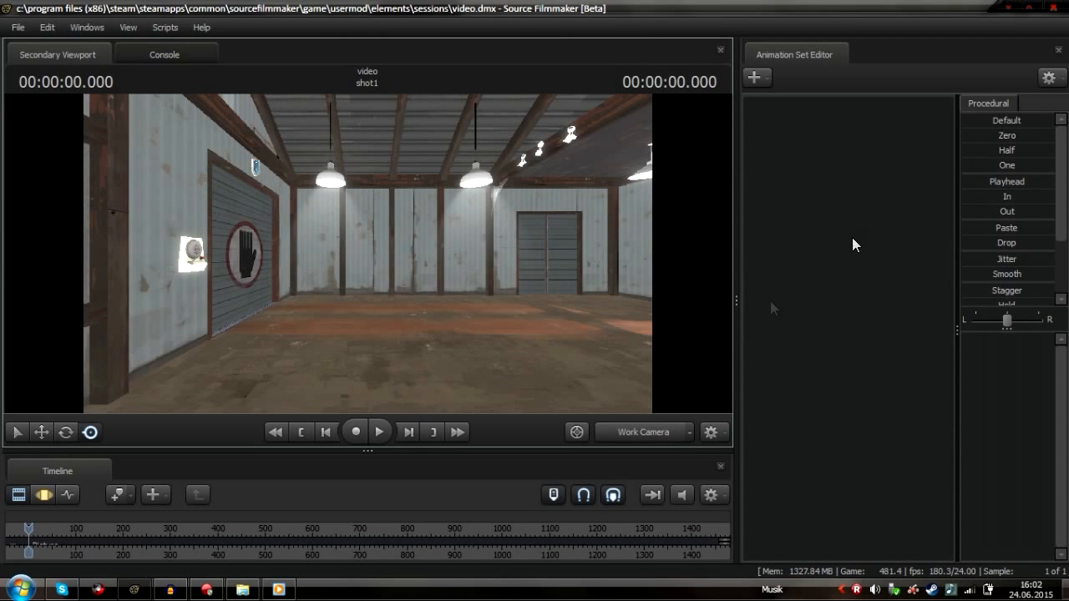
right_click(866, 215)
click(924, 233)
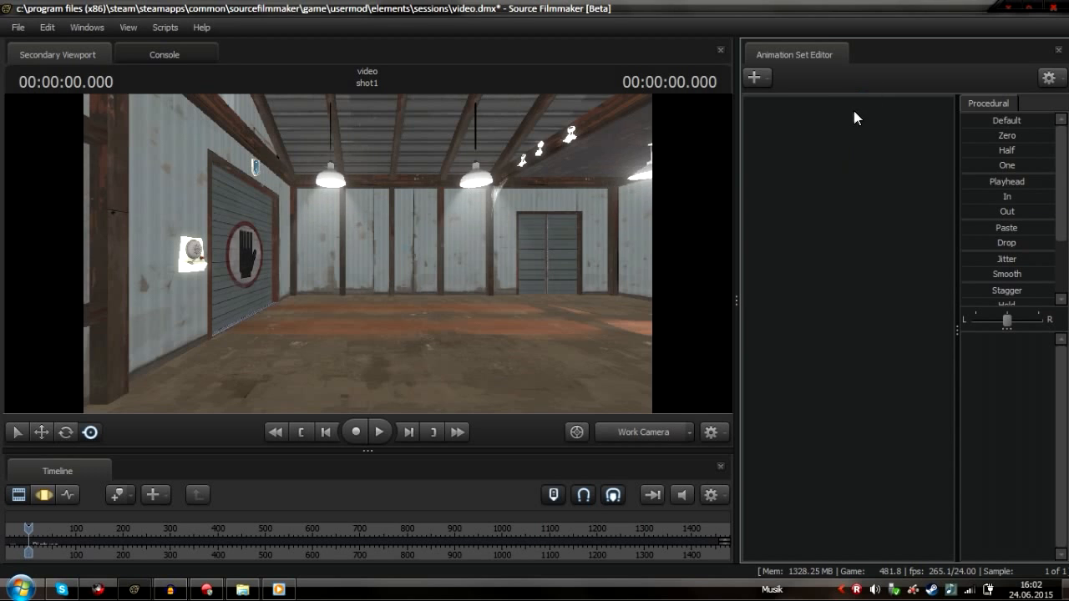
click(788, 107)
Switch to the Motion Editor and move camera1 toward the truck under the gate
click(43, 495)
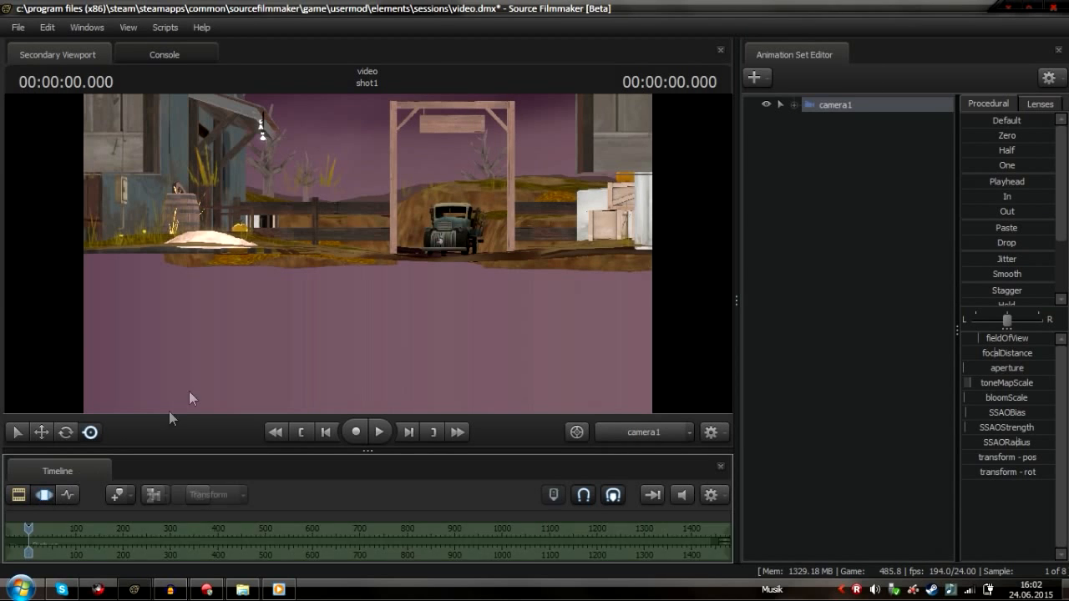
mouse_move(389, 256)
mouse_down()
mouse_move(405, 254)
mouse_move(343, 230)
mouse_move(388, 243)
mouse_up()
key(w)
click(22, 491)
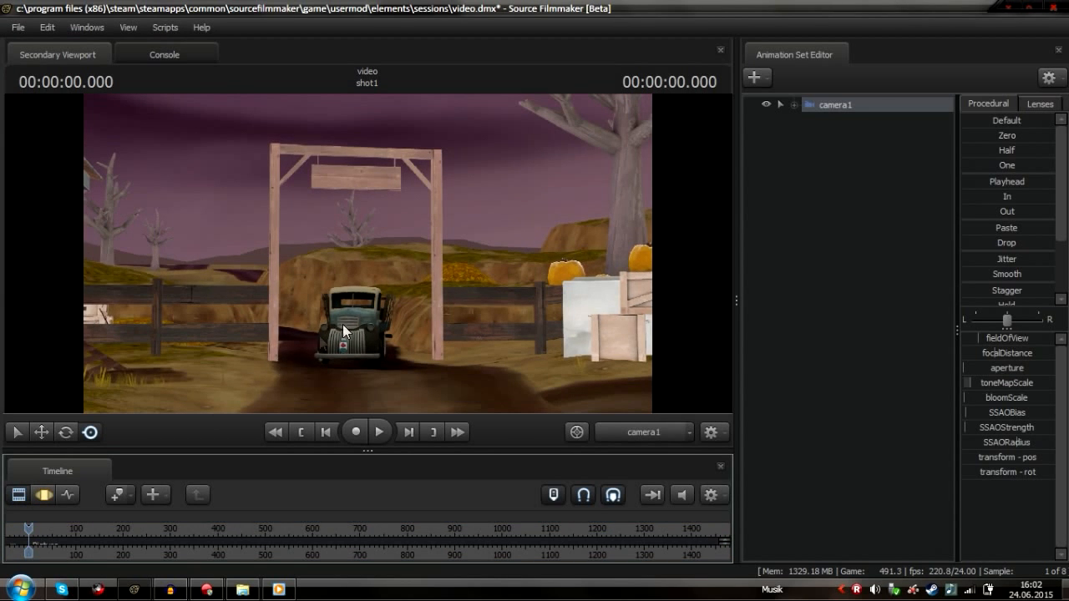
Try to reposition camera1 directly in the viewport while in clip mode
click(382, 230)
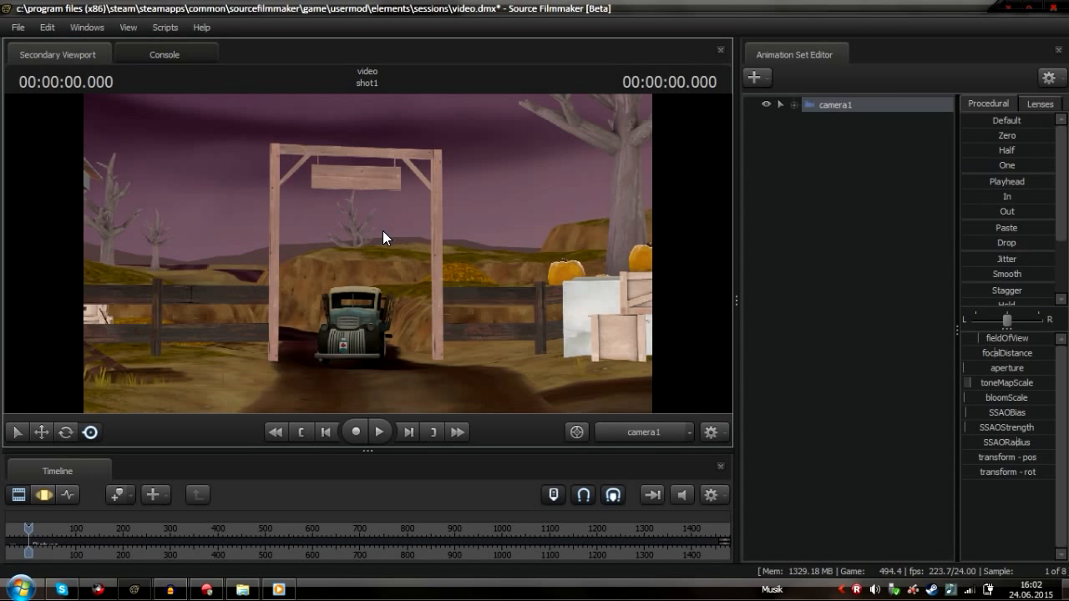
click(449, 277)
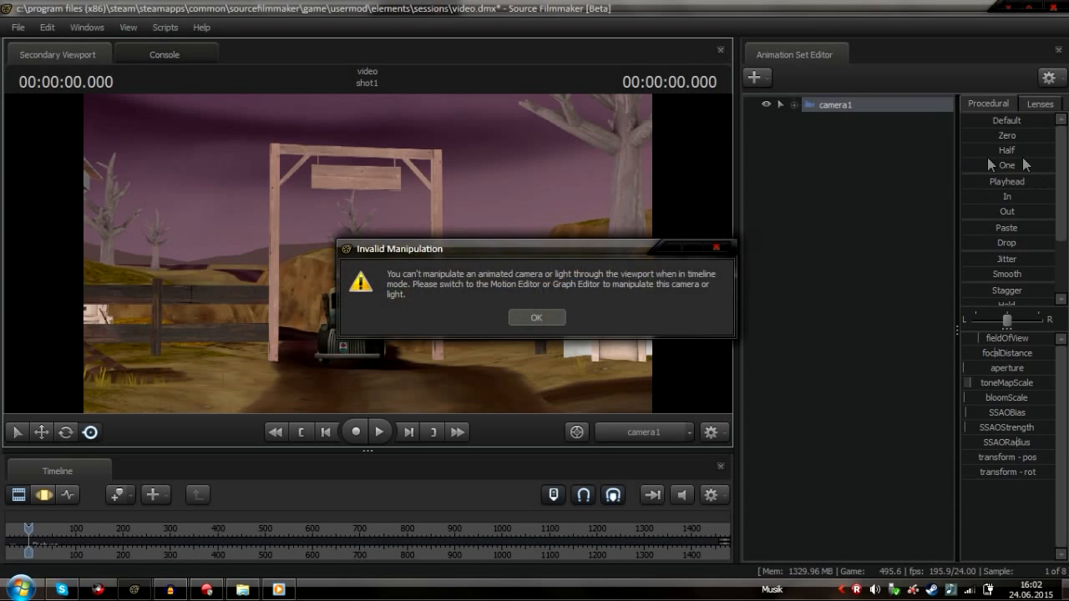
click(538, 316)
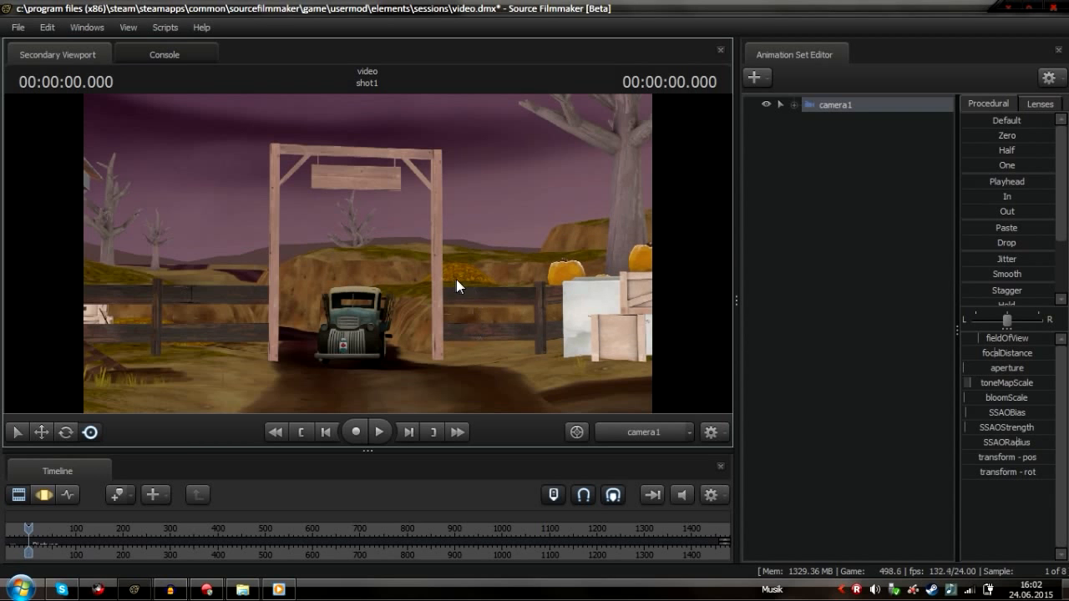
click(492, 302)
click(536, 317)
Switch to the Motion Editor again and adjust camera1's view
click(45, 496)
drag(268, 342, 365, 252)
key(w)
Switch the viewport to the Work Camera and fly out to see camera1's frustum
right_click(837, 271)
click(629, 429)
drag(551, 350, 622, 300)
key(w)
key(w)
key(w)
drag(413, 222, 369, 254)
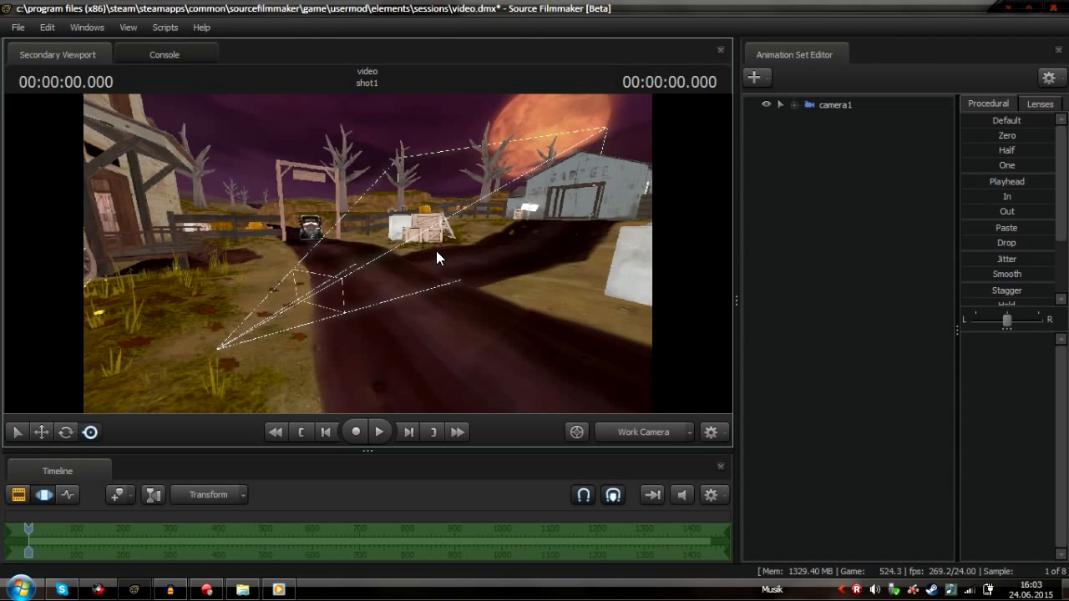
Open the camera1 context menu to review its options
right_click(791, 199)
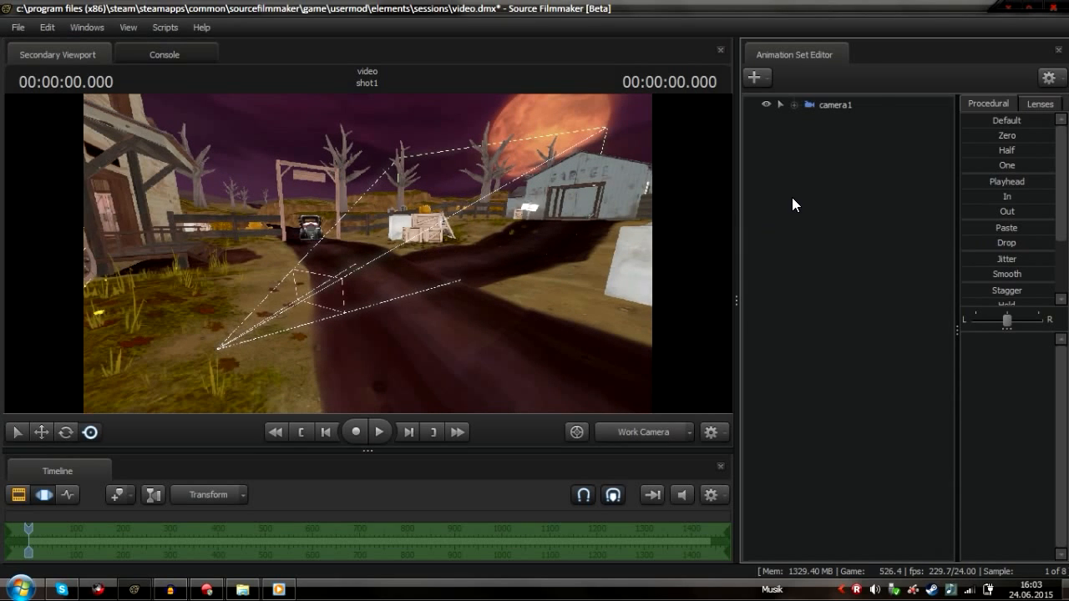
right_click(880, 98)
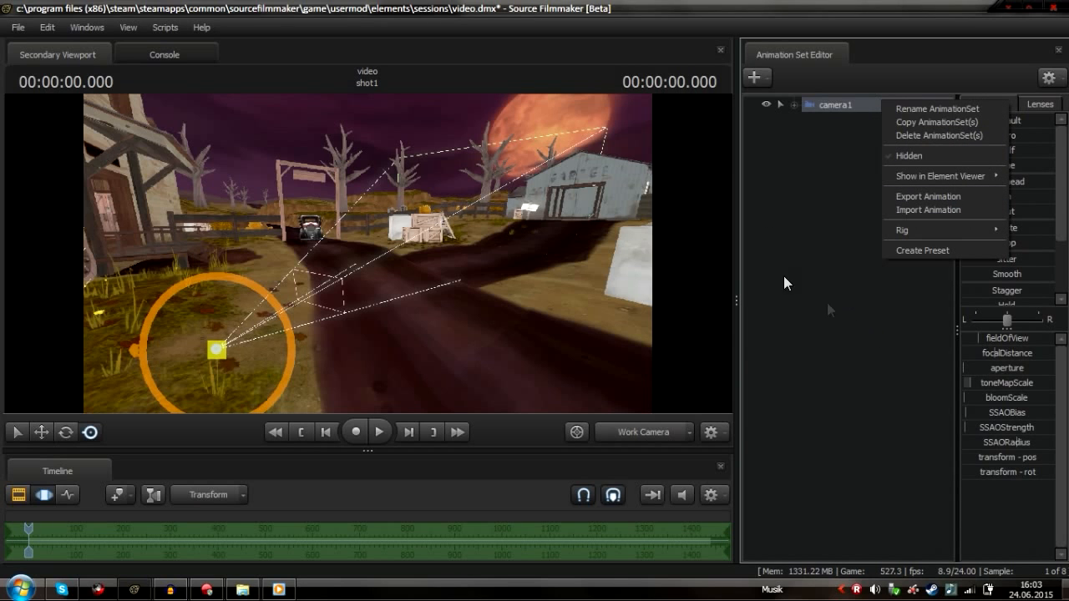
right_click(840, 189)
Turn on the focal plane display in the viewport
right_click(532, 207)
mouse_move(633, 259)
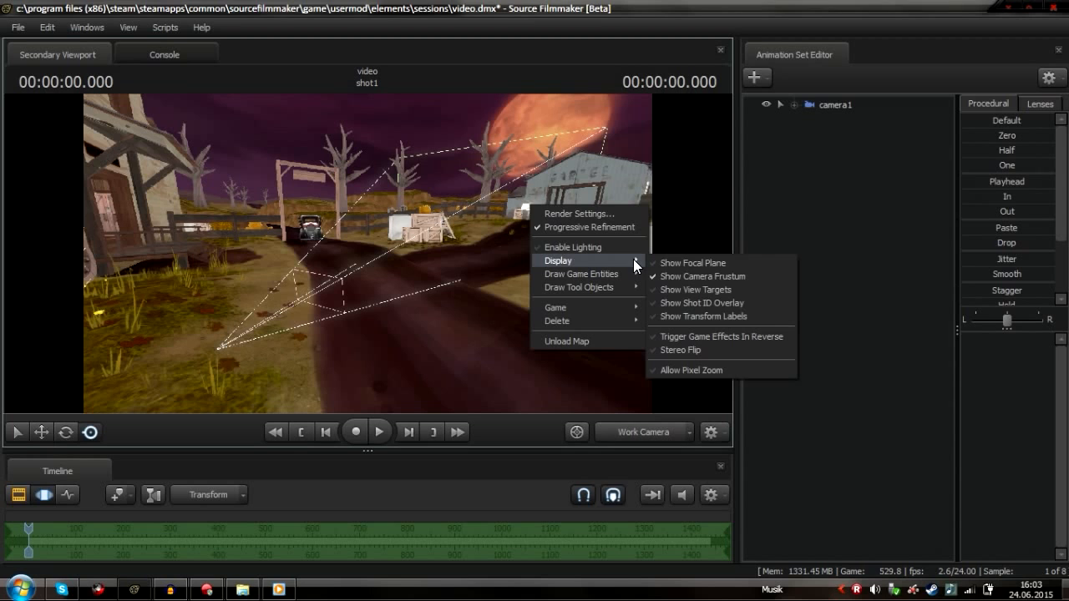
click(727, 263)
right_click(537, 260)
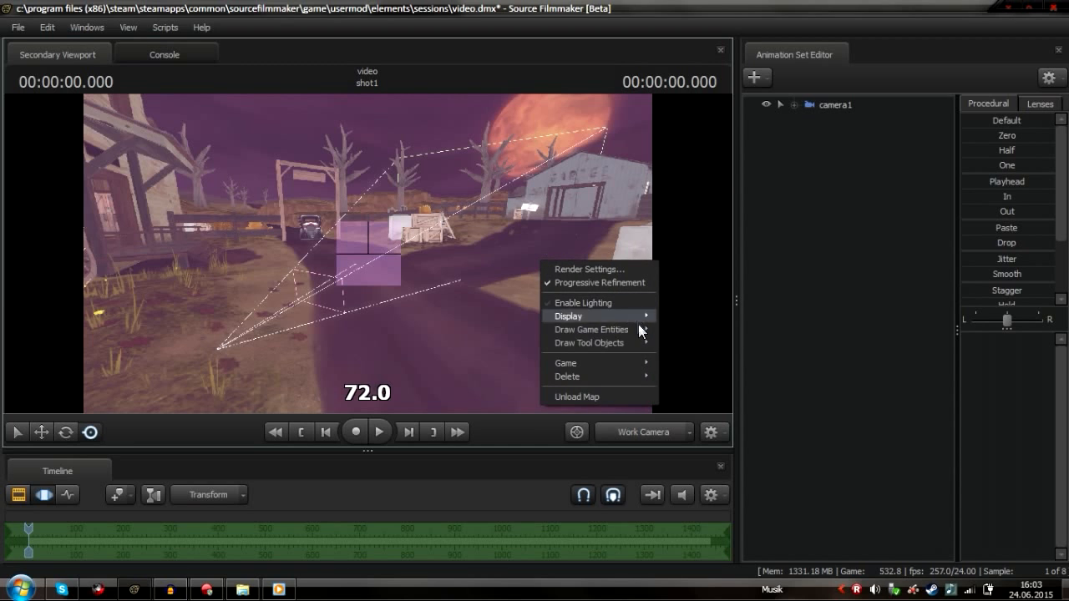
Turn off the focal plane display in the viewport
mouse_move(640, 317)
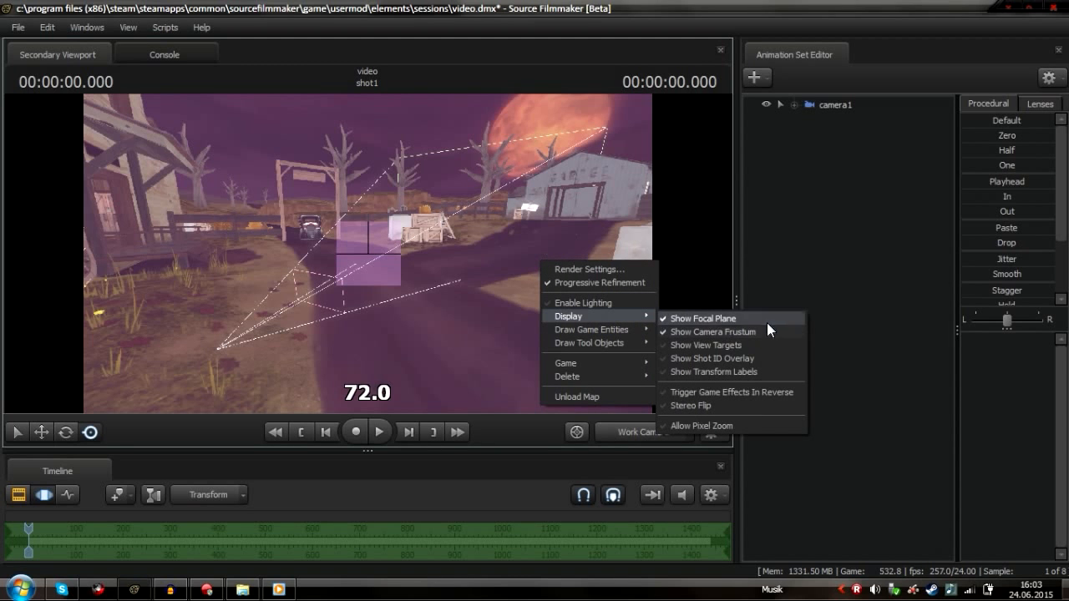
click(770, 319)
drag(551, 317, 558, 237)
right_click(803, 173)
click(913, 206)
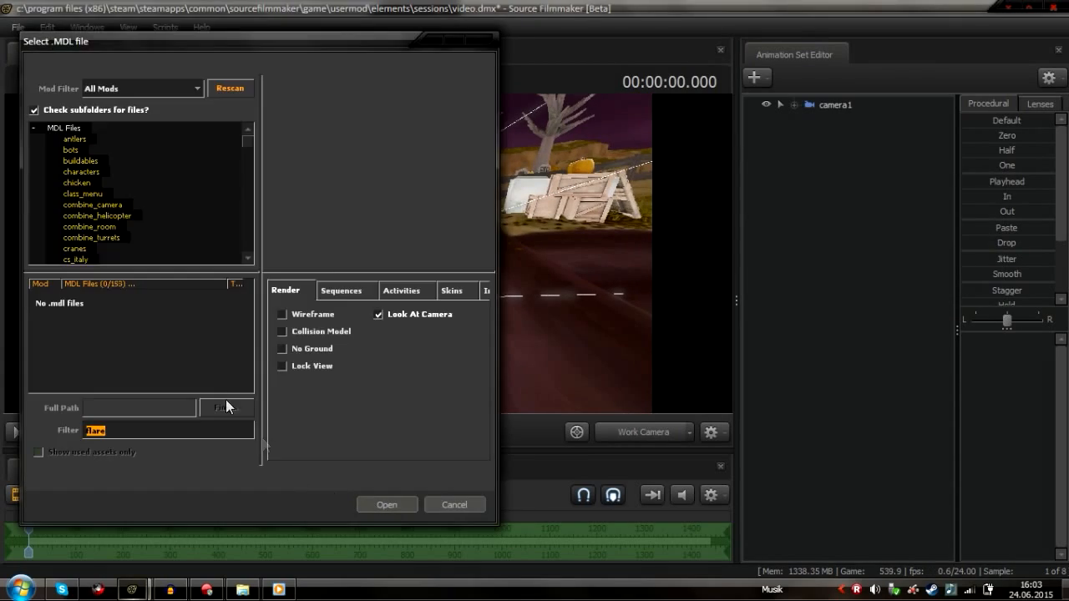
click(447, 505)
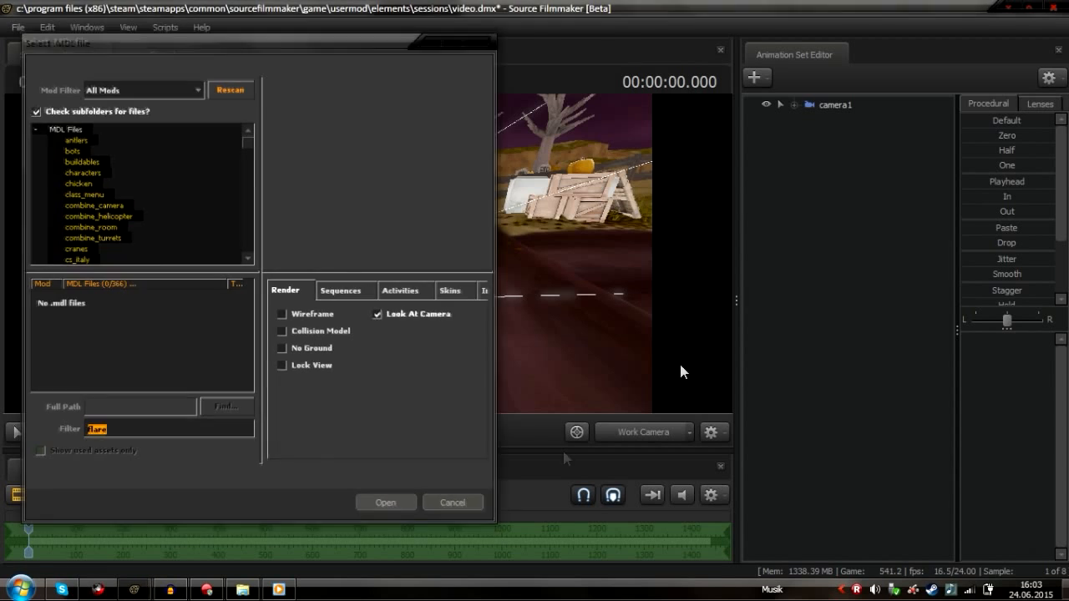
Start creating an animation set for a new model and filter the model list for Engineer
right_click(809, 219)
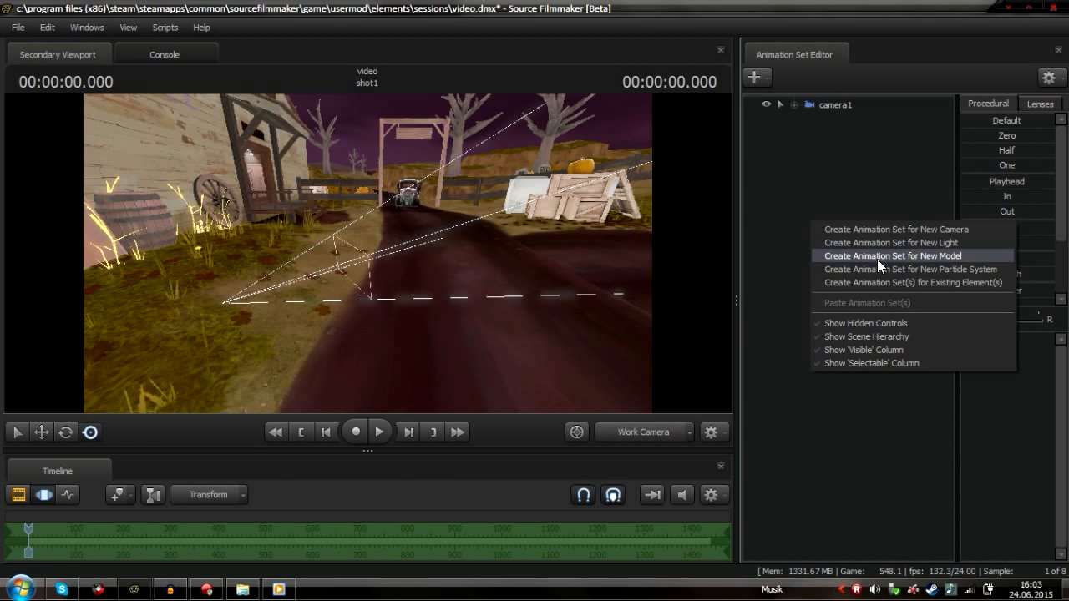
click(876, 259)
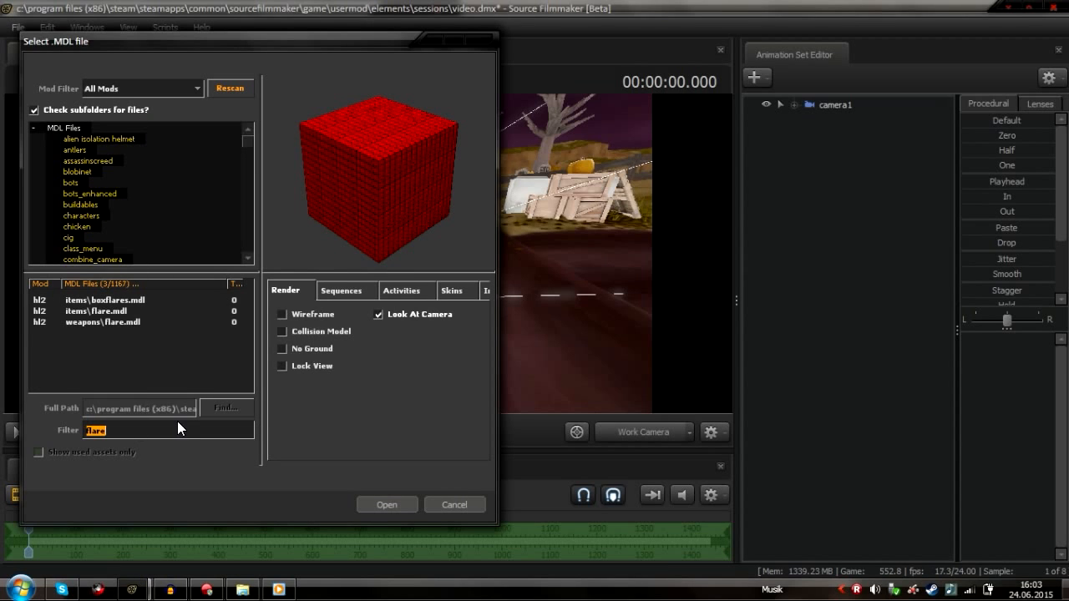
key(BackSpace)
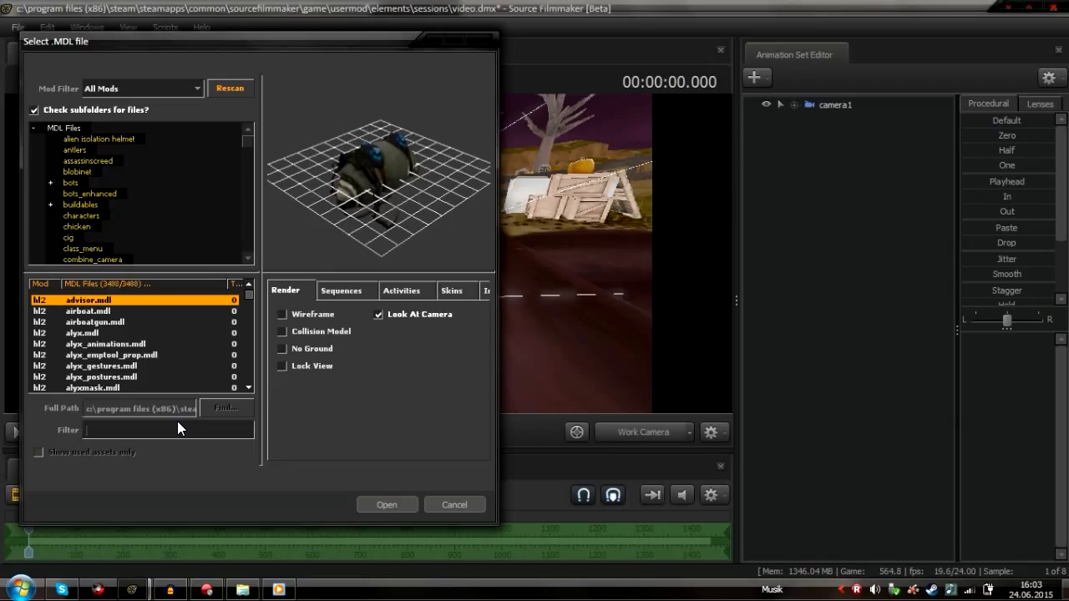
text(E)
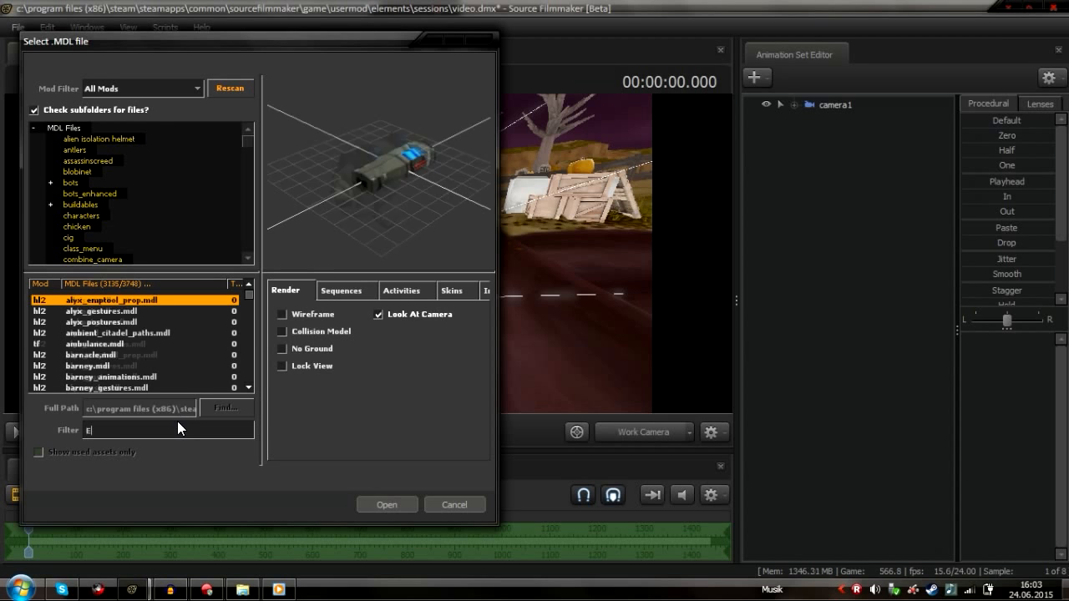
text(ngineer)
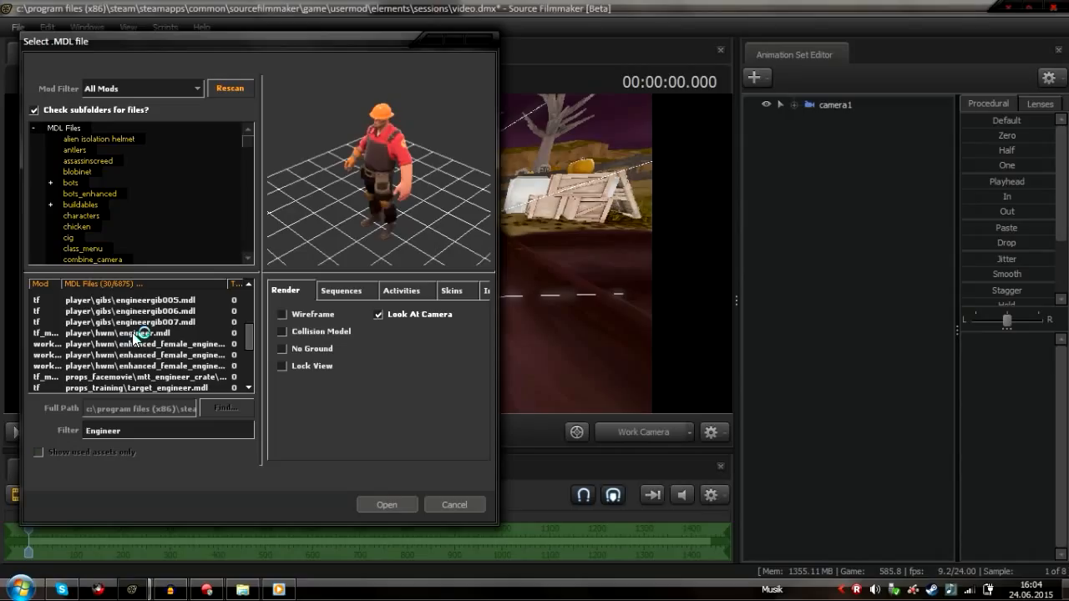
Compare the engineer models and open player\hwm\engineer.mdl
click(200, 343)
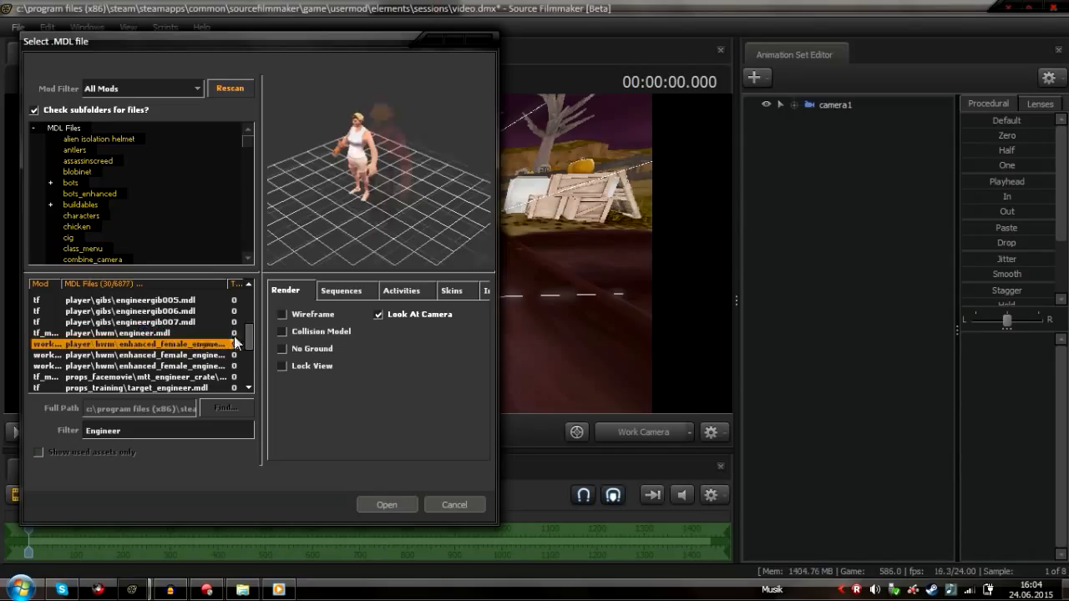
click(143, 333)
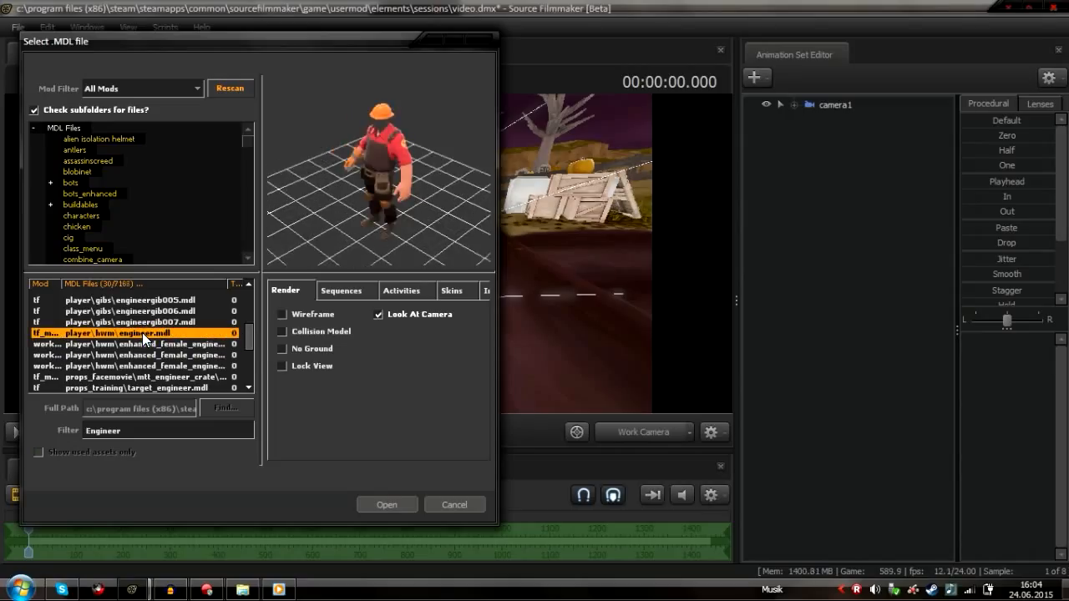
click(145, 344)
click(151, 357)
click(149, 375)
click(144, 369)
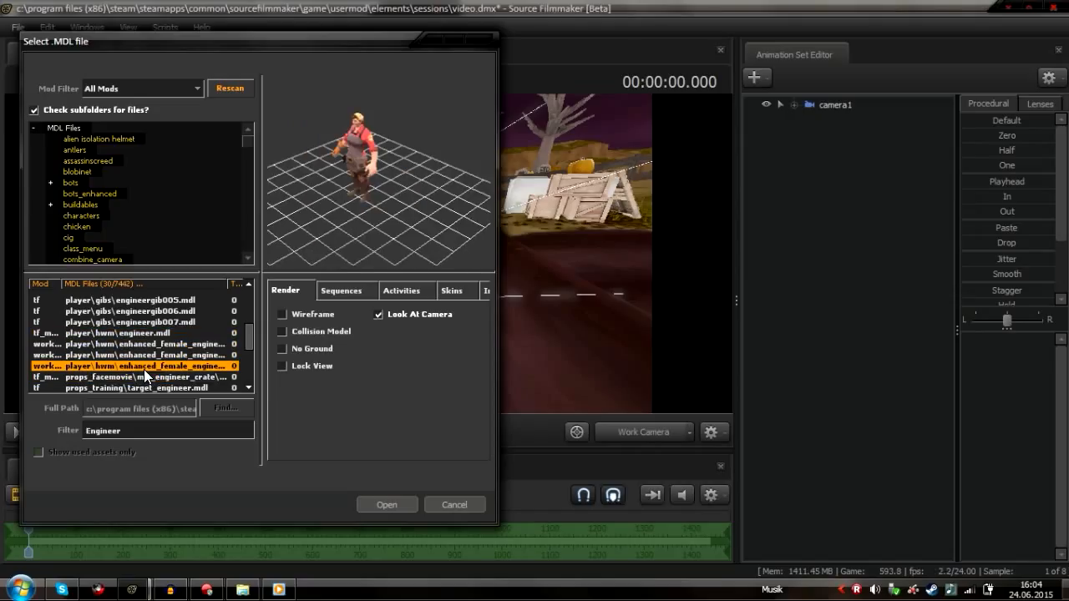
click(92, 343)
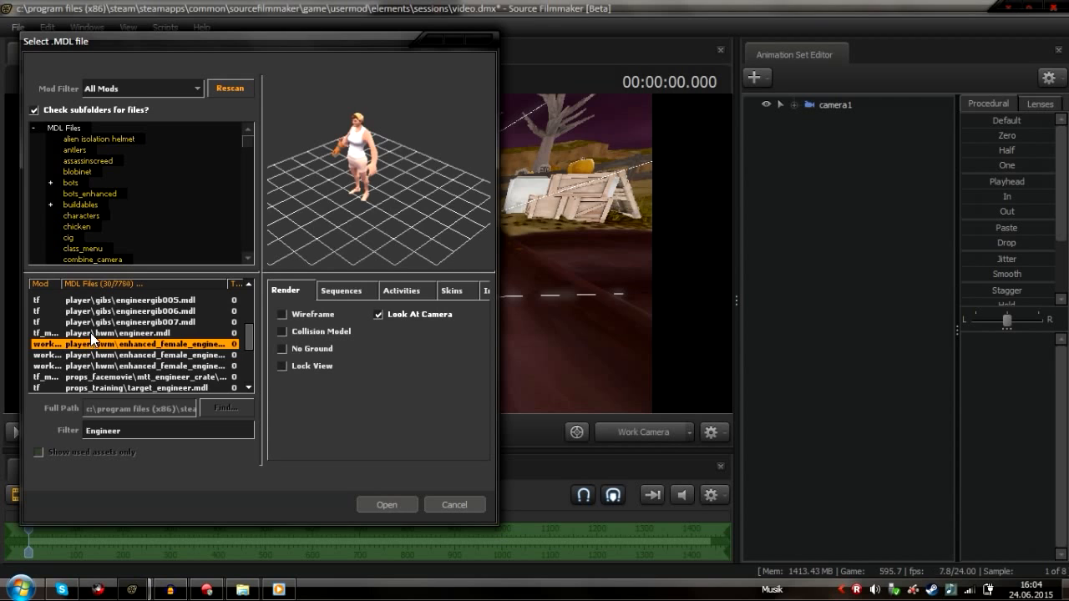
click(92, 333)
drag(353, 194, 374, 182)
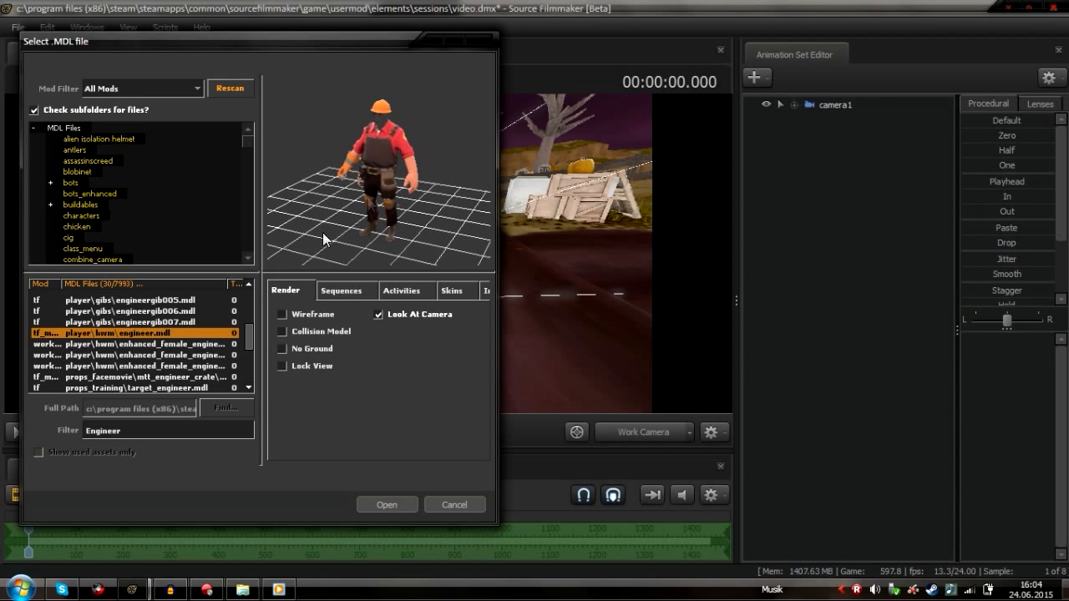
click(386, 504)
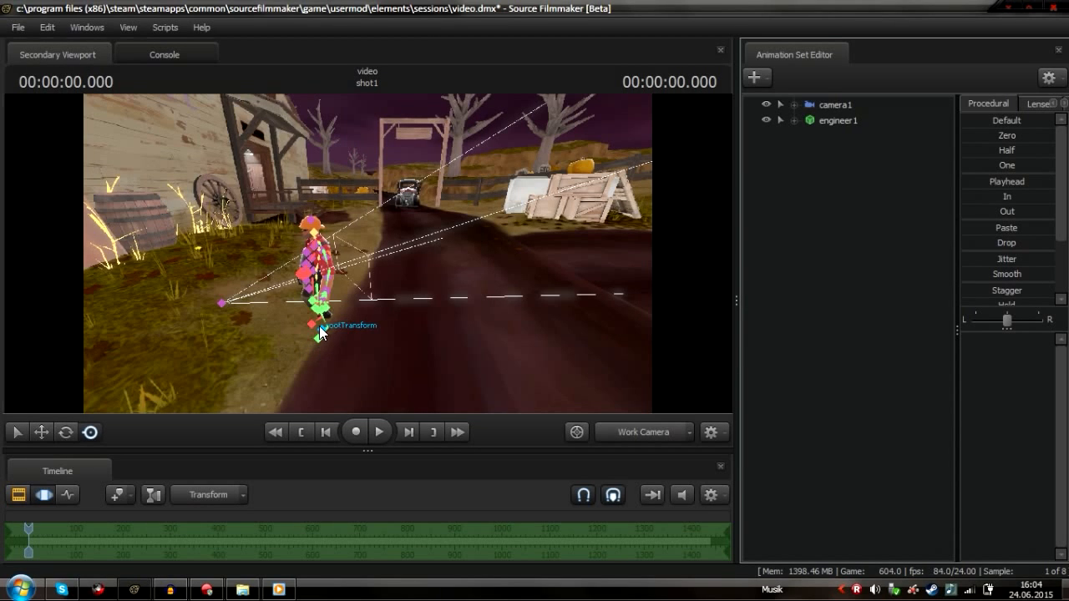
Move the engineer model onto the road in front of camera1, checking the framing through camera1
click(326, 334)
drag(327, 338, 500, 284)
click(642, 436)
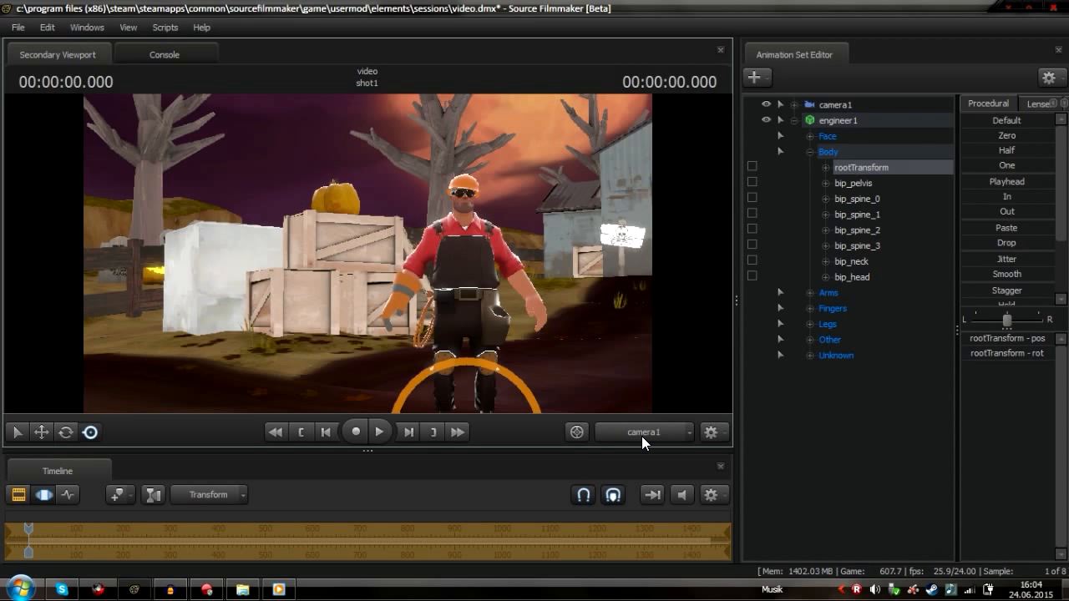
click(634, 433)
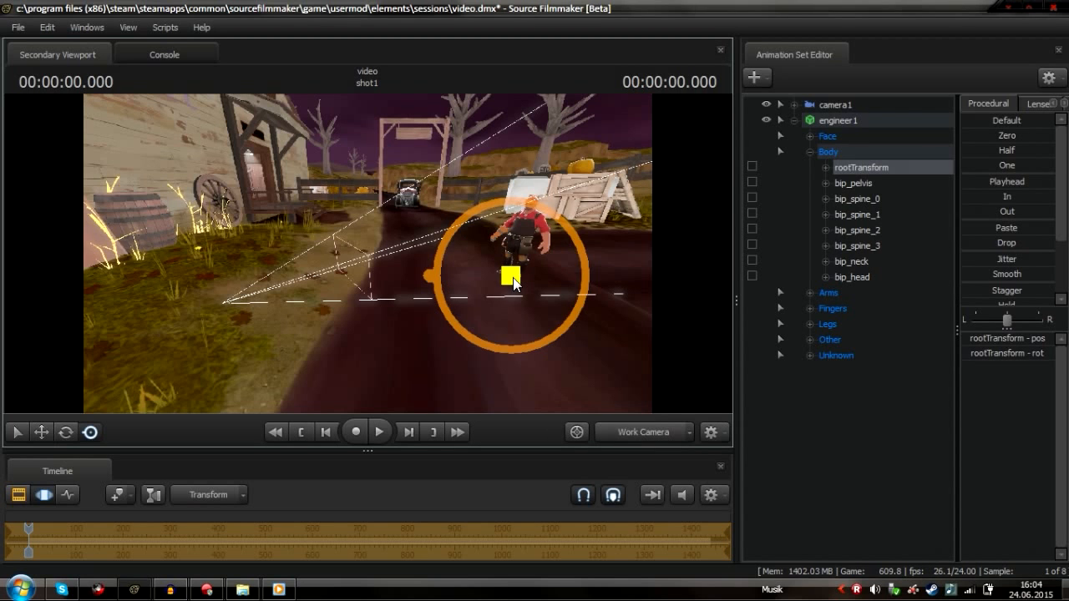
key(w)
drag(545, 302, 522, 288)
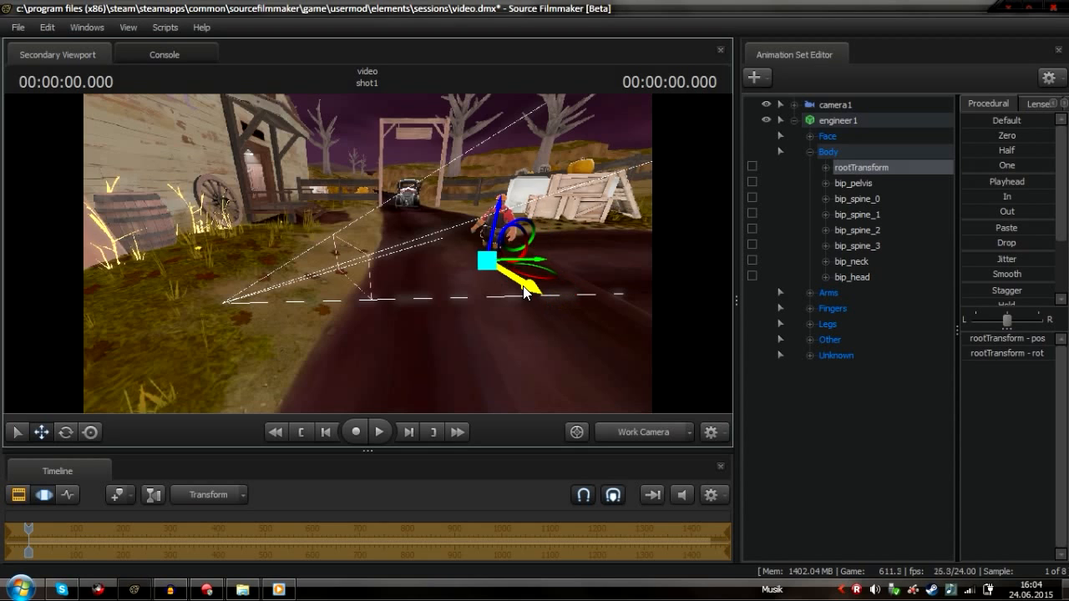
click(651, 436)
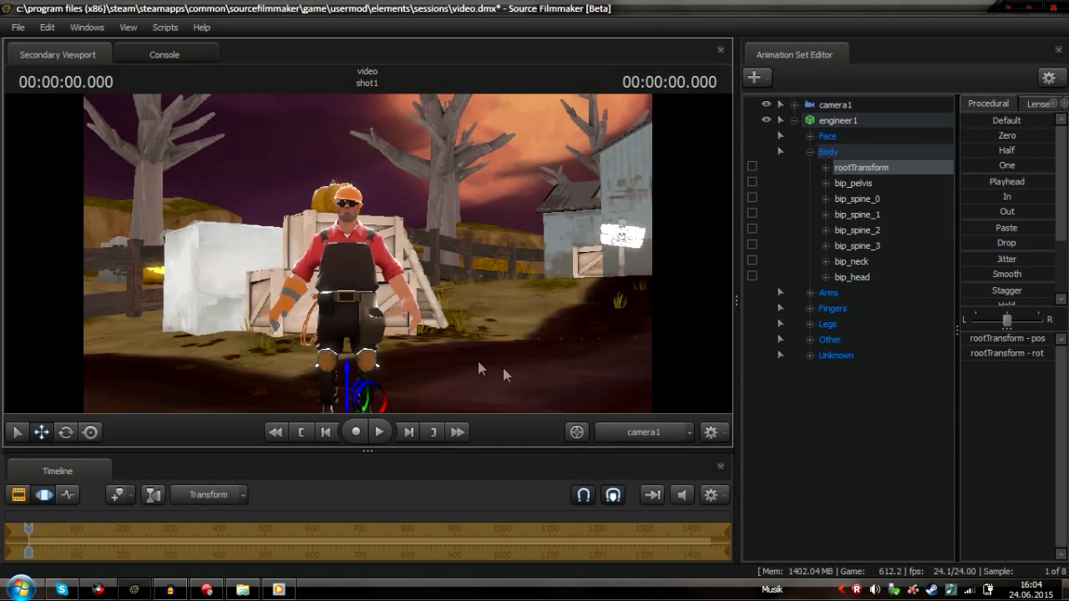
click(677, 436)
drag(527, 288, 542, 297)
key(e)
click(652, 435)
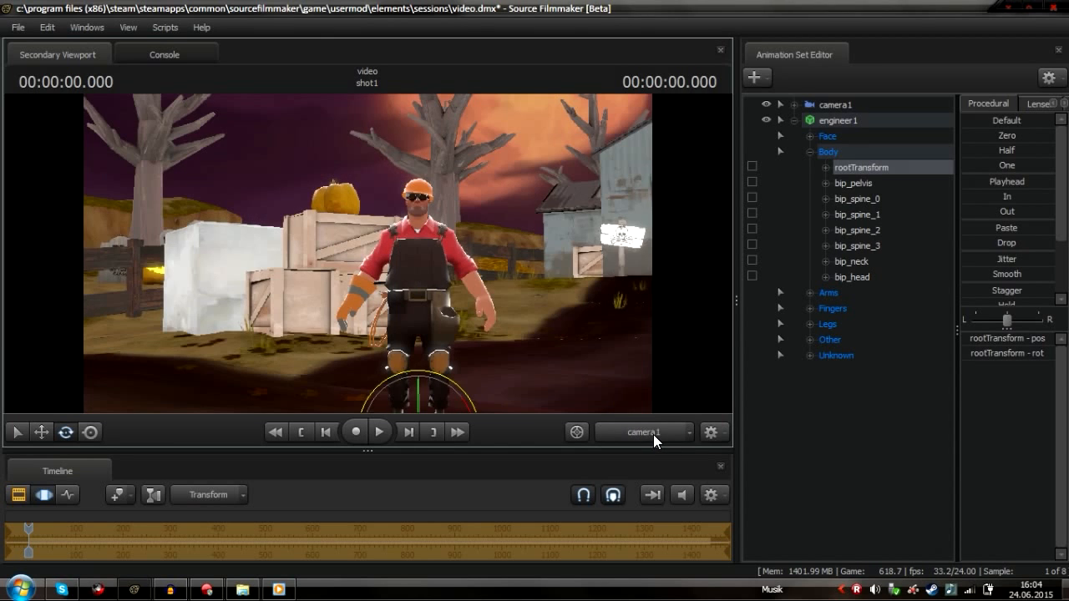
click(653, 434)
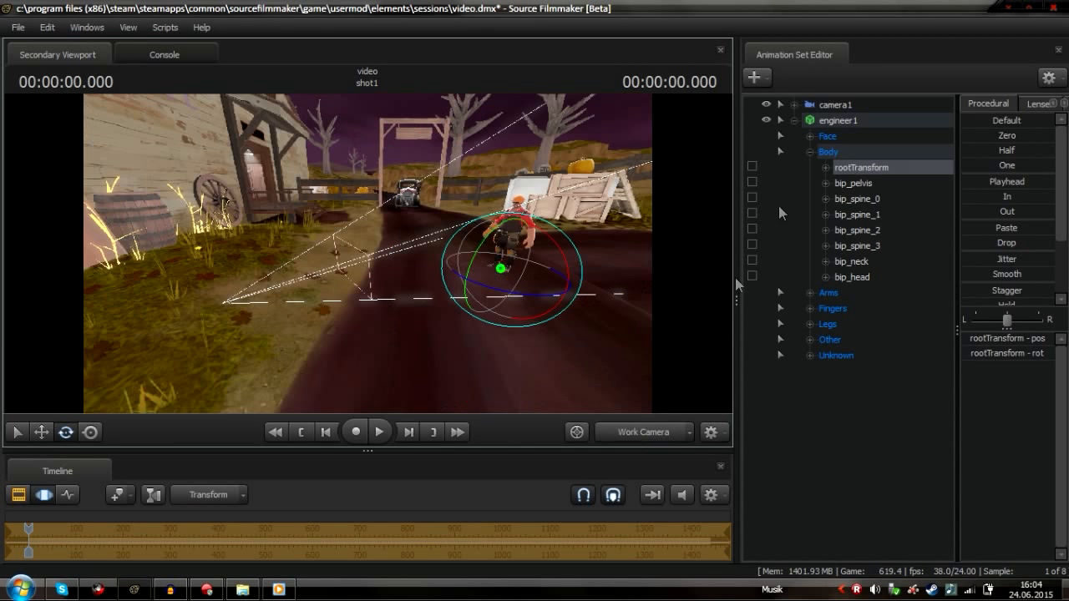
click(781, 120)
right_click(847, 121)
mouse_move(910, 323)
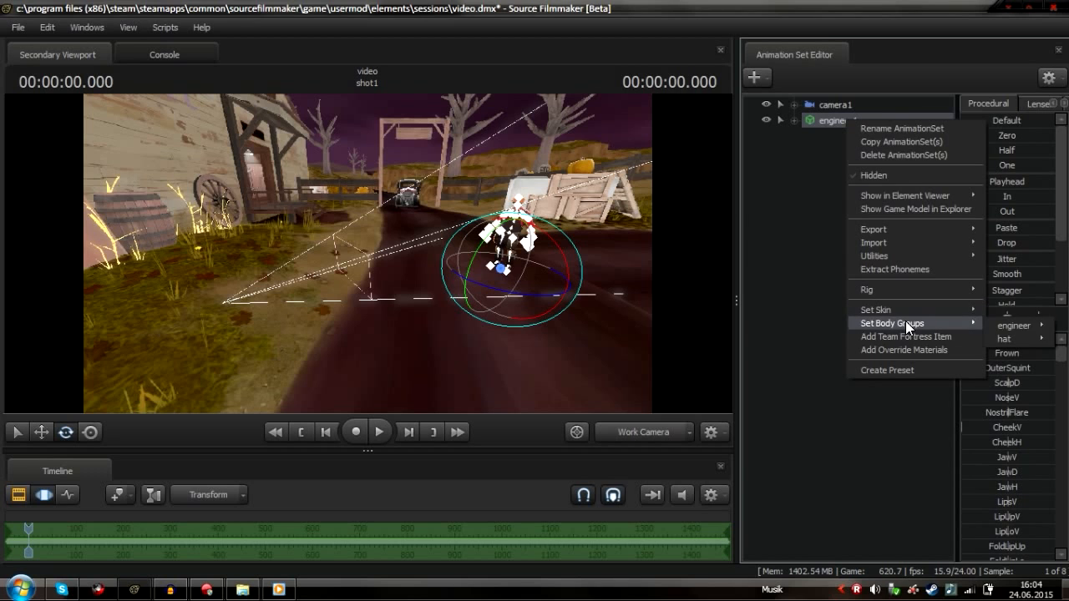
mouse_move(1002, 339)
click(939, 352)
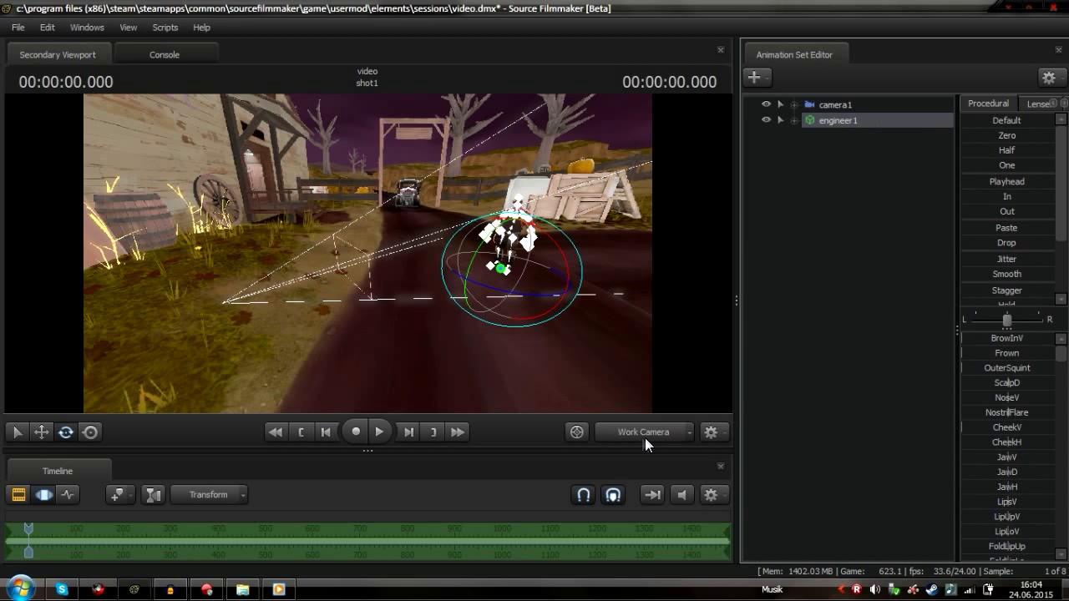
Select camera1 and move it closer to frame the engineer
click(644, 435)
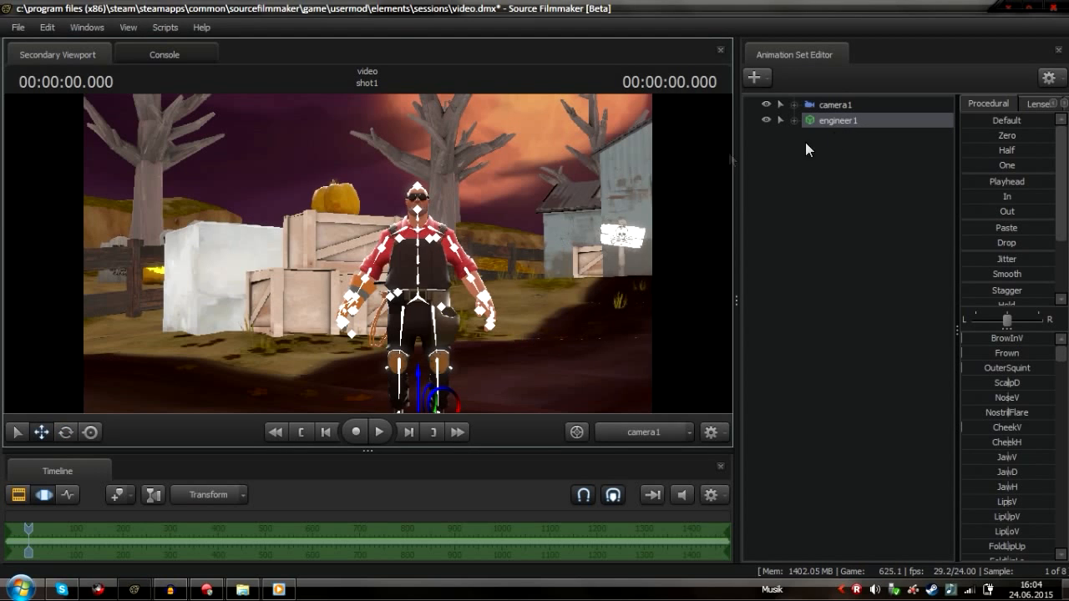
click(827, 105)
drag(535, 217, 555, 230)
key(w)
mouse_move(368, 253)
mouse_down()
mouse_move(347, 253)
mouse_move(334, 221)
mouse_move(359, 251)
mouse_move(342, 263)
mouse_move(364, 279)
mouse_move(354, 281)
mouse_move(341, 253)
mouse_move(417, 252)
mouse_move(367, 253)
mouse_up()
key(s)
scroll(367, 253, up, 4)
key(s)
key(d)
right_click(369, 252)
click(431, 291)
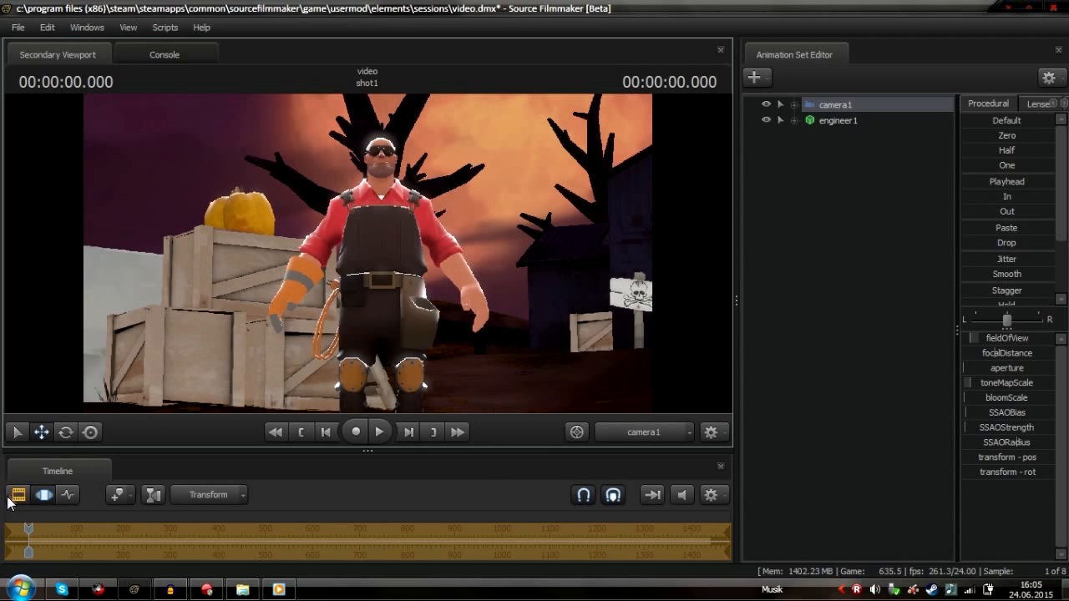
Switch to the Motion Editor and adjust camera1's framing of the engineer
click(18, 495)
click(42, 494)
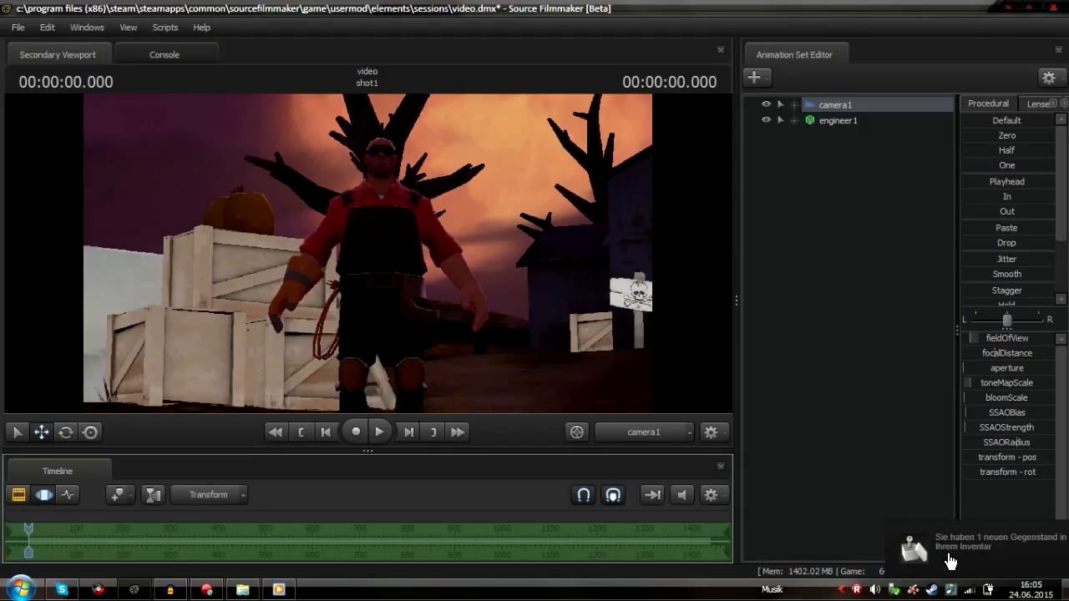
mouse_move(540, 284)
mouse_down()
mouse_move(468, 257)
mouse_move(505, 293)
mouse_move(545, 296)
mouse_move(588, 271)
mouse_move(535, 278)
mouse_move(532, 264)
mouse_move(532, 275)
mouse_up()
key(d)
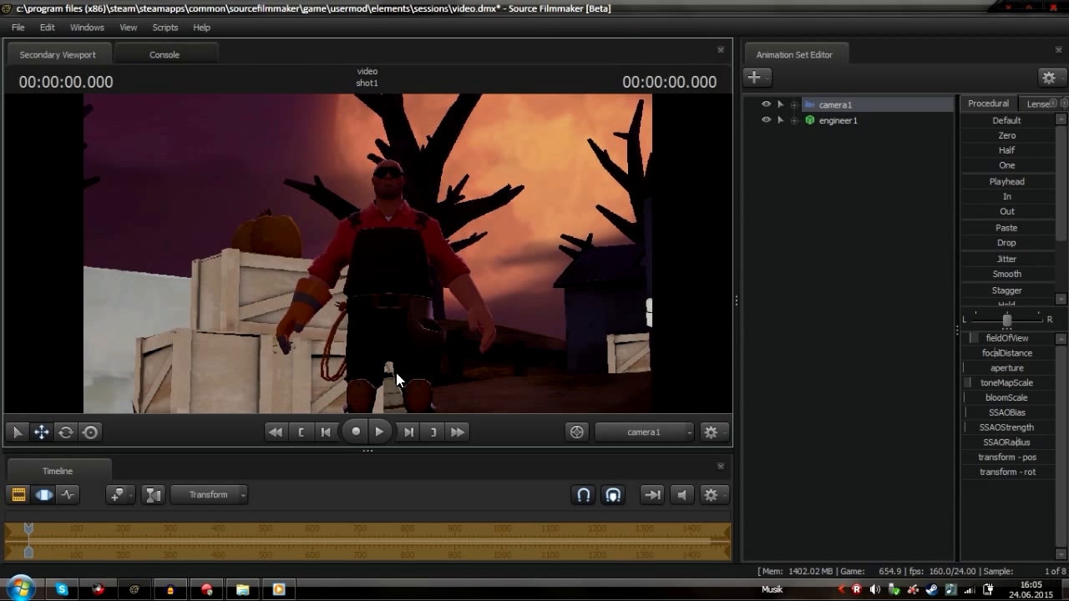
Turn off Enable Lighting in the viewport and slightly tilt camera1's view
right_click(413, 280)
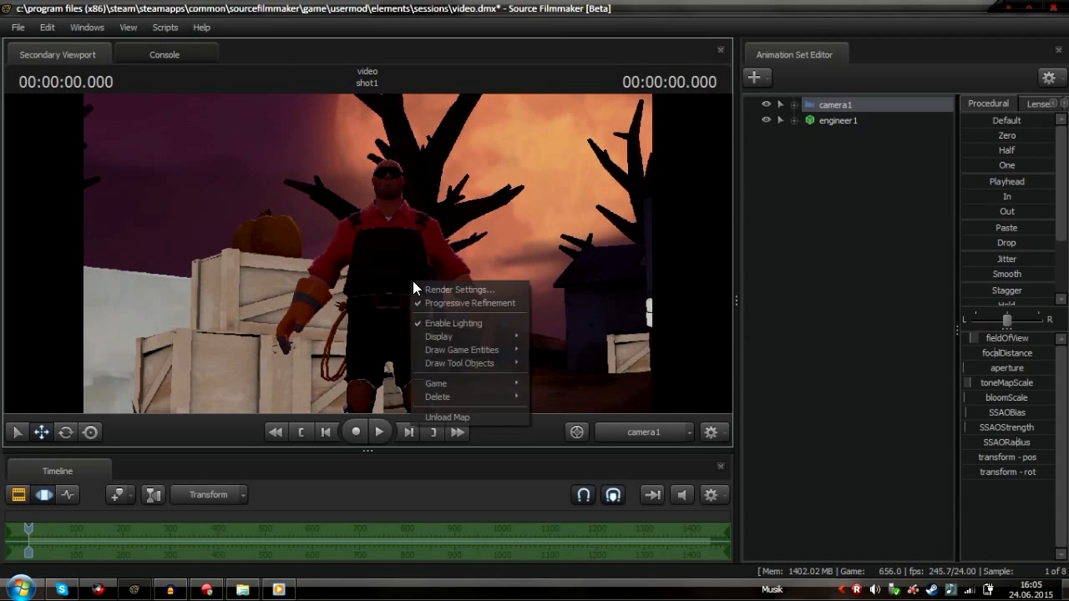
click(513, 323)
drag(533, 305, 531, 314)
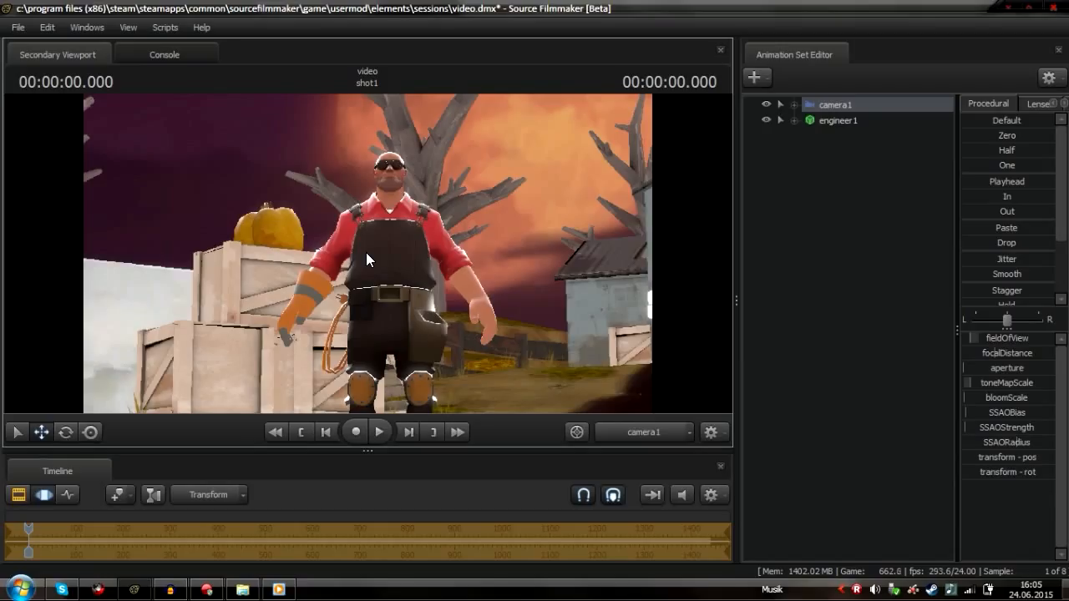
right_click(845, 121)
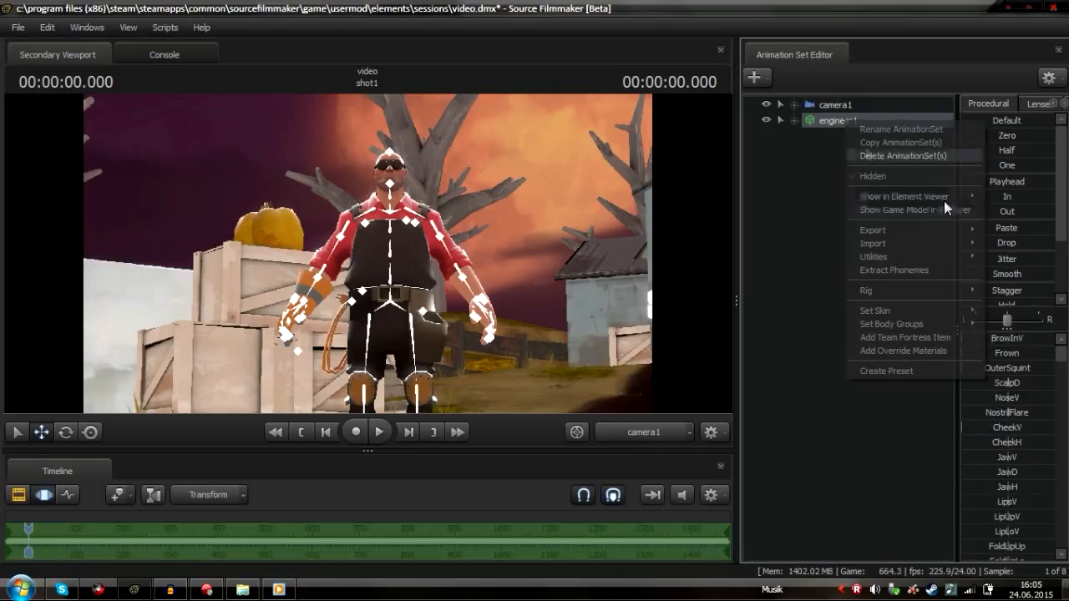
mouse_move(937, 326)
mouse_move(892, 243)
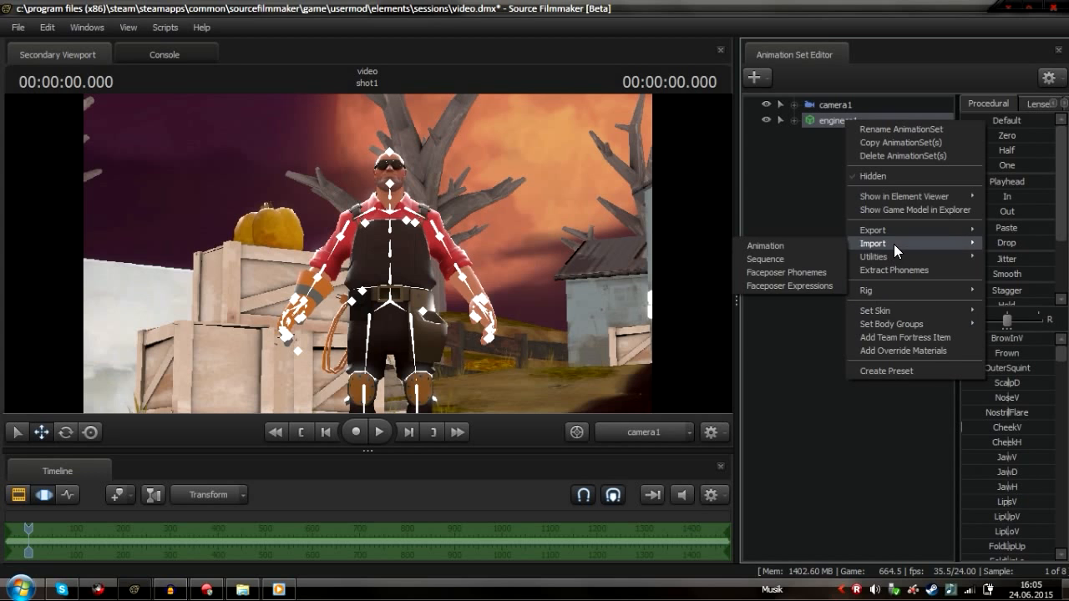
click(813, 255)
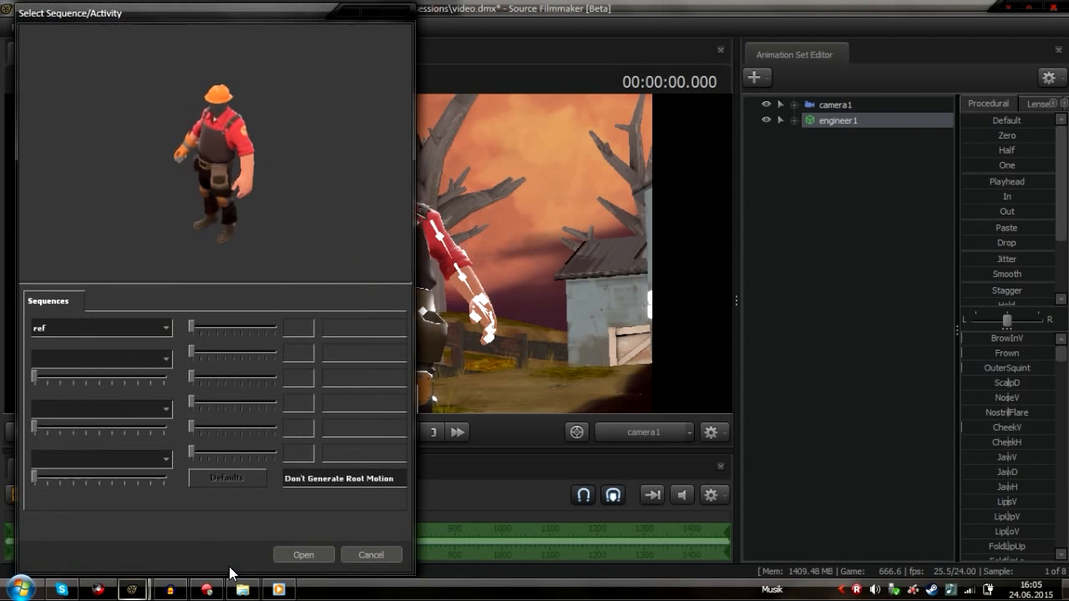
click(385, 553)
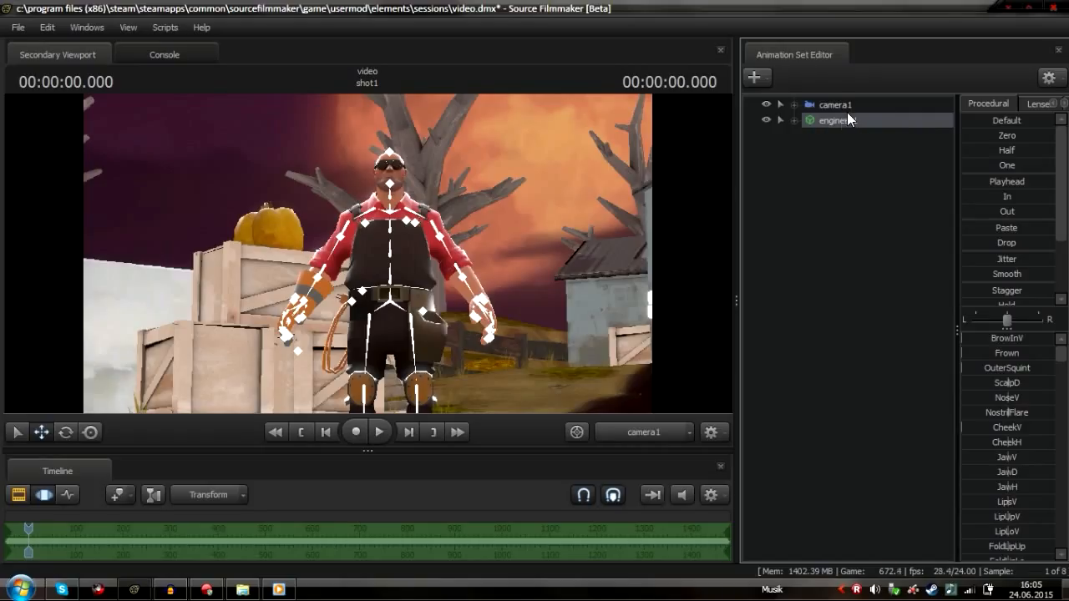
Open the animation import sequence chooser for engineer1 and pick a sequence from the list
right_click(838, 120)
mouse_move(903, 244)
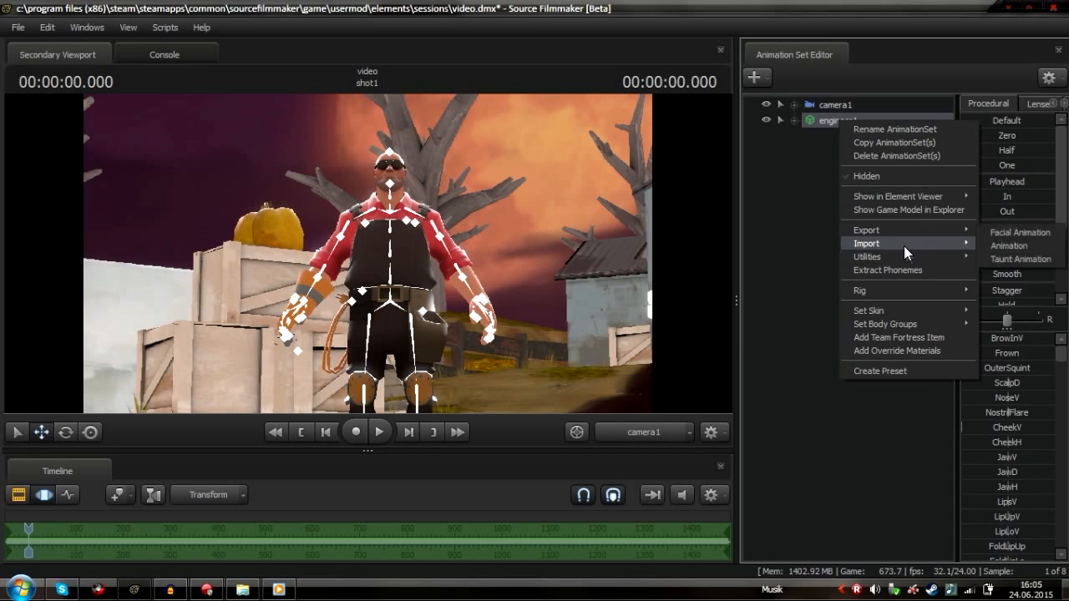
click(772, 259)
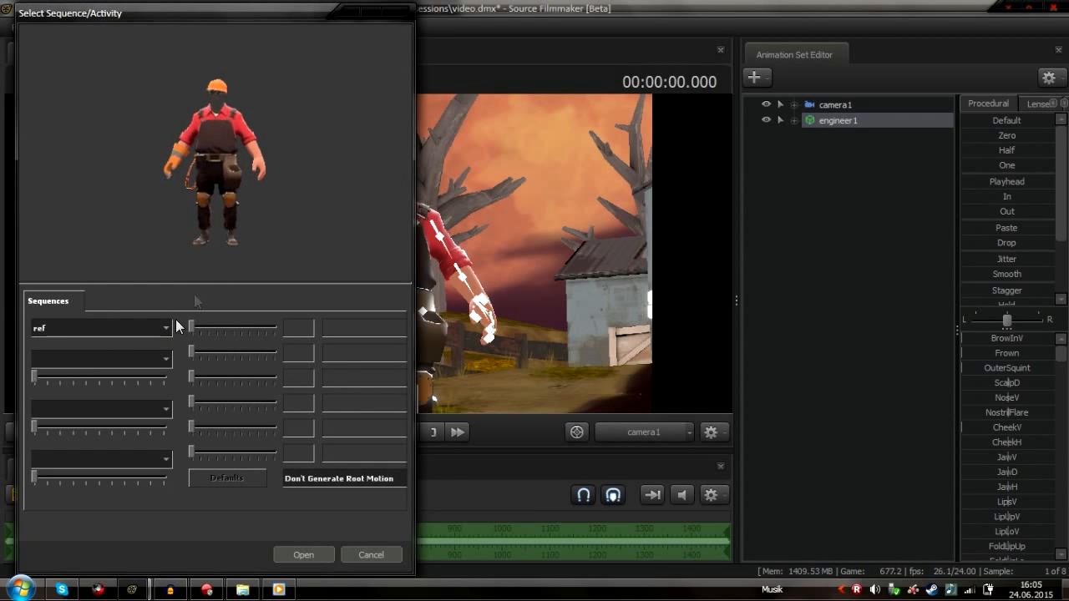
click(133, 329)
click(122, 376)
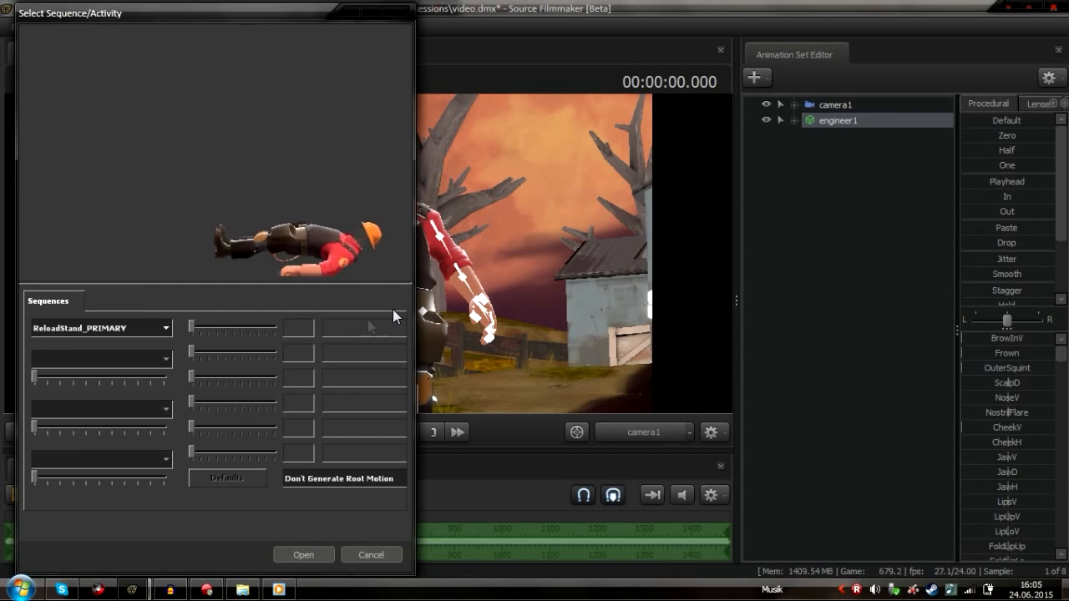
Step through the sequence list to preview run_MELEE_ALLCLASS and adjust one of its blend sliders
key(Down)
key(Down)
key(Down)
key(Down)
key(Down)
key(Down)
key(Down)
key(Down)
key(Down)
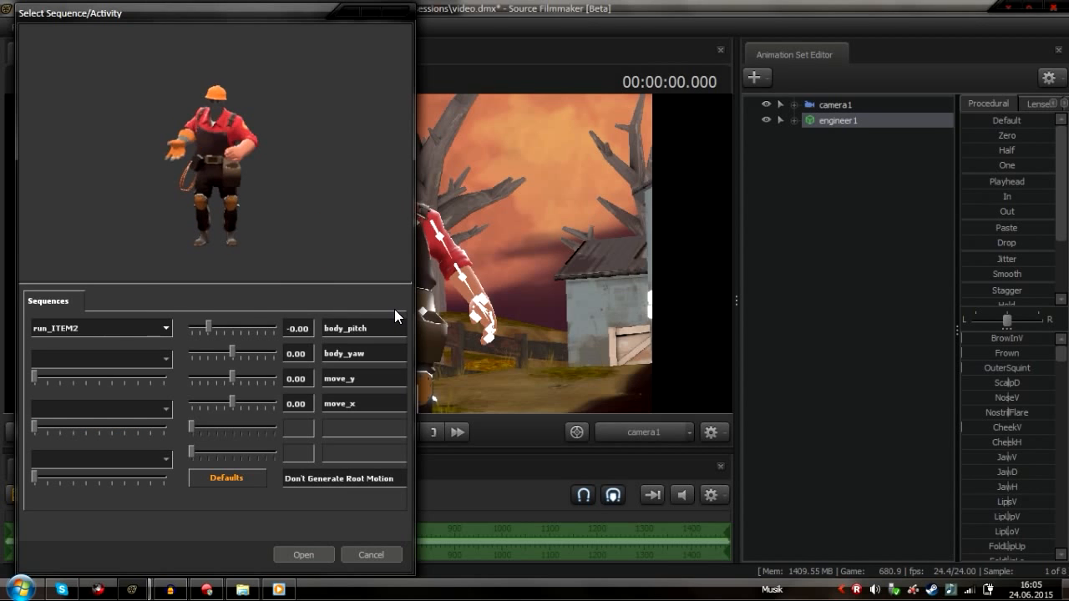
key(Down)
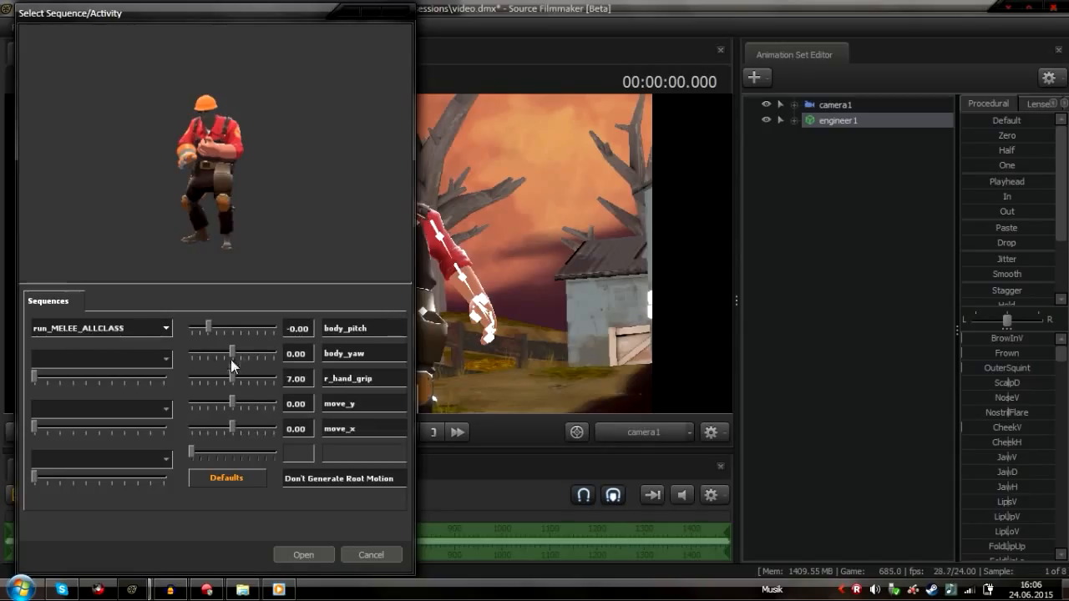
drag(239, 401, 232, 426)
Browse further sequences such as run_SECONDARY and swim_MELEE_ALLCLASS and import the chosen animation onto engineer1
click(125, 330)
scroll(117, 409, down, 1)
click(115, 436)
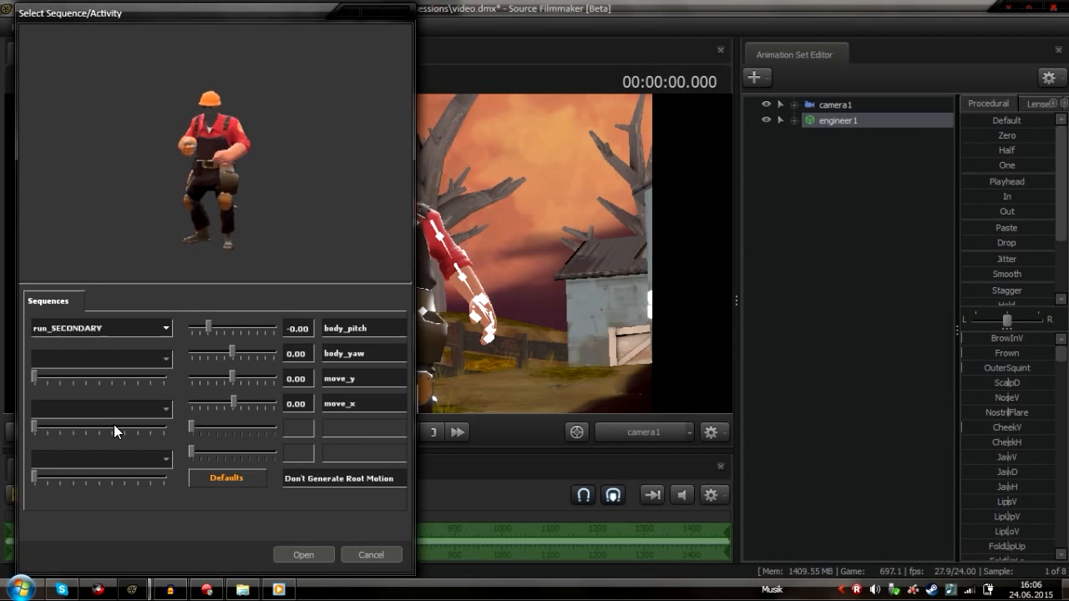
key(Down)
key(Down)
key(Down)
key(Down)
key(Down)
key(Down)
key(Down)
key(Down)
key(Down)
key(Down)
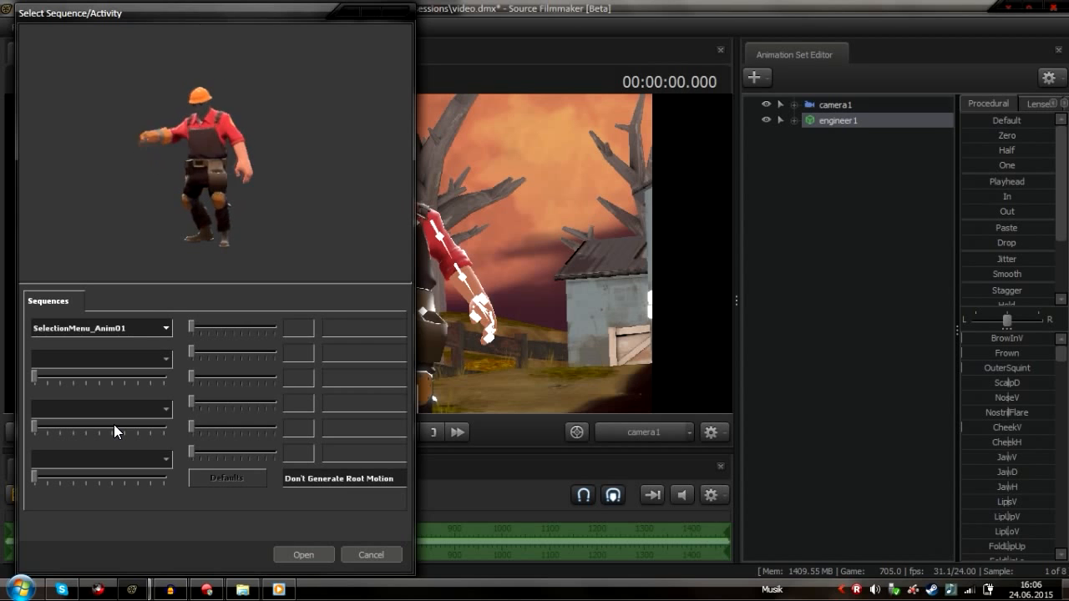
key(Up)
key(Up)
key(Up)
key(Up)
key(Up)
key(Up)
key(Up)
key(Up)
key(Up)
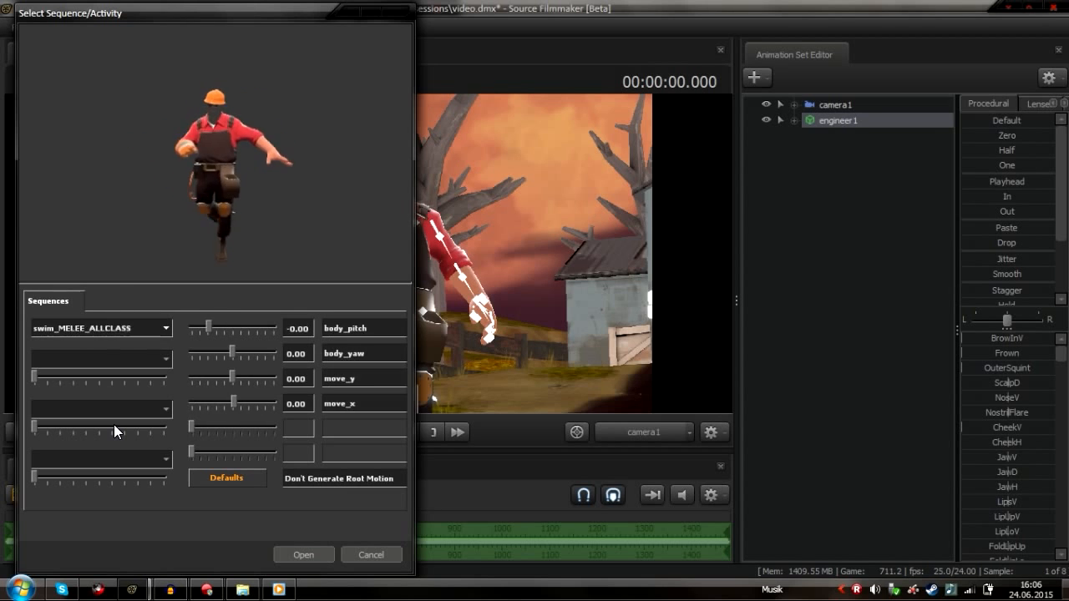
key(Up)
key(Up)
key(Up)
key(Up)
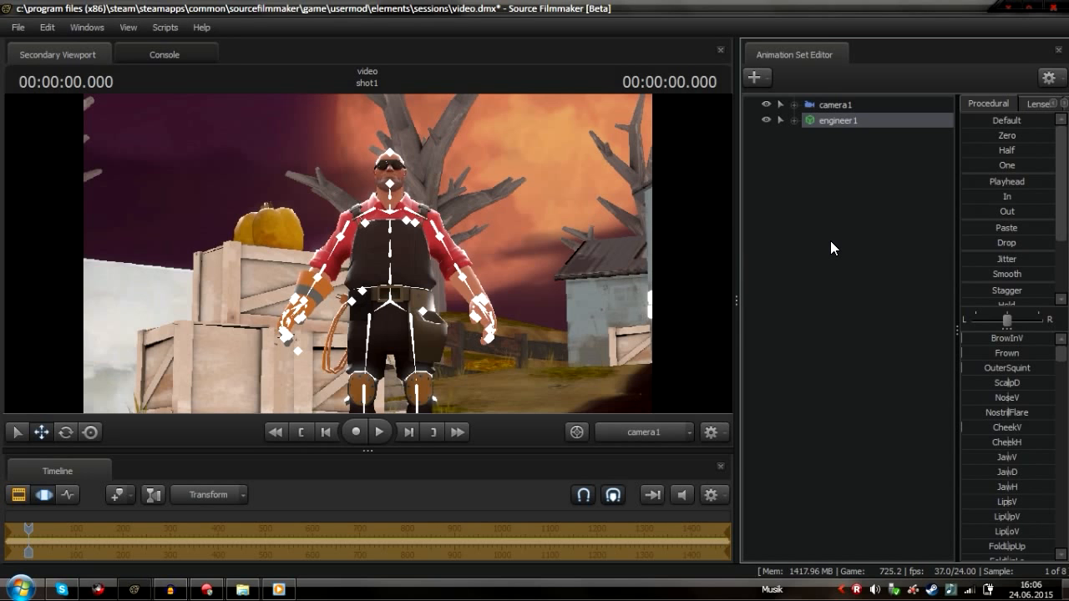
Play and scrub the timeline to preview the imported animation, stopping at 2 seconds
key(space)
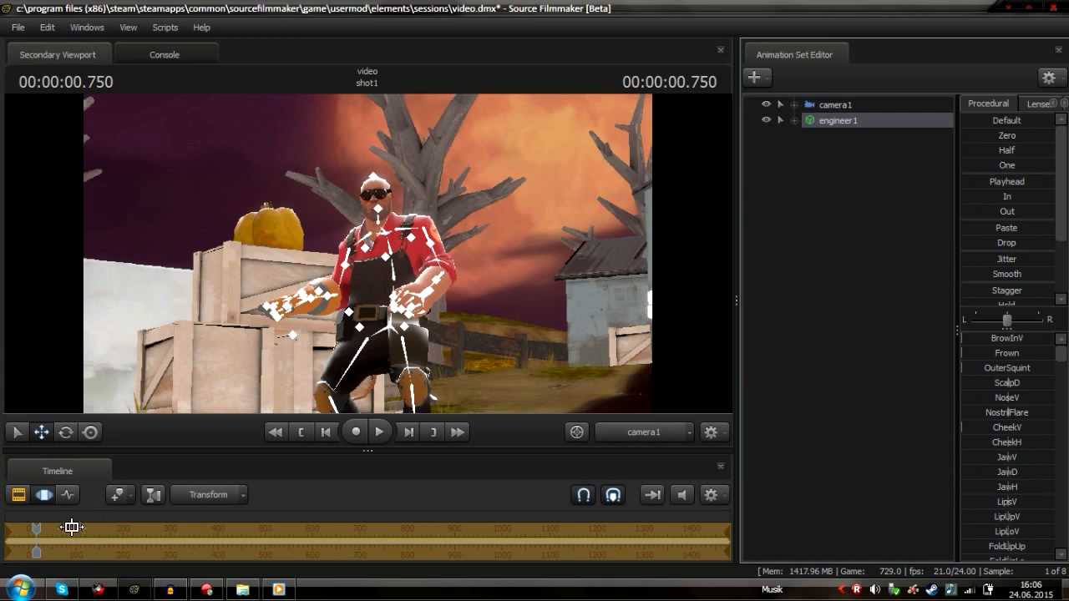
drag(37, 528, 60, 526)
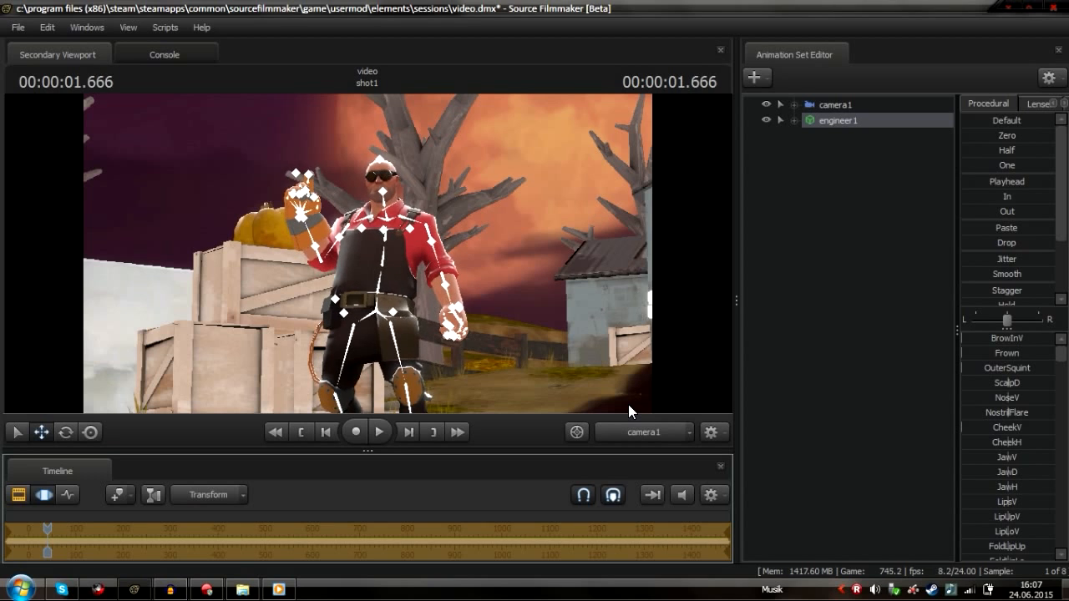
key(Right)
key(Right)
key(Right)
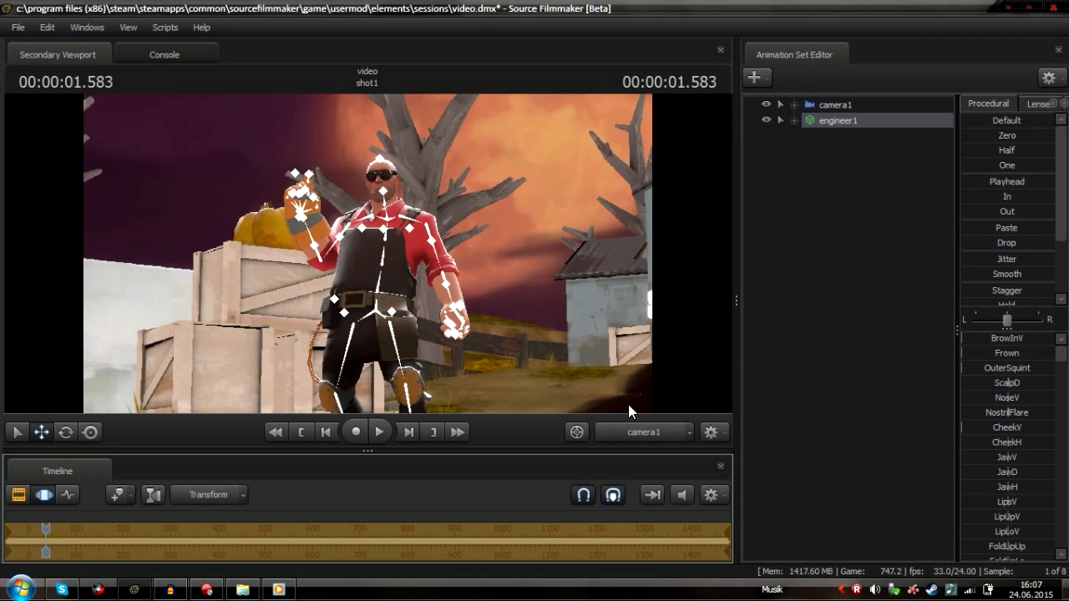
key(Escape)
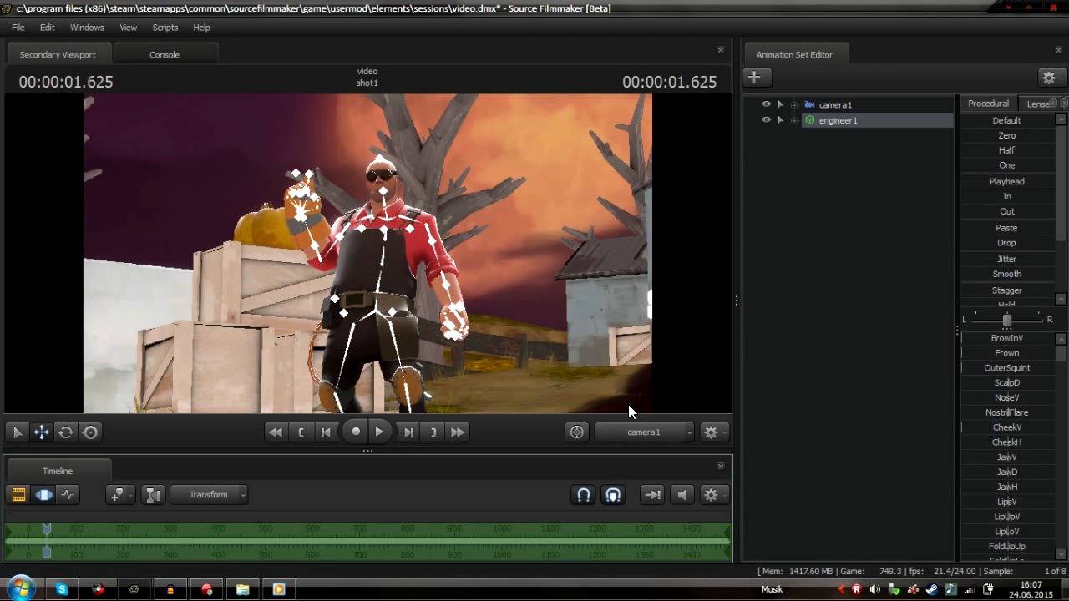
drag(972, 180, 984, 185)
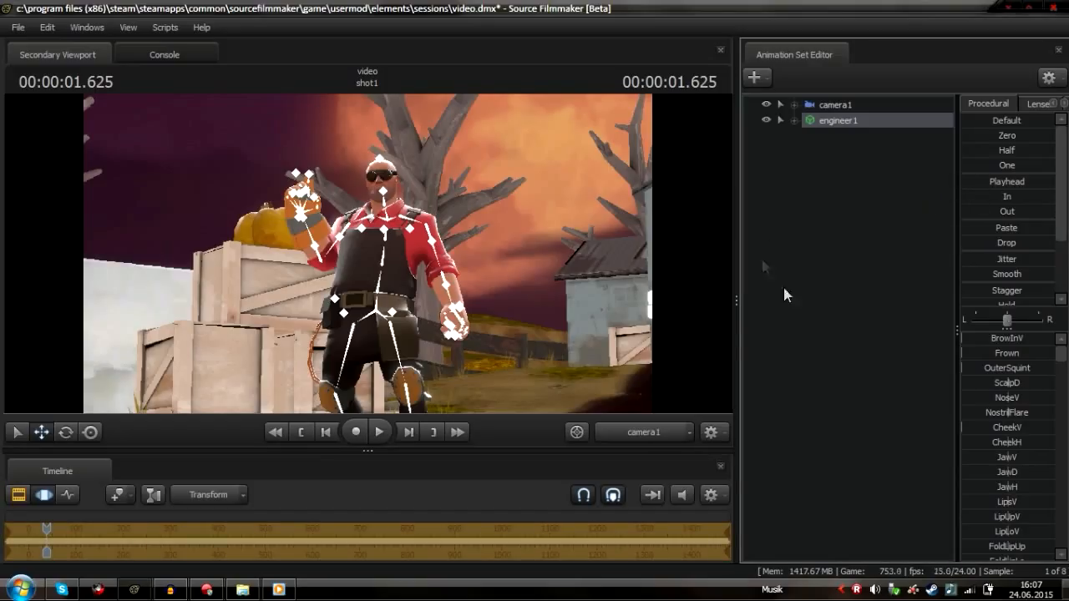
mouse_move(46, 528)
mouse_down()
mouse_move(264, 527)
mouse_move(50, 528)
mouse_up()
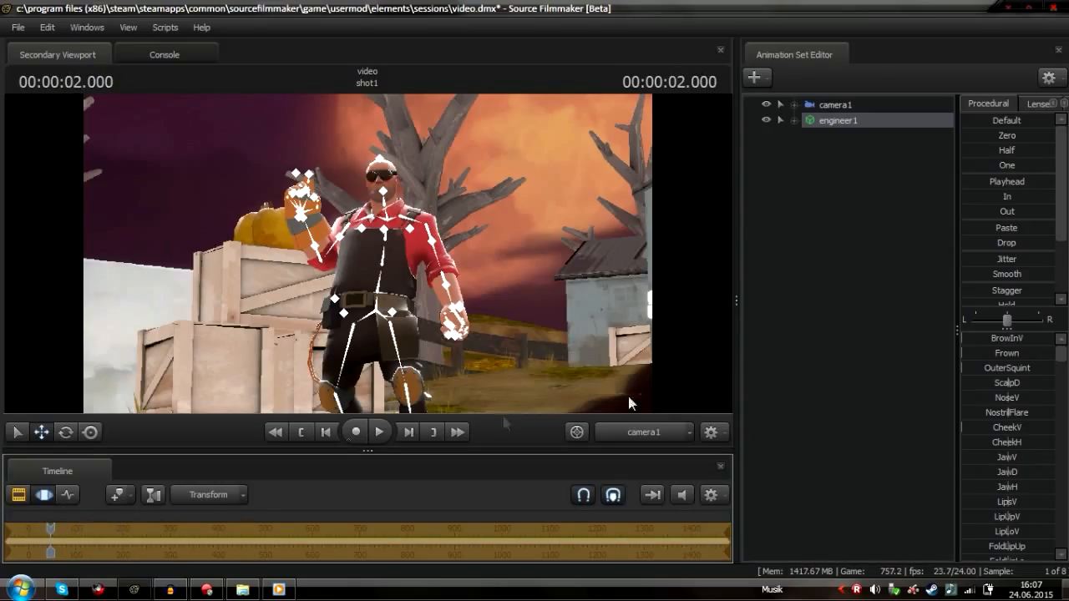
Rotate the engineer's head bone with the rotate tool, then clear the selection
click(382, 194)
key(e)
drag(388, 167, 398, 226)
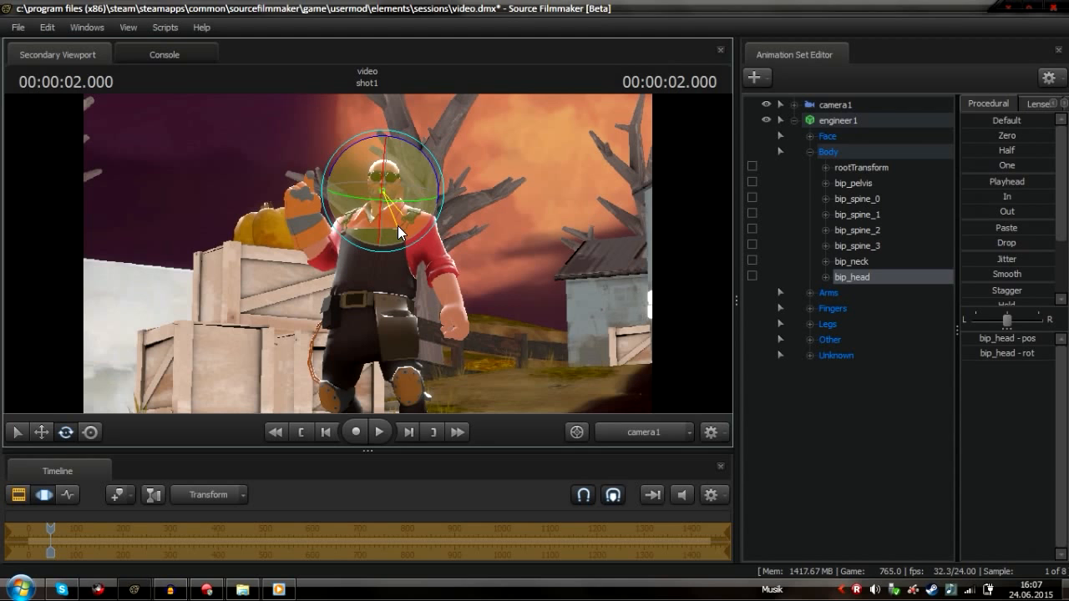
click(792, 412)
click(795, 119)
click(827, 120)
right_click(826, 120)
click(784, 237)
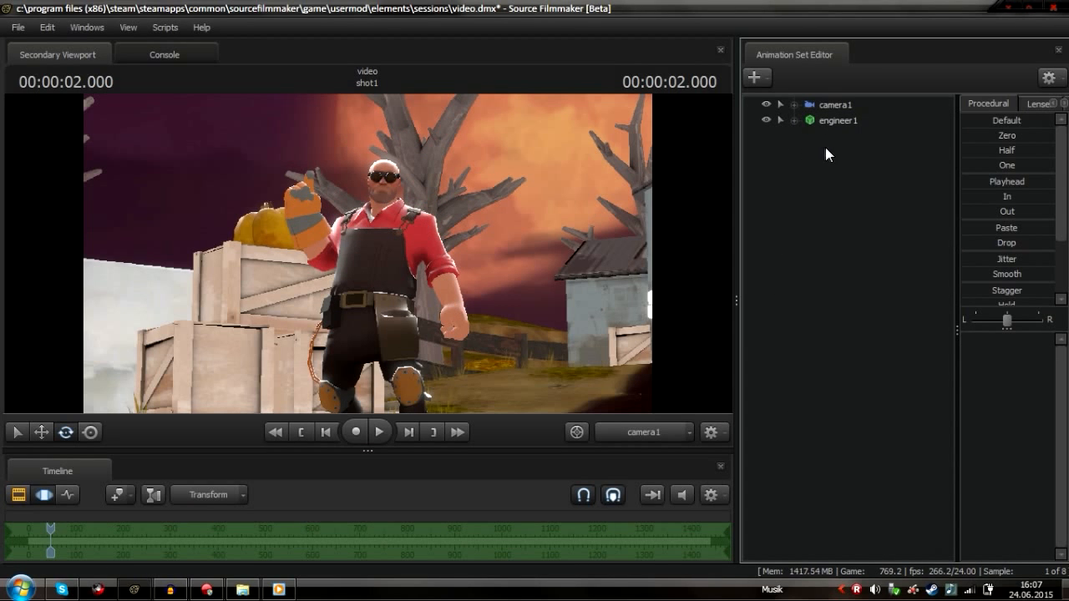
click(840, 120)
right_click(842, 118)
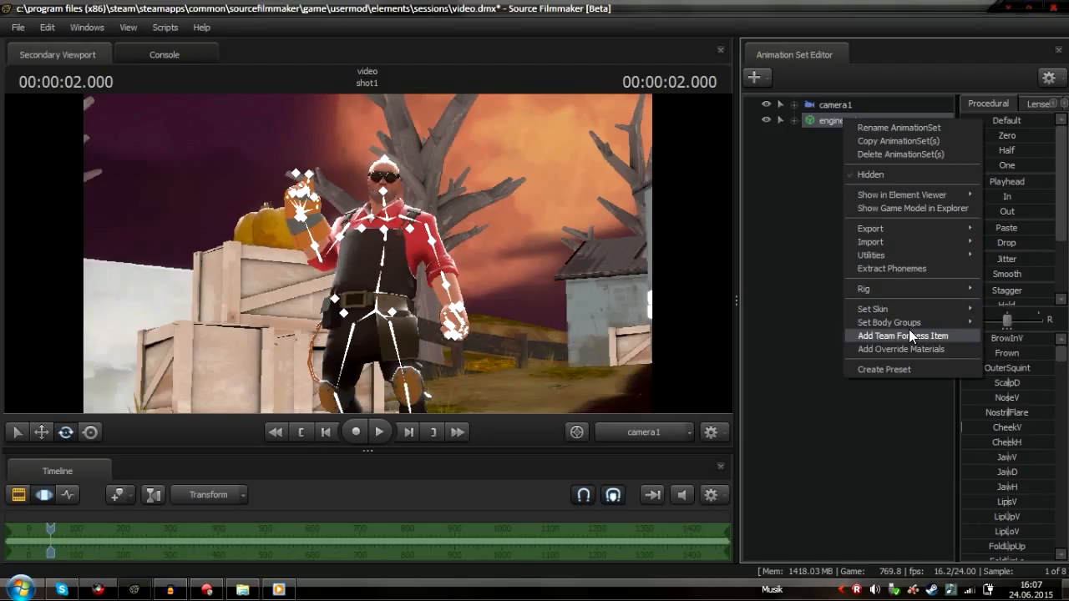
click(908, 334)
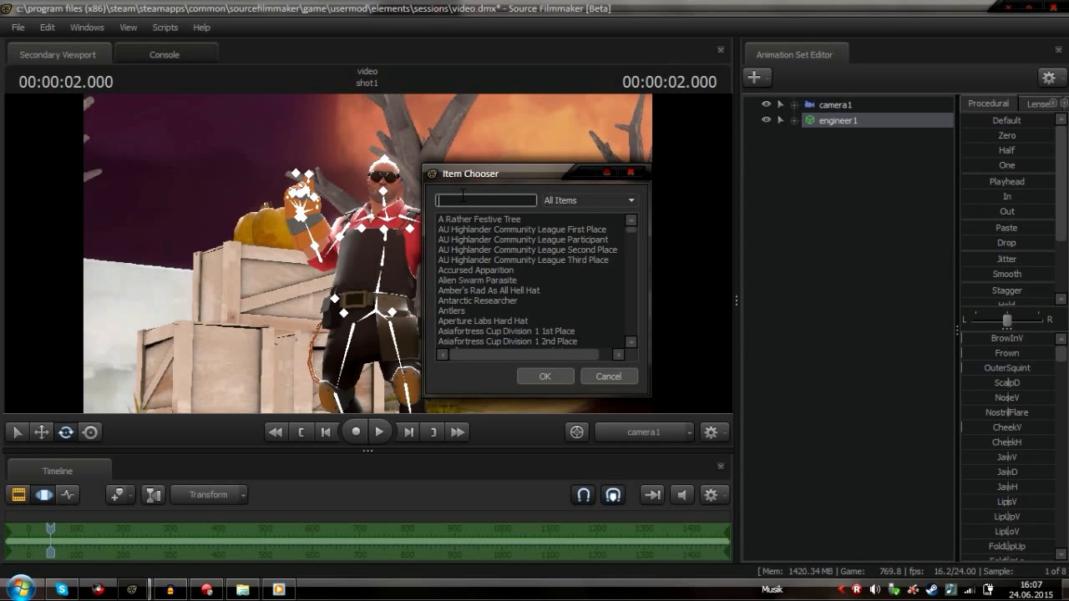
text(revolver)
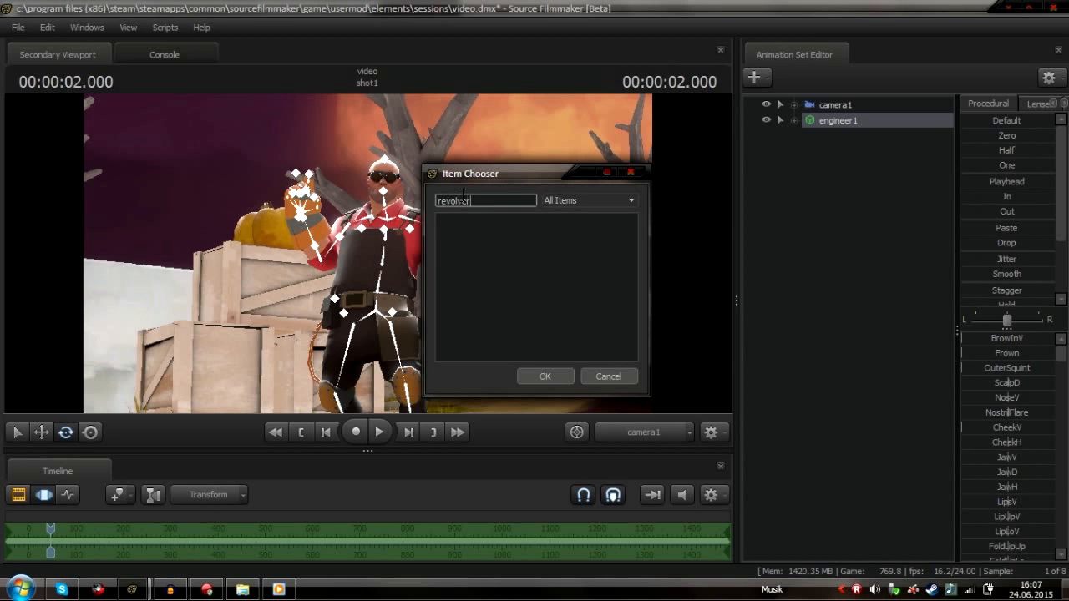
double_click(463, 197)
key(BackSpace)
click(619, 381)
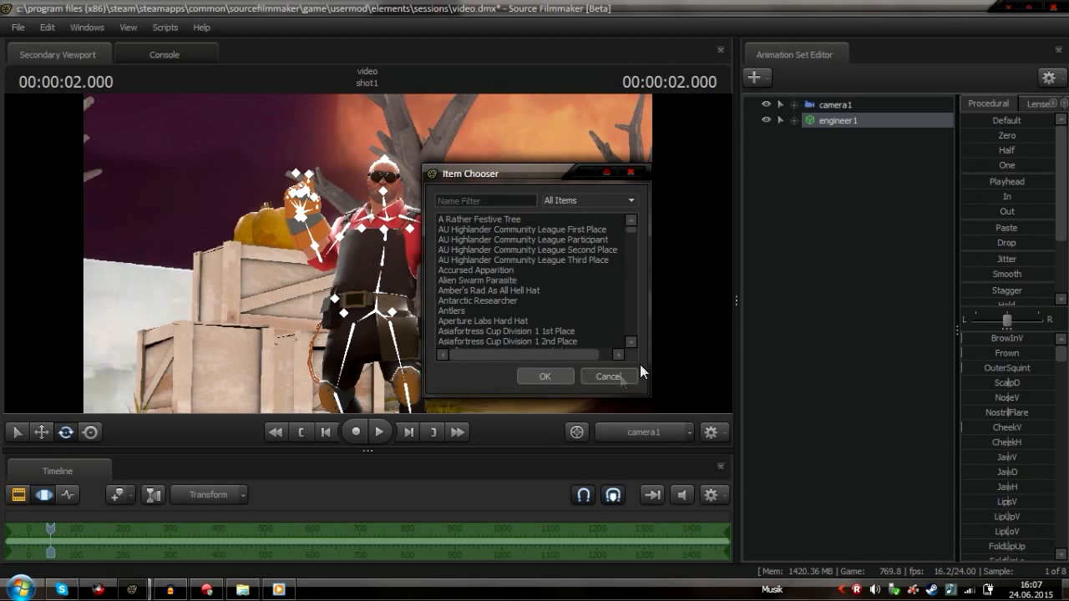
Create a new model animation set, filter the model list by revolver and preview the revolver models
right_click(832, 277)
click(907, 312)
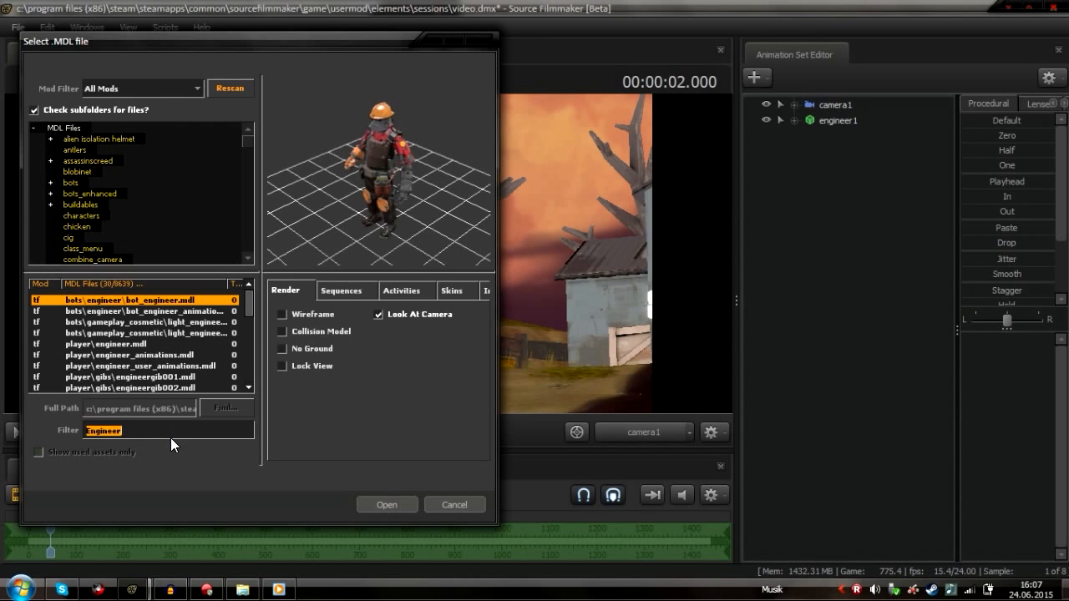
text(revolver)
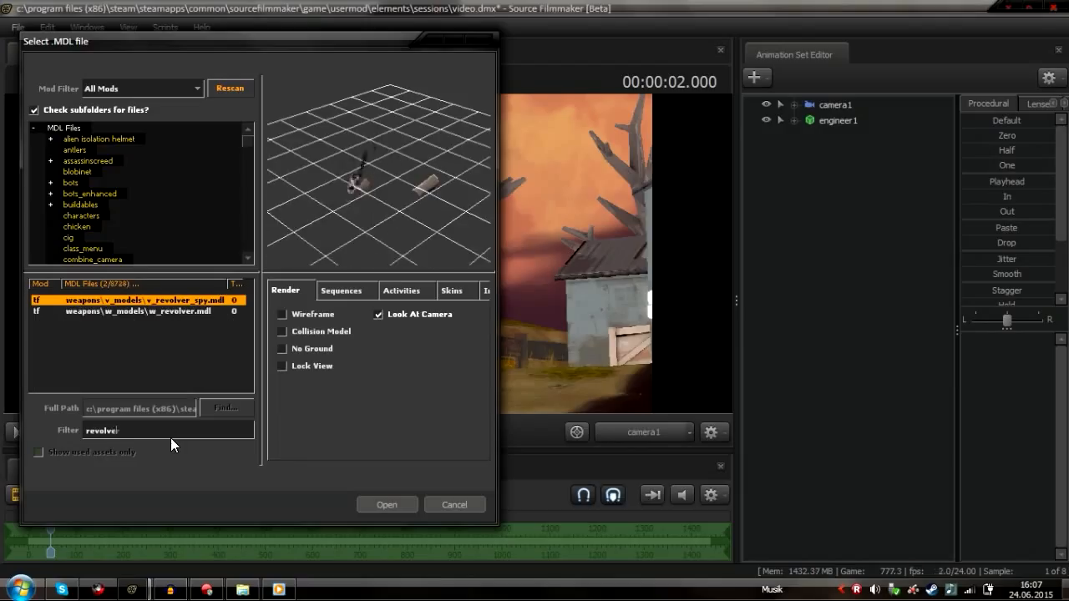
click(192, 312)
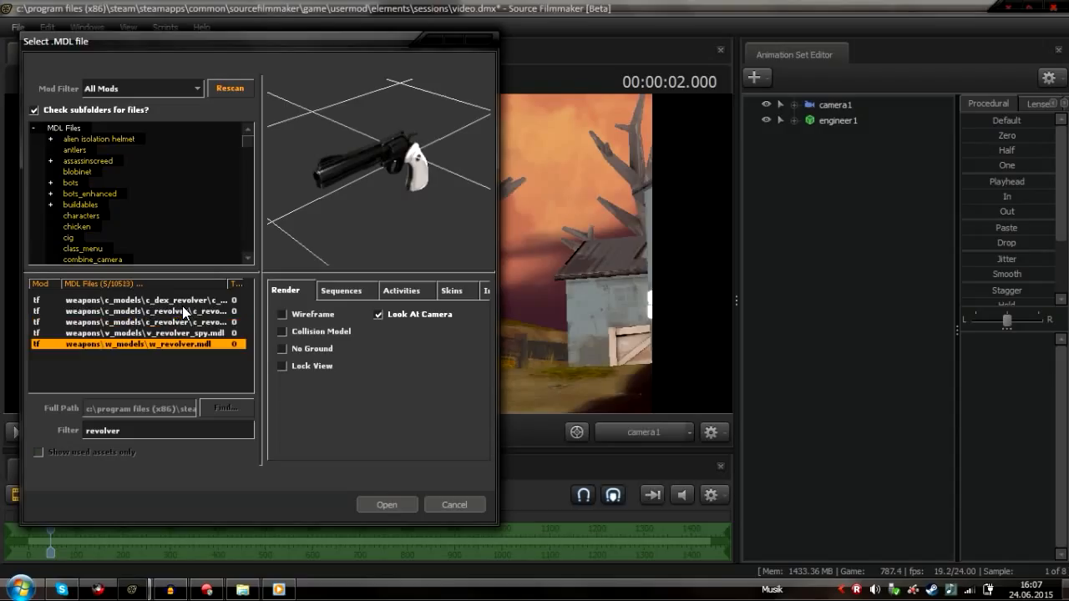
click(223, 332)
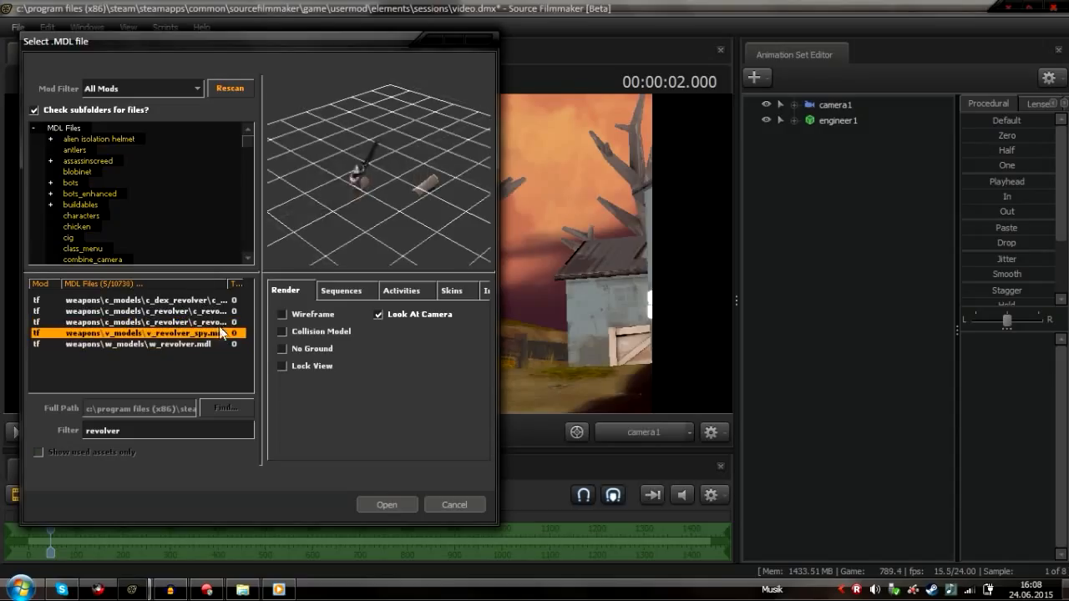
key(Up)
click(207, 308)
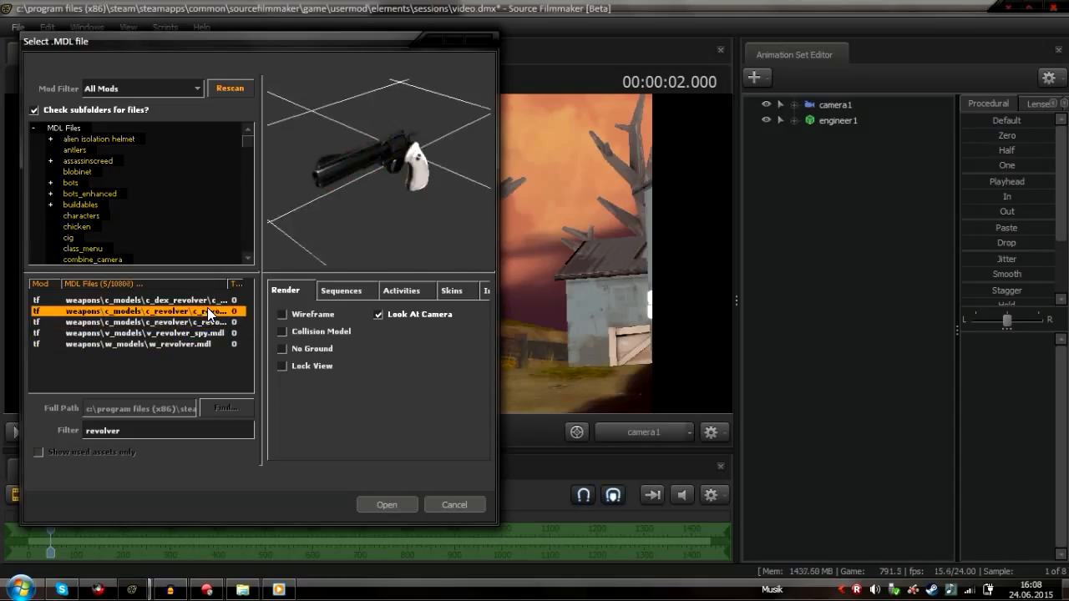
click(206, 304)
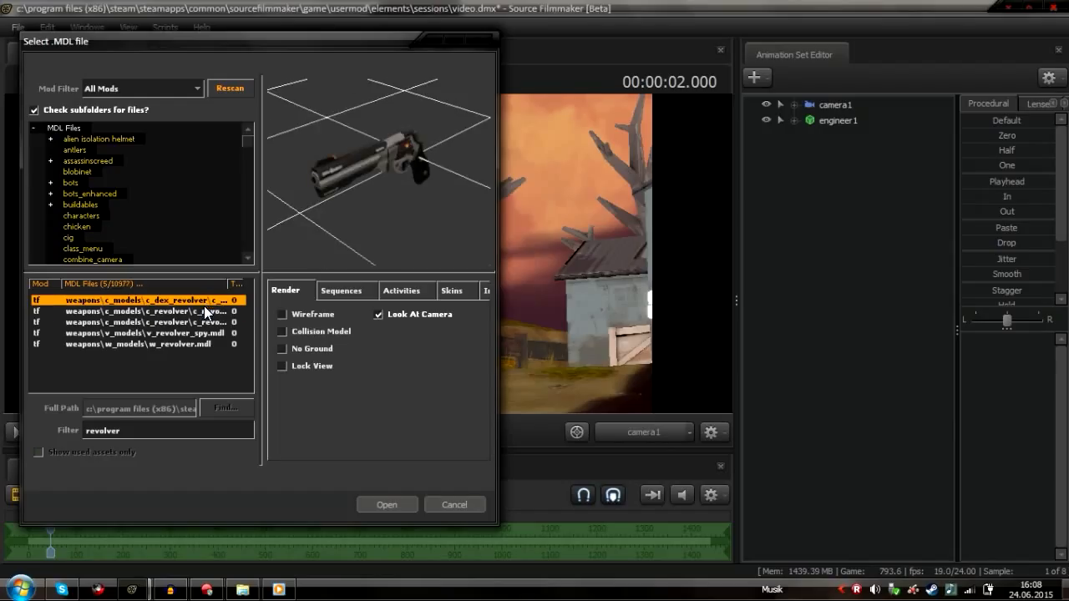
Re-enter the revolver filter and open weapons\w_models\w_revolver.mdl as a new model
double_click(192, 431)
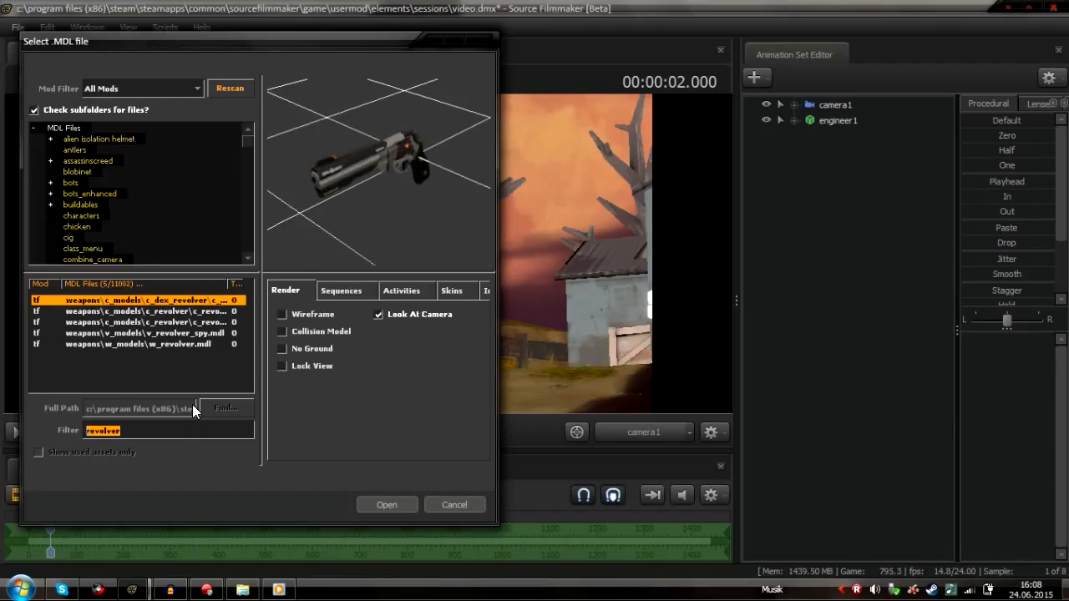
key(BackSpace)
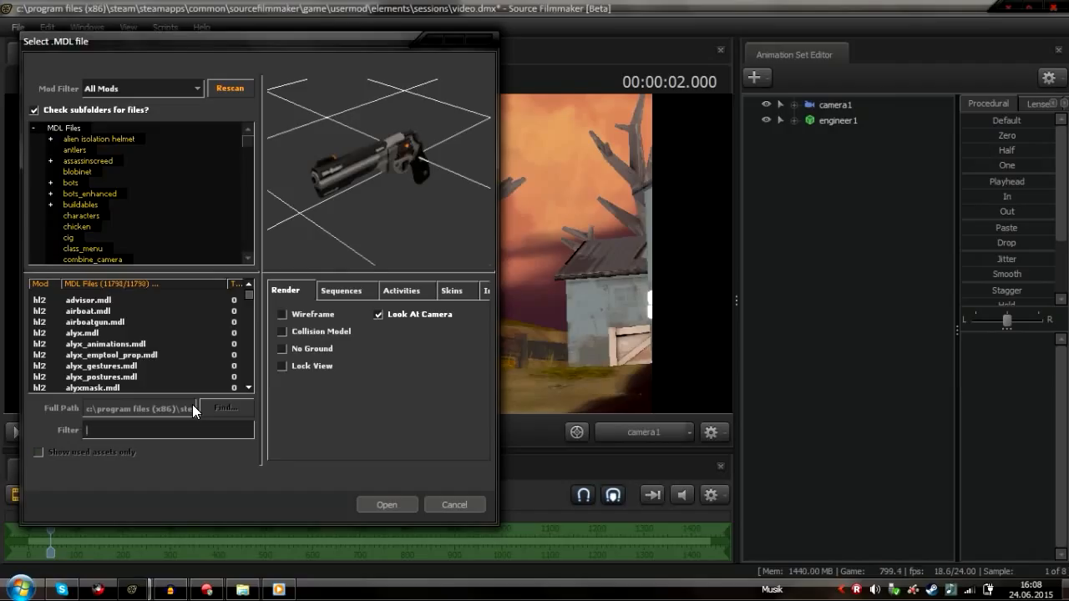
text(revolver)
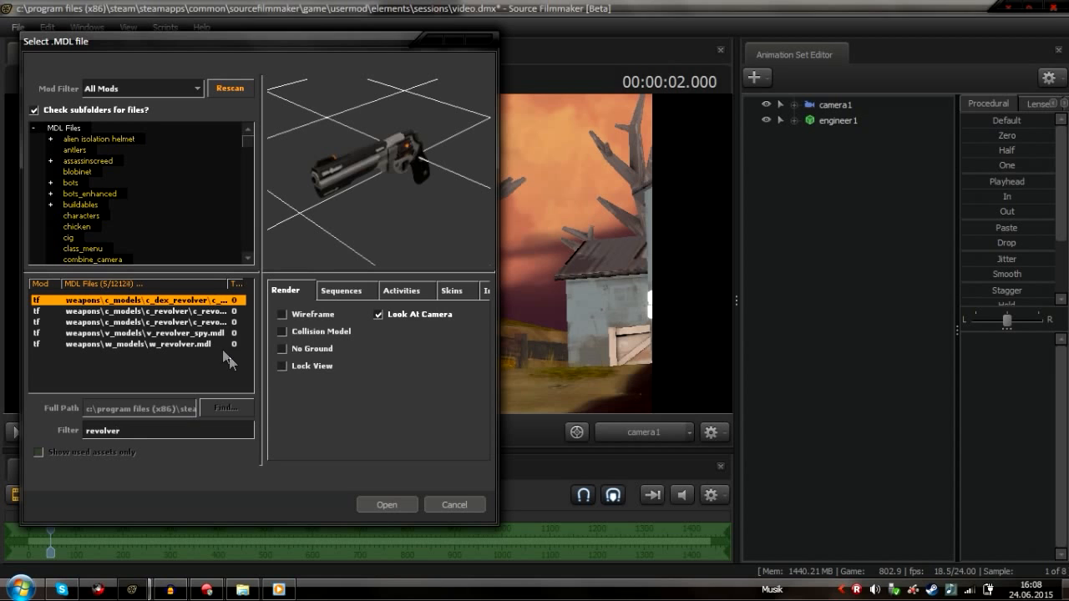
click(219, 344)
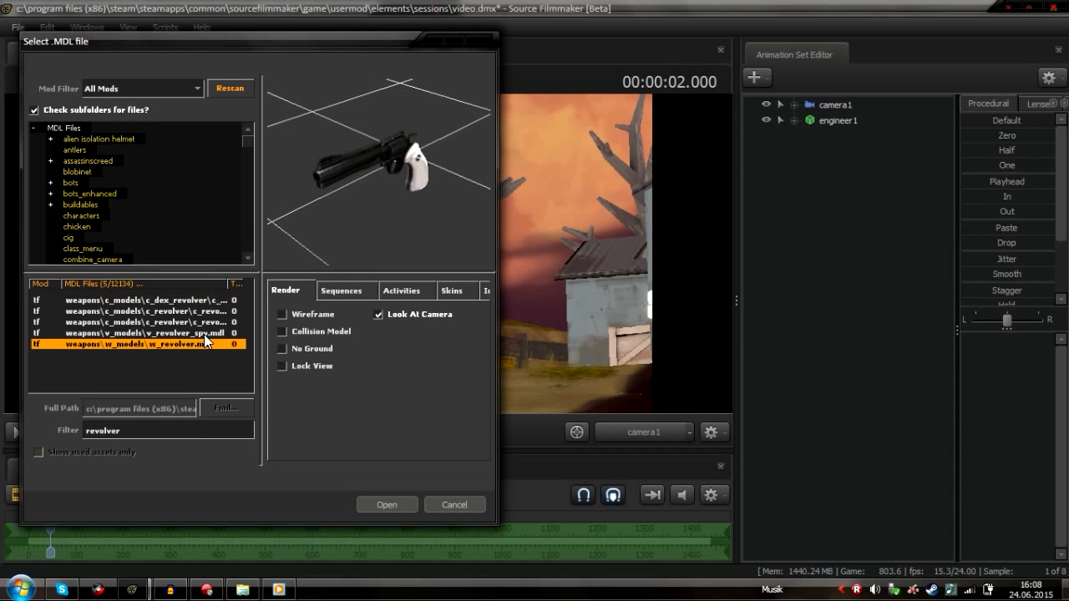
click(380, 502)
Attach w_revolver1's weapon_bone to engineer1's weapon_bone and zero its transform so the revolver sits at the hand
click(794, 121)
click(795, 246)
click(808, 277)
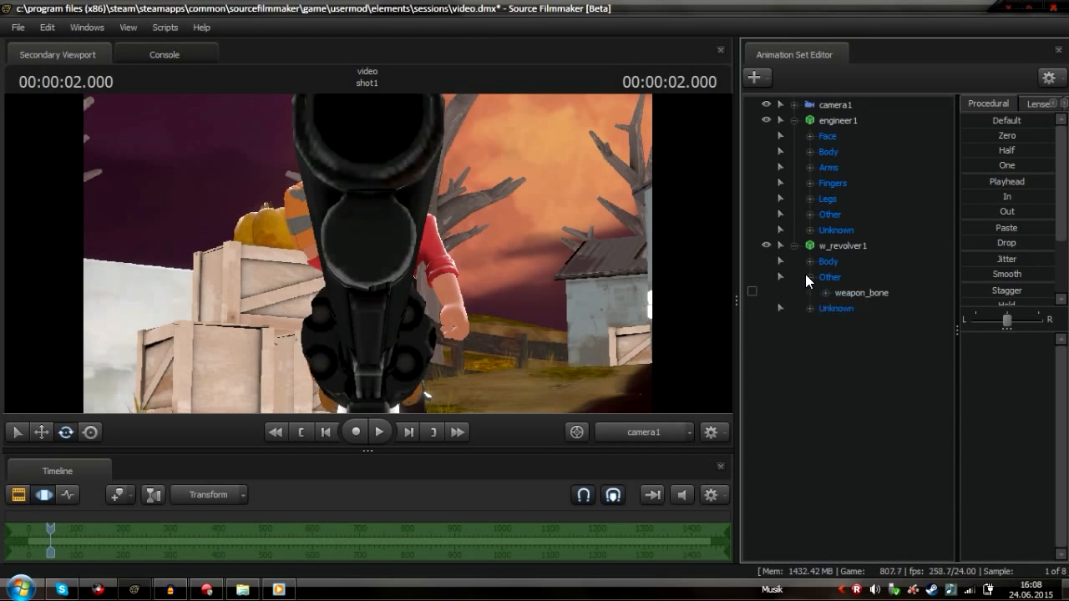
click(808, 214)
drag(861, 230, 864, 308)
click(998, 135)
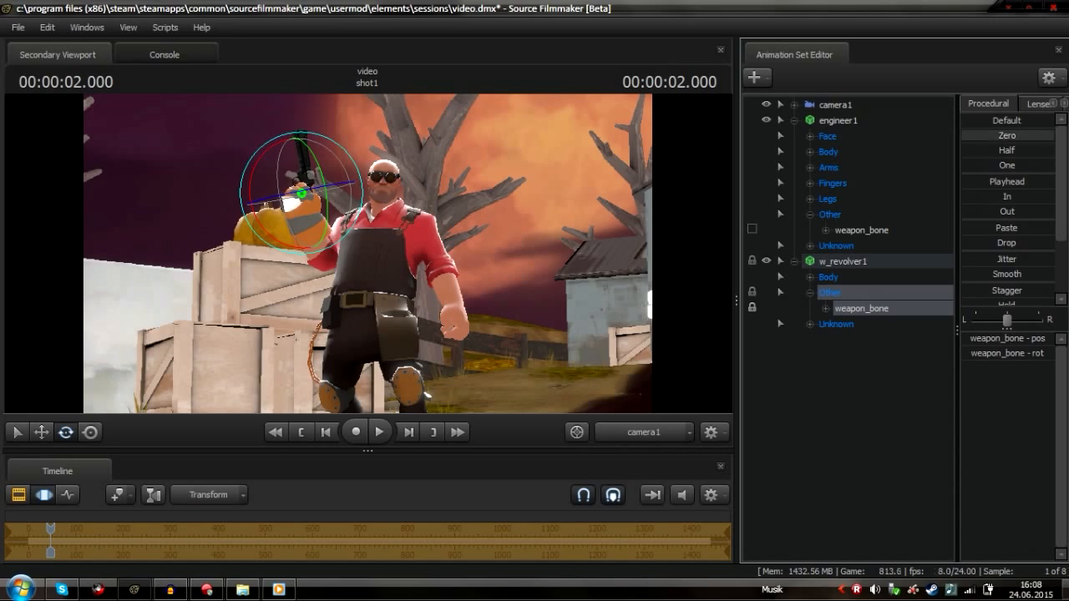
Switch to the Work Camera and rotate the revolver to fit the engineer's grip
click(623, 436)
drag(556, 326, 581, 300)
key(w)
key(w)
key(w)
key(s)
key(s)
key(w)
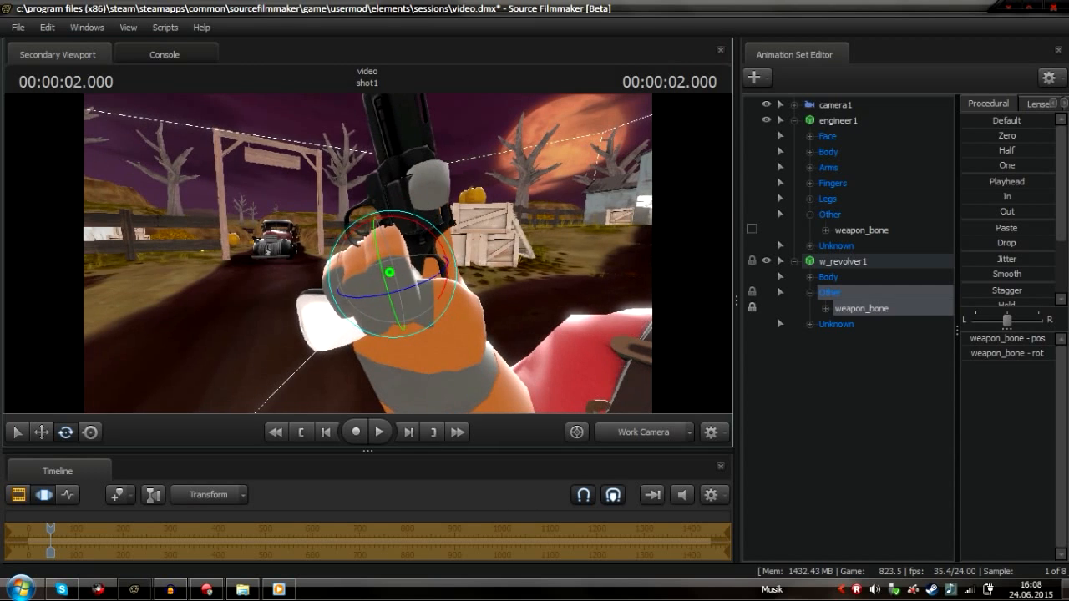
drag(434, 243, 457, 261)
key(w)
drag(463, 256, 454, 259)
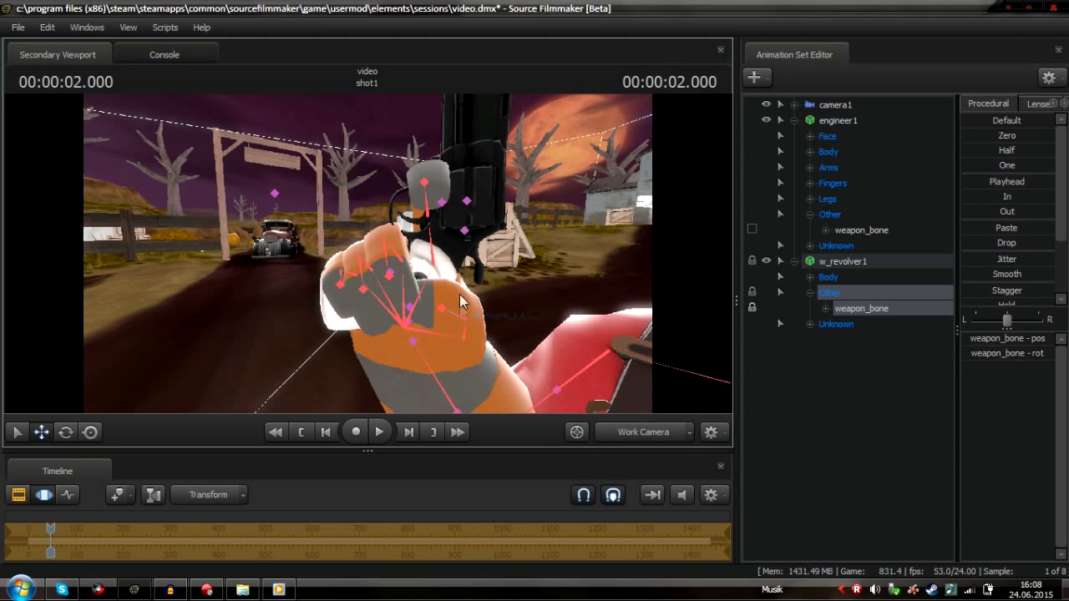
Try rotating the engineer's right index finger bone, then undo the rotations
click(437, 241)
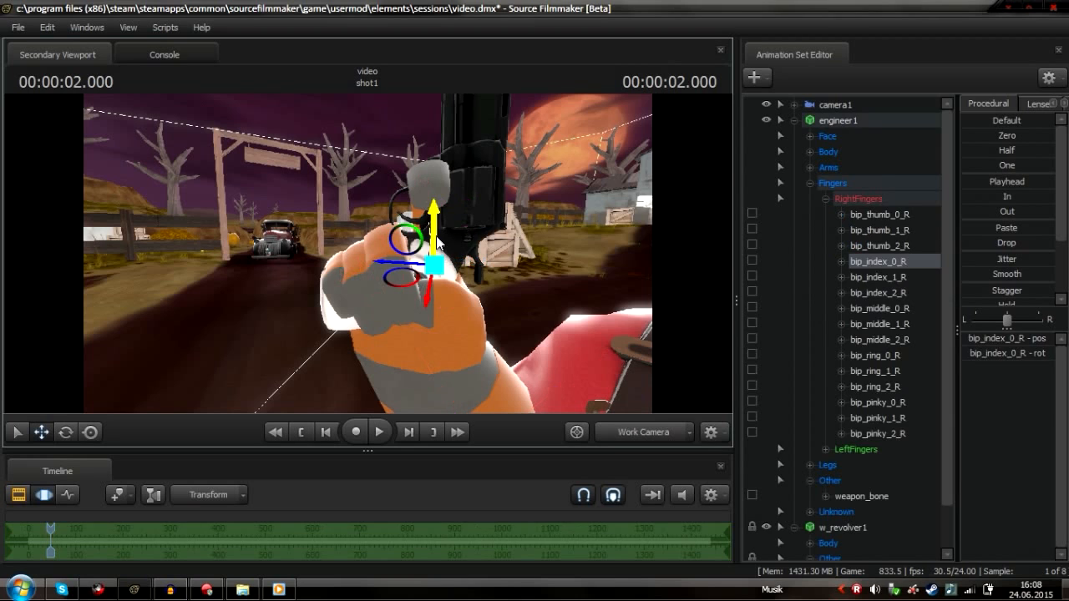
key(e)
drag(389, 271, 389, 226)
drag(561, 276, 608, 279)
key(w)
key(a)
key(s)
drag(491, 286, 459, 284)
key(w)
key(d)
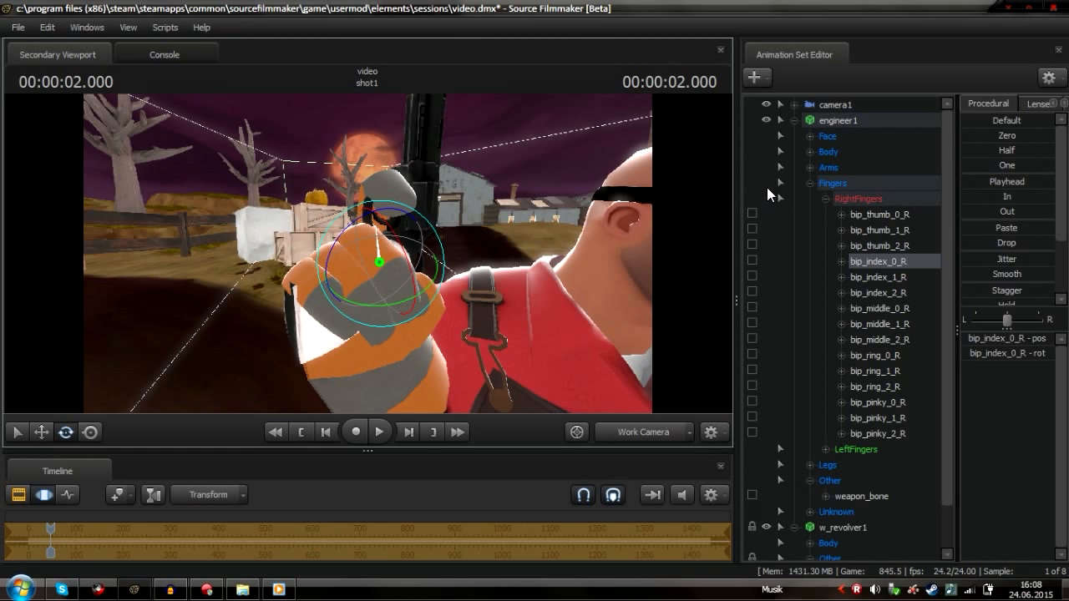
key(ctrl+z)
key(ctrl+z)
key(ctrl+z)
key(ctrl+z)
key(ctrl+z)
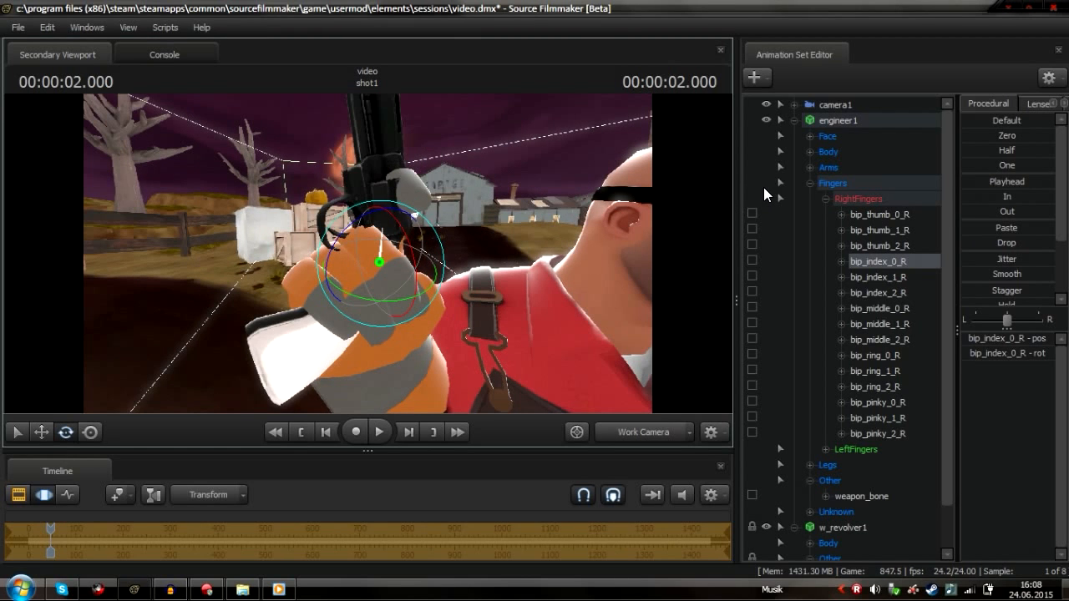
key(ctrl+z)
Collapse the engineer's groups and delete the w_revolver1 animation set
click(810, 183)
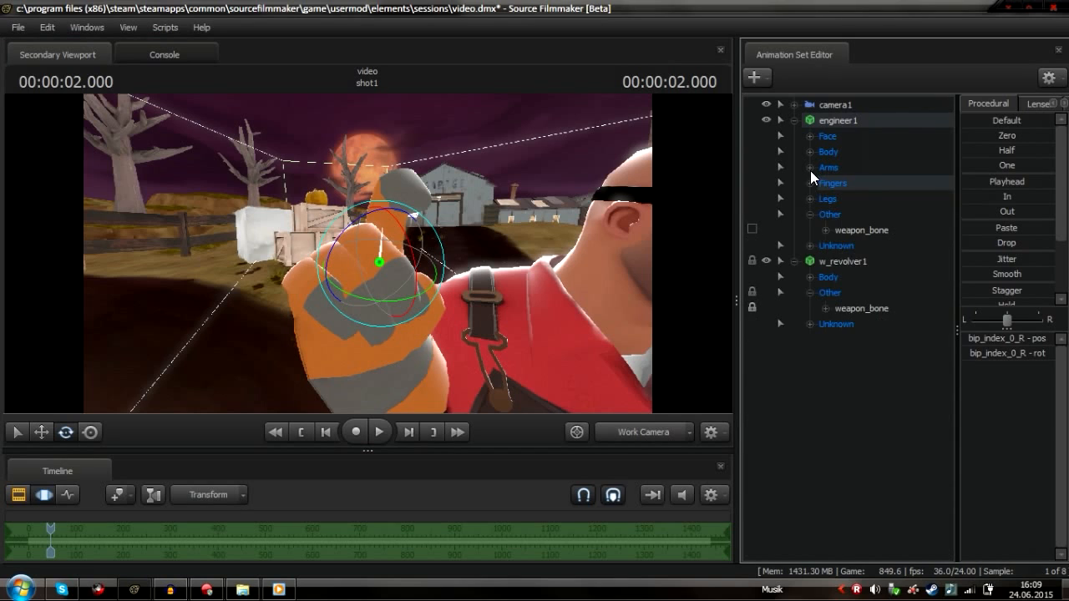
click(793, 120)
right_click(840, 135)
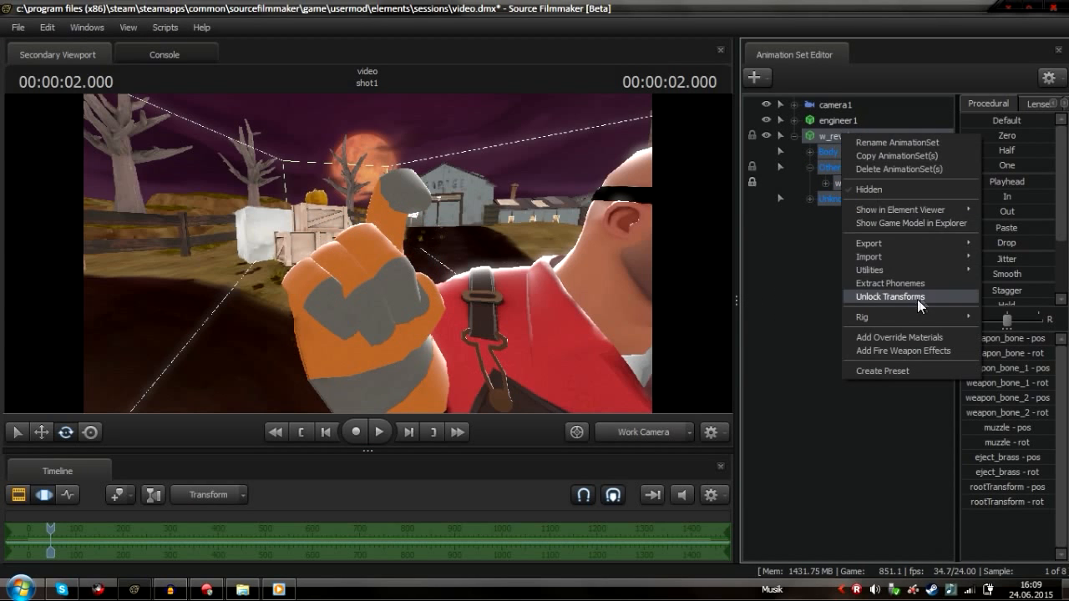
click(915, 169)
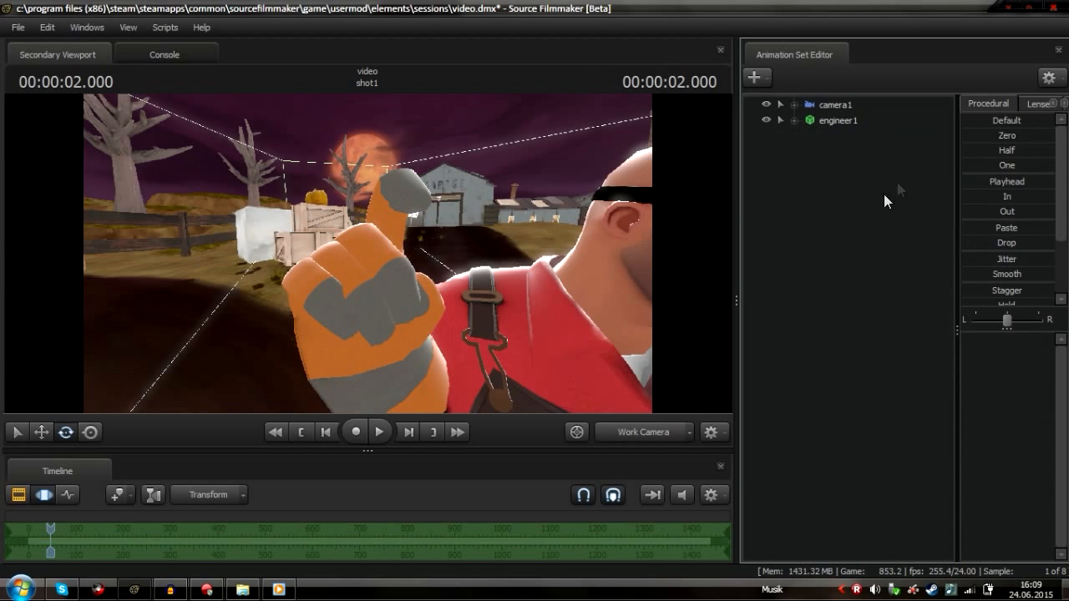
Add the Pistol Team Fortress item to engineer1, filtering the item list by pist
right_click(830, 119)
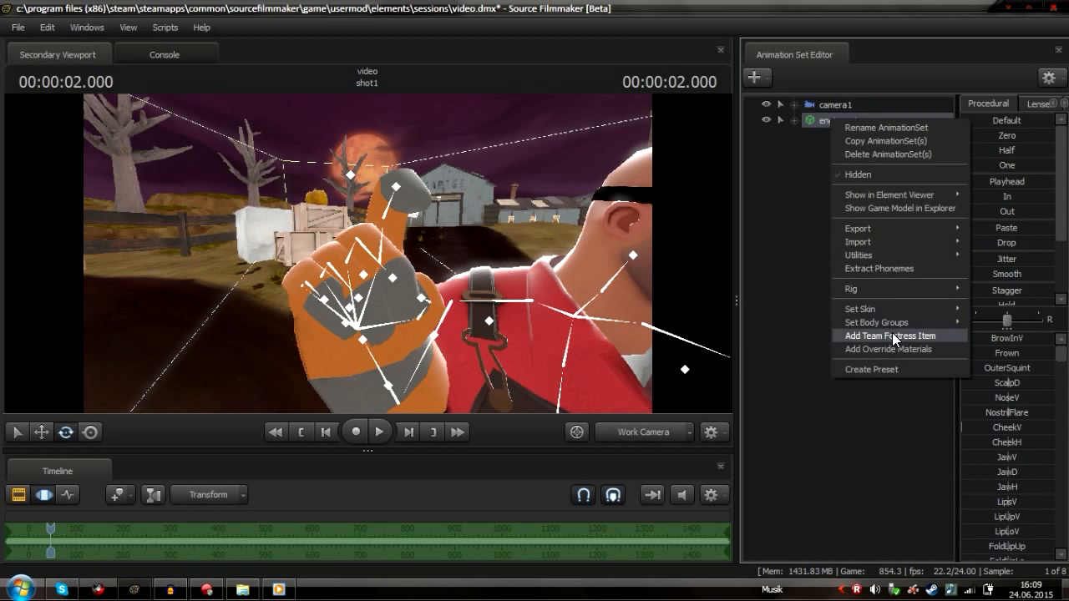
click(890, 335)
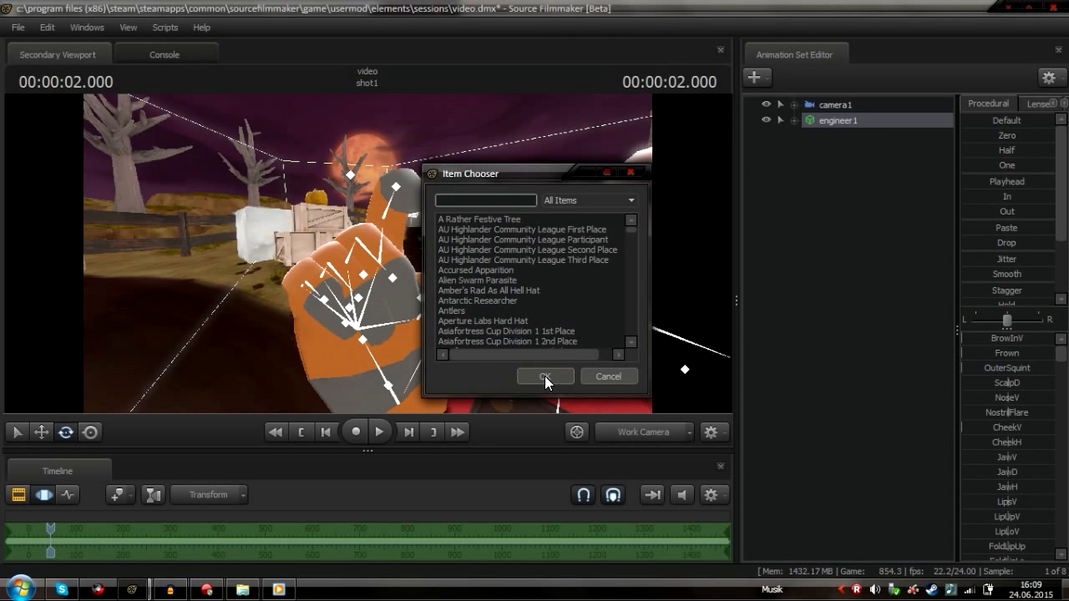
text(pist)
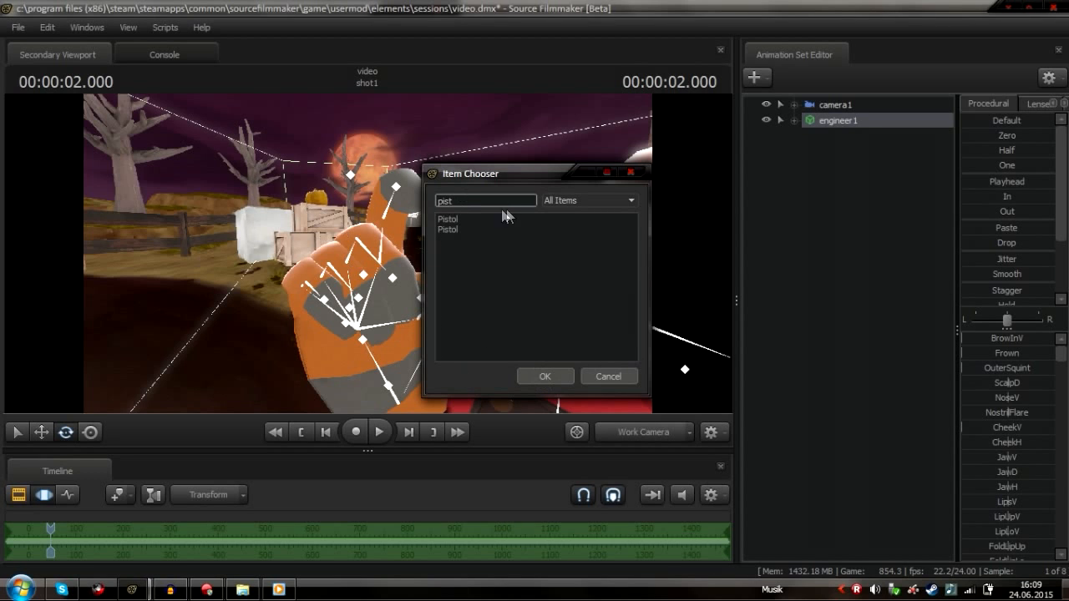
click(455, 220)
click(547, 380)
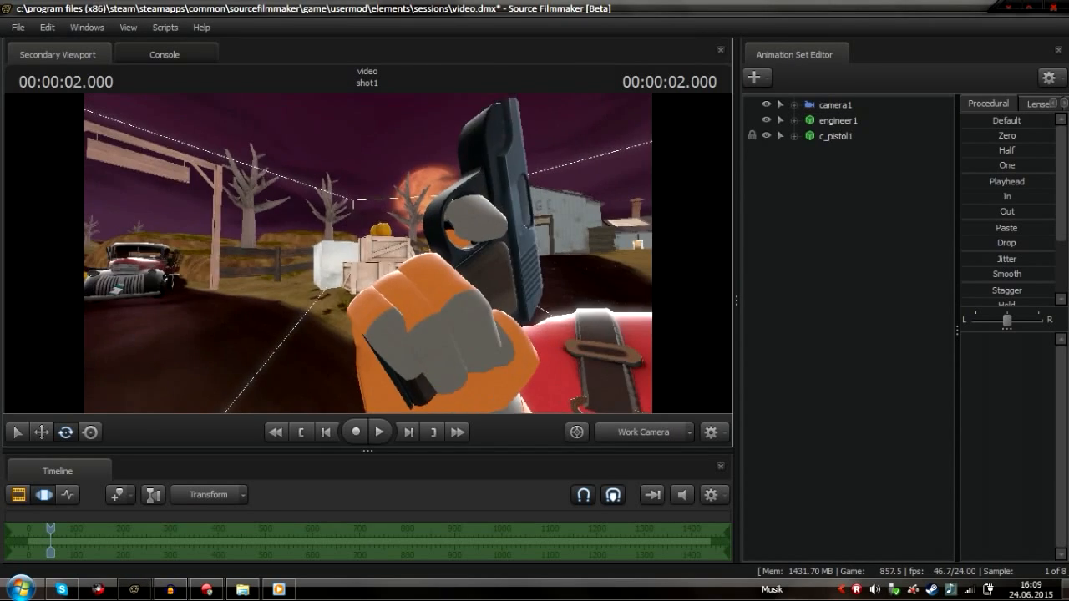
Switch the viewport back to camera1
key(s)
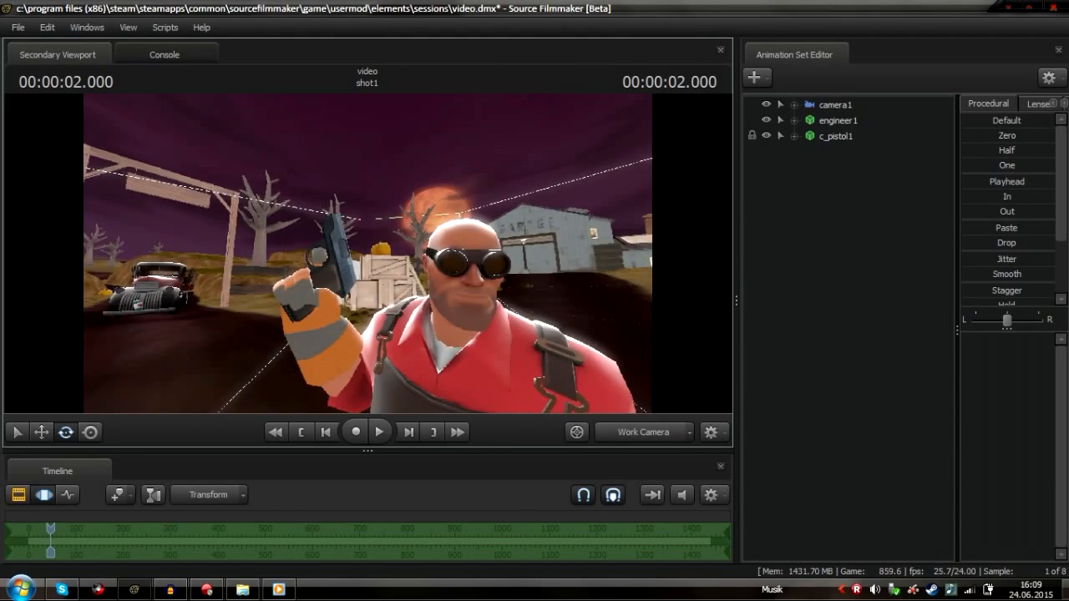
key(w)
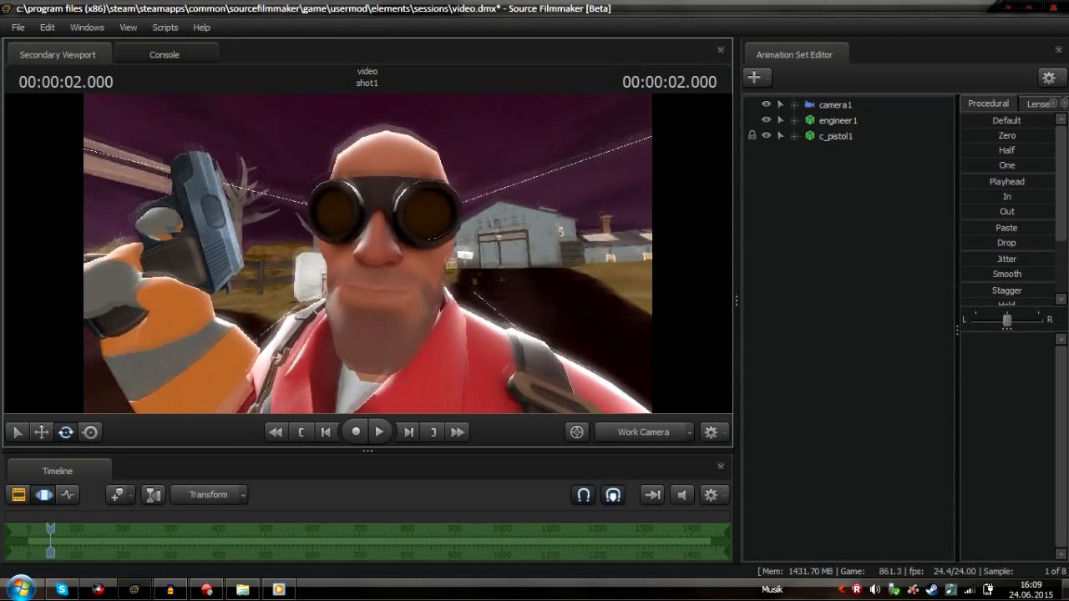
key(w)
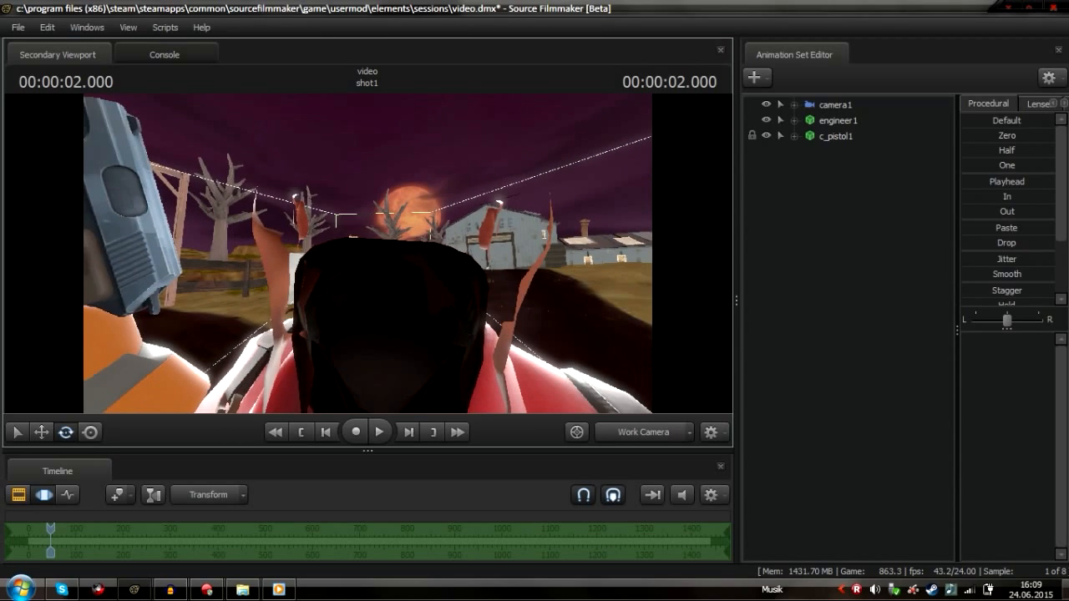
click(639, 434)
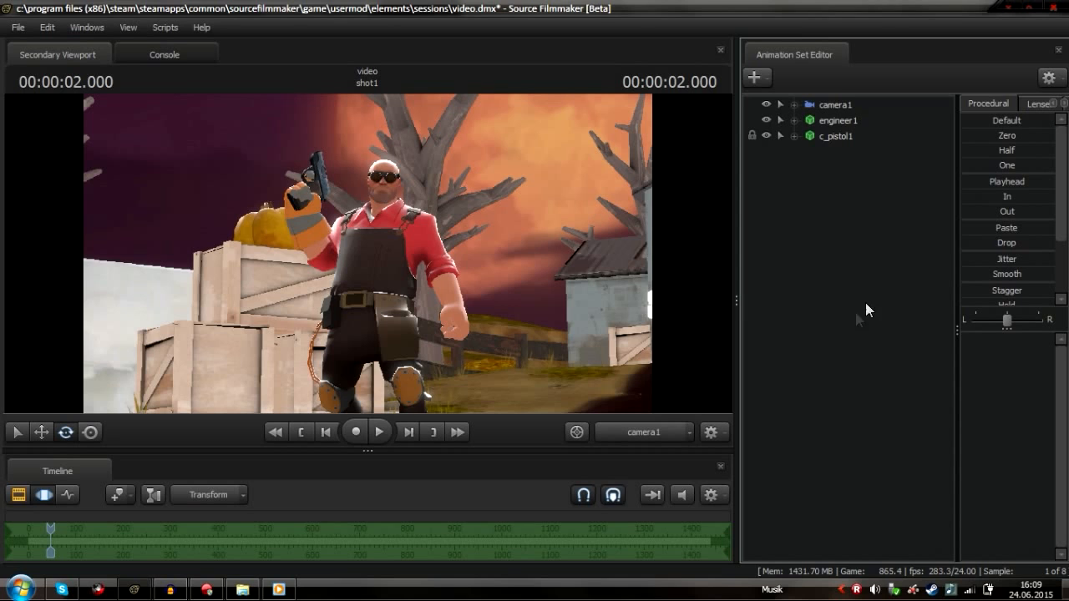
Add the Texas Ten Gallon Team Fortress item to engineer1, filtering the item list by texas
right_click(826, 123)
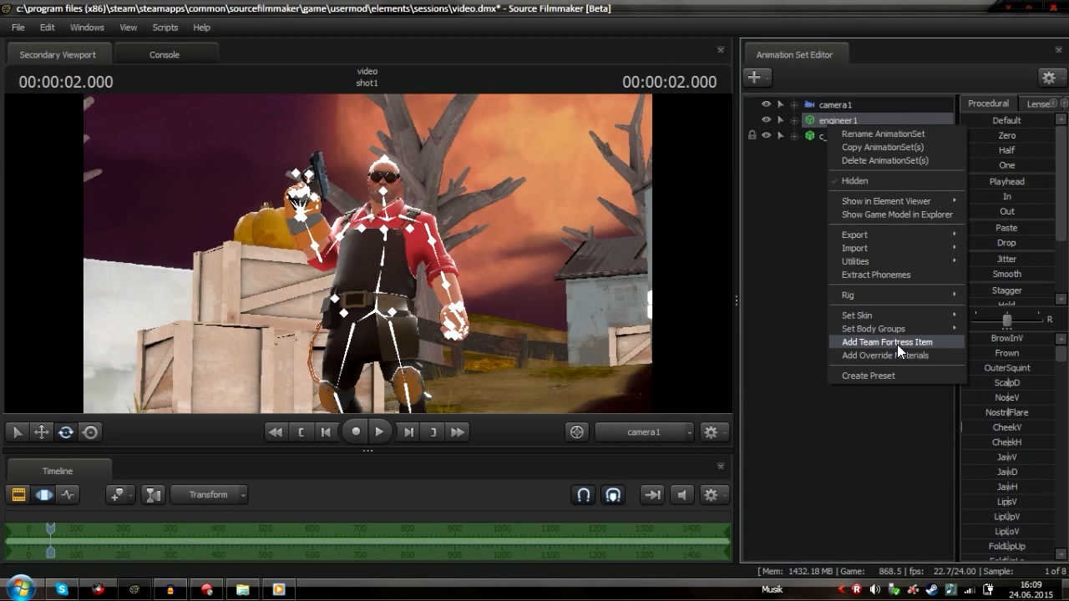
click(850, 342)
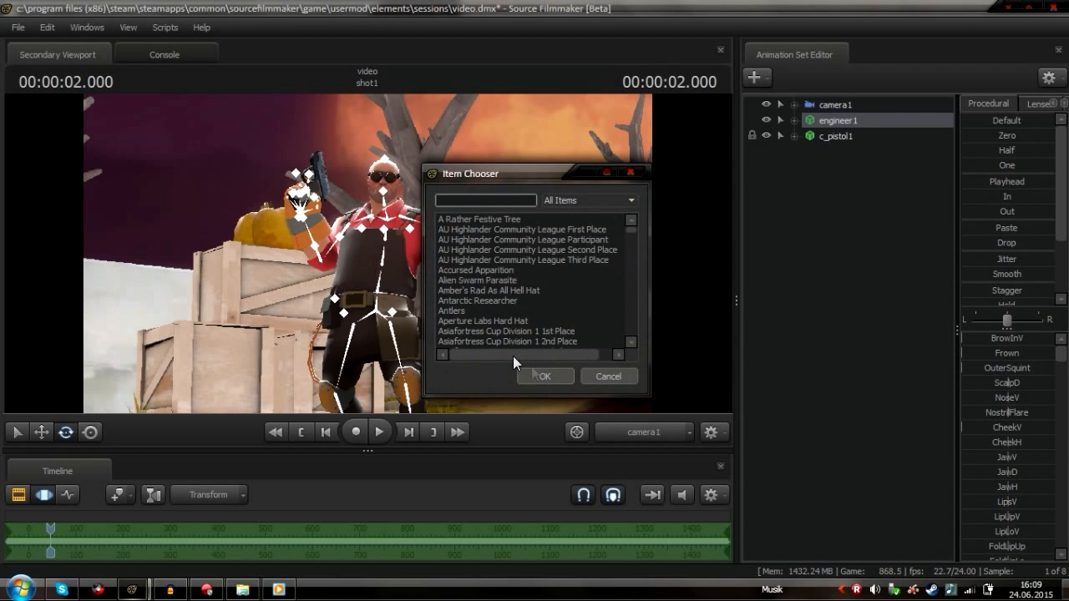
click(483, 225)
click(497, 260)
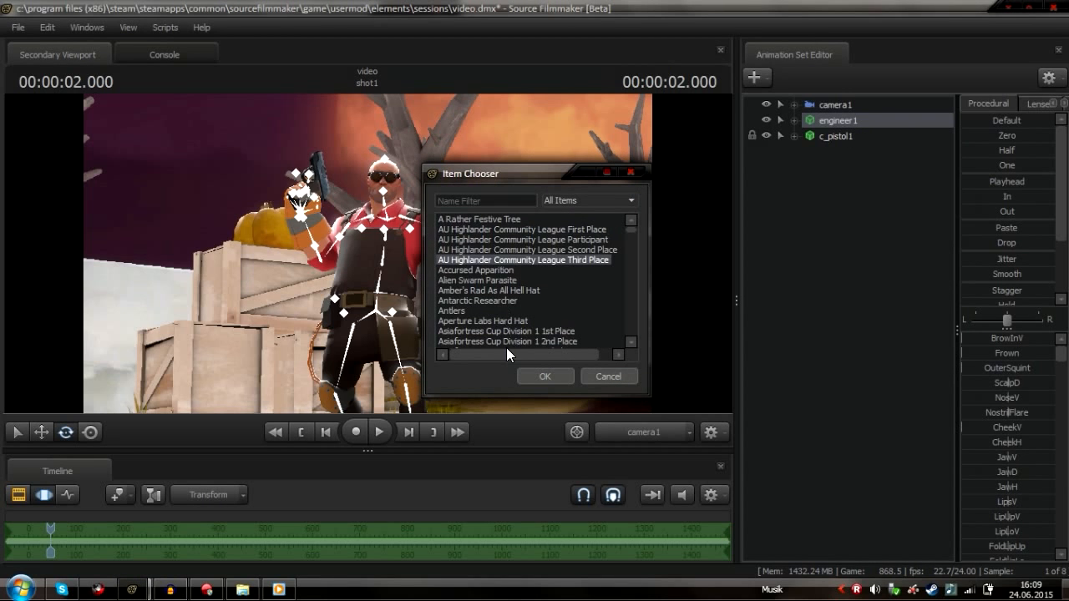
click(481, 201)
text(texas)
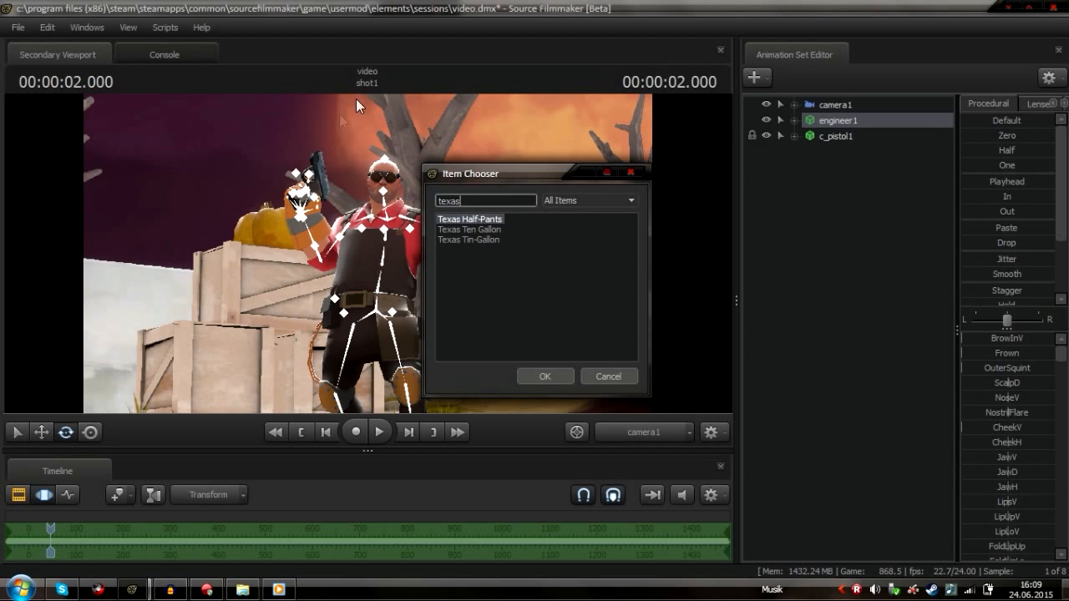
click(488, 230)
click(543, 376)
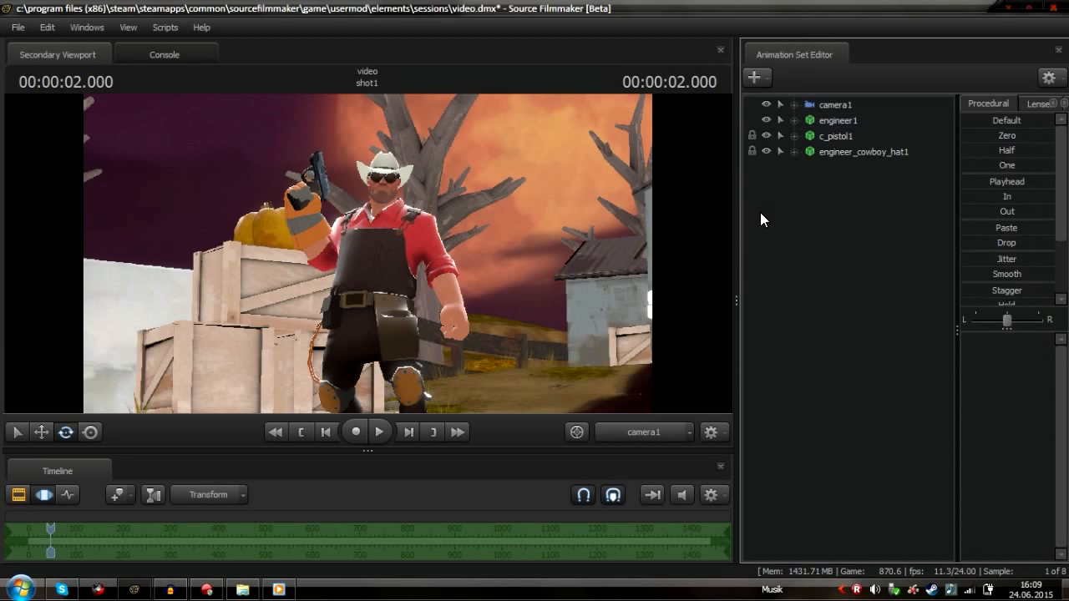
Examine the cowboy hat's control groups and its context menu options
click(794, 151)
click(809, 167)
click(826, 199)
click(825, 199)
click(795, 151)
right_click(830, 148)
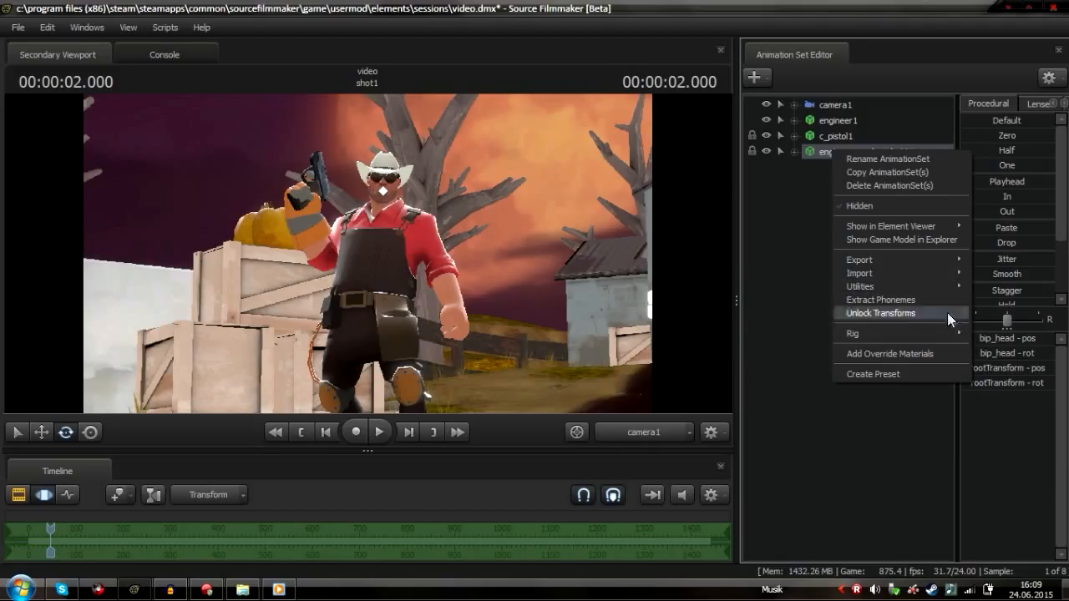
click(802, 211)
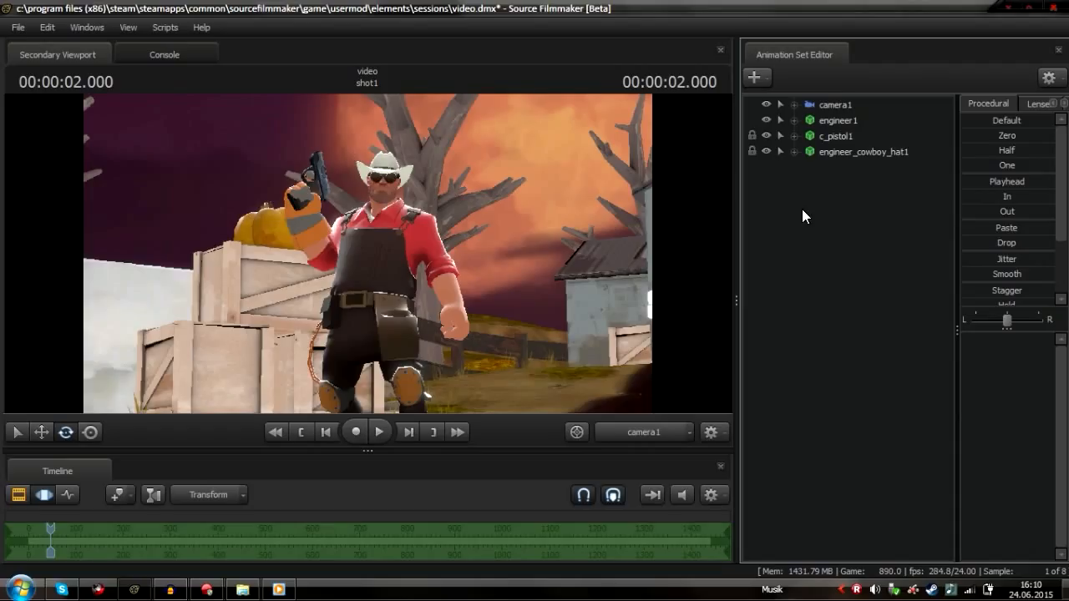
right_click(849, 149)
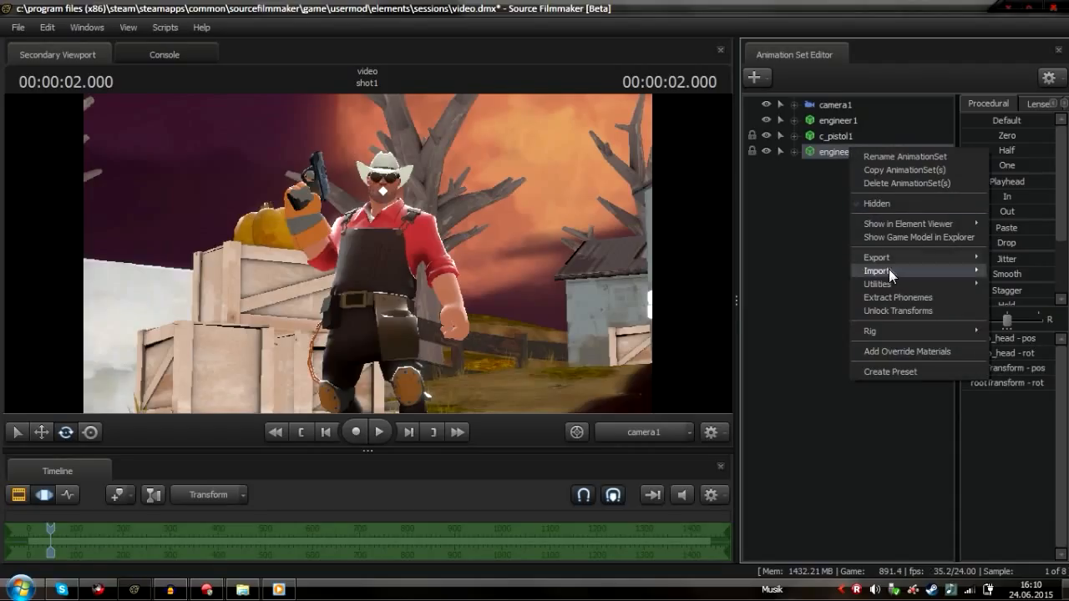
mouse_move(888, 269)
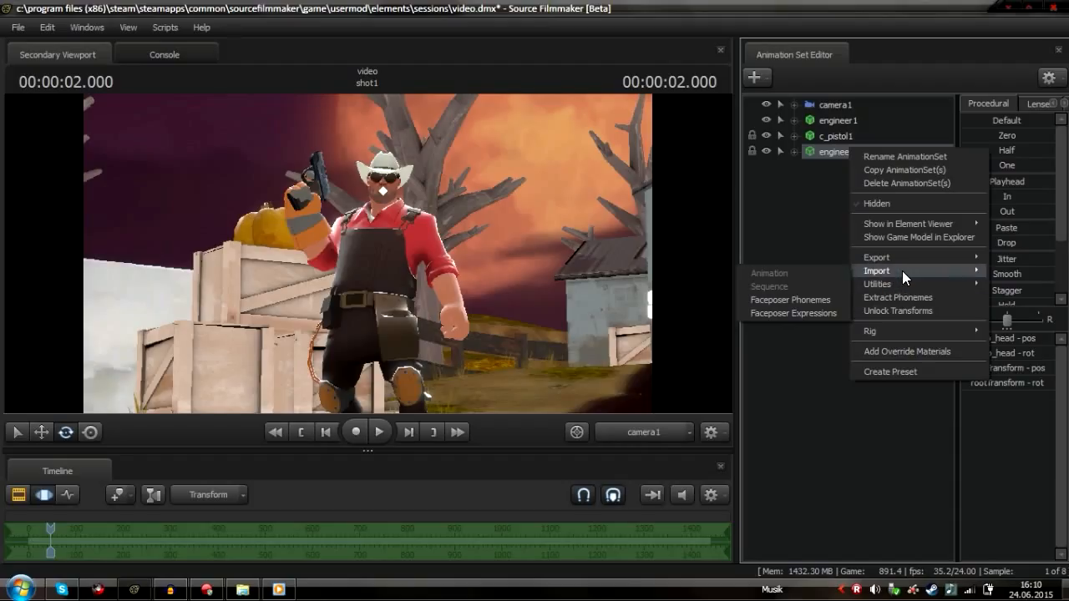
click(810, 232)
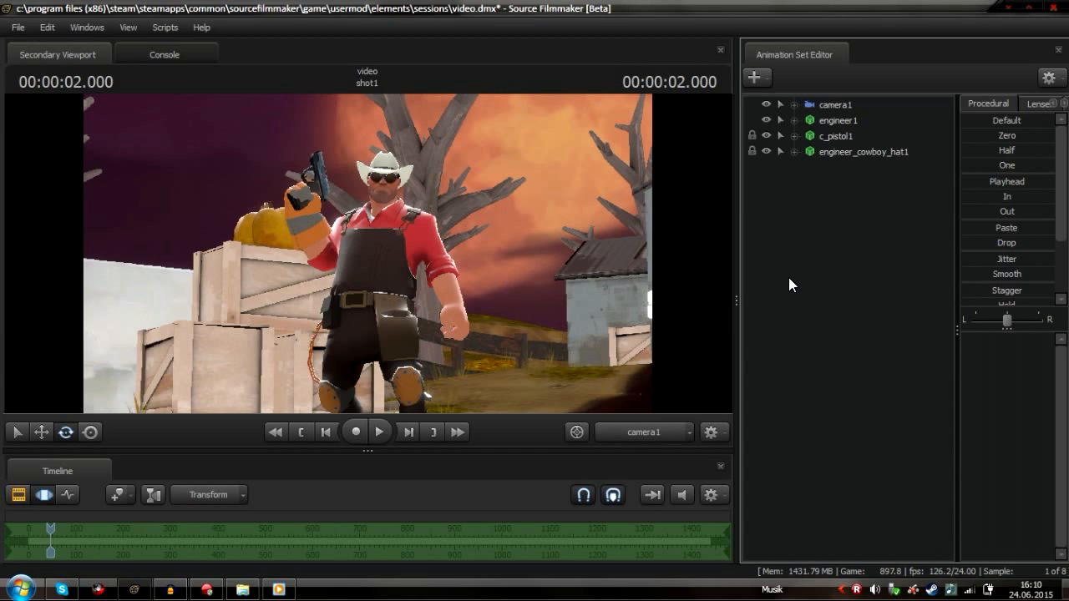
Select camera1 and zoom its view in slightly
click(835, 105)
mouse_move(368, 254)
mouse_down()
mouse_move(393, 268)
mouse_move(357, 207)
mouse_move(350, 255)
mouse_move(420, 246)
mouse_move(406, 259)
mouse_move(347, 242)
mouse_move(391, 240)
mouse_move(369, 273)
mouse_move(368, 245)
mouse_move(416, 257)
mouse_move(447, 230)
mouse_move(585, 294)
mouse_move(430, 282)
mouse_move(141, 194)
mouse_move(367, 255)
mouse_up()
scroll(367, 253, down, 5)
scroll(368, 253, down, 3)
scroll(368, 253, up, 3)
scroll(368, 254, down, 5)
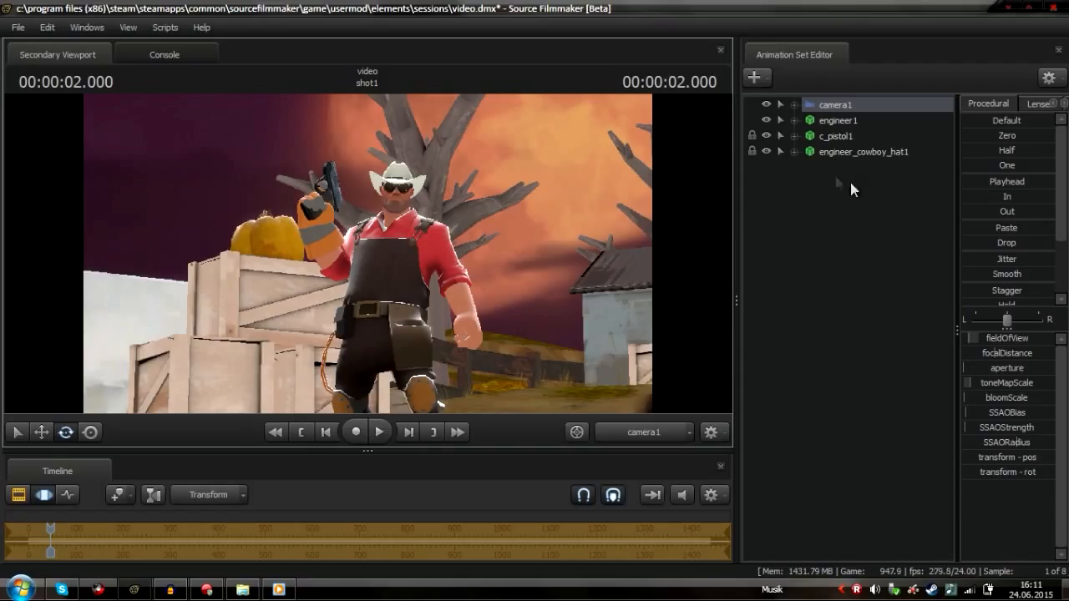
Unlock the transforms of the engineer_cowboy_hat1 animation set
click(857, 151)
right_click(859, 151)
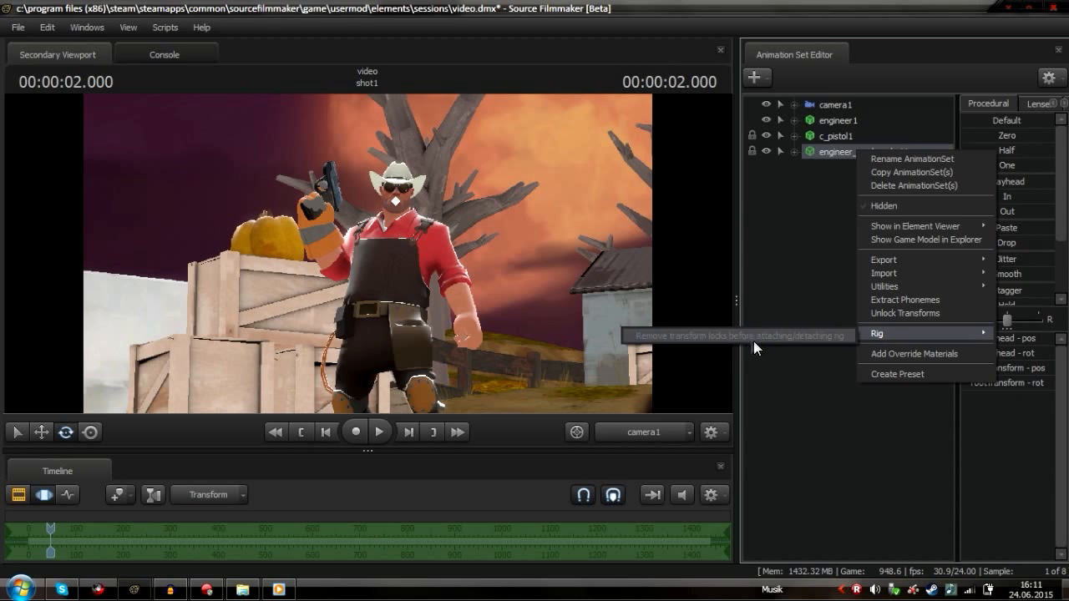
click(804, 247)
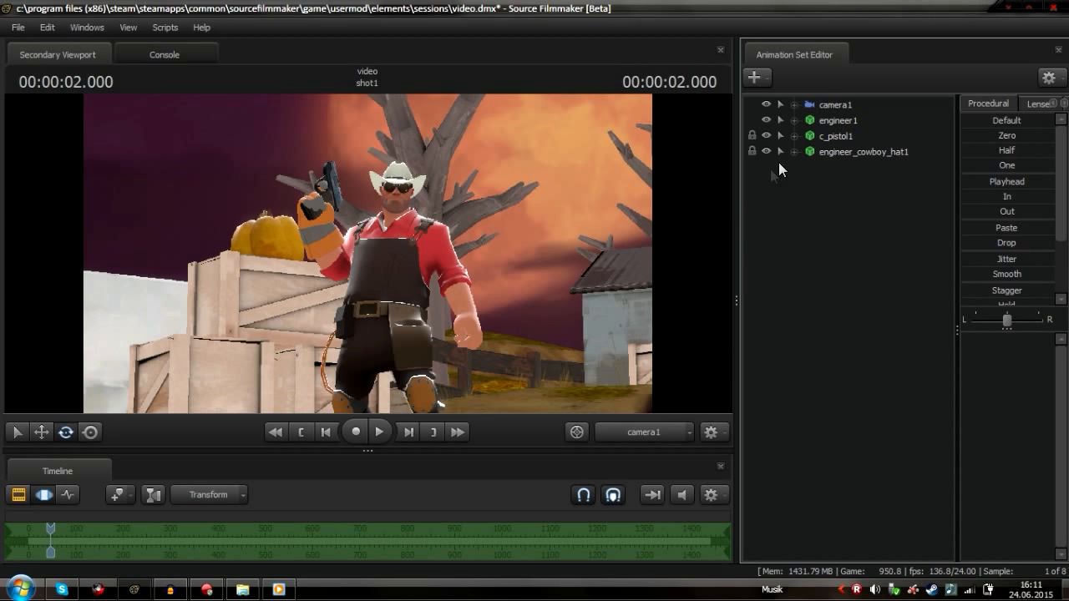
click(751, 151)
right_click(817, 151)
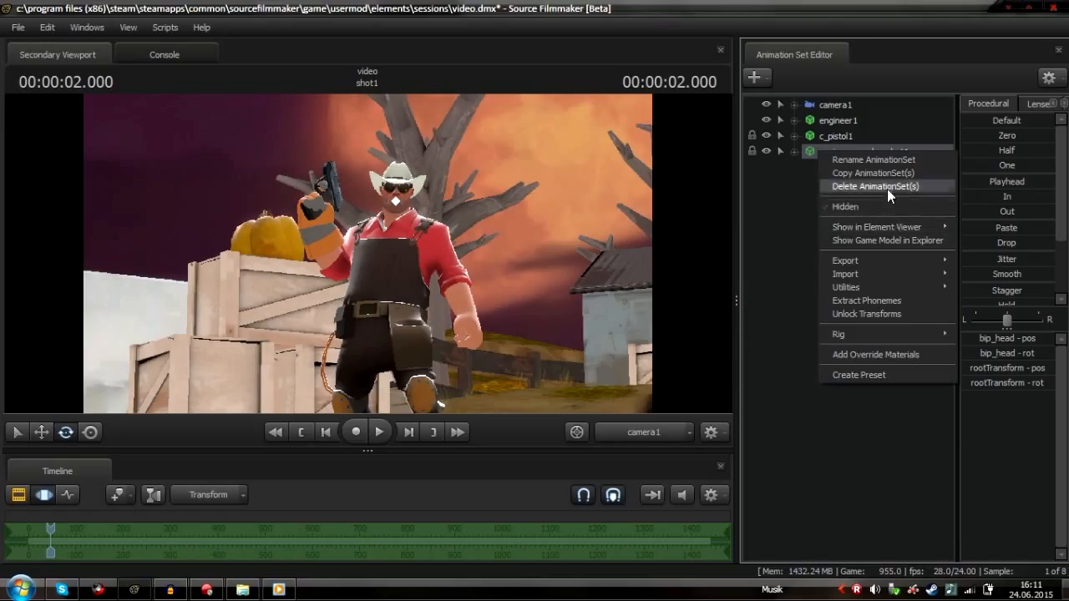
click(892, 315)
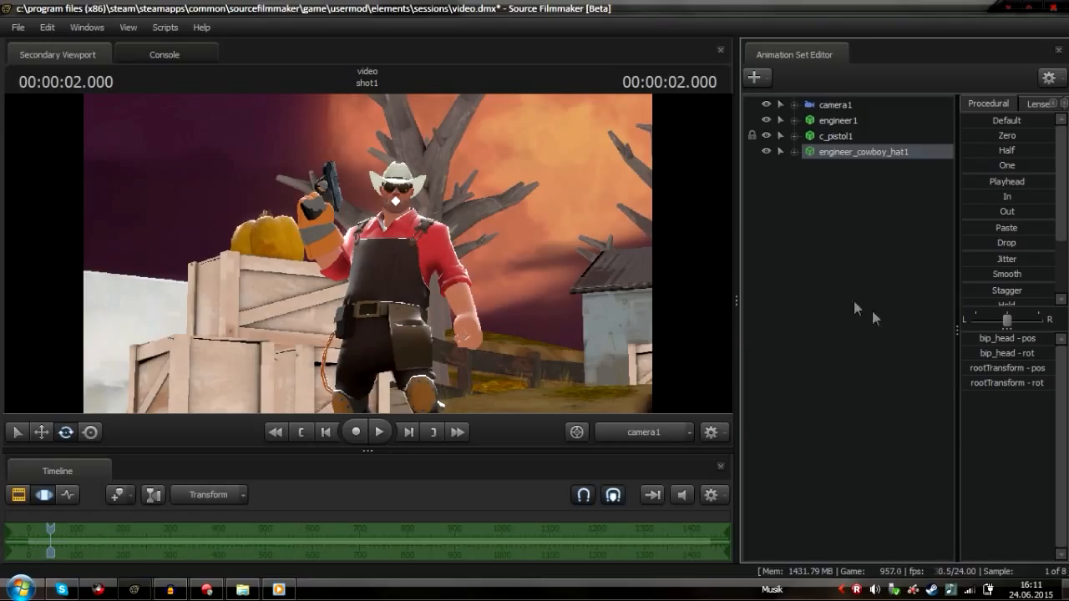
Apply the setup_modelcoloring_theta_pyside rig script to the cowboy hat
right_click(837, 151)
mouse_move(869, 321)
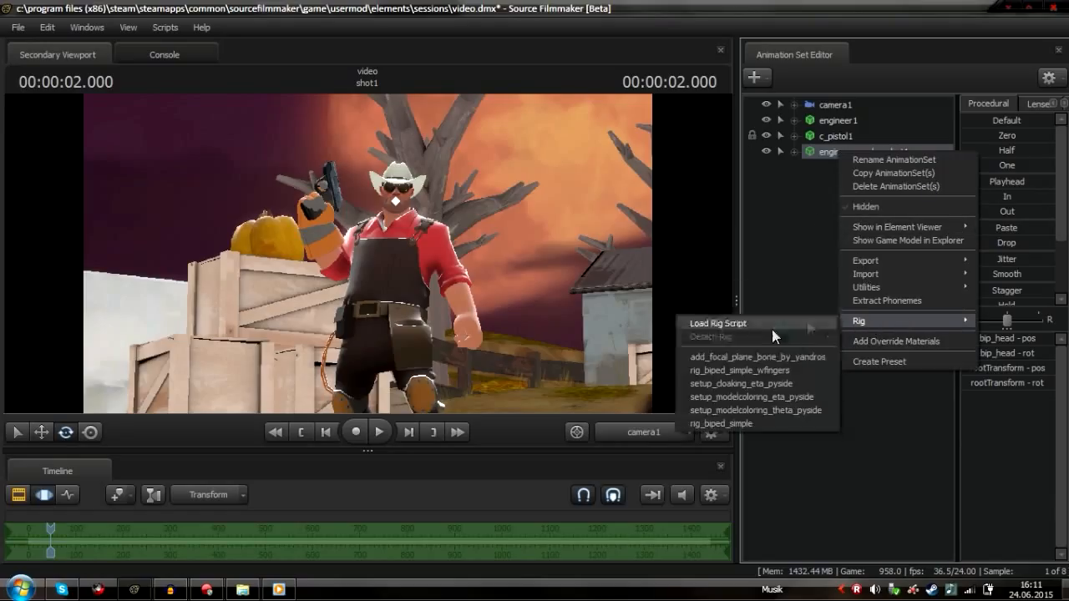
click(772, 407)
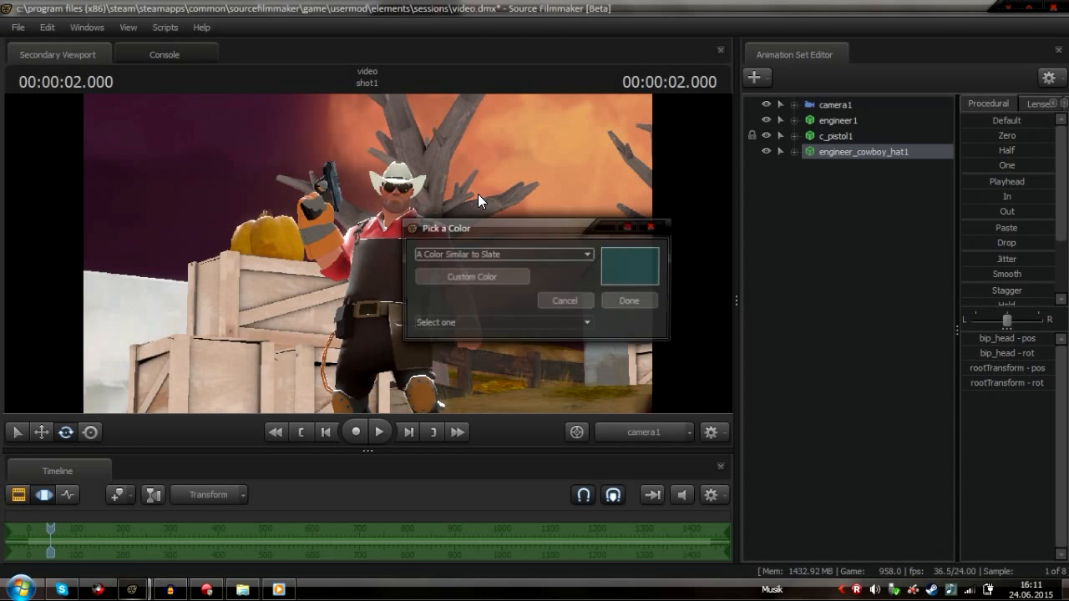
Paint the cowboy hat with the Radigan Conagher Brown colour after trying several other paint colours
click(573, 254)
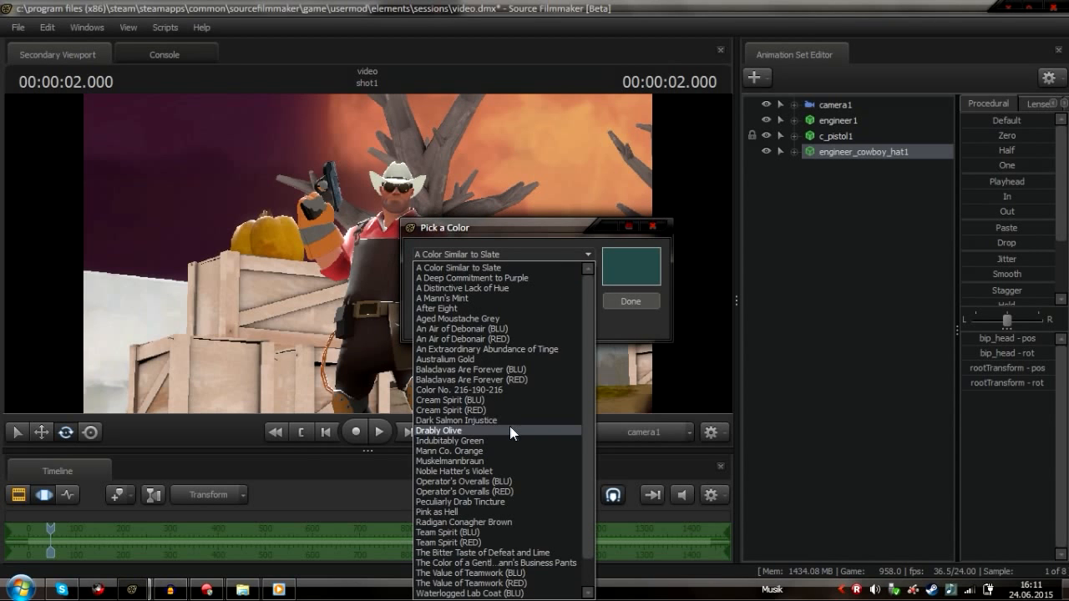
scroll(510, 425, down, 1)
click(509, 429)
click(545, 255)
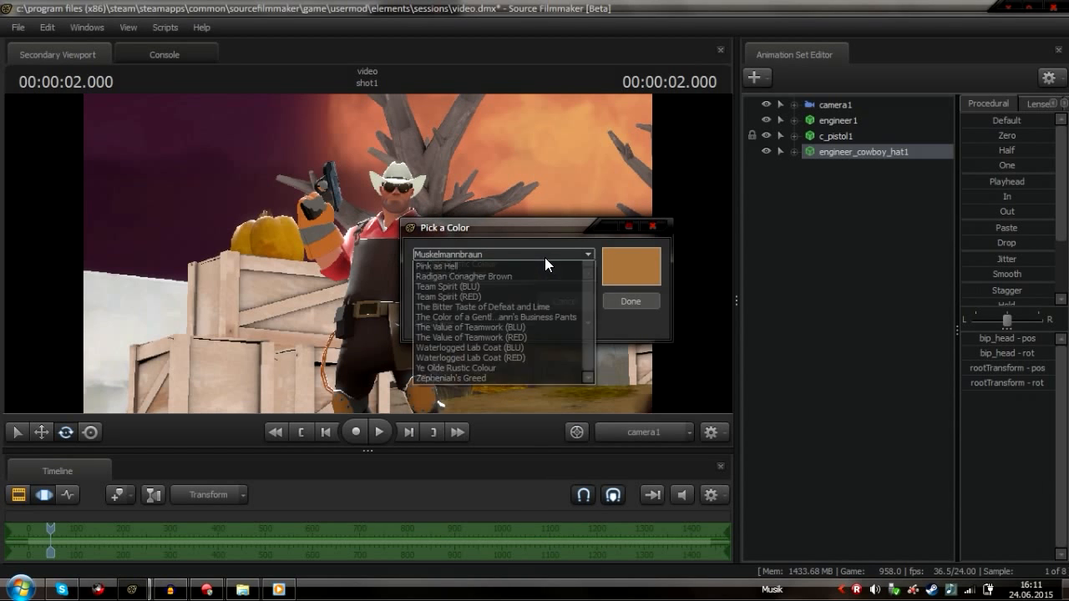
click(516, 450)
click(583, 257)
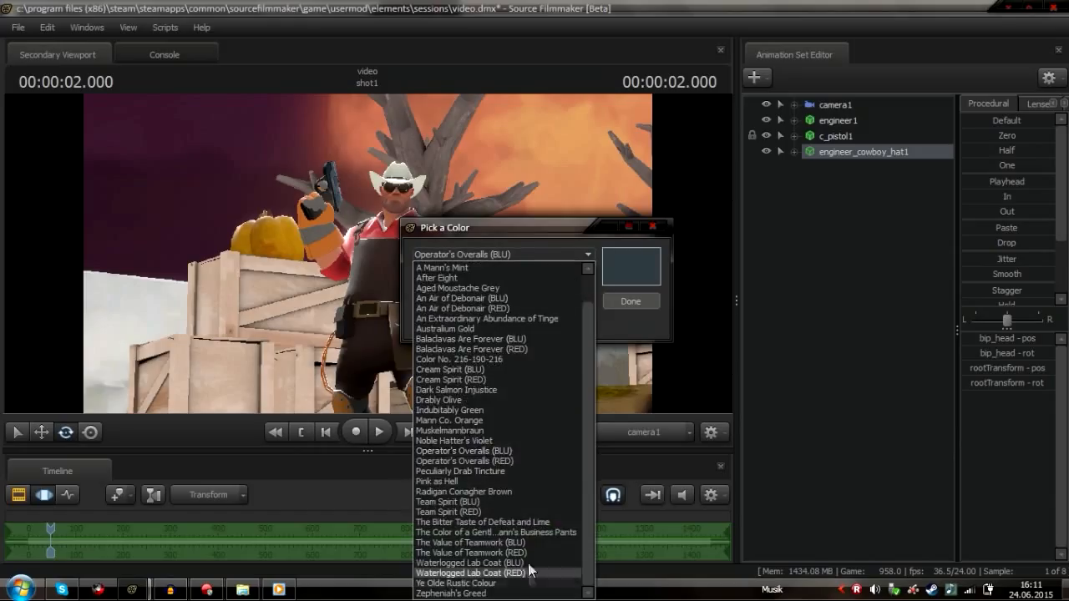
scroll(528, 568, up, 1)
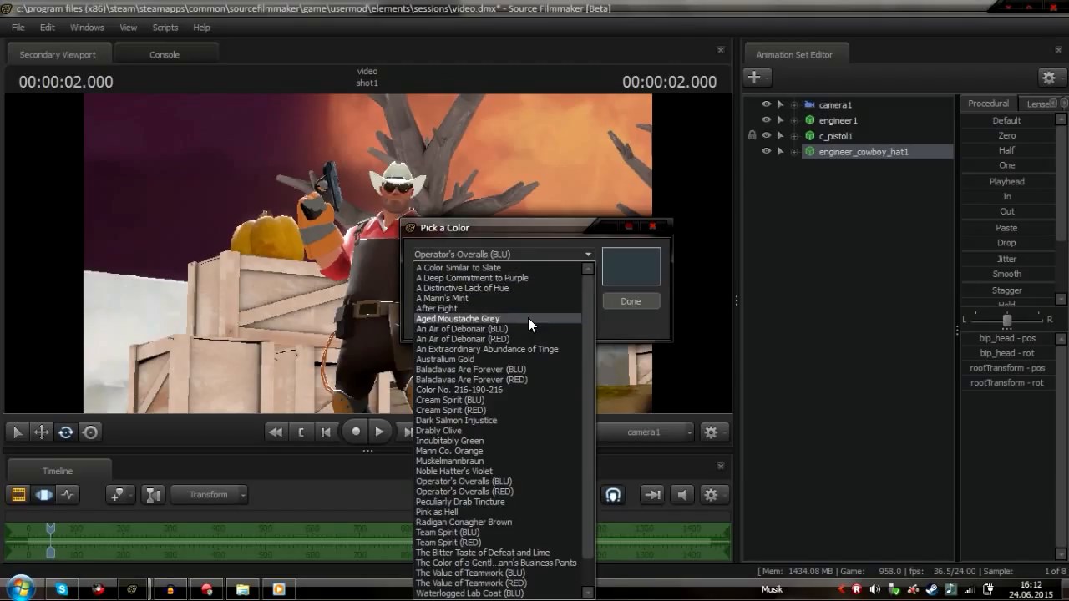
scroll(522, 393, down, 1)
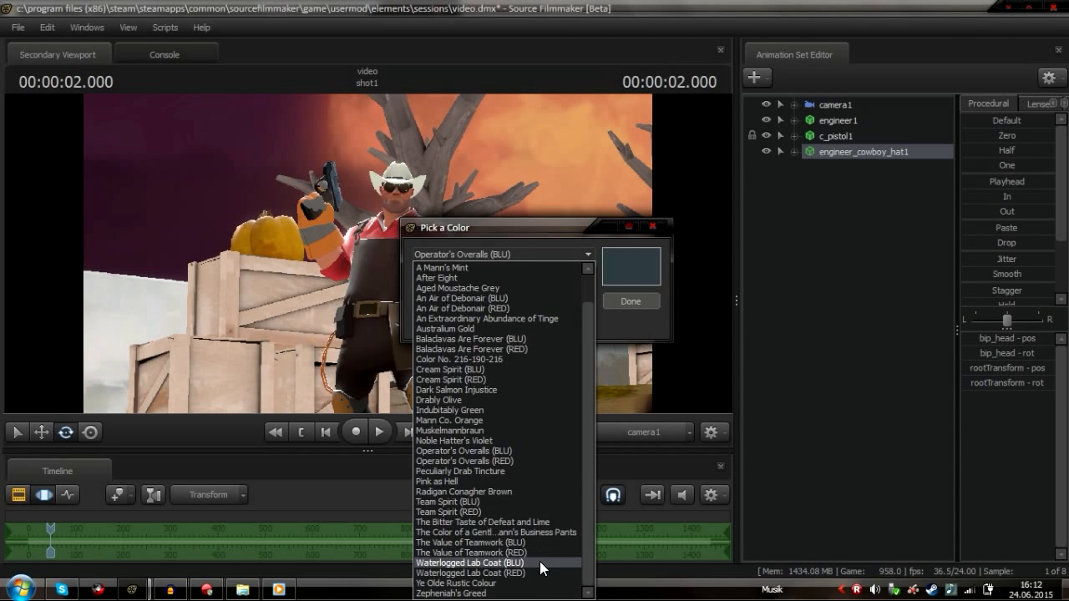
click(518, 583)
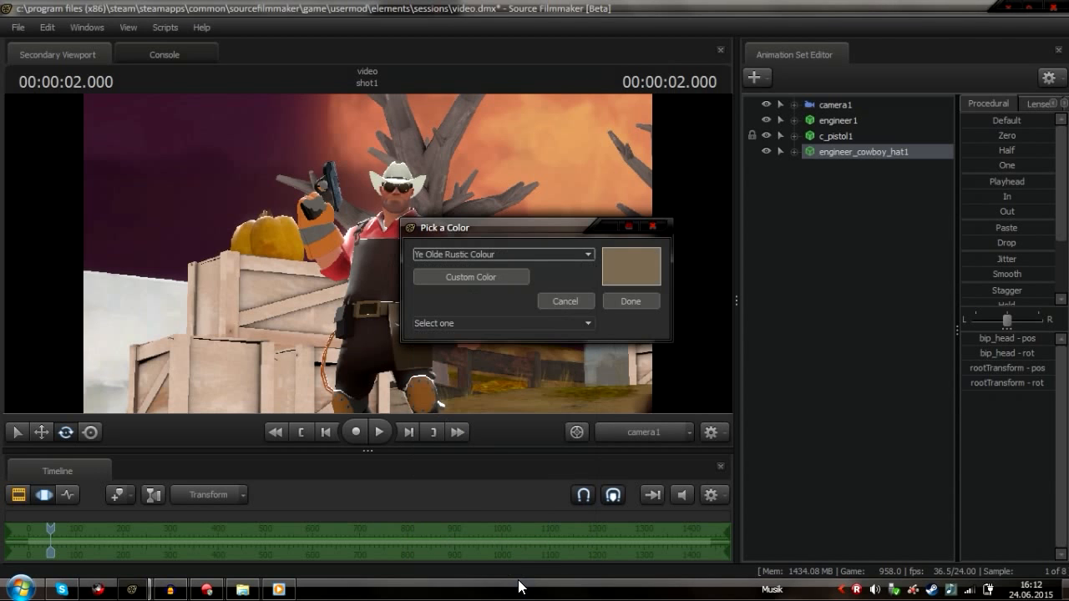
click(547, 252)
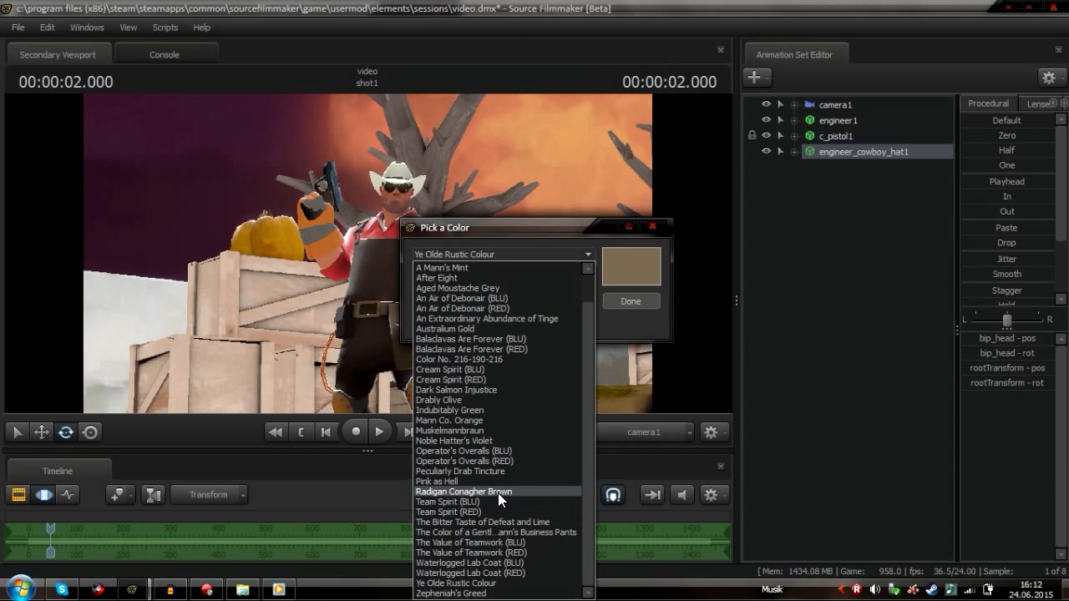
click(498, 493)
click(636, 296)
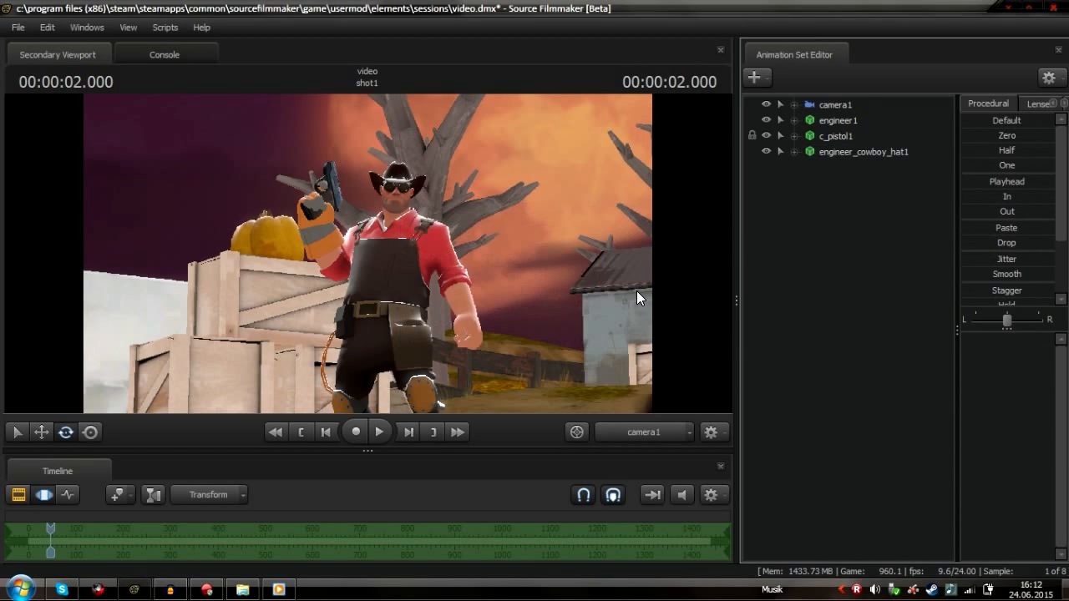
Turn off viewport lighting and switch the viewport to look through the Work Camera
right_click(393, 330)
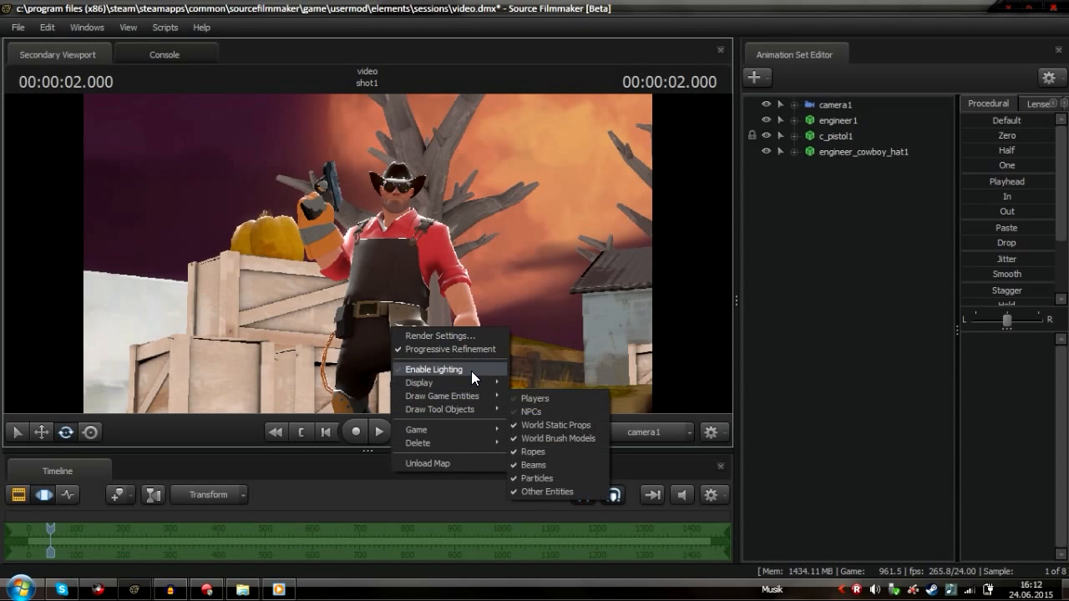
click(409, 373)
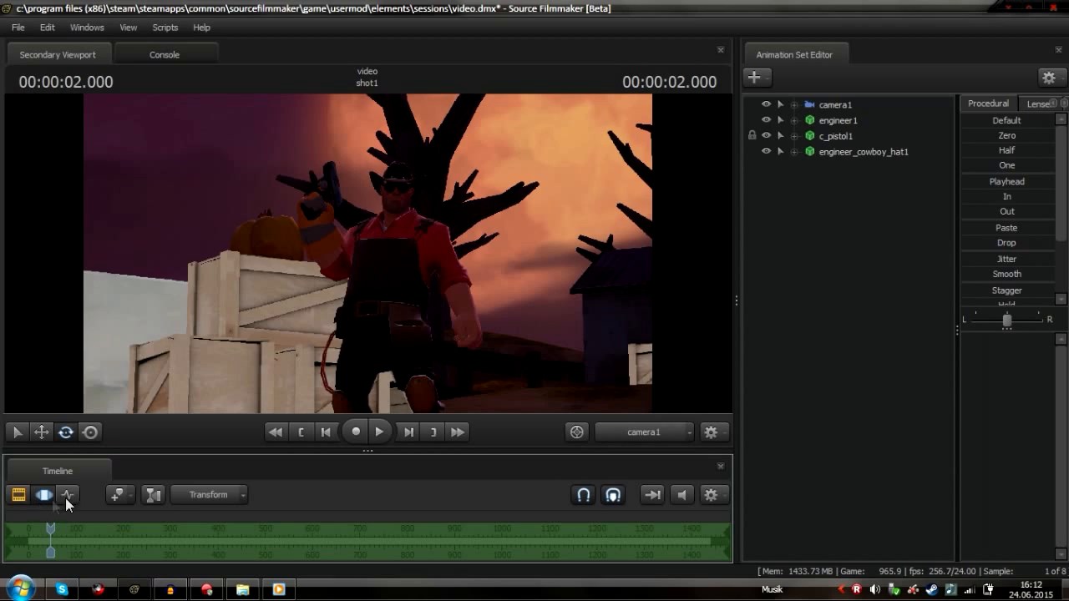
click(637, 439)
key(d)
drag(537, 291, 473, 289)
key(a)
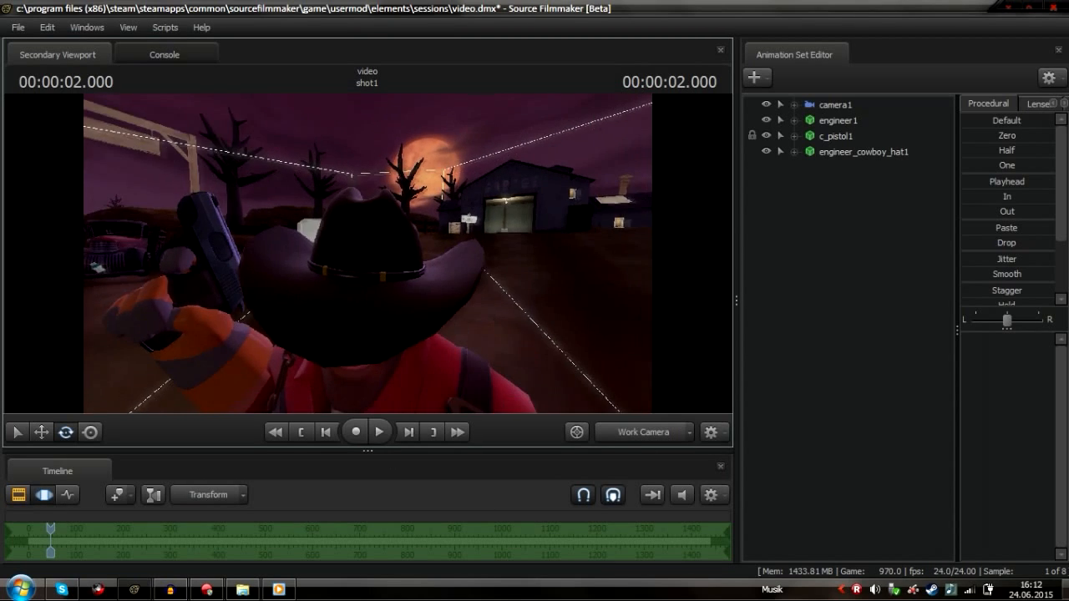
click(640, 430)
Return the viewport to camera1 and turn viewport lighting back on
key(ctrl)
key(F2)
key(ctrl)
key(F3)
key(F2)
key(ctrl)
key(F3)
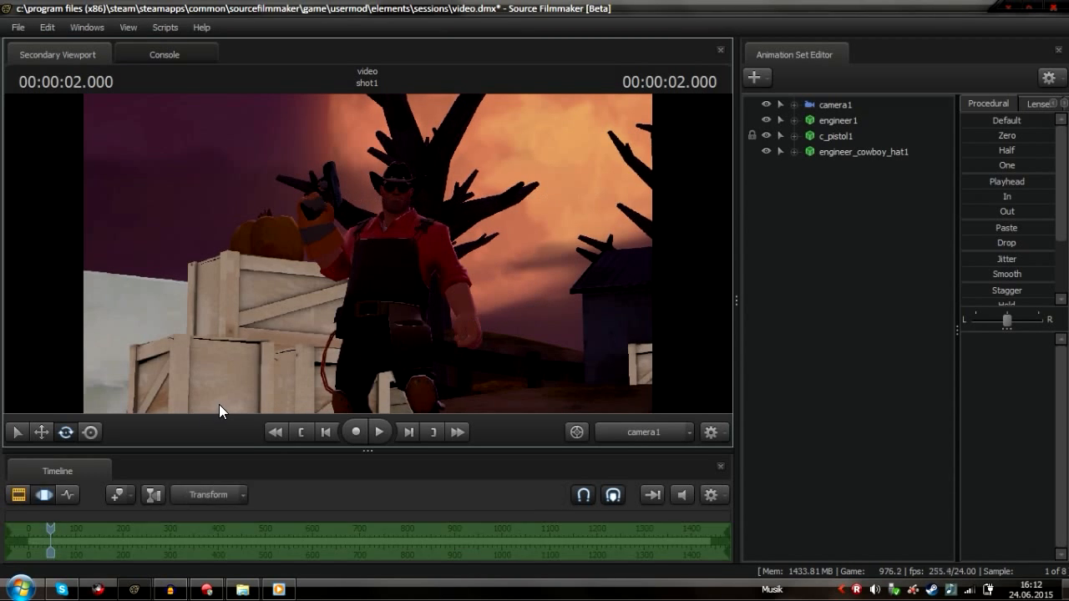
right_click(479, 301)
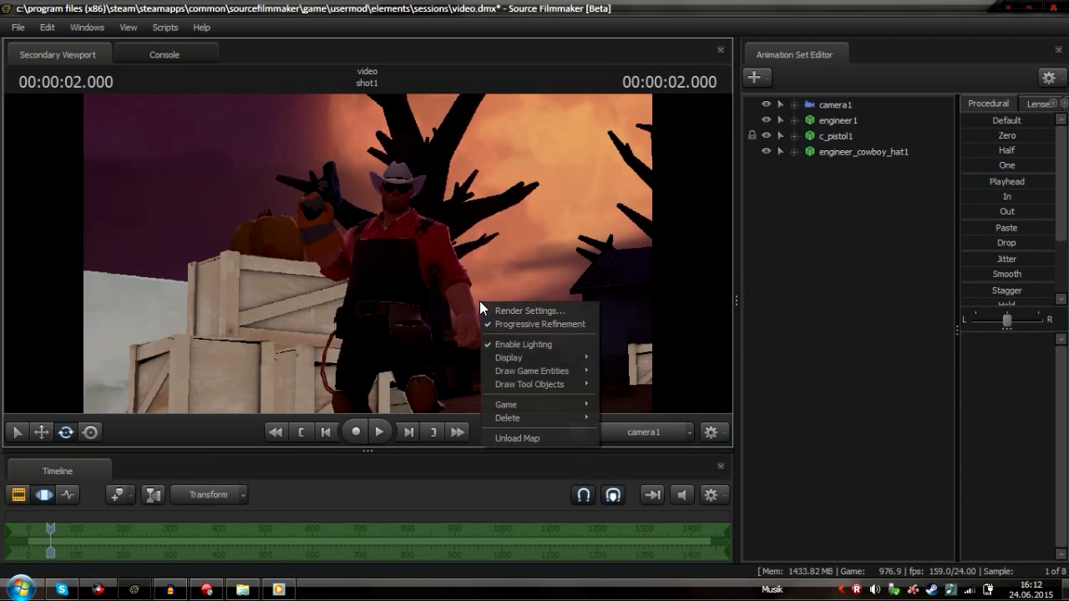
click(545, 342)
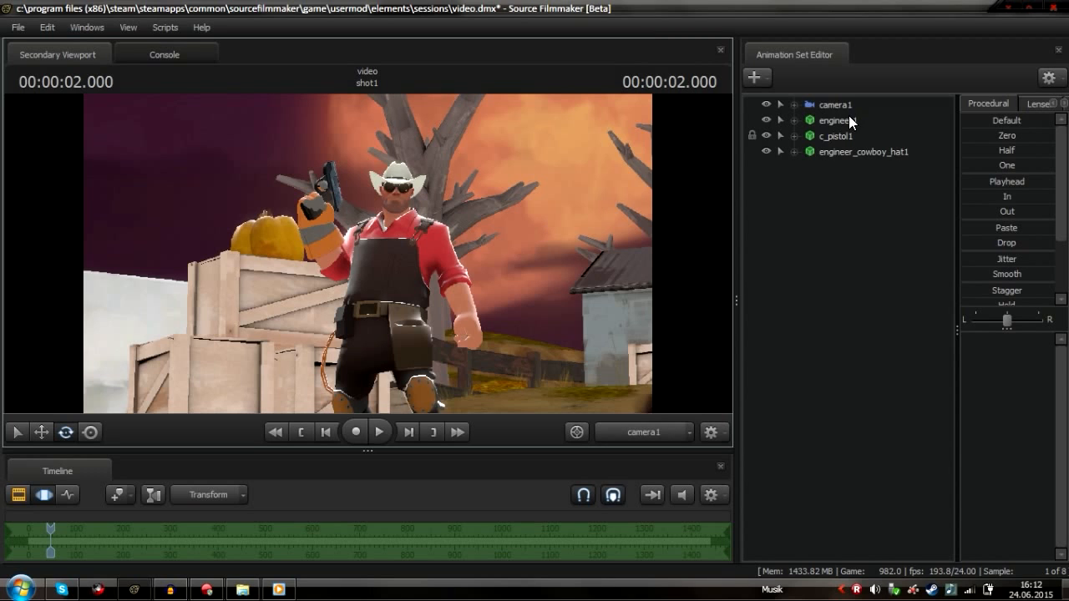
Open engineer1's Body controls, select the bip_head bone and rotate the head to tilt it slightly
click(397, 194)
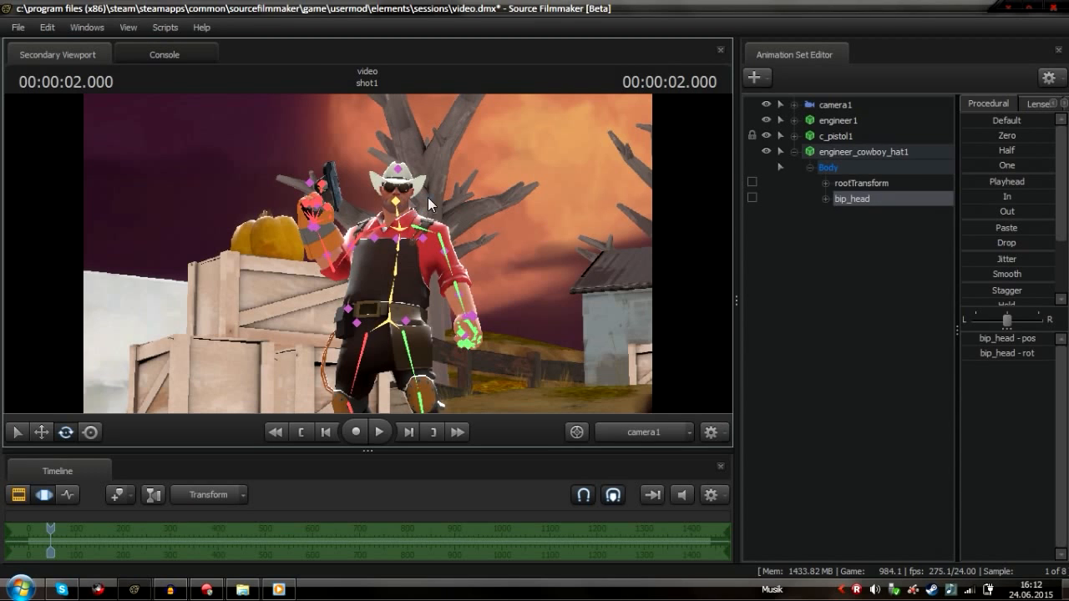
click(795, 152)
click(816, 150)
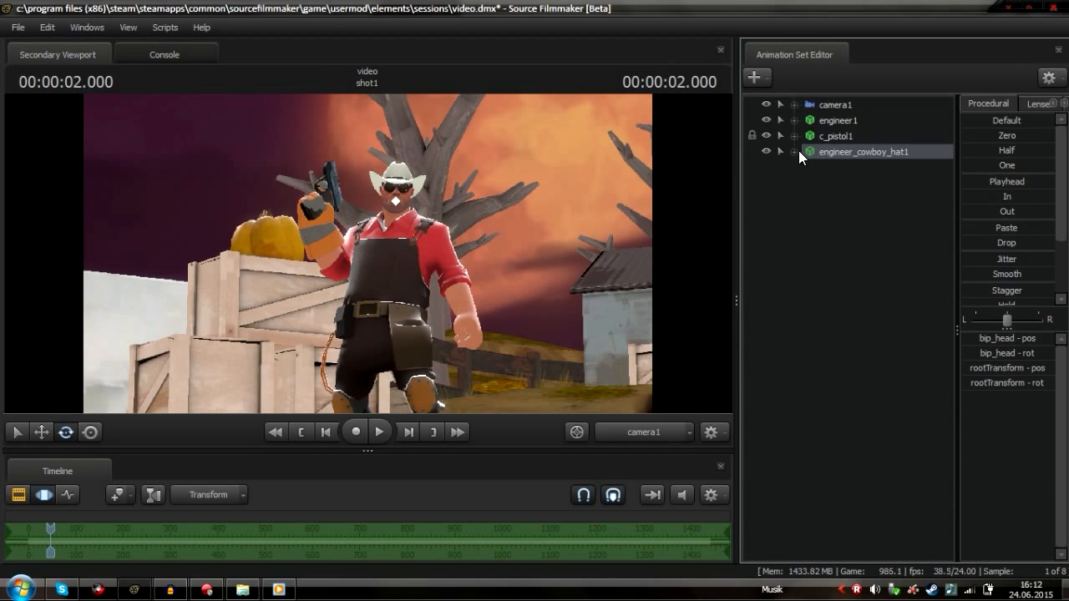
click(795, 151)
click(794, 120)
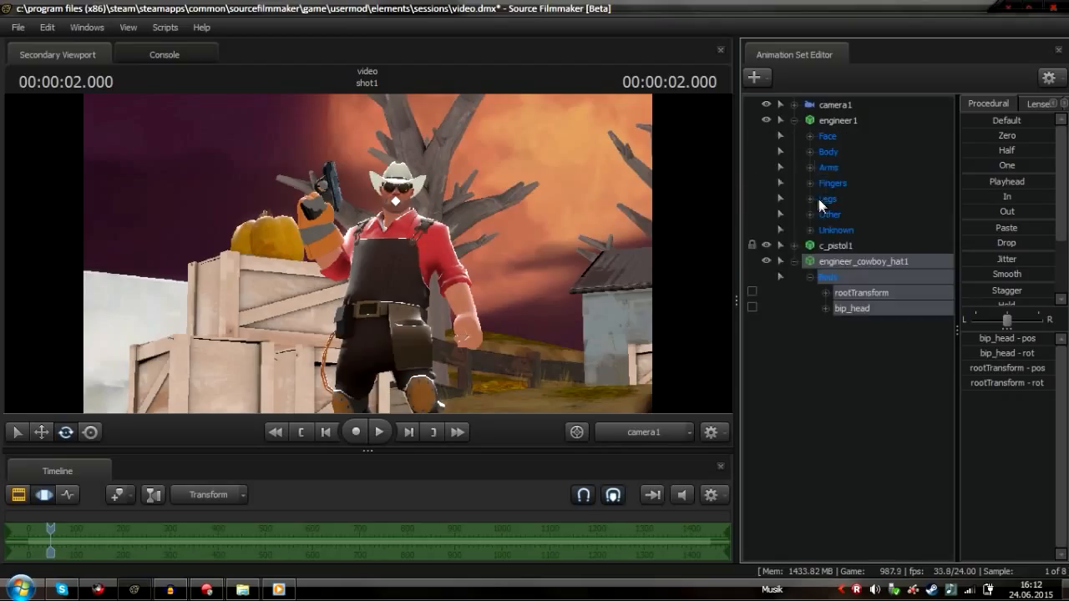
click(809, 152)
click(864, 276)
drag(871, 407, 870, 431)
click(795, 388)
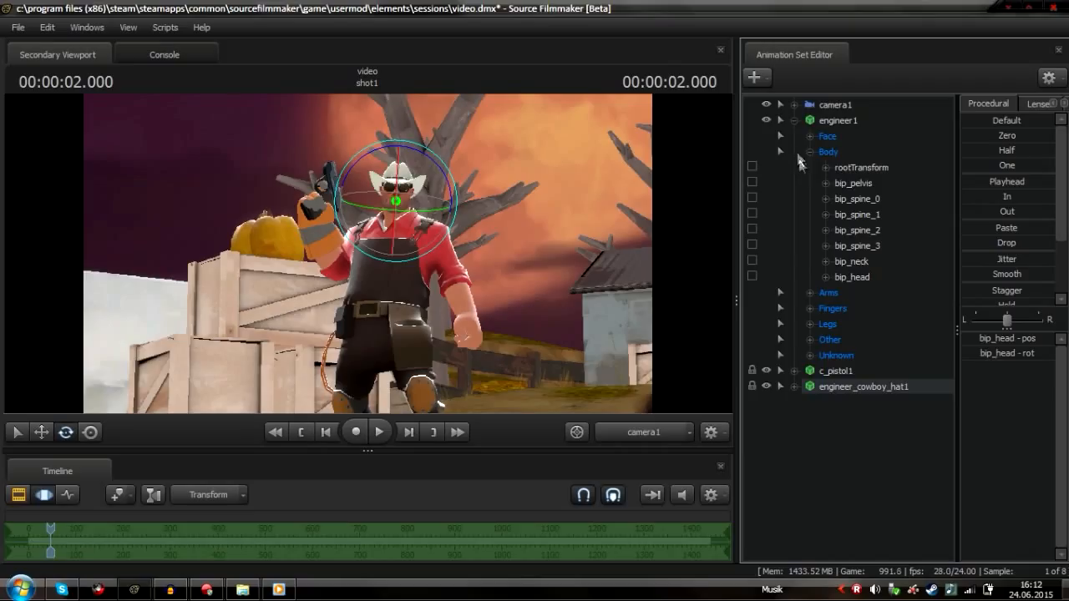
click(847, 183)
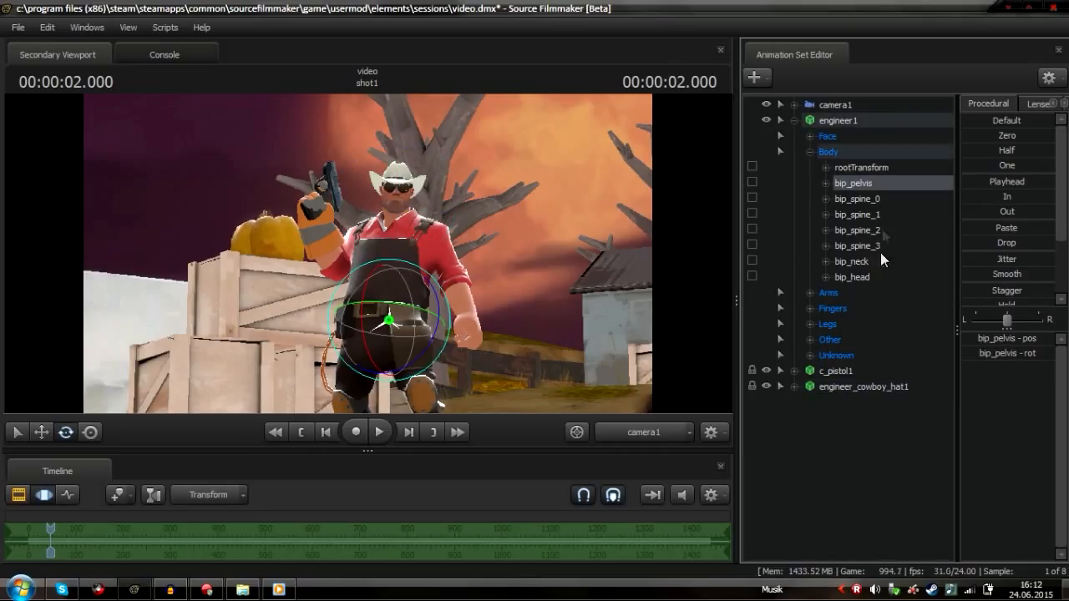
click(856, 276)
drag(441, 177, 424, 224)
drag(345, 215, 355, 214)
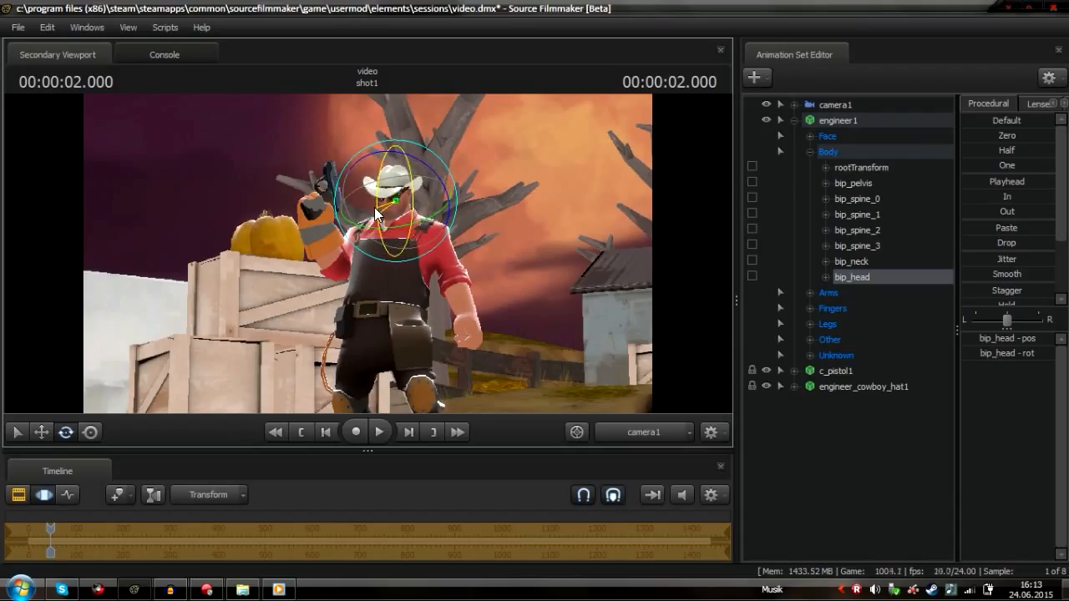
click(815, 431)
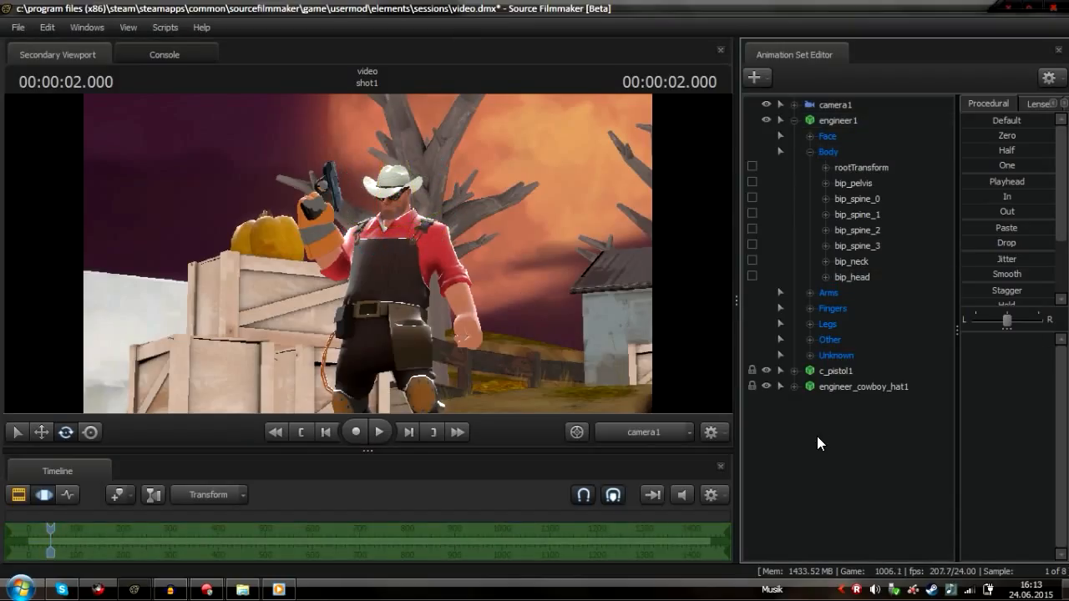
Add the Team Fortress item Scotch Saver to engineer1, searching the item list for 'scot'
click(790, 122)
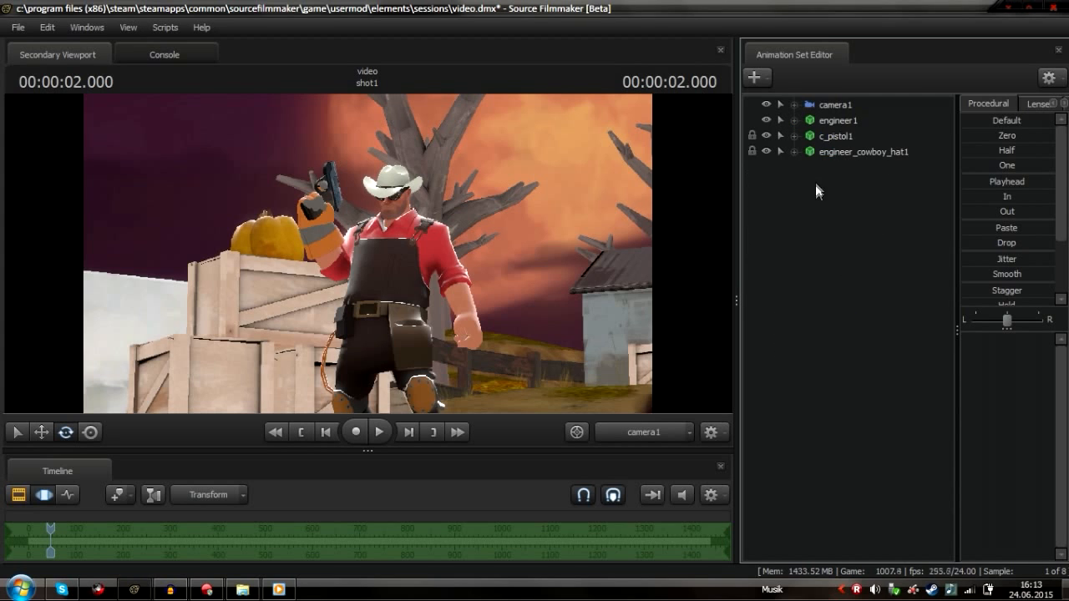
right_click(834, 123)
click(897, 337)
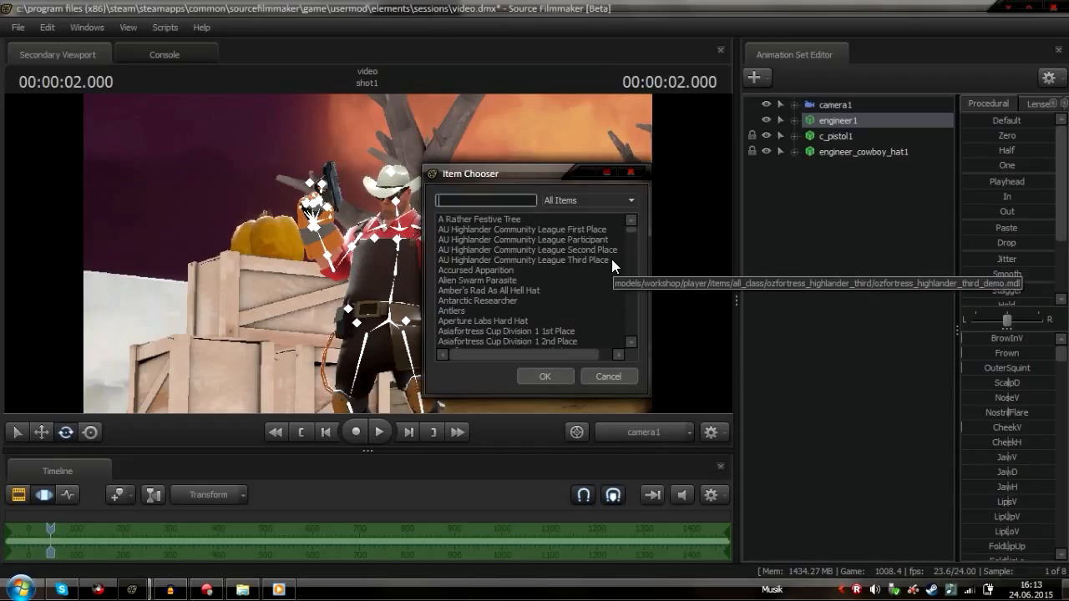
text(scto)
key(BackSpace)
key(BackSpace)
text(ot)
click(459, 220)
click(550, 377)
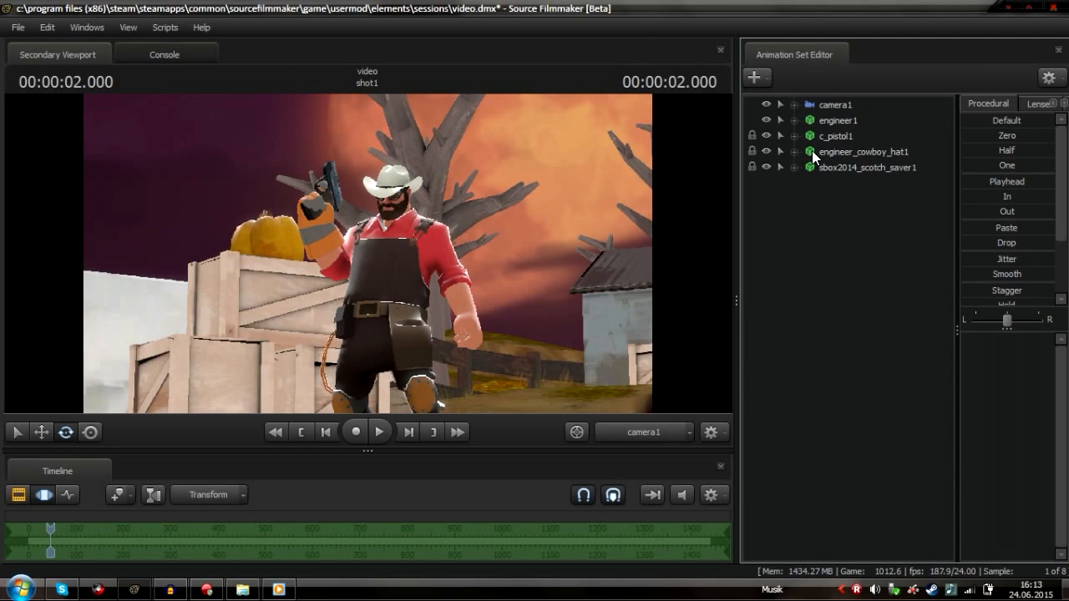
Add the Texas Half-Pants item to engineer1, searching the item list for 'tex'
right_click(825, 119)
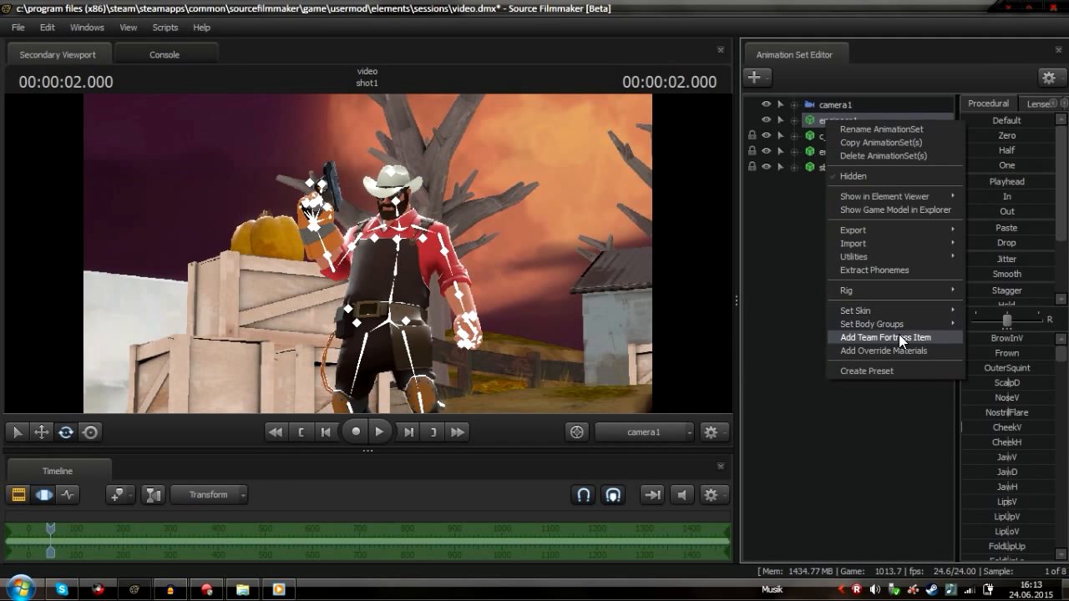
click(898, 334)
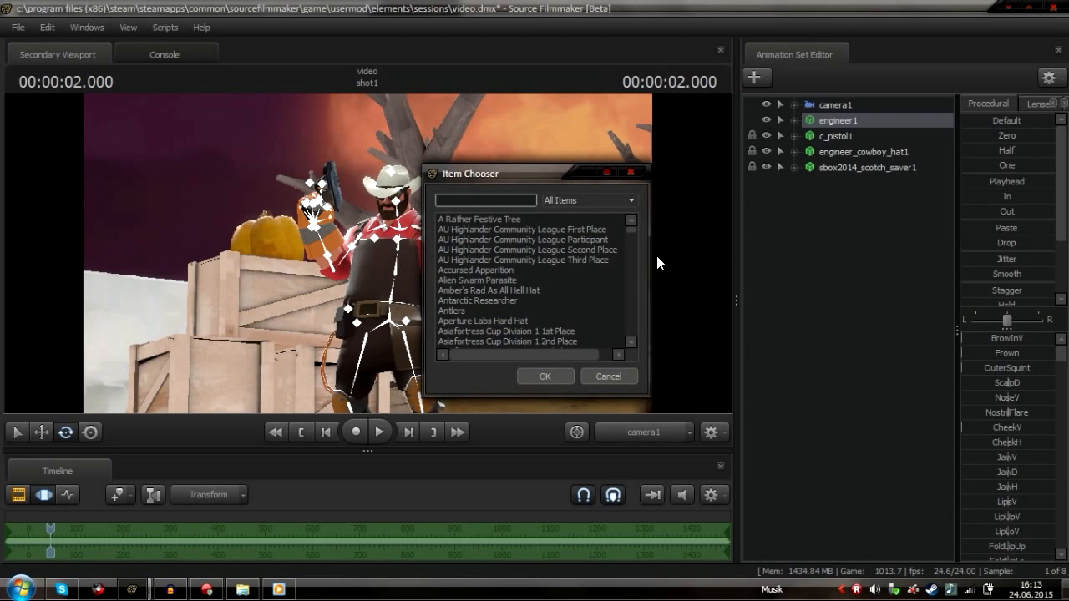
text(co)
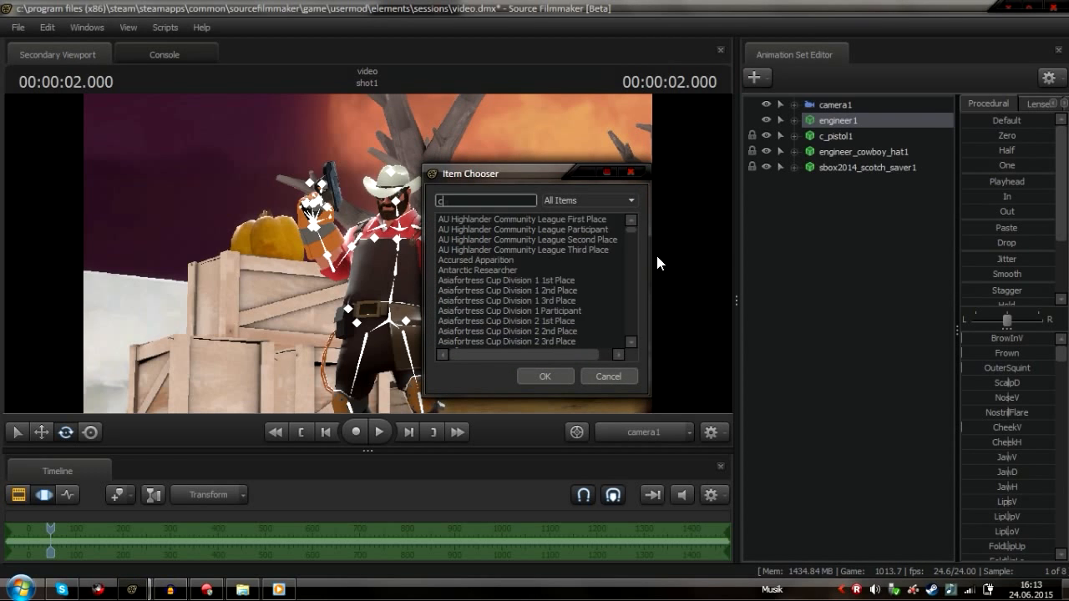
key(BackSpace)
key(BackSpace)
text(tex)
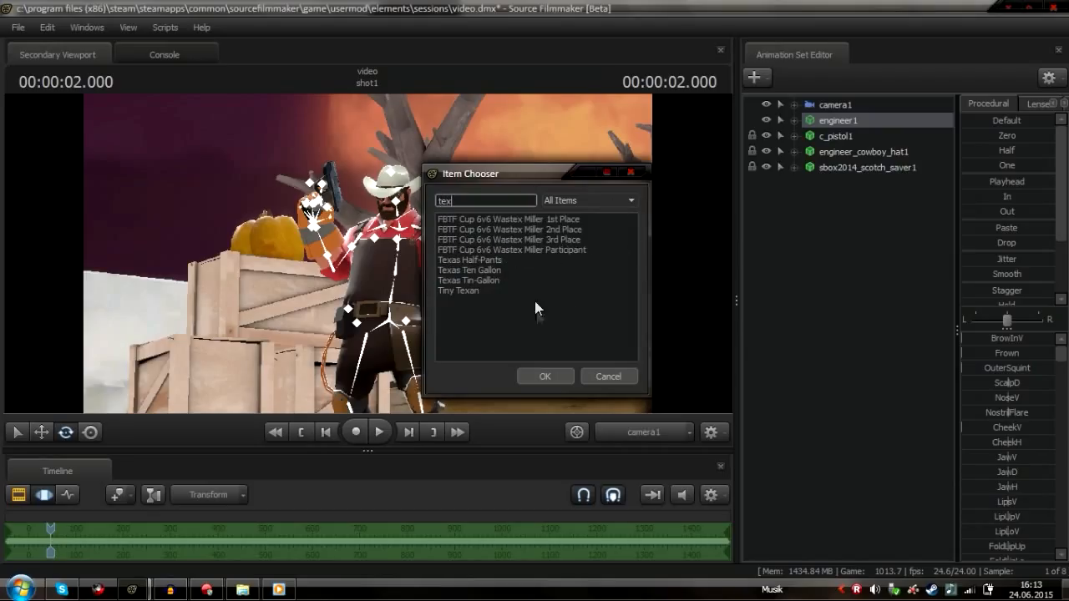
click(490, 259)
click(539, 369)
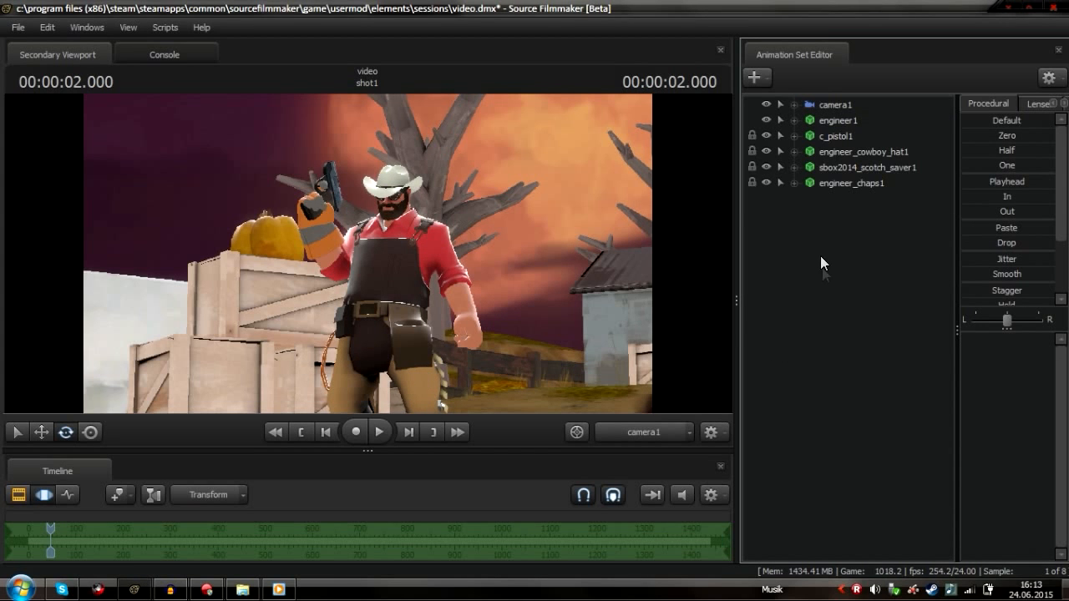
Add the Trencher's Tunic item to engineer1, searching the item list for 'tunic'
right_click(813, 119)
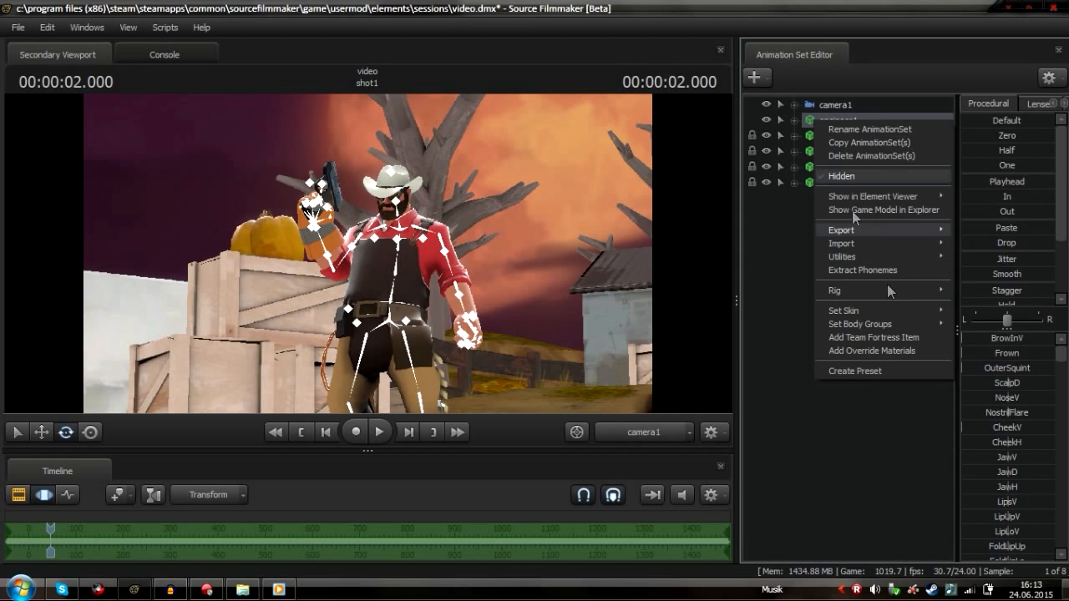
click(882, 340)
text(tink)
key(BackSpace)
key(BackSpace)
key(BackSpace)
key(BackSpace)
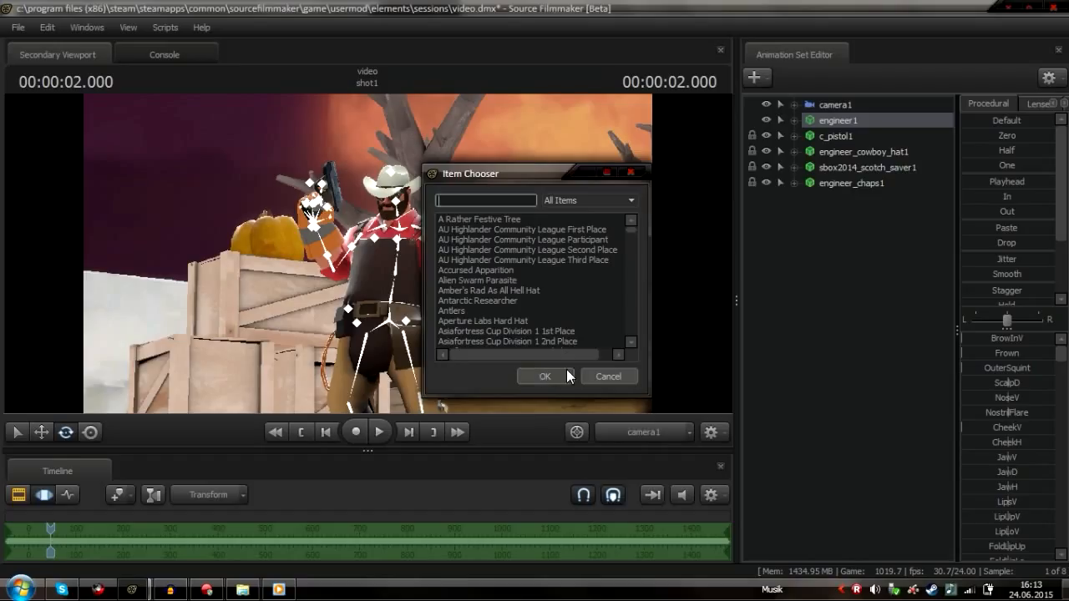
scroll(518, 323, down, 3)
scroll(522, 304, up, 3)
click(495, 201)
text(tunic)
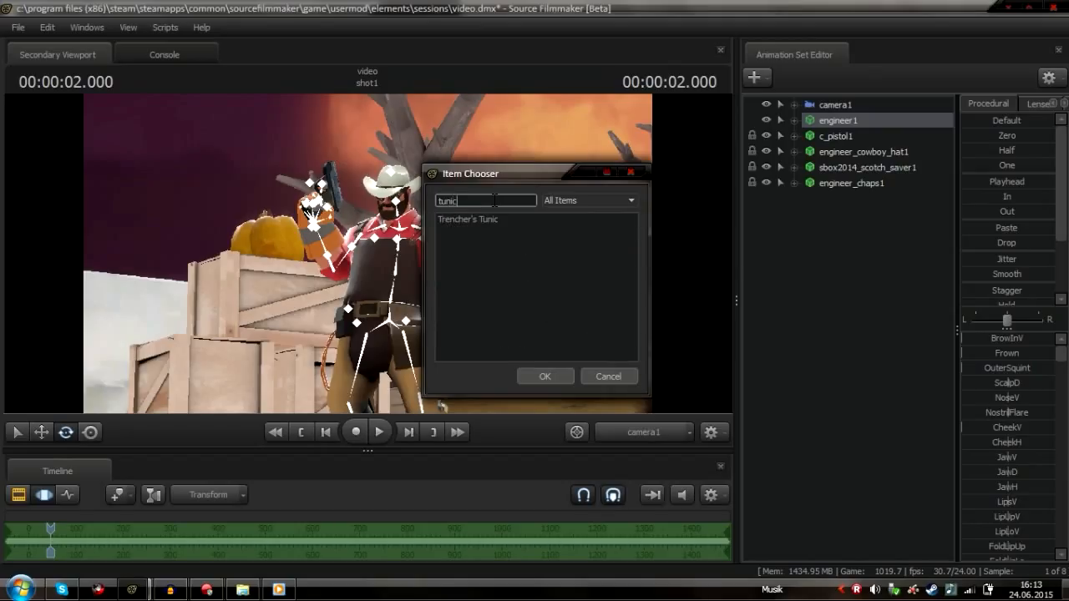
click(496, 218)
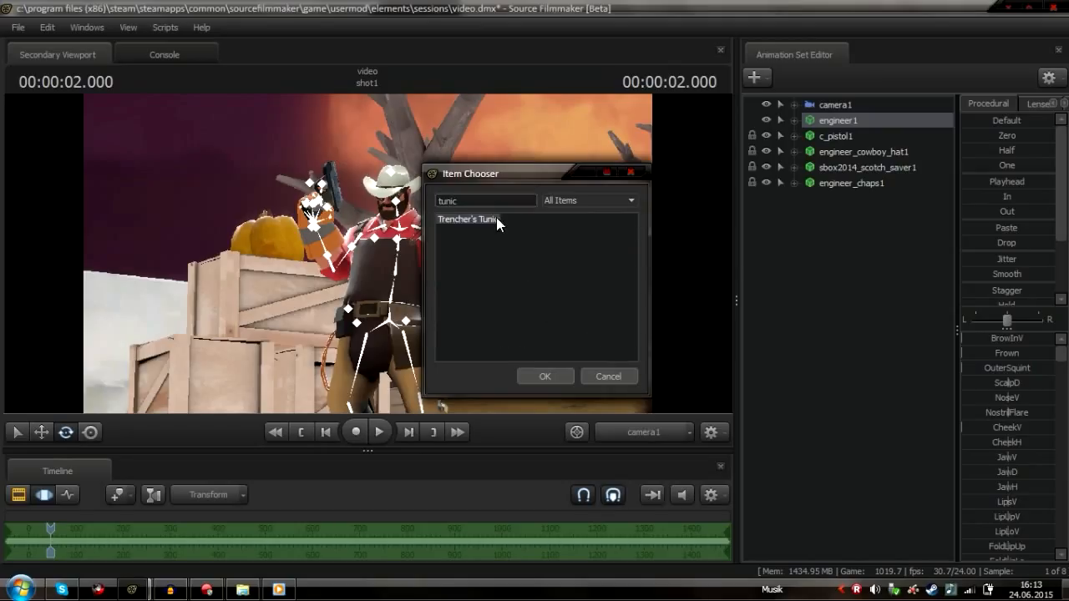
click(547, 376)
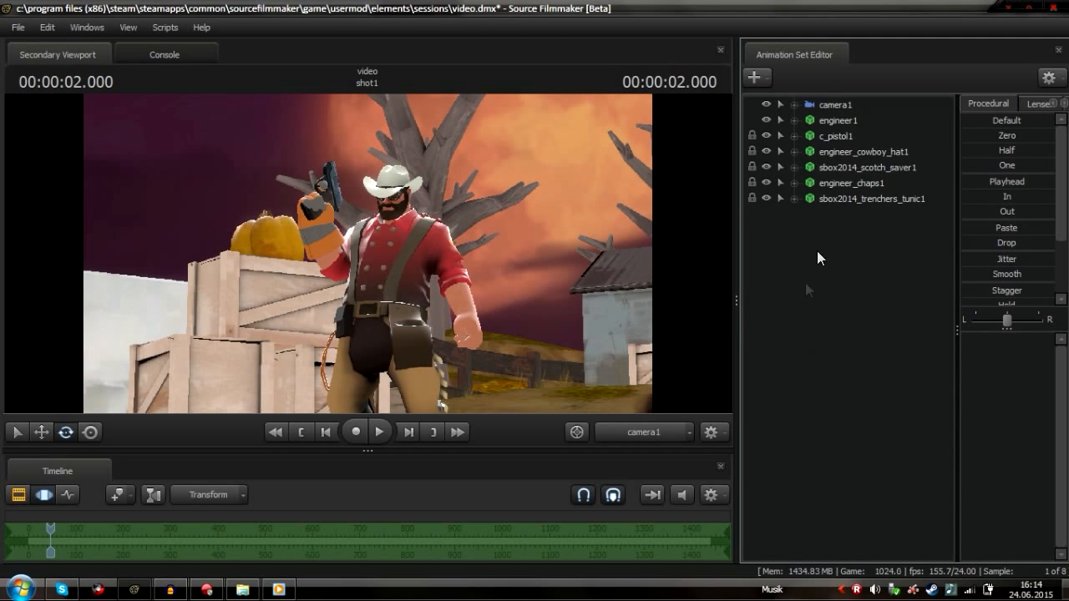
click(825, 122)
right_click(825, 122)
click(777, 221)
right_click(840, 124)
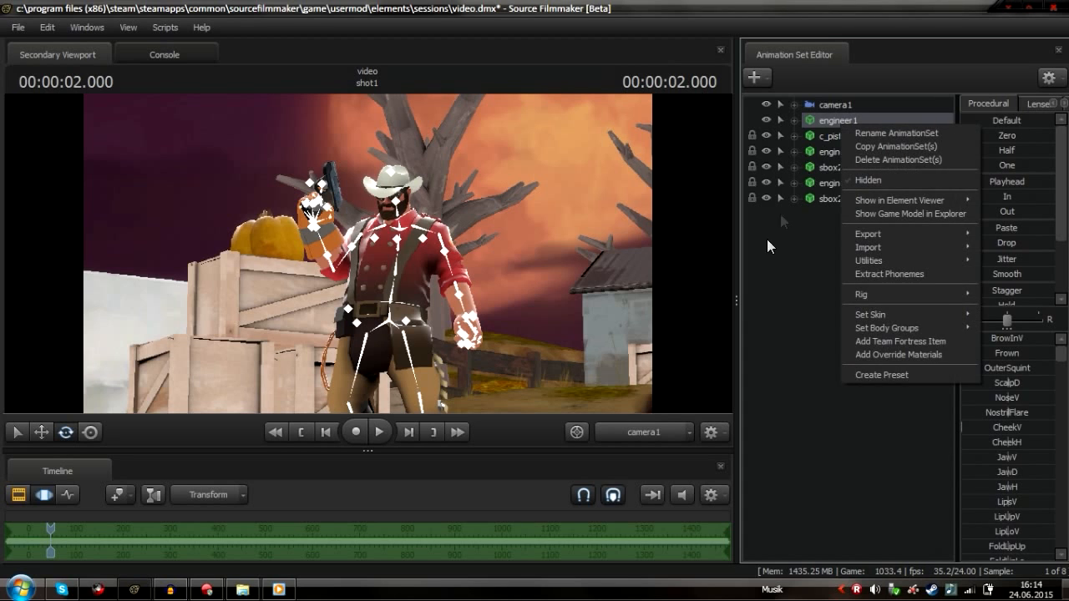
click(766, 261)
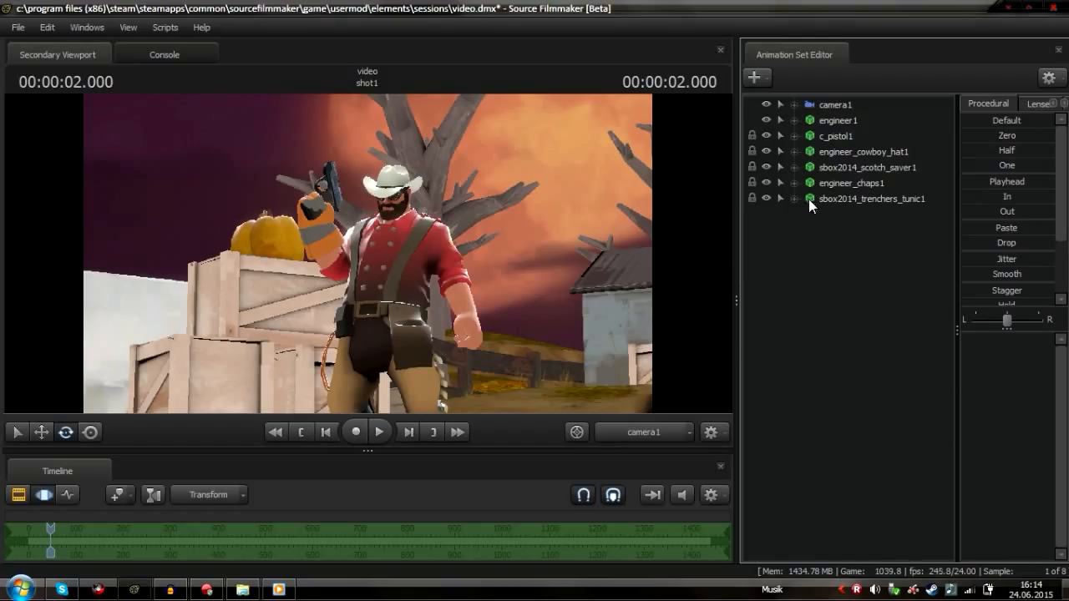
Hide the chaps and Scotch Saver items on engineer1, briefly toggling the Trencher's Tunic's visibility
click(765, 180)
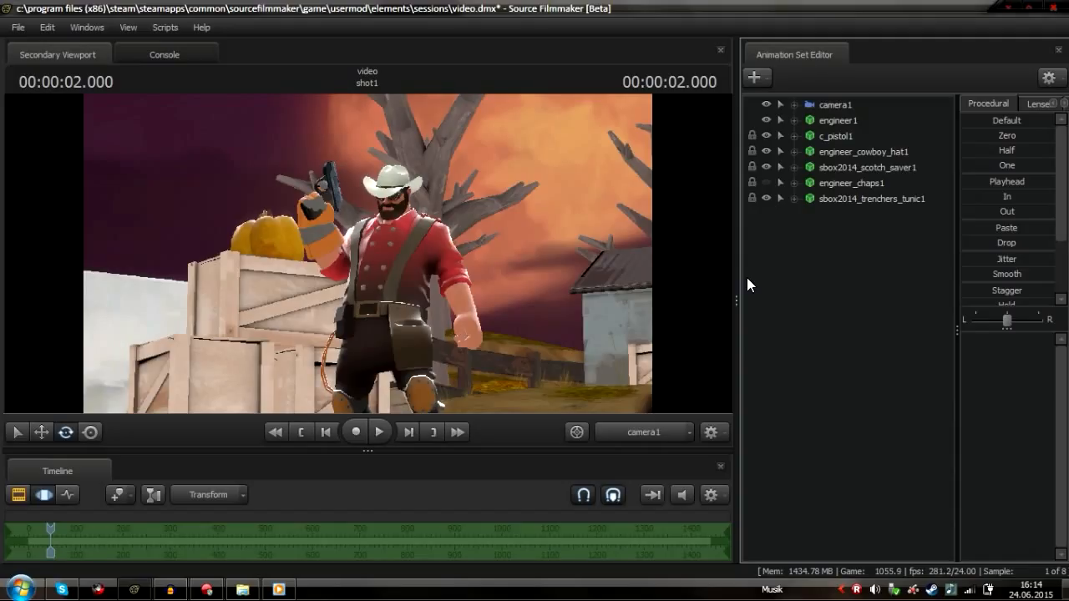
click(765, 198)
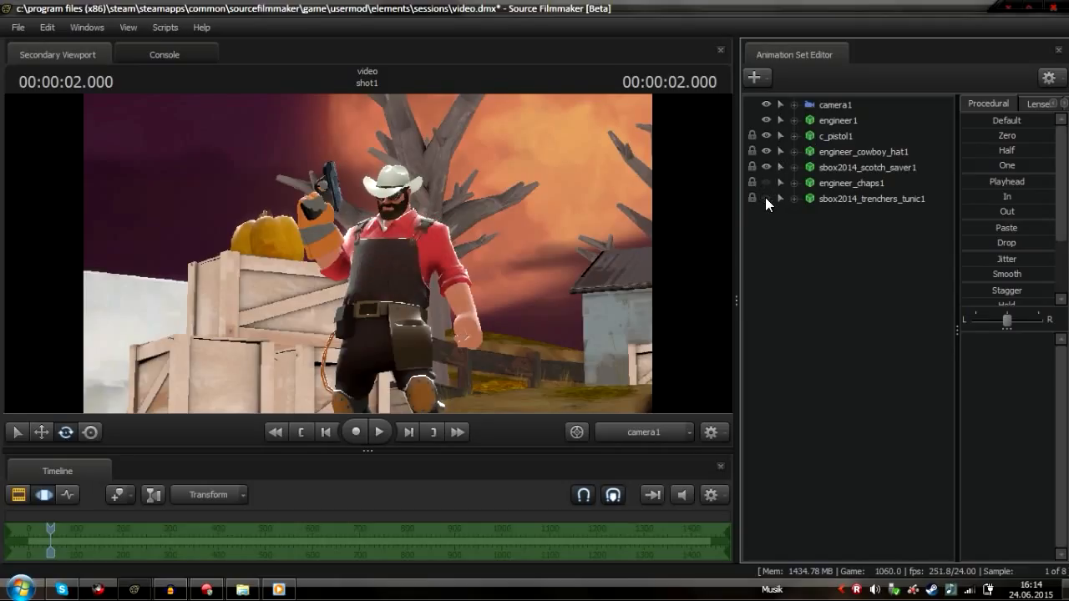
click(765, 198)
click(765, 167)
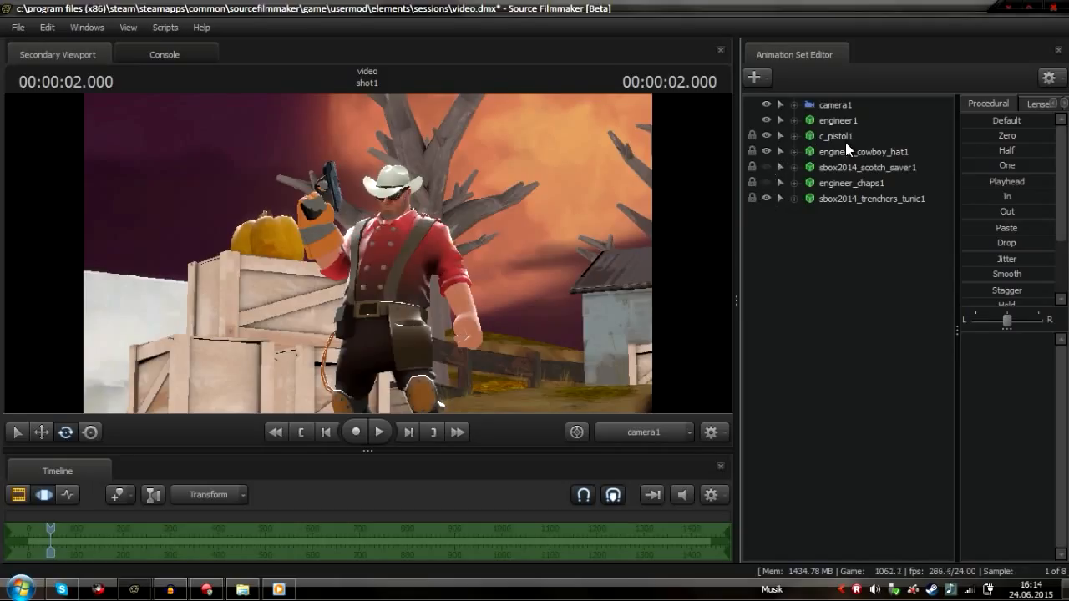
Add the Team Fortress item Gold Digger to engineer1, searching the item list for 'gold d'
click(842, 125)
right_click(841, 126)
click(934, 340)
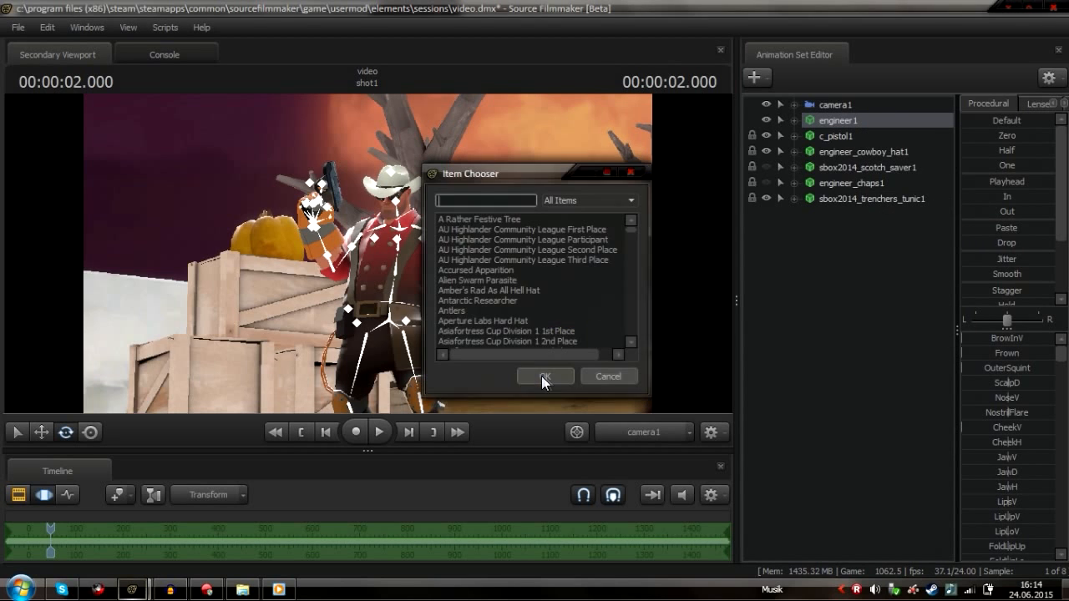
text(goldd)
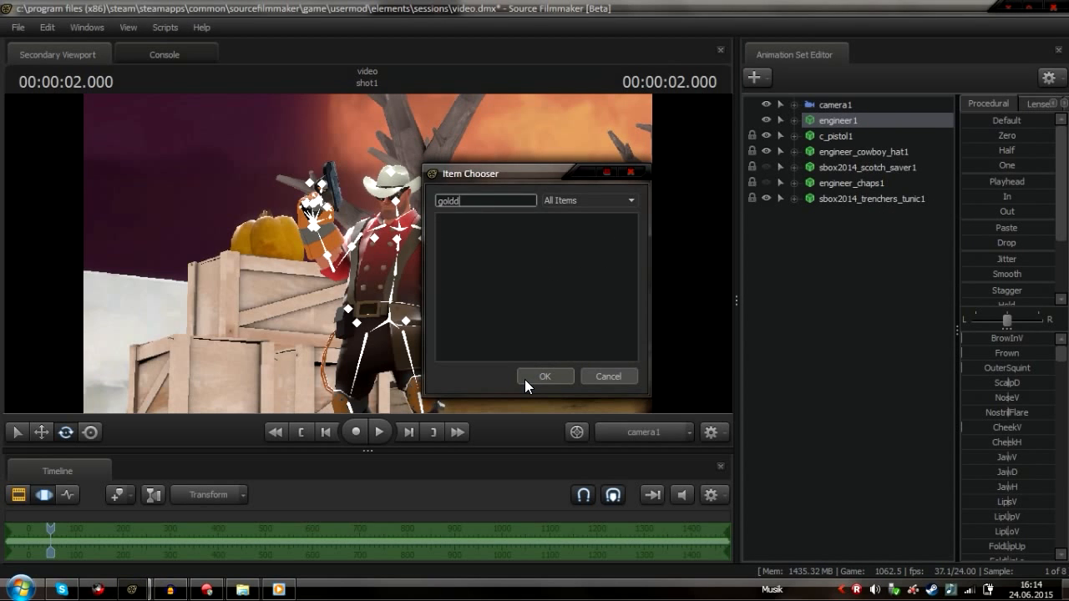
key(BackSpace)
text(d)
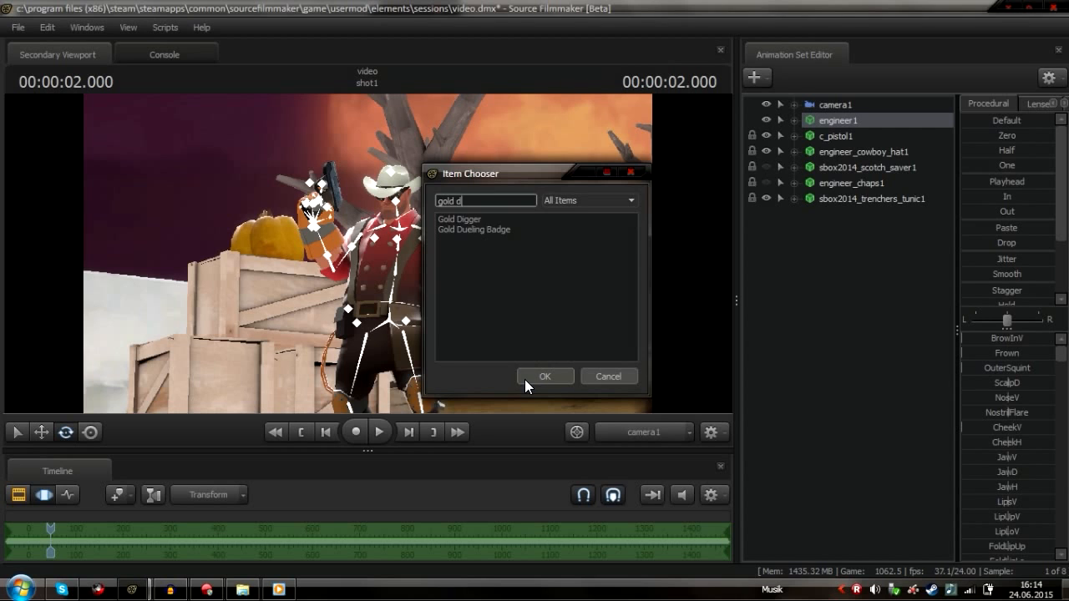
click(460, 220)
click(544, 380)
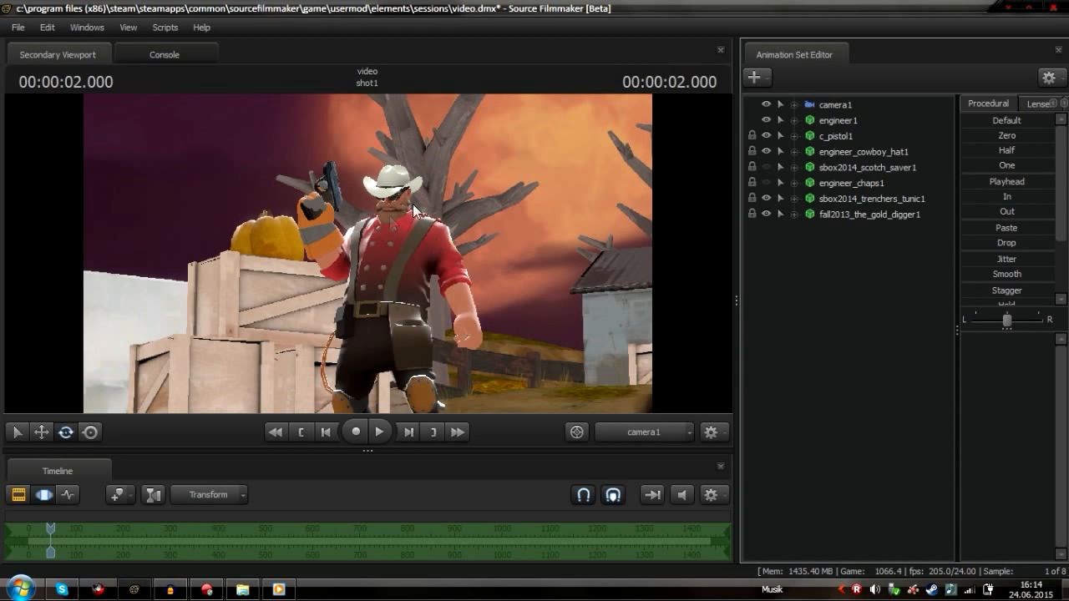
Undo the Gold Digger addition and show the chaps and Scotch Saver items again
key(ctrl)
key(ctrl+z)
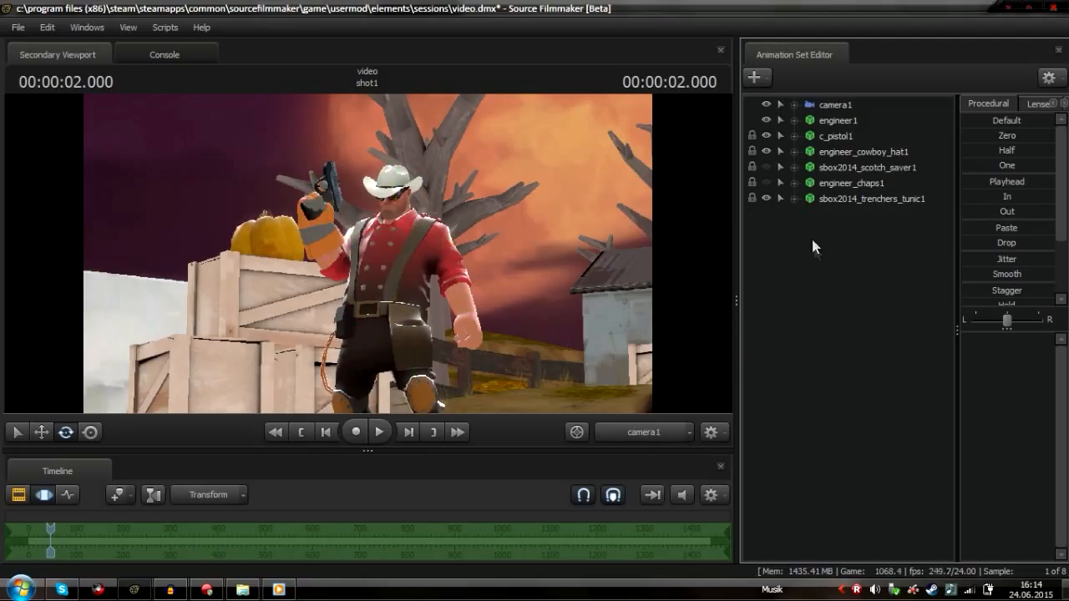
click(765, 183)
click(765, 167)
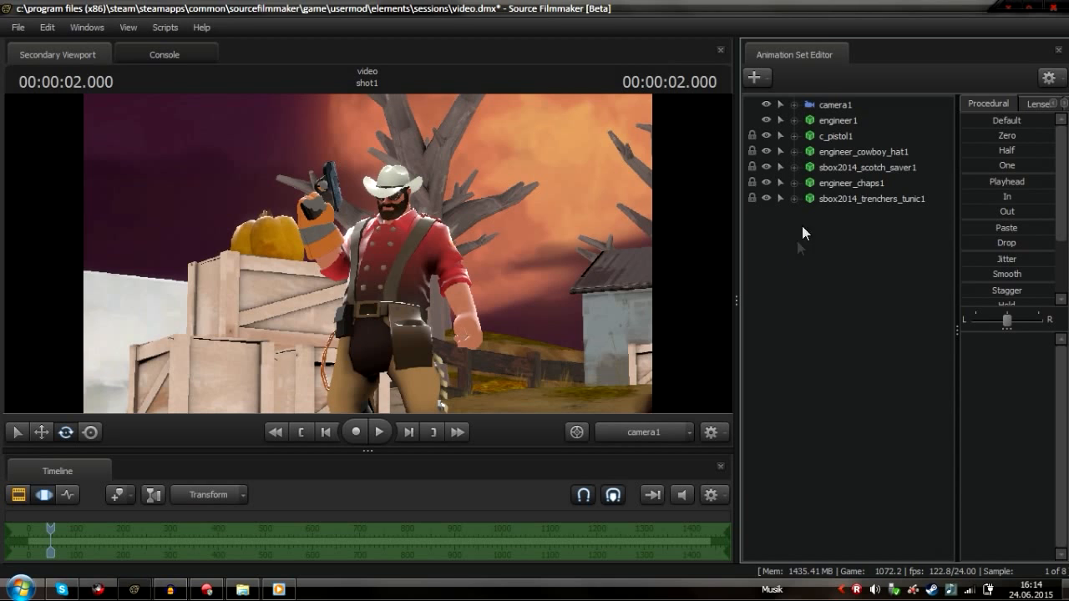
Add a Team Fortress item to engineer1, searching the item list for 'pip' and picking the first result
right_click(825, 120)
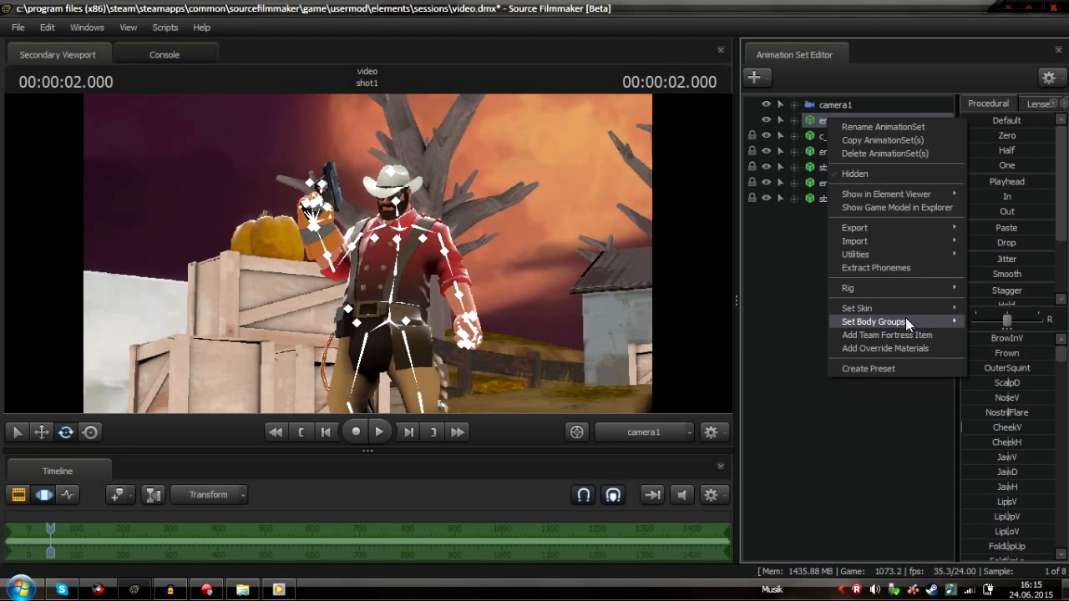
click(884, 332)
text(pip)
click(450, 218)
click(538, 372)
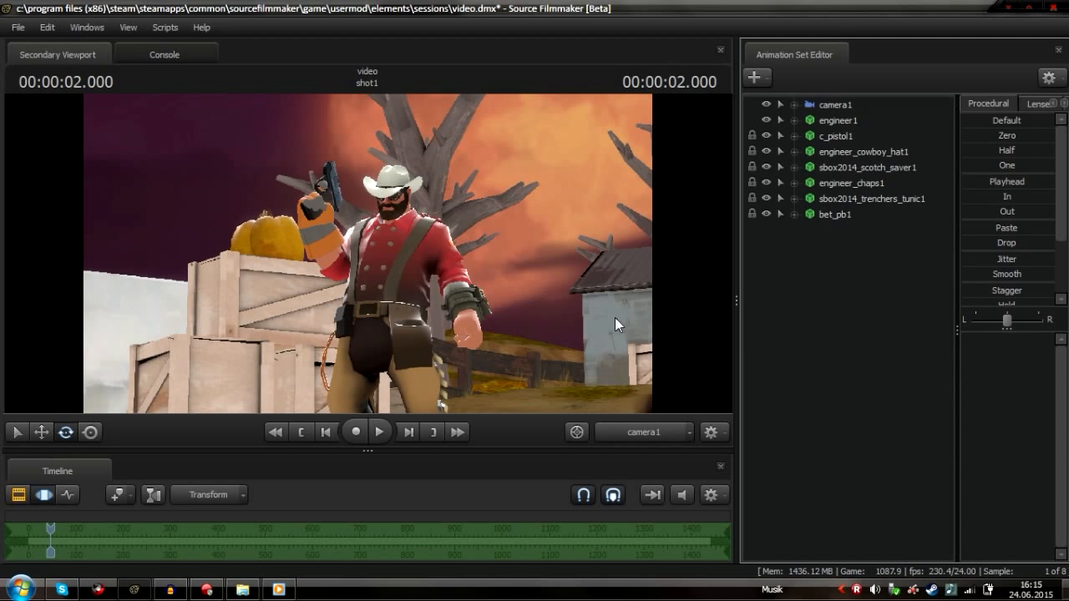
Select camera1 and turn on the viewport's Show Focal Plane display option
click(835, 105)
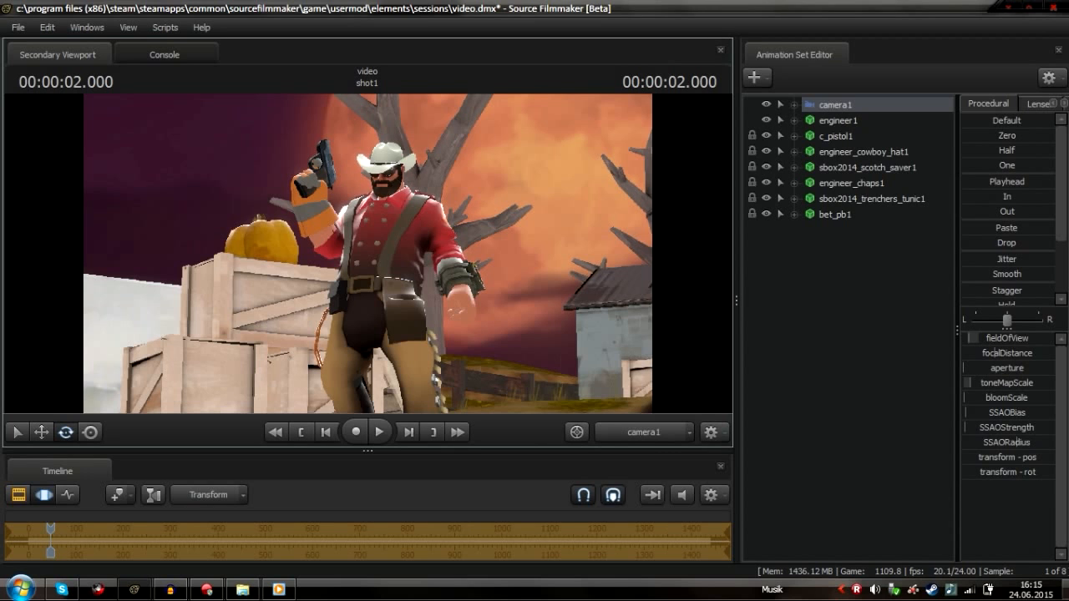
right_click(471, 313)
drag(354, 286, 353, 294)
right_click(354, 285)
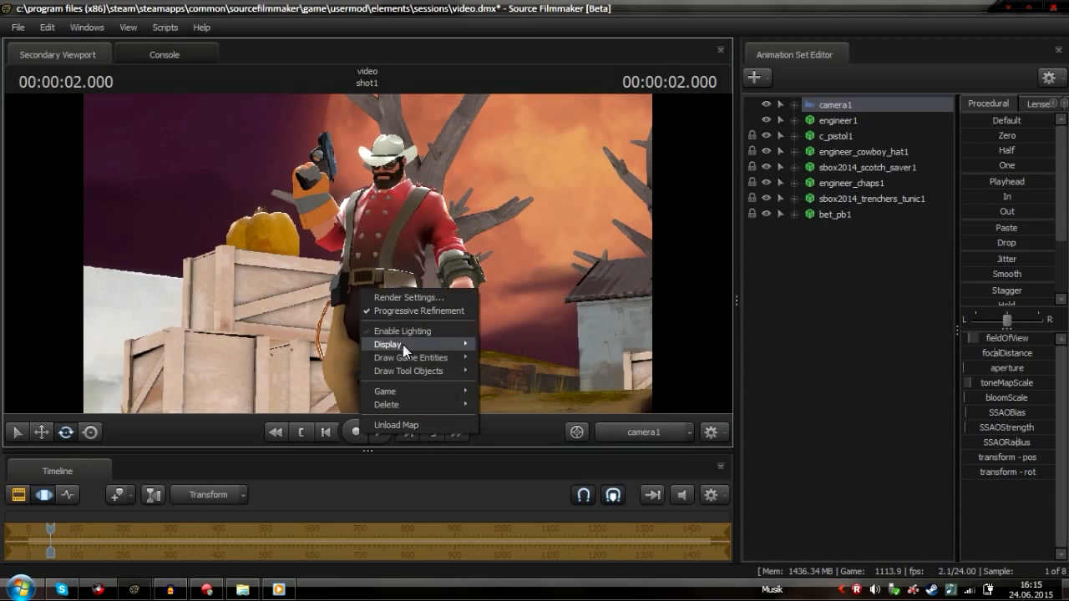
mouse_move(419, 342)
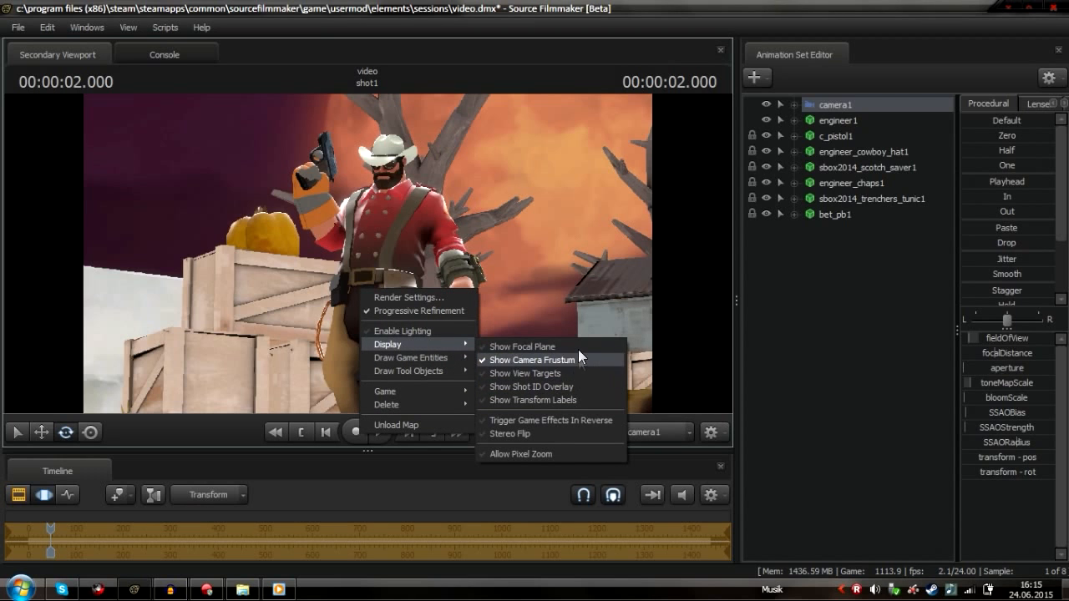
click(578, 349)
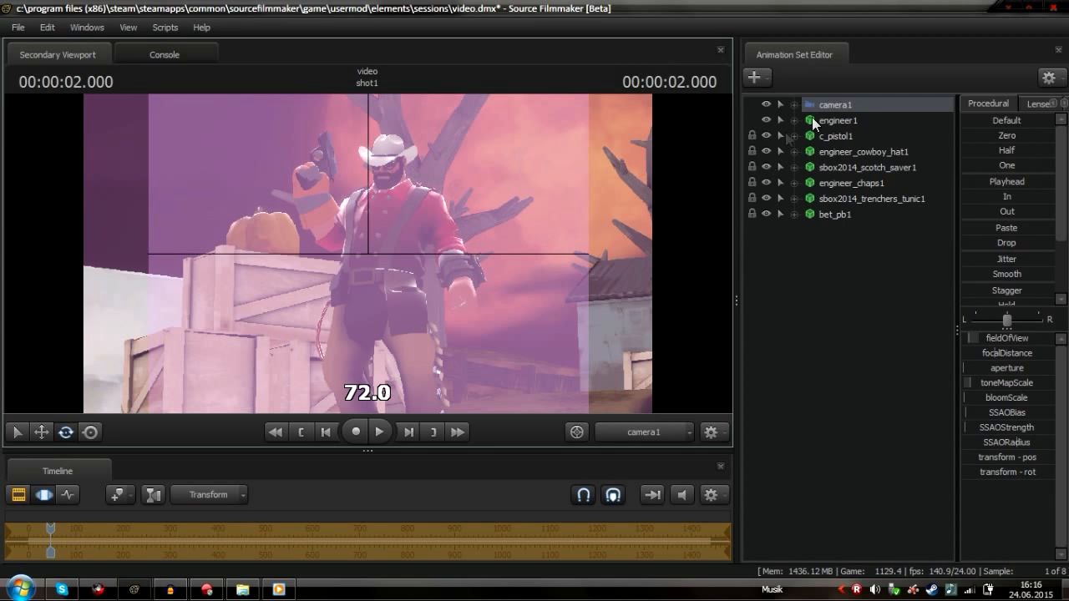
Remap the camera's focalDistance slider range, entering 4 as the new range value
drag(977, 352, 1031, 353)
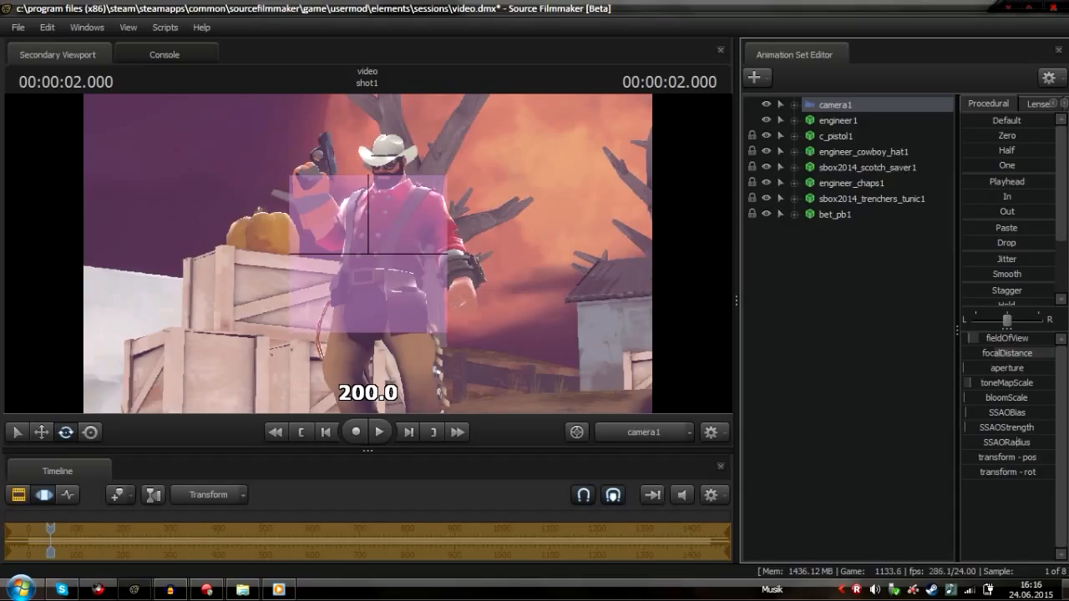
right_click(978, 353)
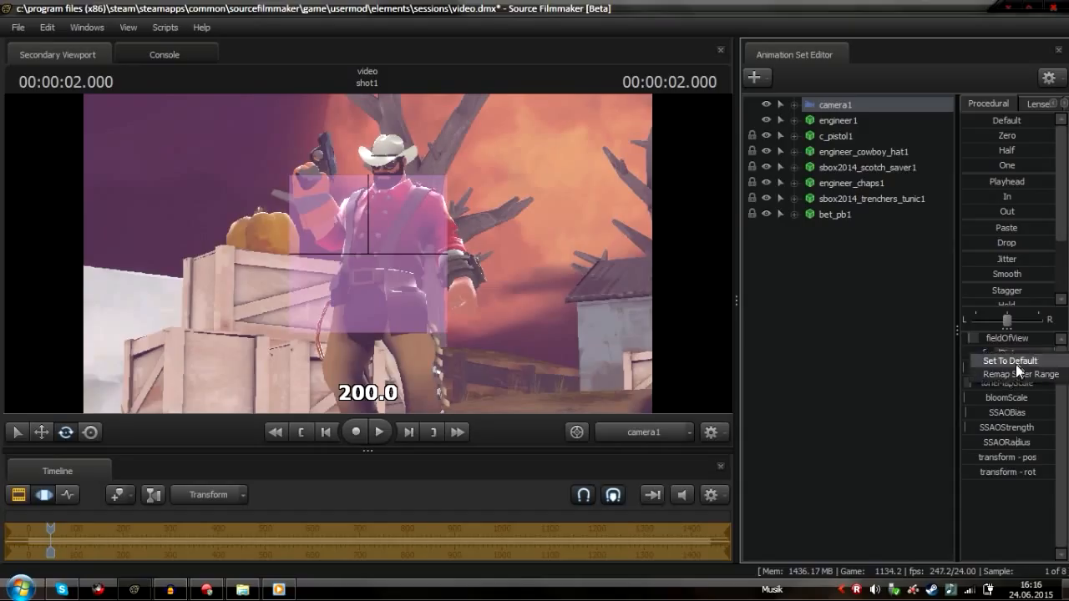
click(1012, 374)
click(515, 286)
key(BackSpace)
text(4)
click(512, 325)
Set the camera's focalDistance to about 334 so the focal plane sits on the Engineer
drag(994, 348, 1022, 347)
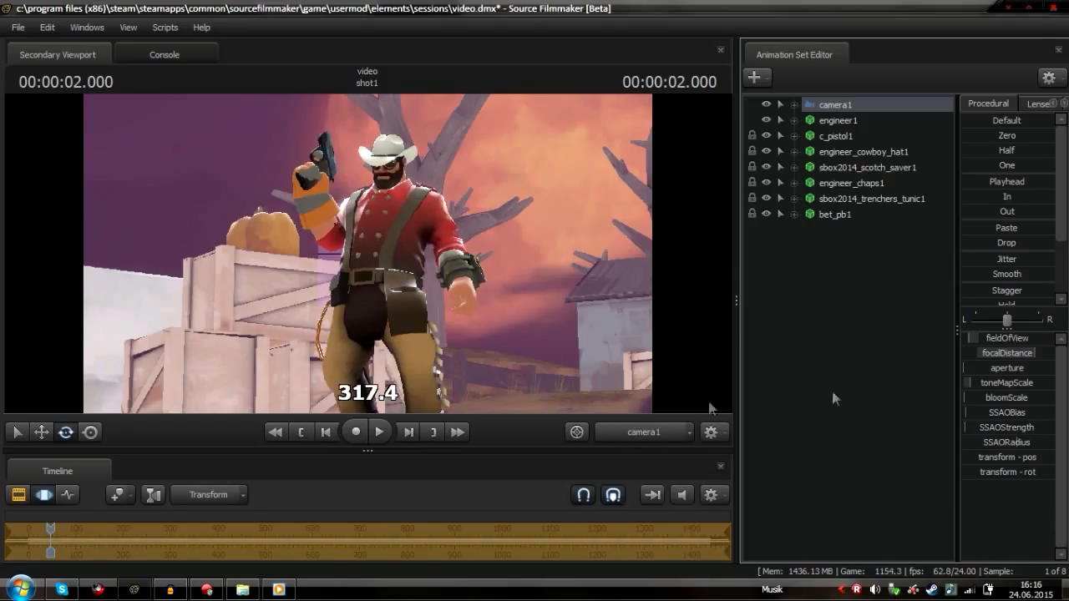
click(660, 430)
drag(636, 393, 366, 252)
click(642, 432)
mouse_move(1020, 361)
mouse_down()
mouse_move(1003, 361)
mouse_move(1021, 361)
mouse_up()
Turn off the viewport's Show Focal Plane display option
right_click(685, 285)
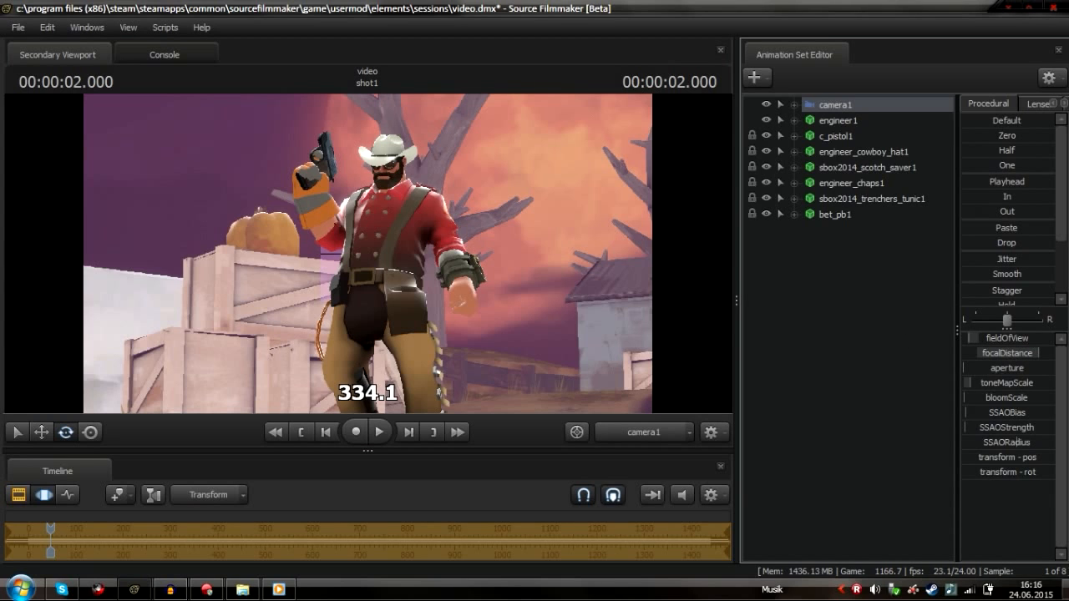
right_click(516, 257)
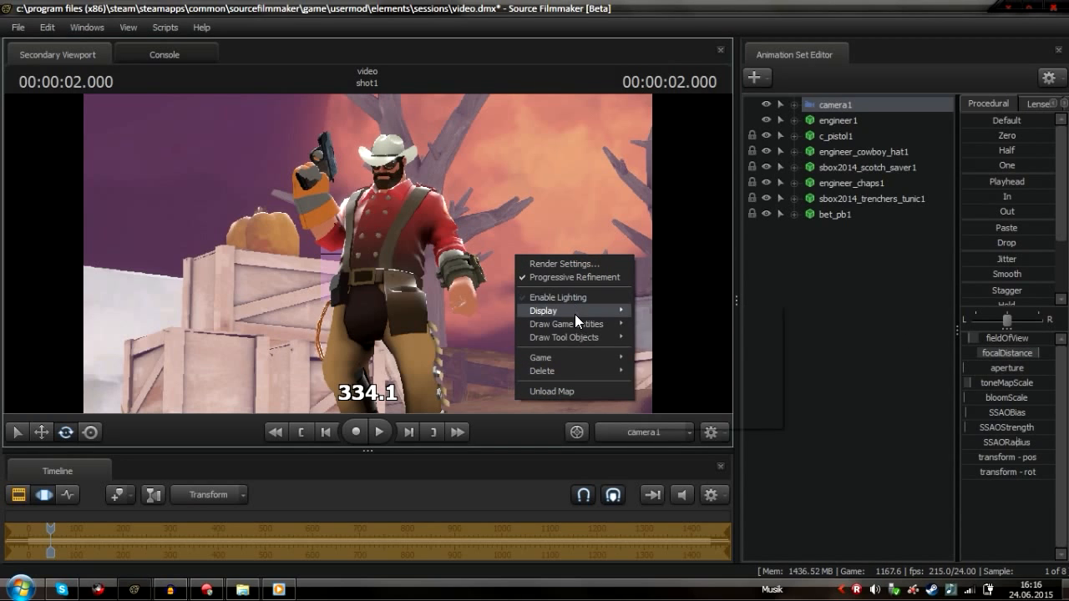
mouse_move(574, 313)
click(720, 314)
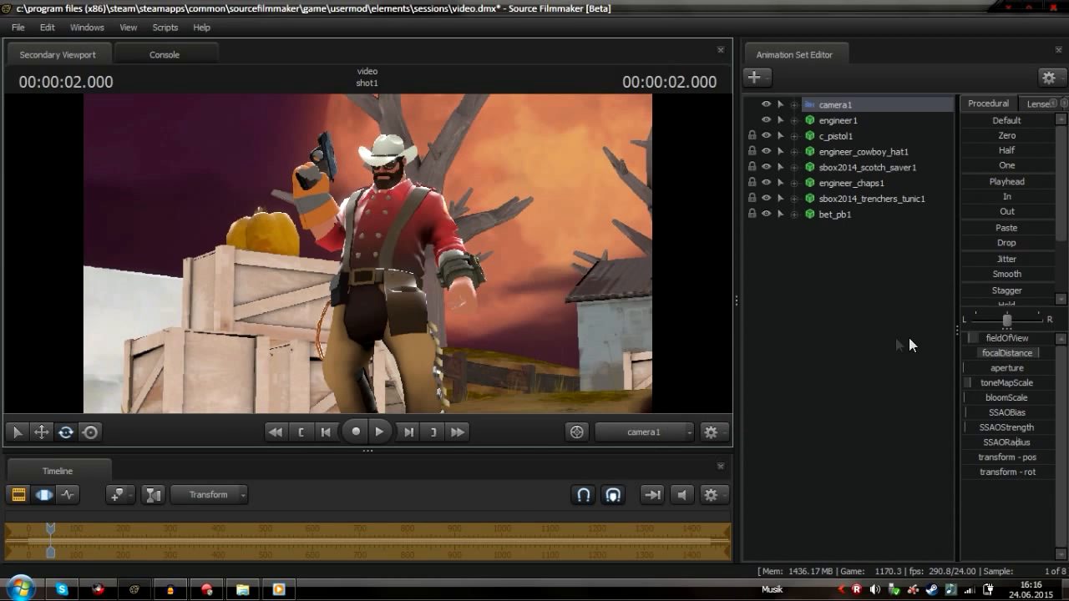
Raise the camera's aperture slightly to begin blurring the background
drag(976, 370, 997, 370)
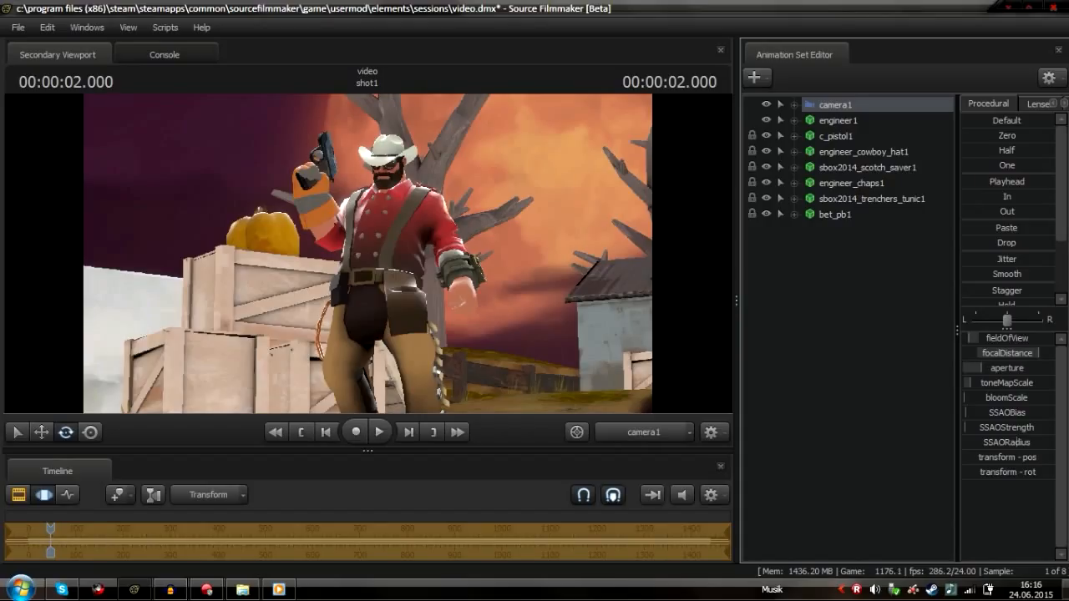
mouse_move(982, 369)
mouse_down()
mouse_move(1009, 369)
mouse_move(984, 369)
mouse_up()
click(17, 495)
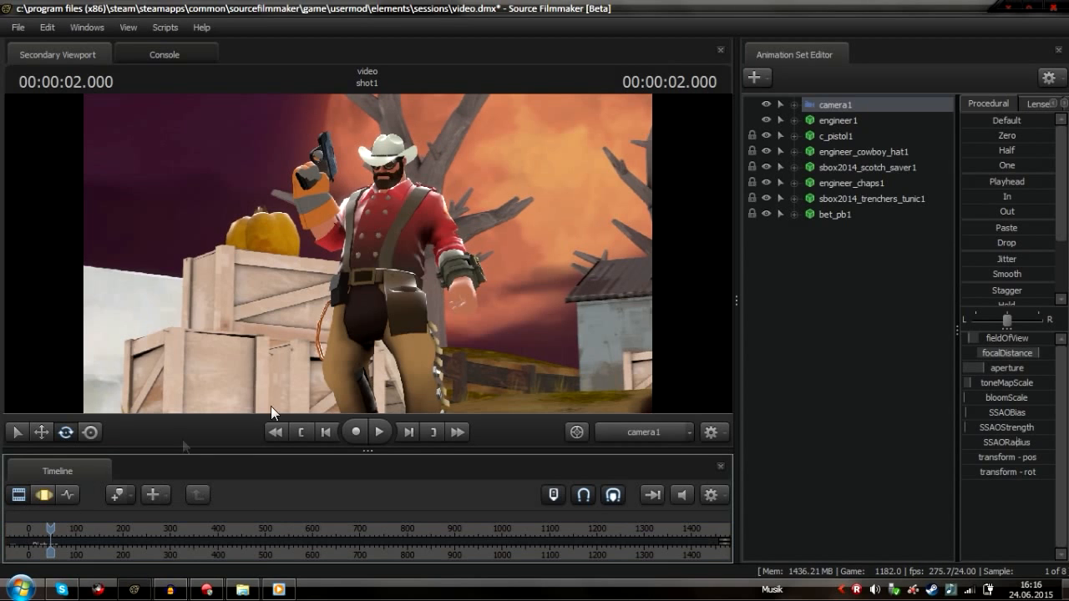
click(50, 493)
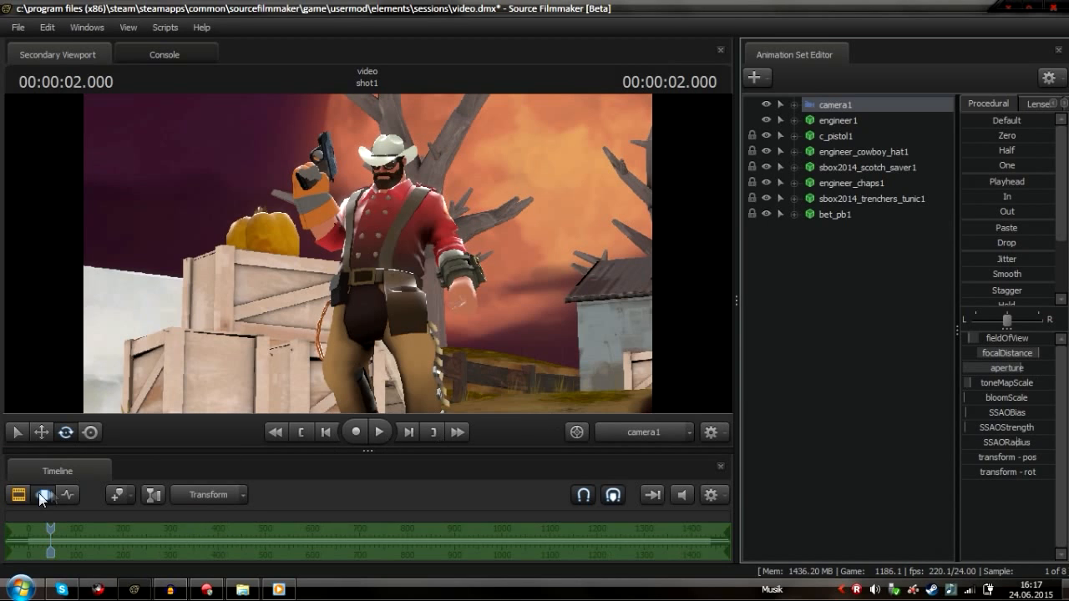
click(13, 496)
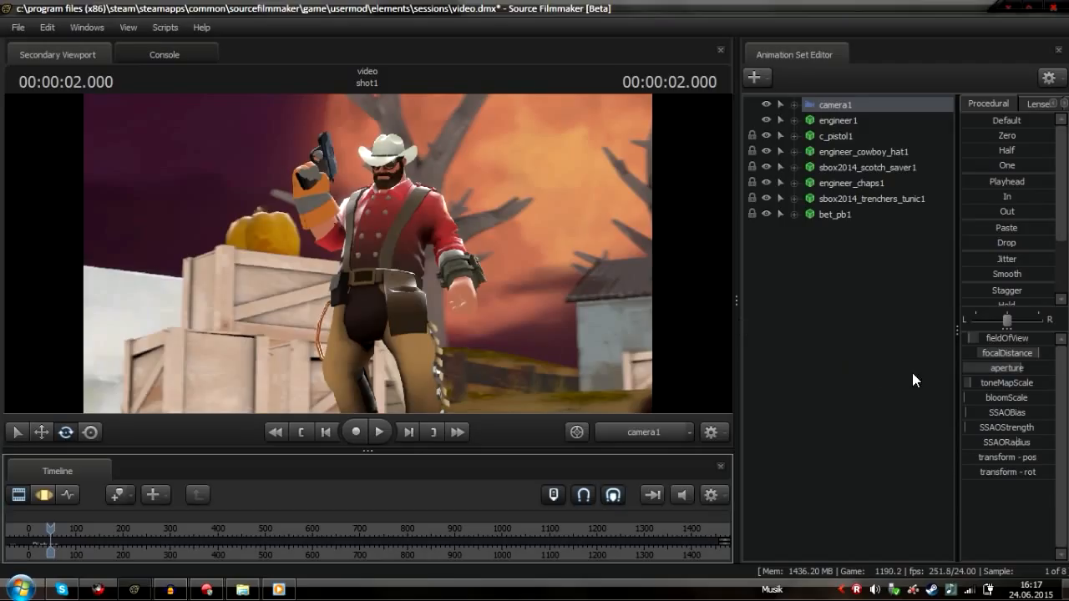
click(41, 494)
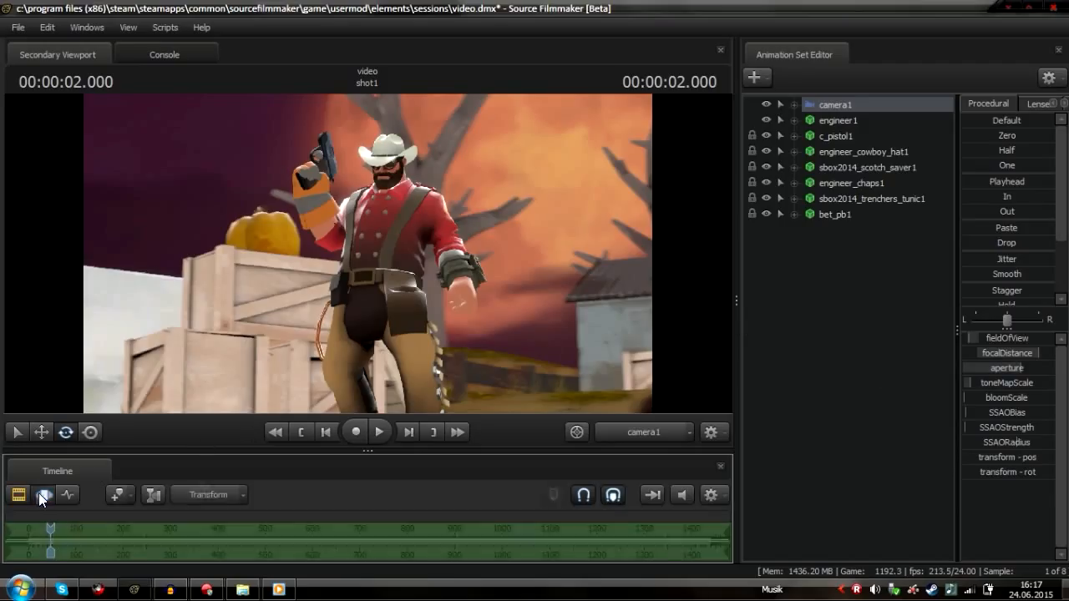
Adjust the camera's aperture again for a stronger depth-of-field blur
drag(994, 369, 1054, 368)
click(20, 495)
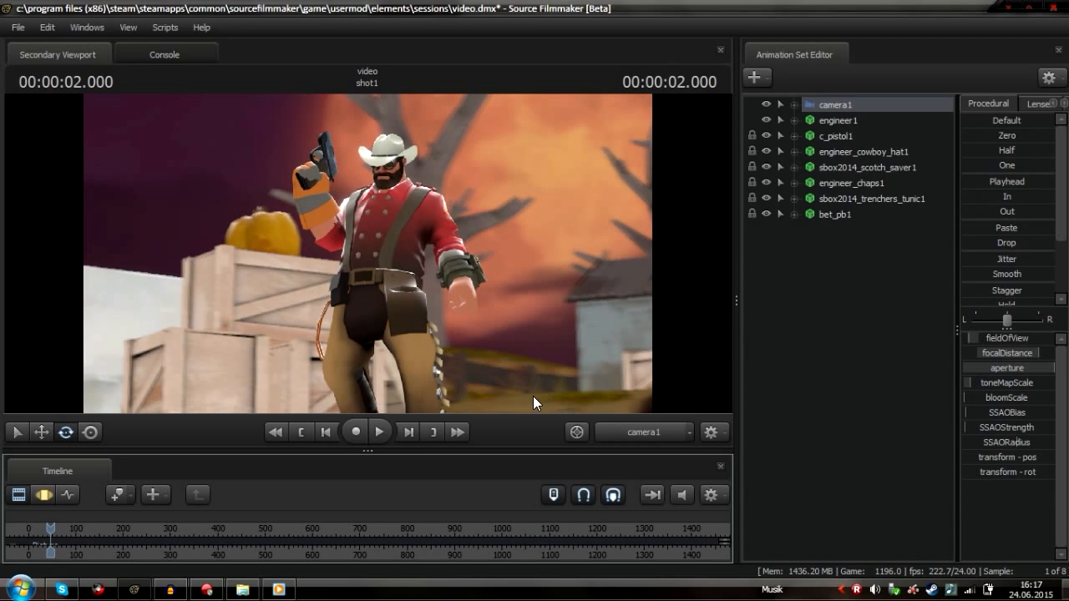
click(43, 495)
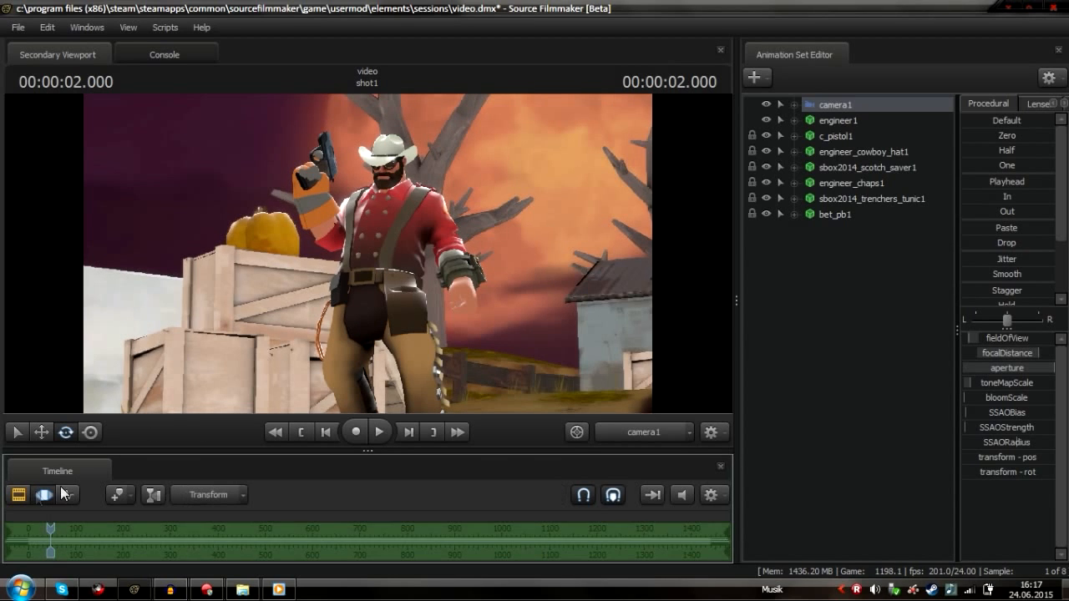
click(1007, 368)
drag(1004, 368, 1032, 354)
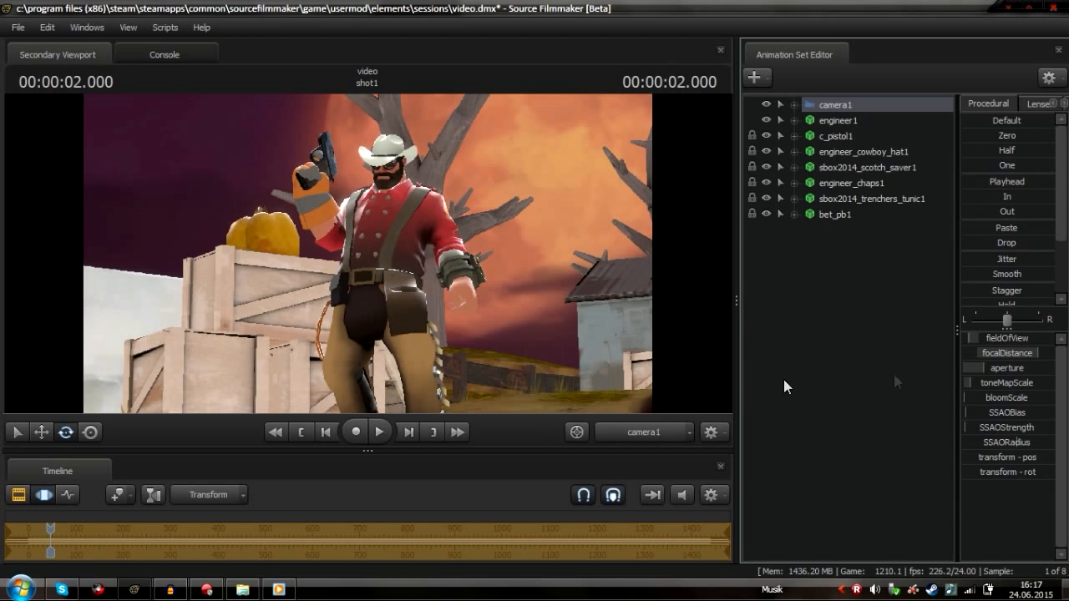
click(25, 491)
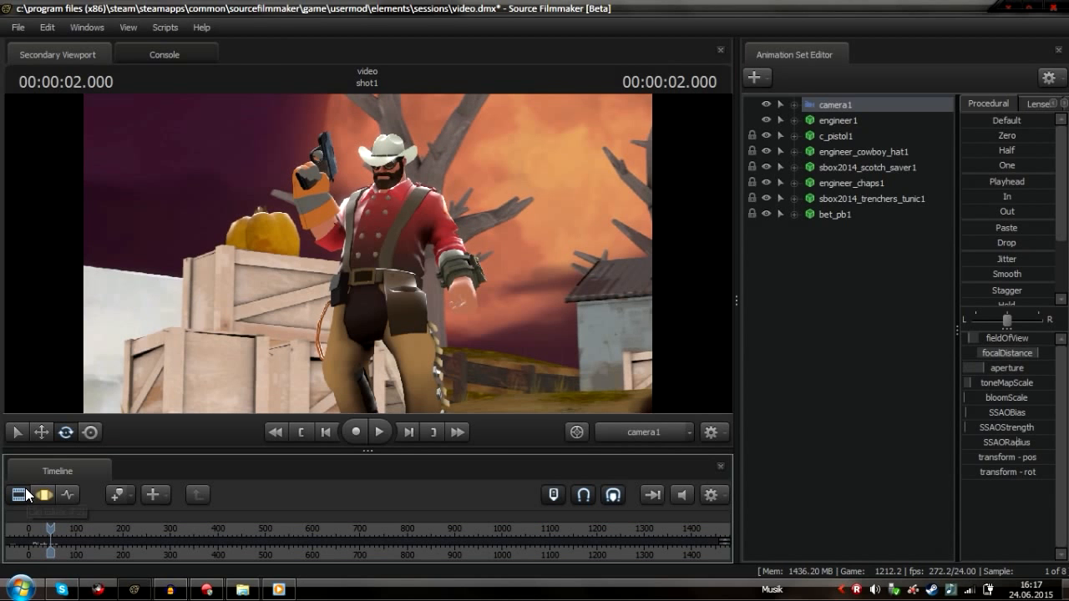
click(23, 496)
Toggle the viewport's Progressive Refinement off and back on to refresh the preview
right_click(518, 281)
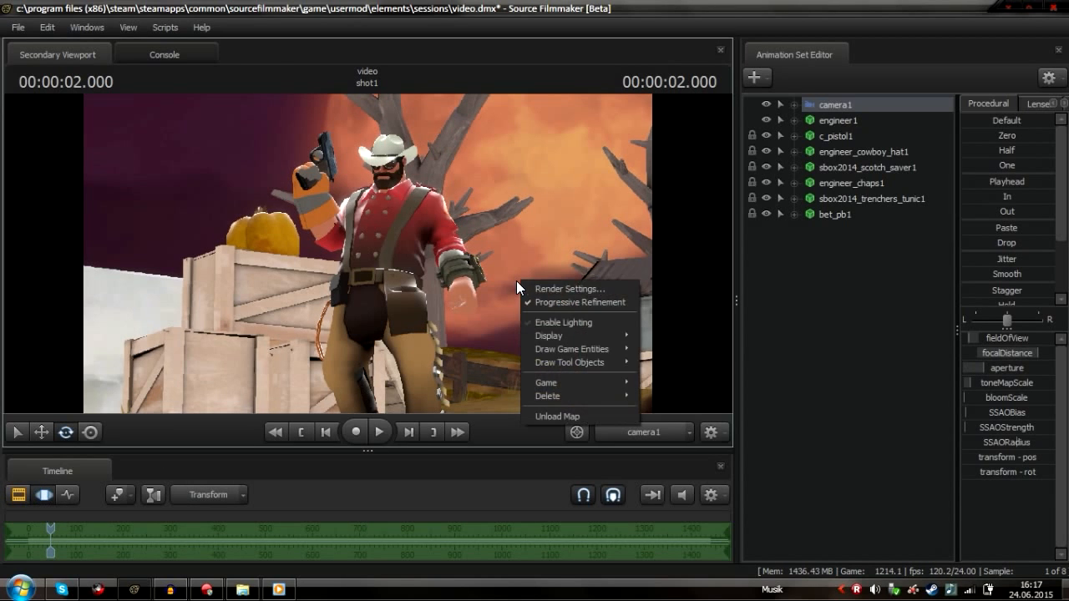
click(604, 300)
right_click(368, 107)
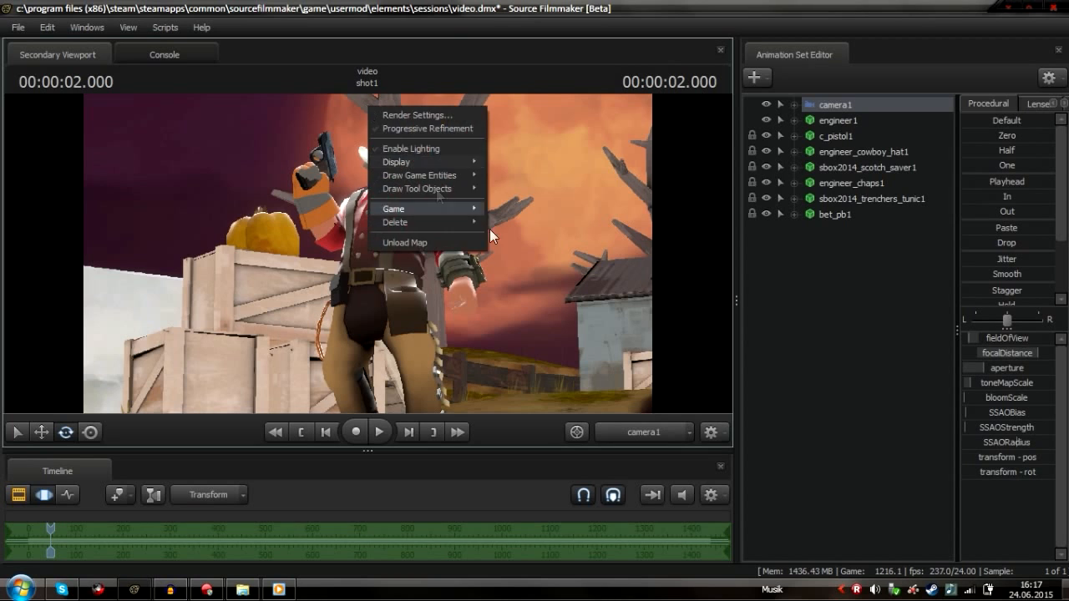
click(430, 129)
Enable Ambient Occlusion in the viewport's Progressive Refinement settings
right_click(537, 237)
click(584, 238)
right_click(337, 261)
click(388, 269)
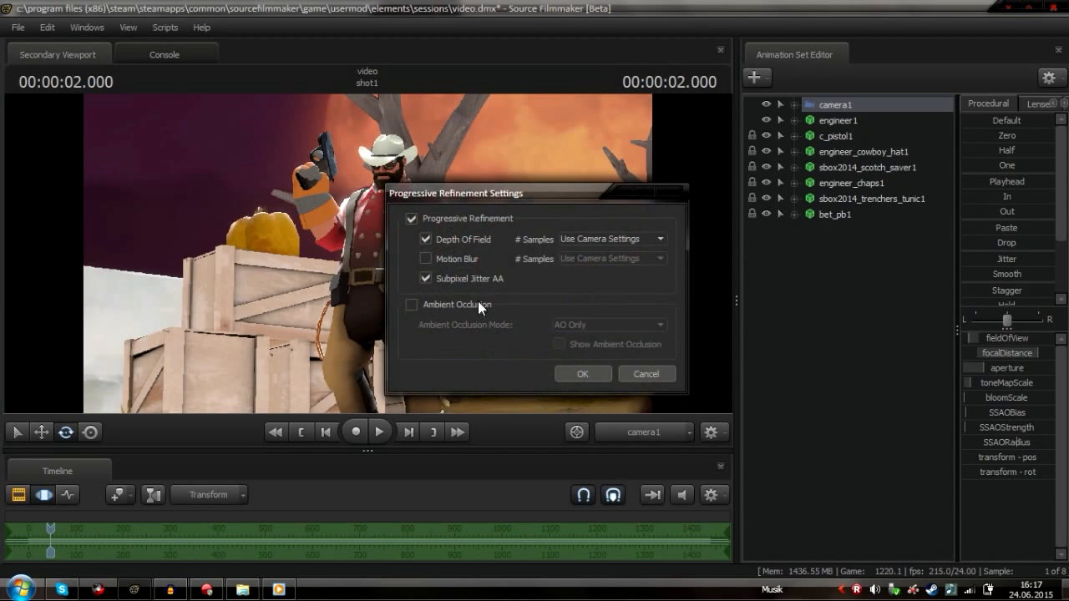
click(412, 305)
click(561, 375)
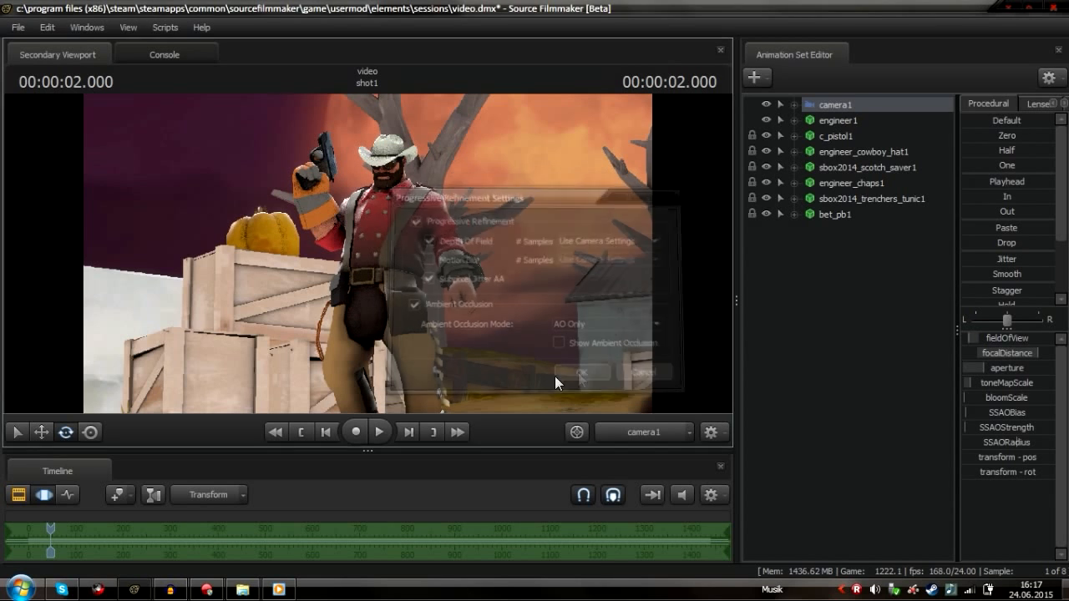
Switch the timeline's editor mode and back to refresh the viewport preview
click(21, 499)
click(43, 497)
click(17, 500)
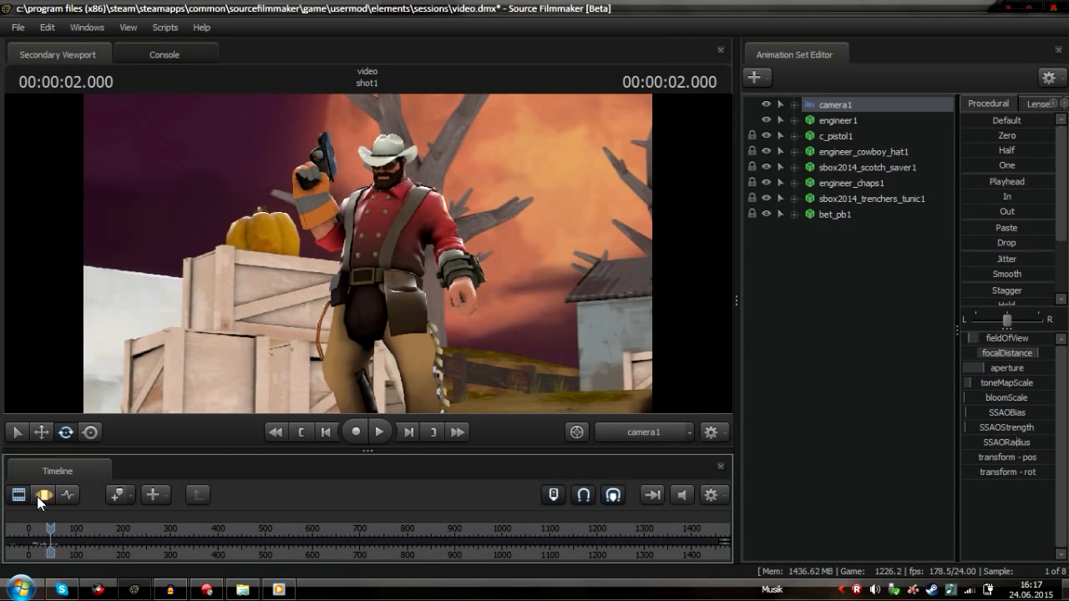
Reopen the Progressive Refinement settings, preview the ambient occlusion pass and change its Ambient Occlusion Mode
right_click(474, 251)
mouse_move(573, 329)
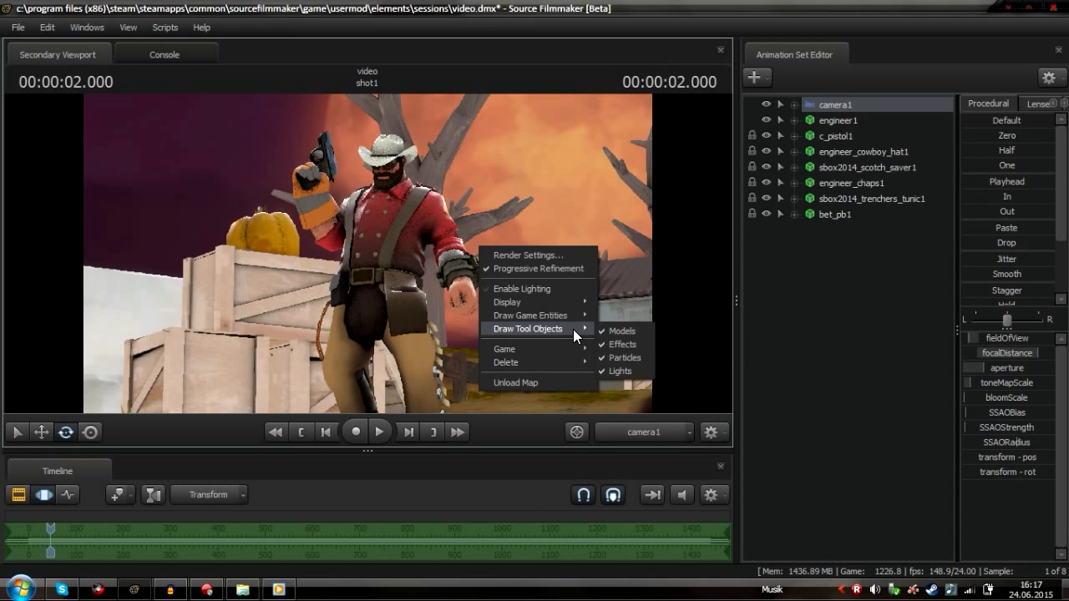
click(576, 256)
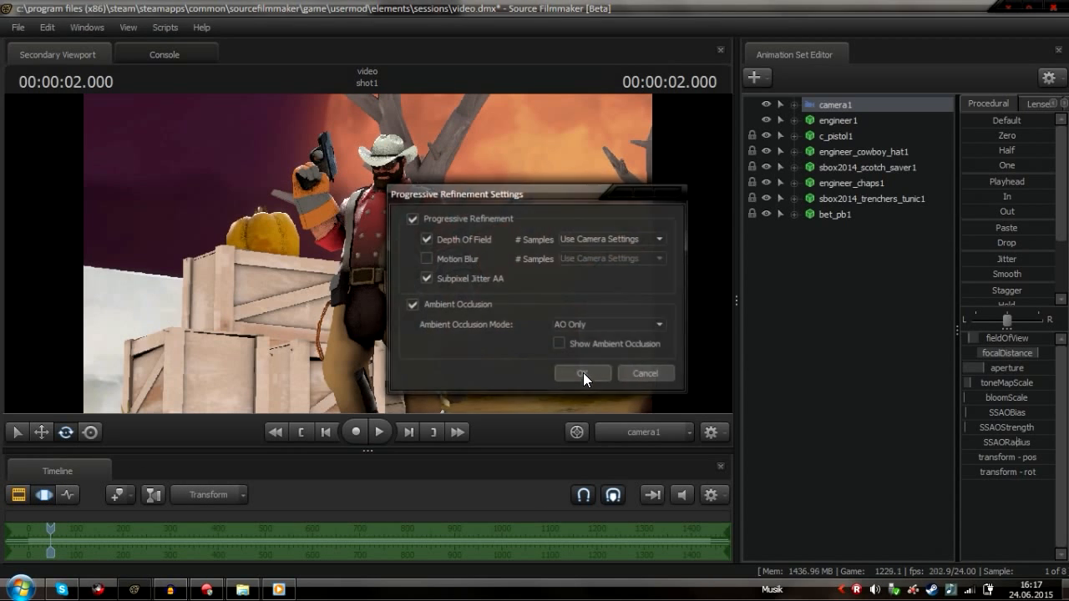
drag(565, 193, 868, 200)
click(867, 352)
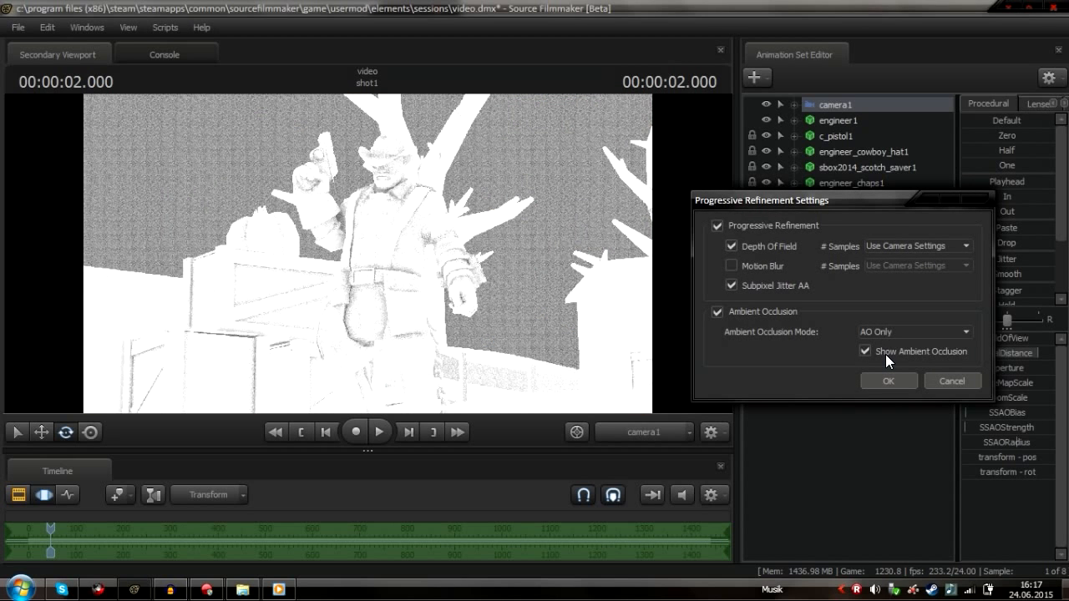
click(915, 331)
click(881, 342)
click(880, 351)
click(884, 350)
click(884, 349)
click(888, 381)
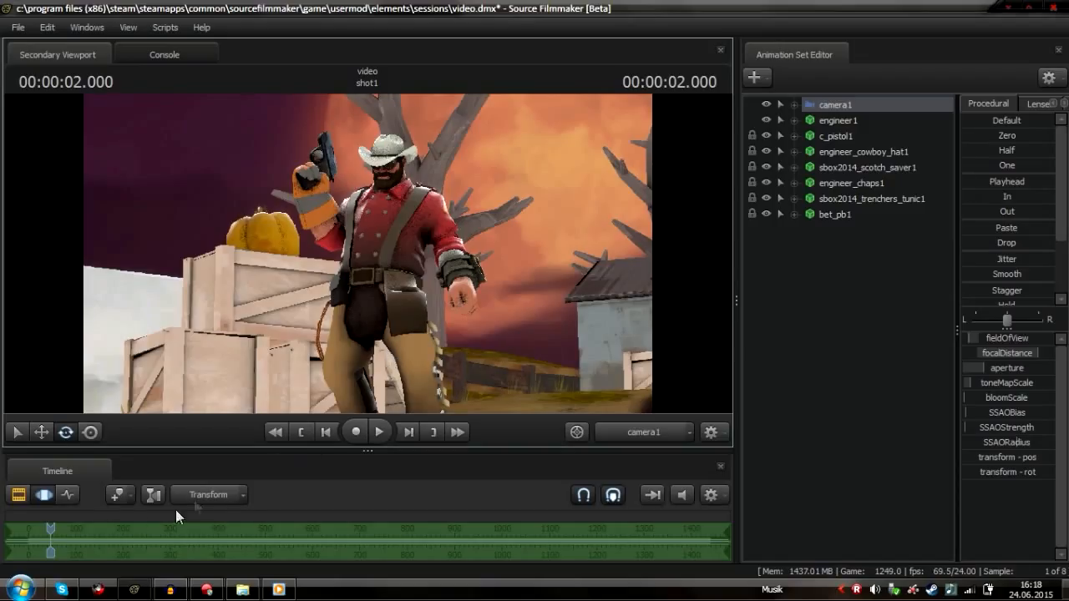
Turn off the viewport's Enable Lighting option
right_click(284, 241)
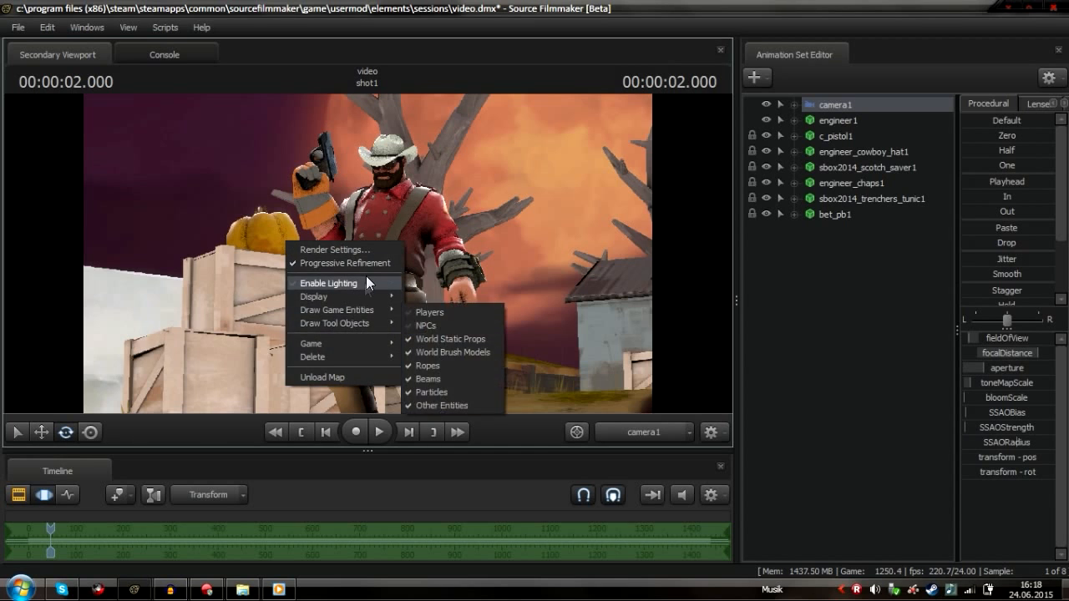
click(366, 276)
click(11, 495)
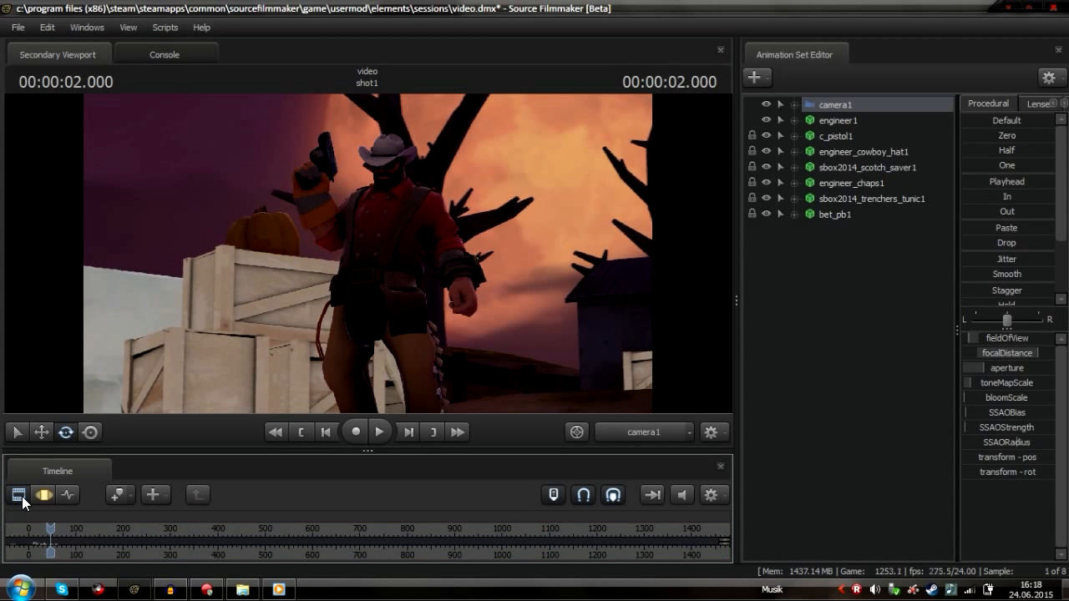
click(43, 495)
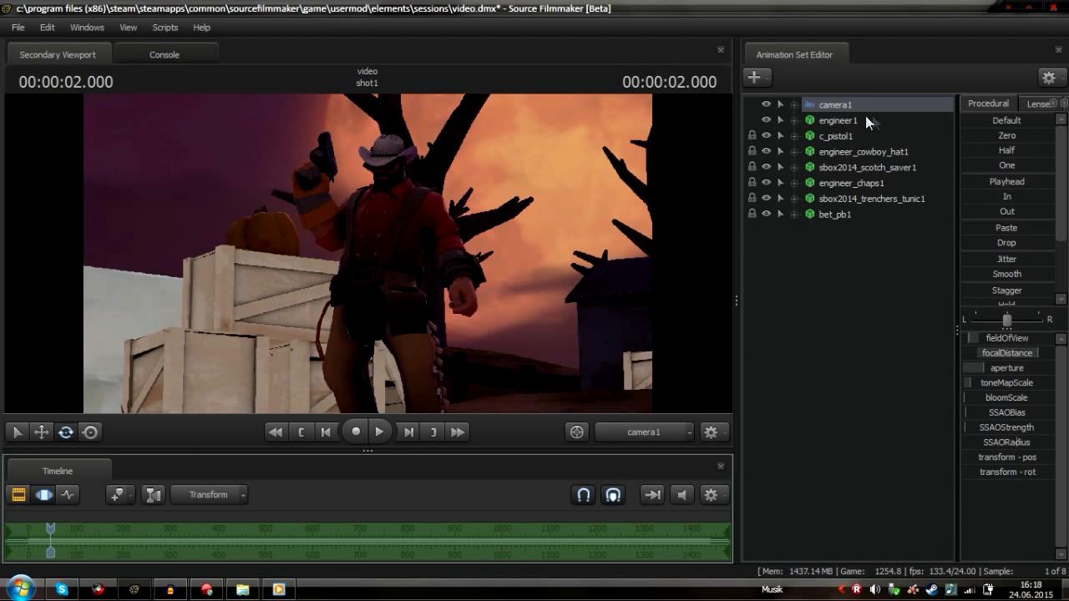
Lower the camera's toneMapScale slightly to darken the image
click(978, 387)
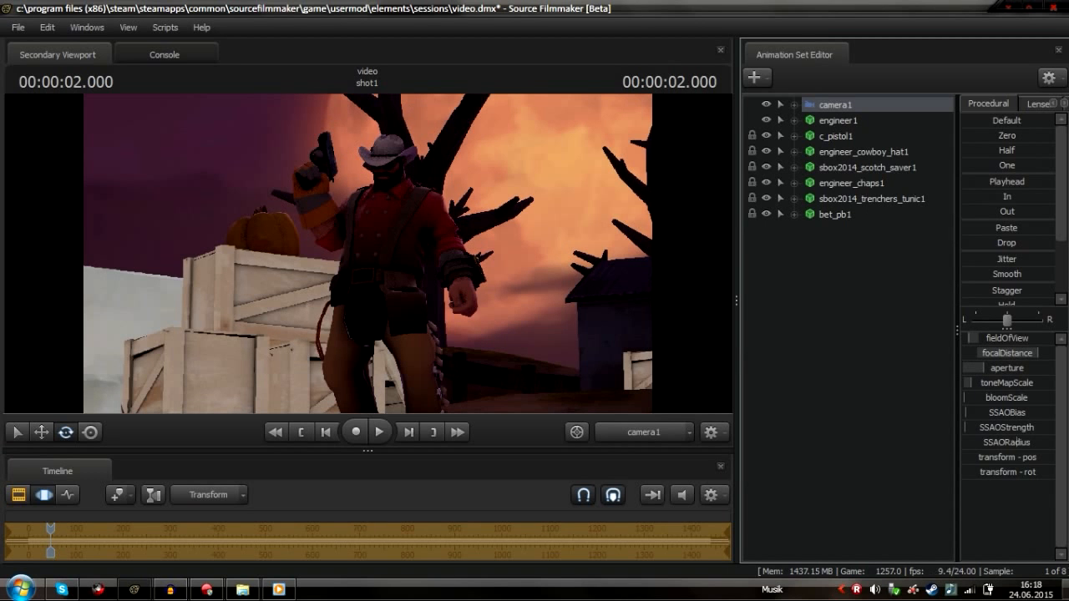
drag(987, 383, 983, 383)
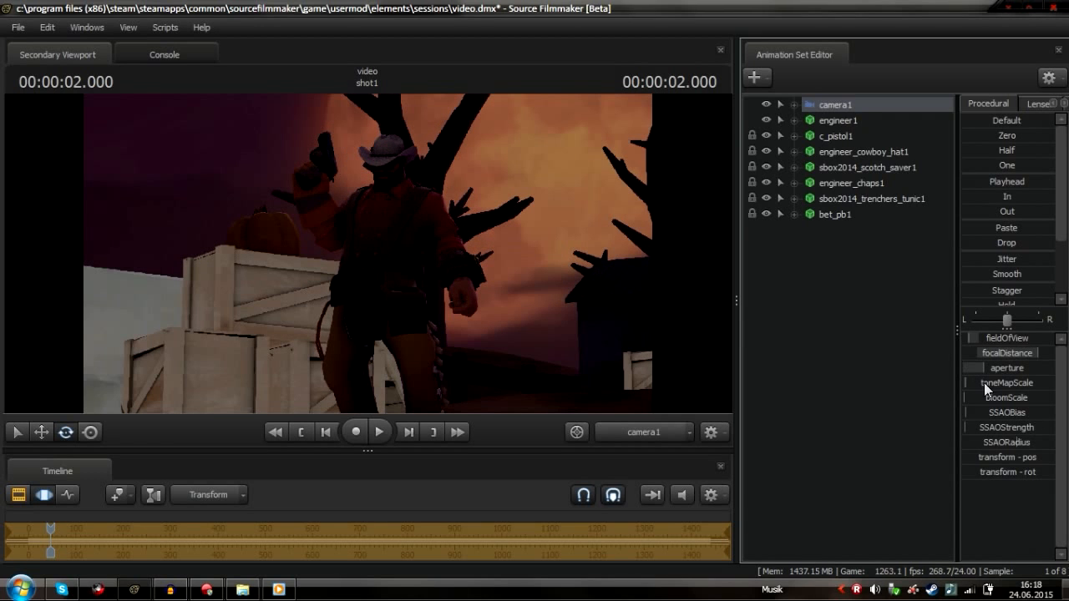
drag(872, 378, 872, 378)
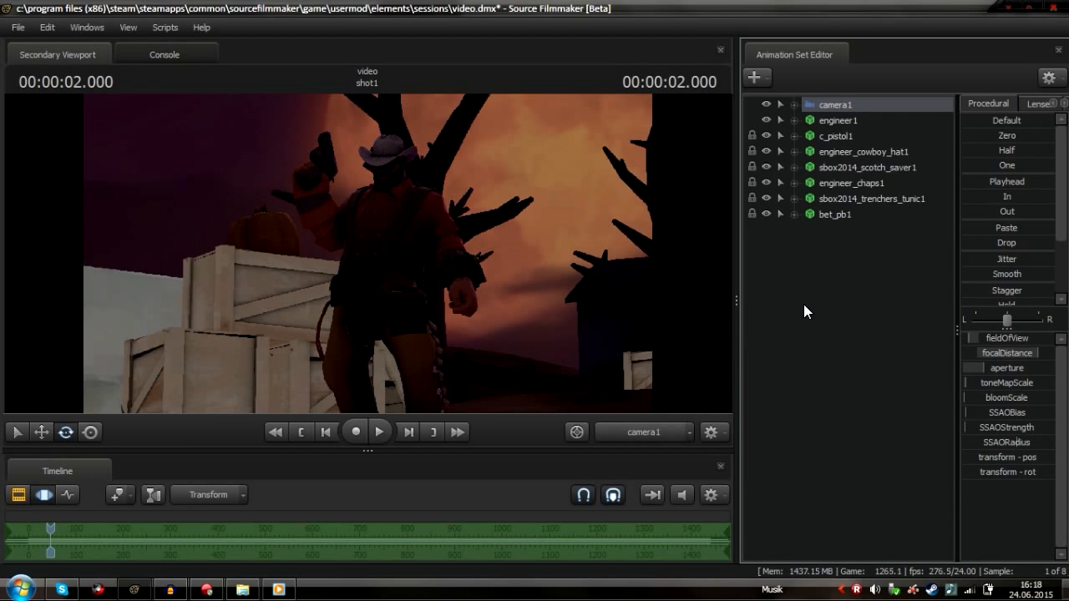
Create a new light and position it behind and above the Engineer, aimed at him
right_click(833, 290)
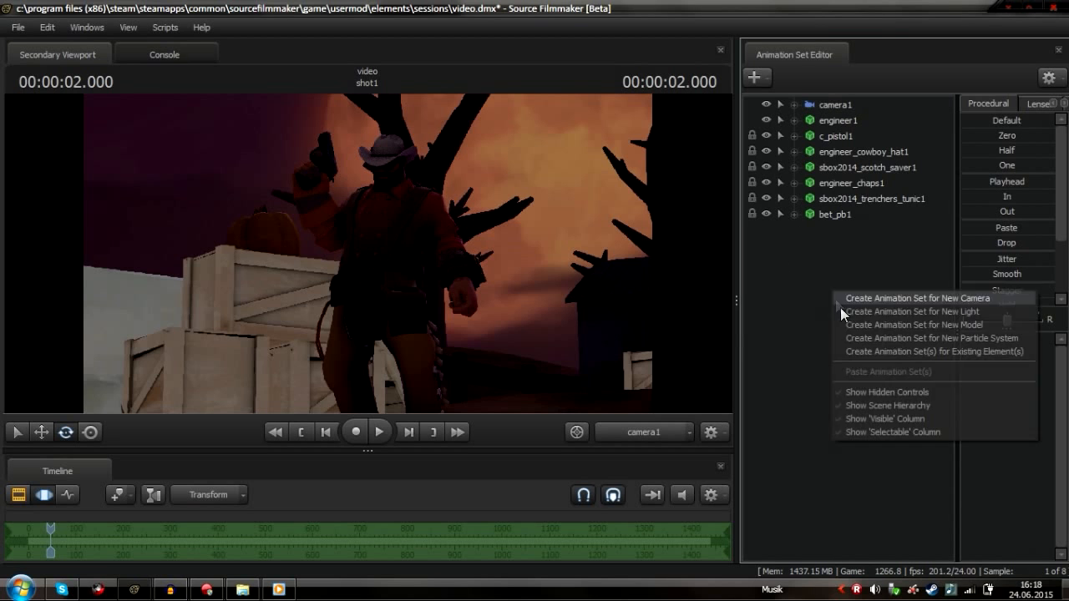
click(892, 311)
click(835, 232)
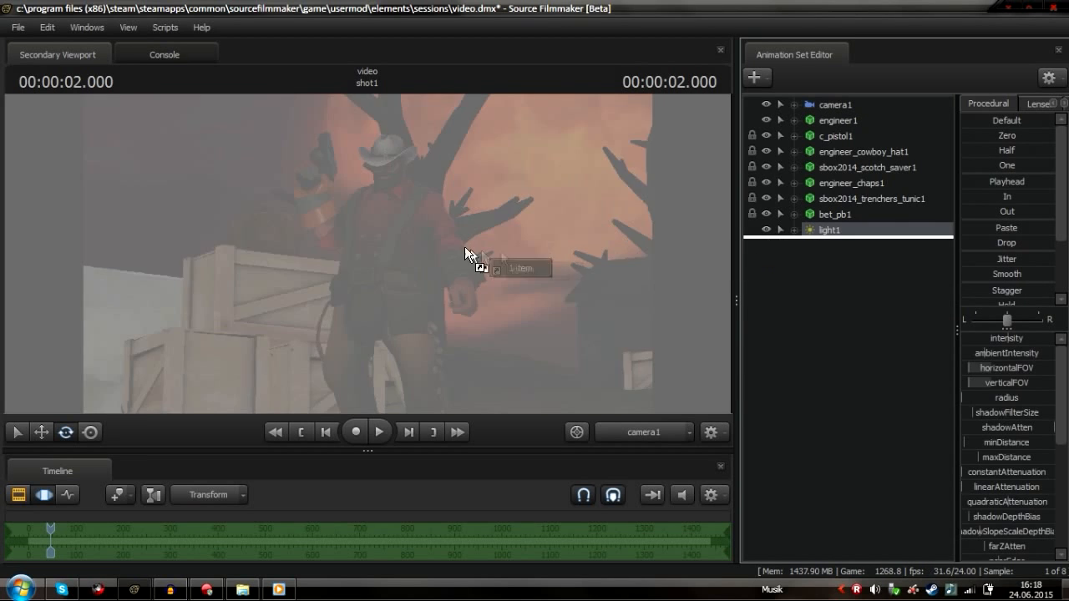
drag(368, 253, 254, 242)
key(w)
key(w)
key(w)
key(w)
key(a)
mouse_move(367, 254)
mouse_down()
mouse_move(387, 251)
mouse_move(382, 267)
mouse_up()
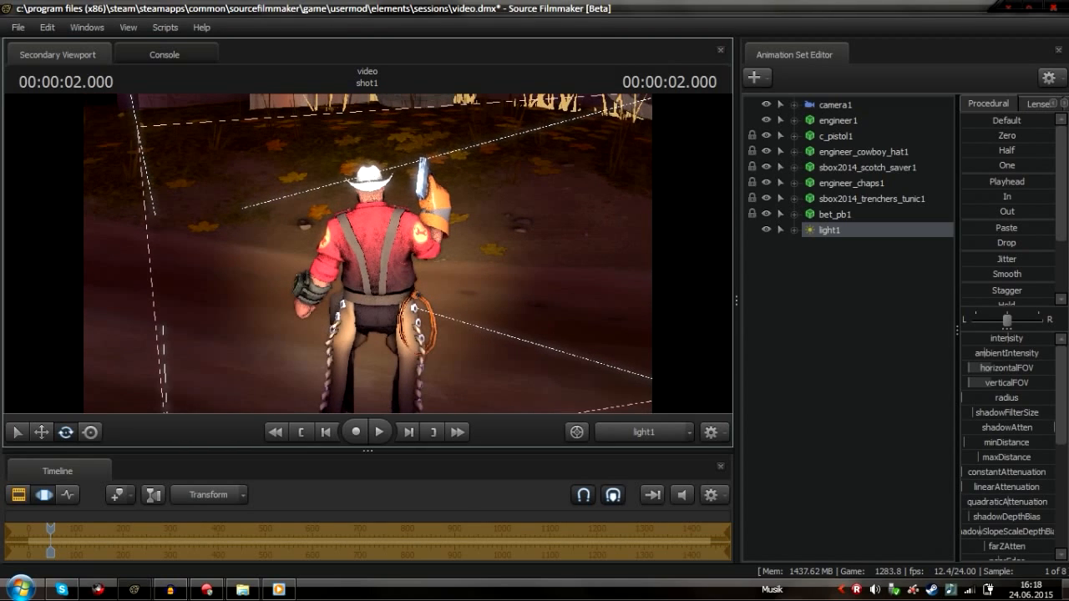
Switch the viewport back to camera1 and raise light1's intensity
click(631, 432)
click(627, 367)
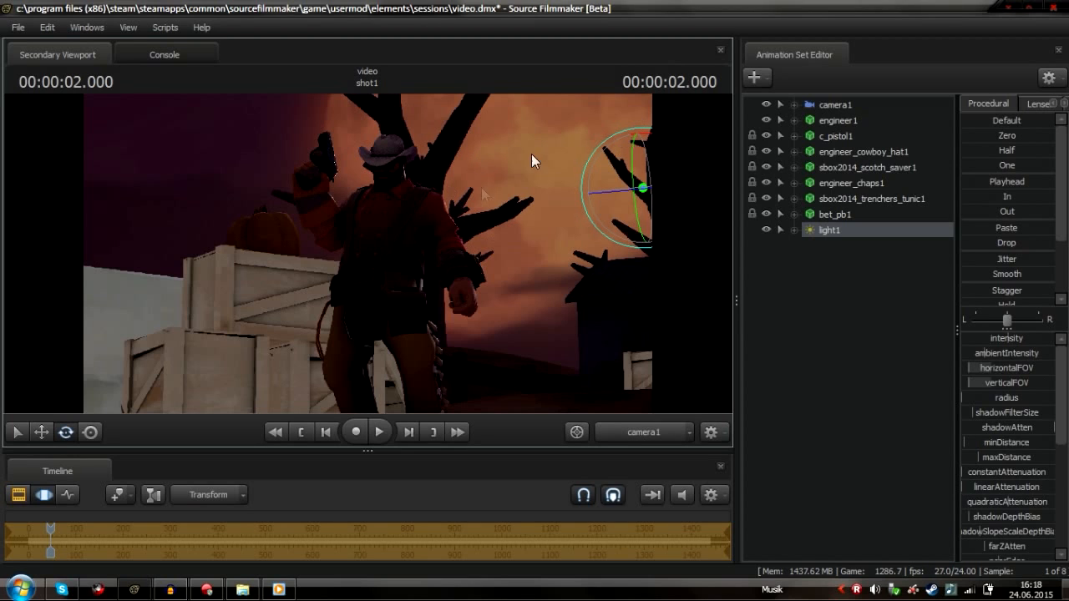
drag(1007, 339, 1044, 338)
View through light1 to re-aim it onto the Engineer, then return the viewport to camera1
click(637, 429)
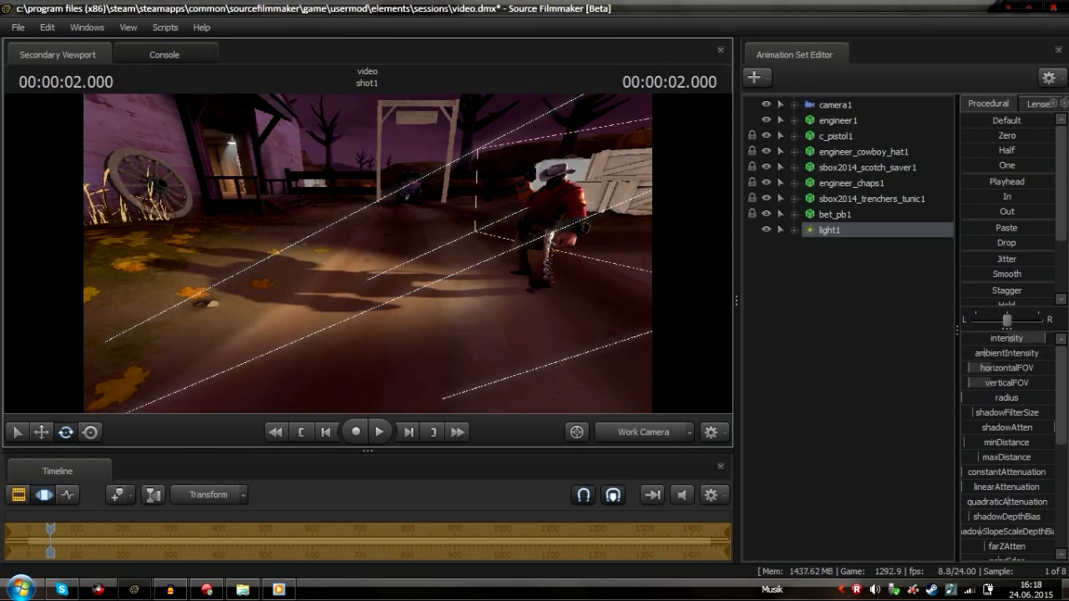
drag(828, 231, 486, 237)
drag(466, 275, 526, 378)
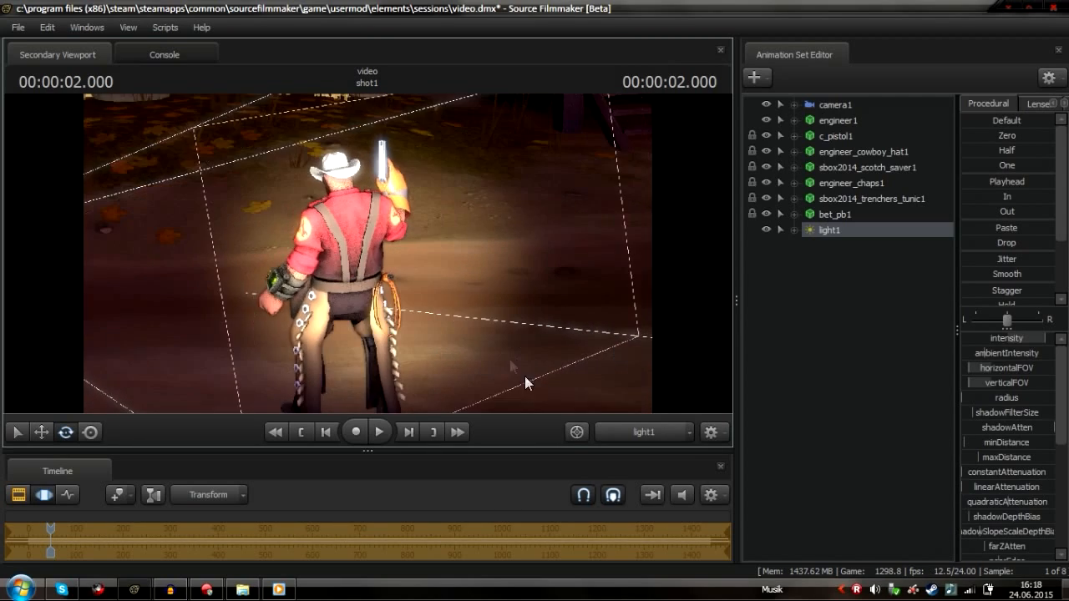
drag(438, 299, 406, 269)
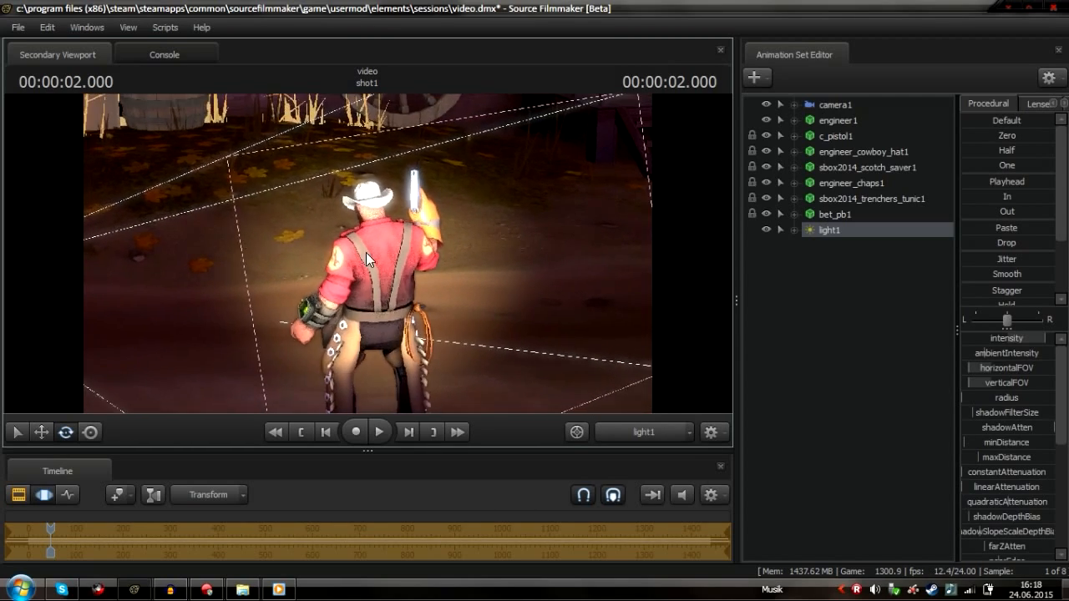
click(636, 428)
click(637, 429)
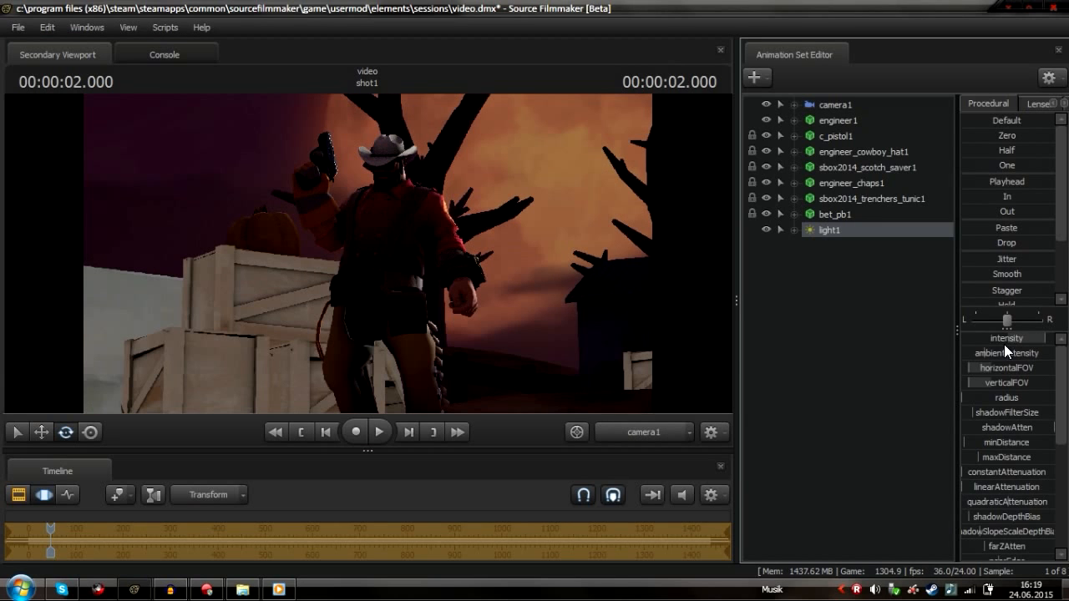
Lower light1's shadow filter size slightly
mouse_move(1025, 338)
mouse_down()
mouse_move(972, 337)
mouse_move(1025, 337)
mouse_up()
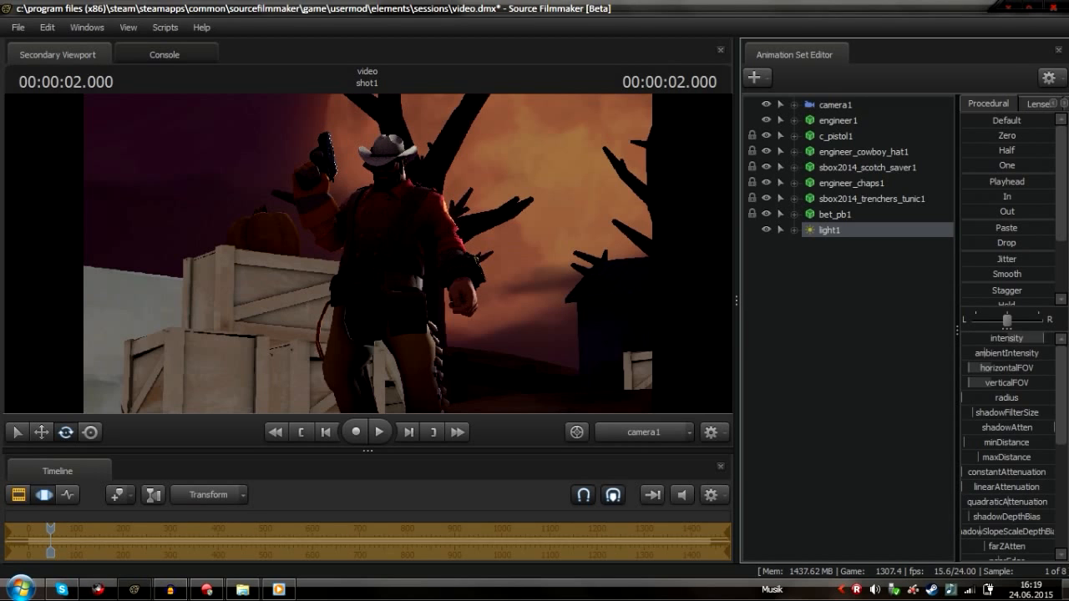
right_click(818, 232)
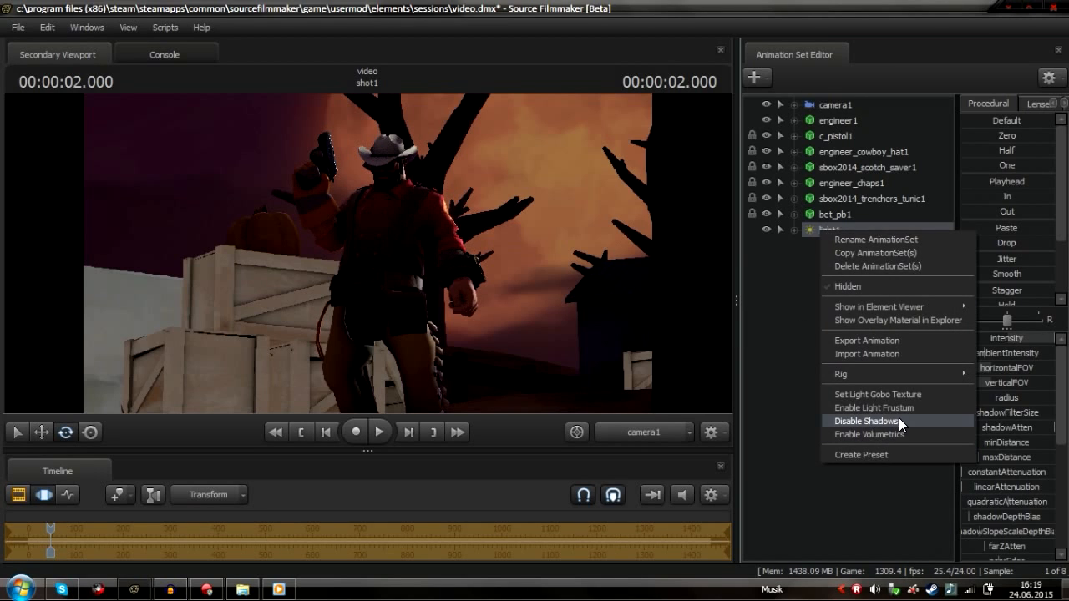
click(1026, 475)
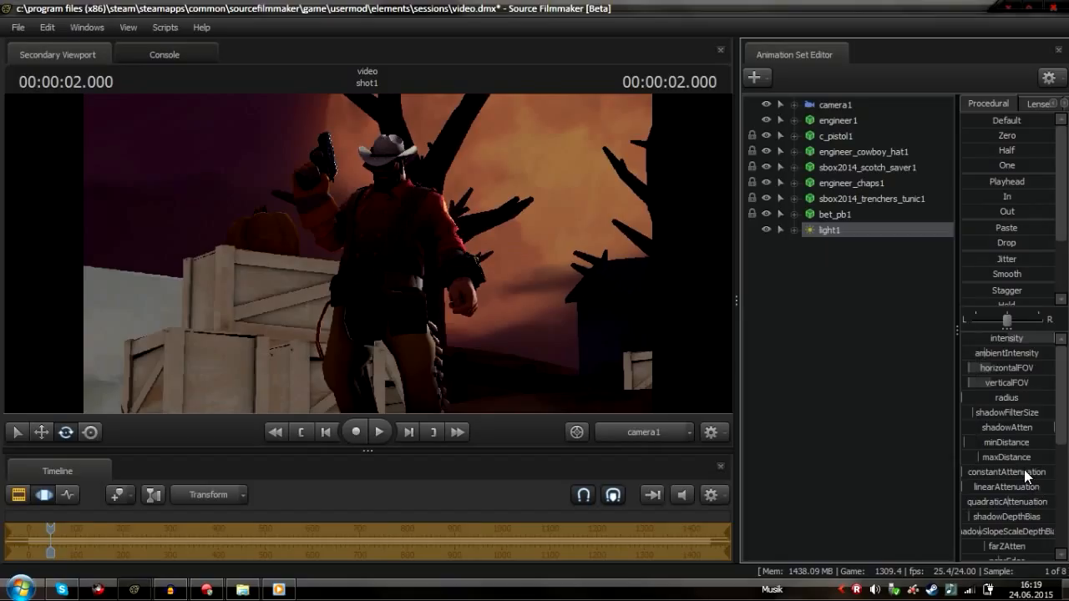
click(1028, 427)
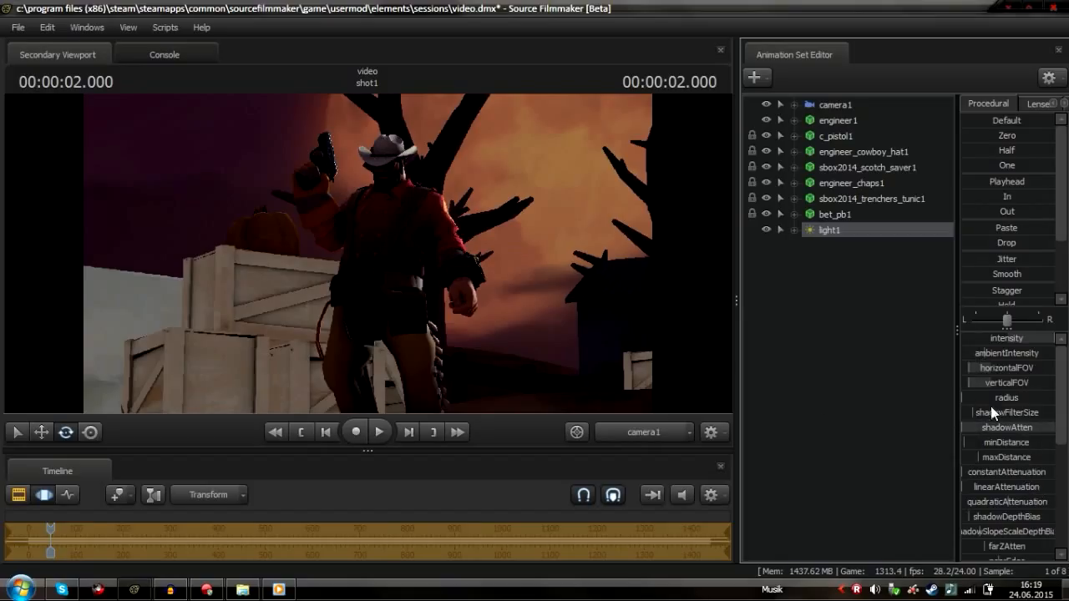
drag(1004, 416, 994, 417)
Lower light1's color_blue value to warm the light
scroll(1000, 423, down, 5)
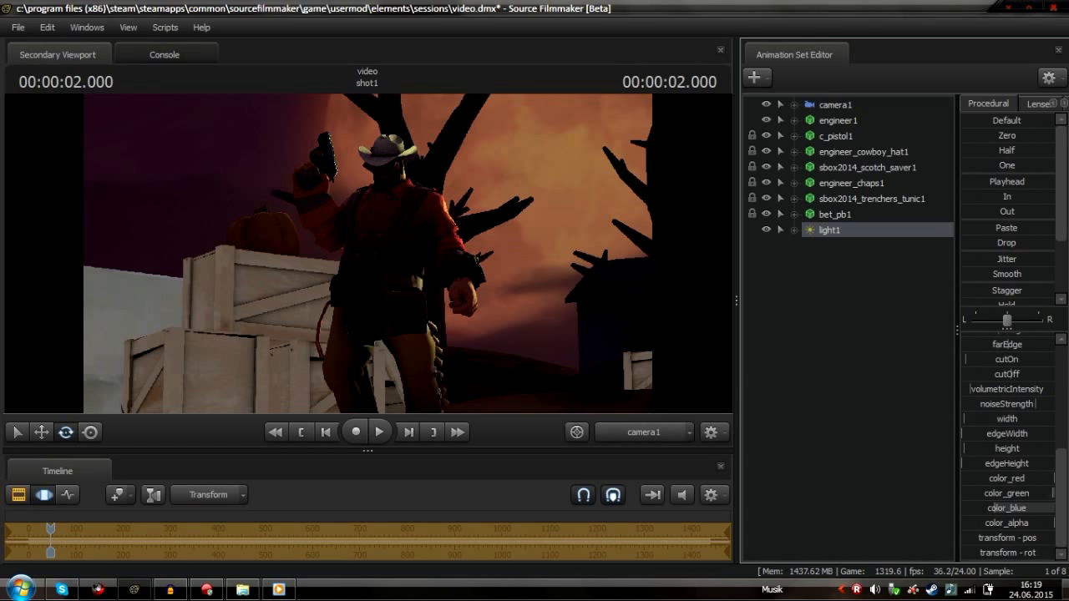
drag(998, 508, 973, 508)
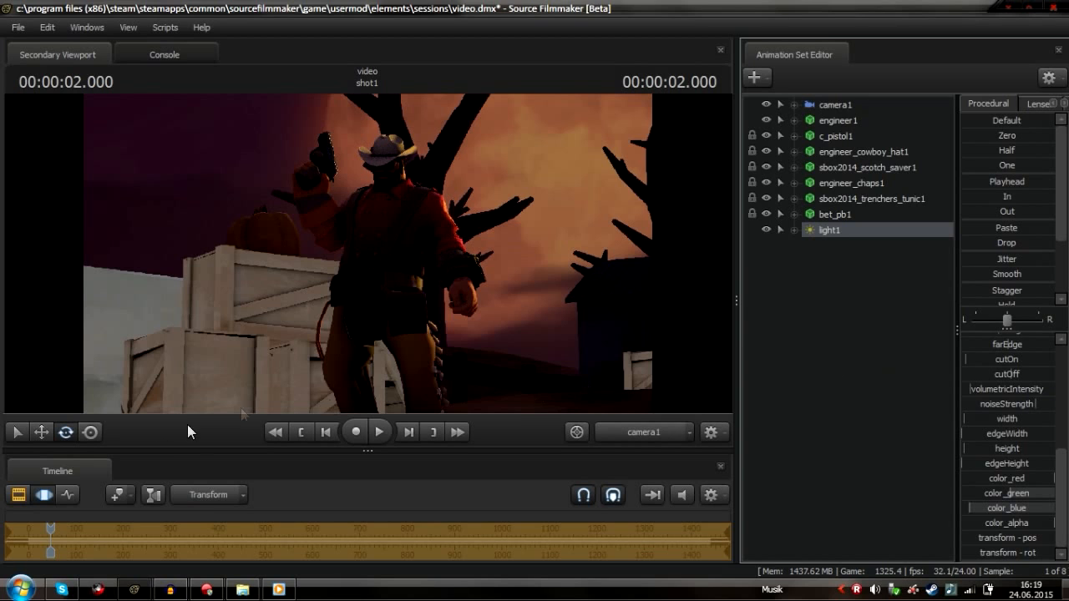
click(42, 495)
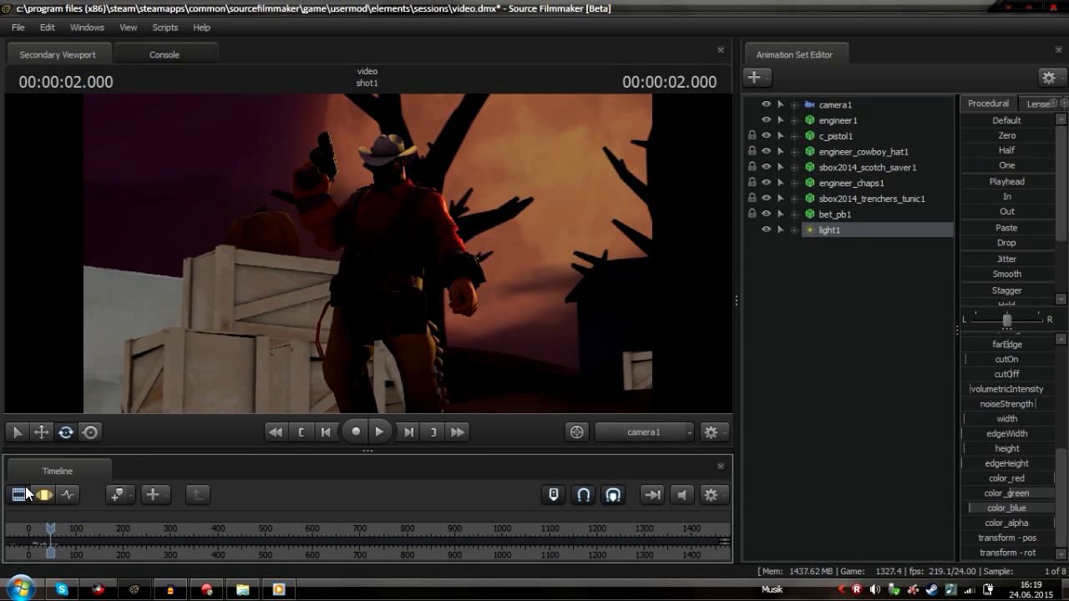
click(35, 495)
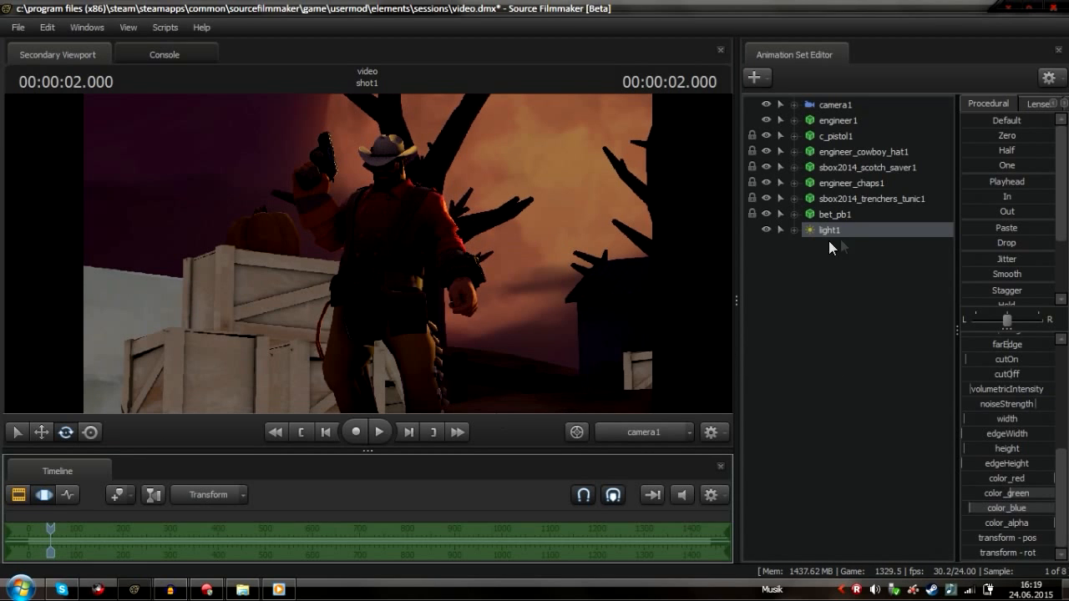
Create a second light and position it beside the Engineer, looking through it
right_click(815, 308)
click(886, 329)
drag(803, 243, 408, 291)
drag(406, 289, 611, 296)
key(s)
key(w)
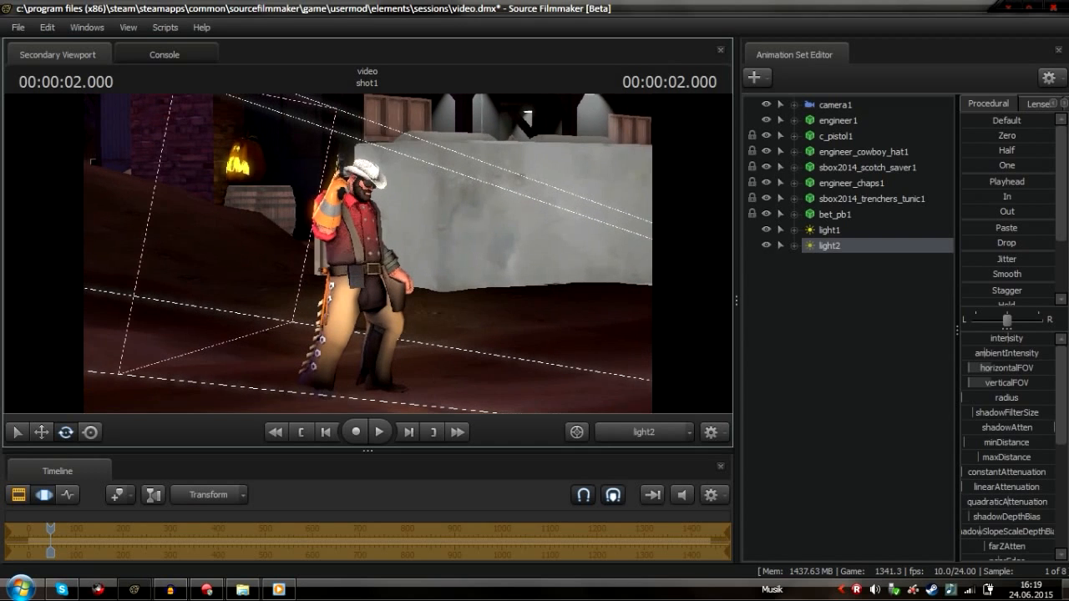
Enable volumetrics on light2 and move it with the gizmo so its beam crosses the scene
right_click(832, 240)
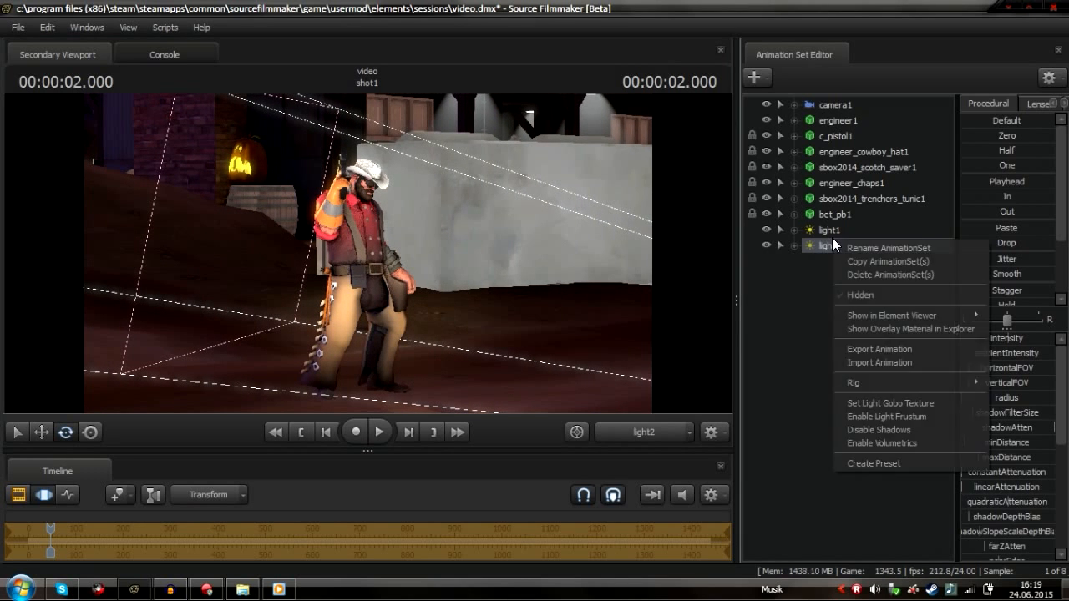
click(907, 445)
click(659, 431)
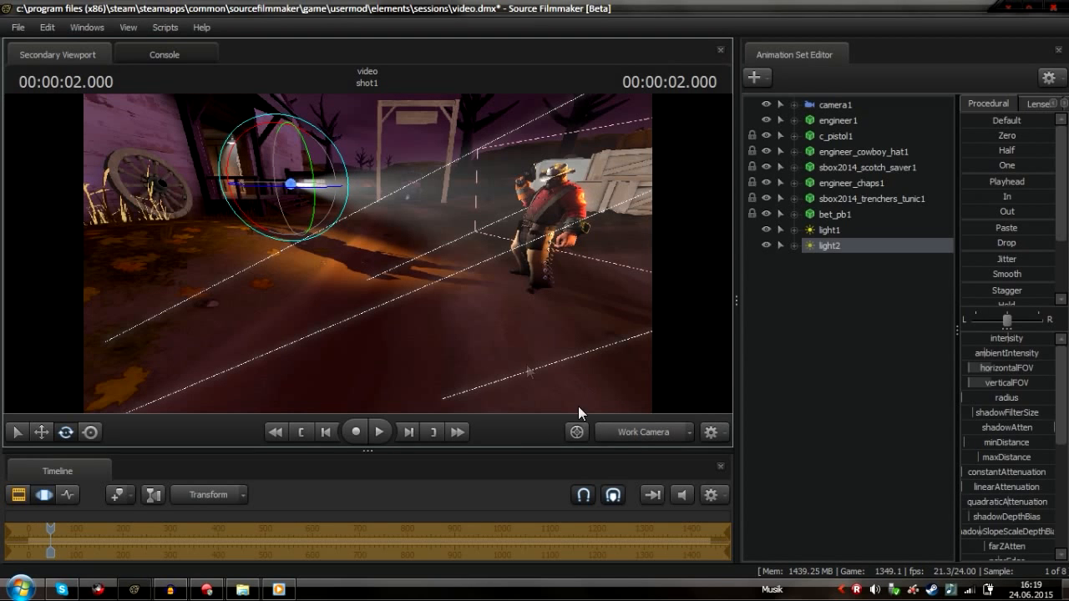
key(w)
drag(535, 354, 568, 309)
drag(309, 280, 347, 277)
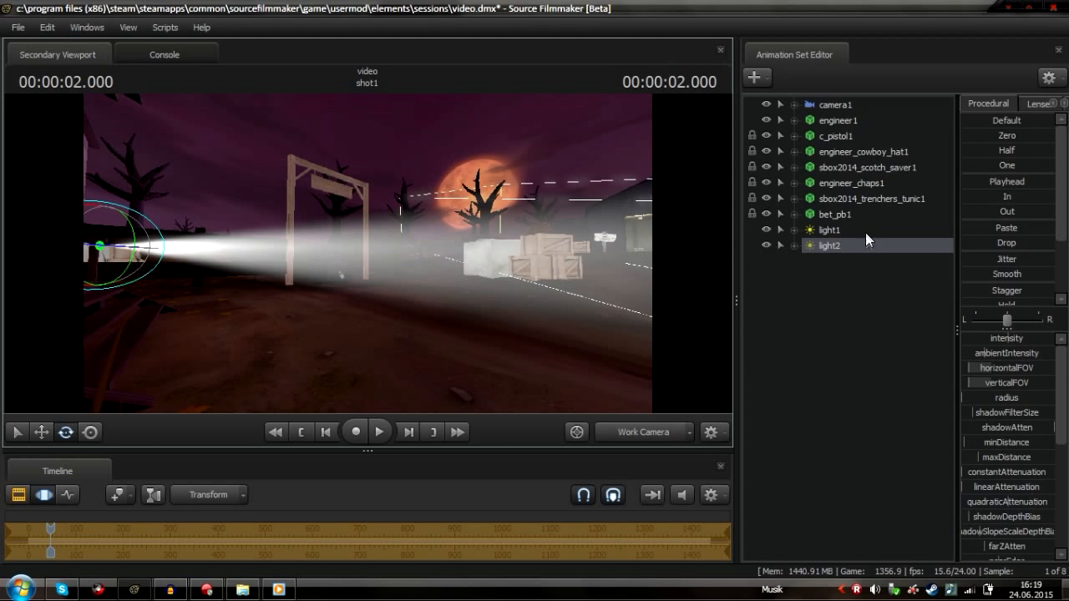
Toggle light2's volumetrics off and on again to refresh the preview
right_click(840, 246)
click(860, 451)
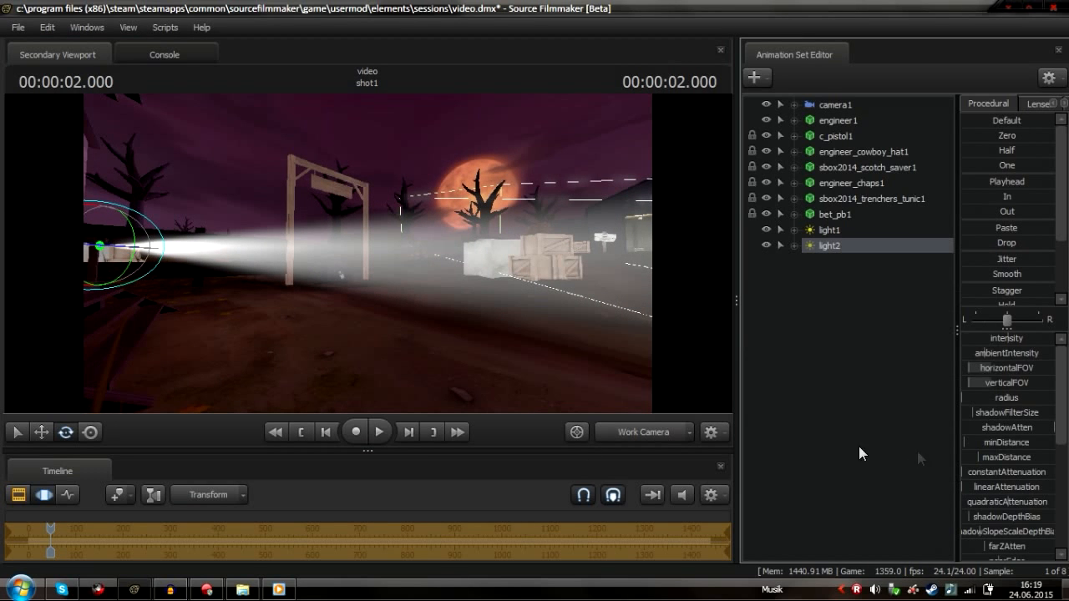
click(17, 497)
click(41, 495)
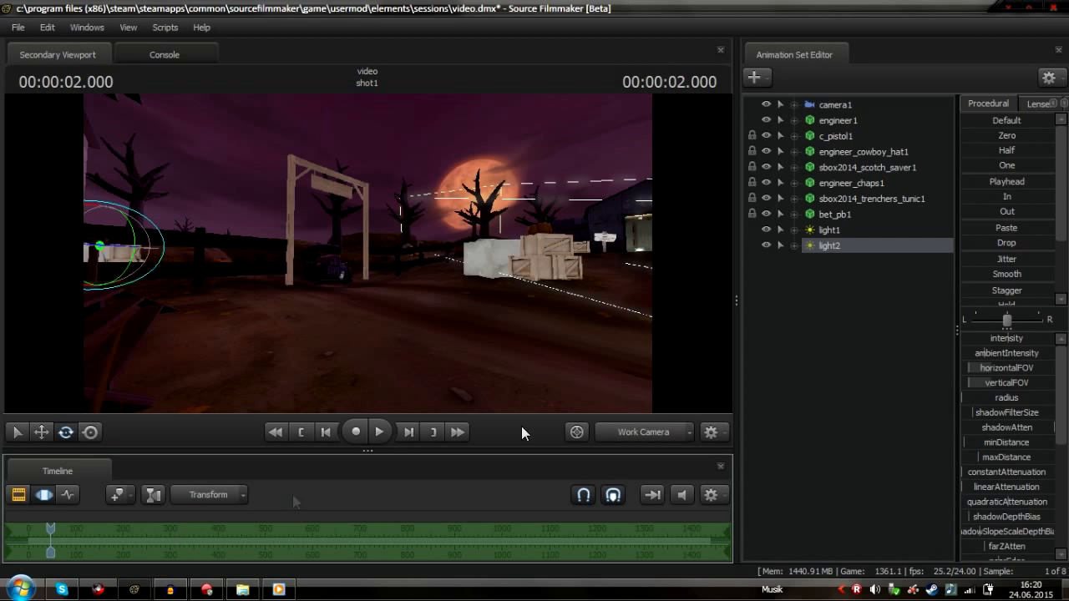
right_click(831, 257)
click(906, 447)
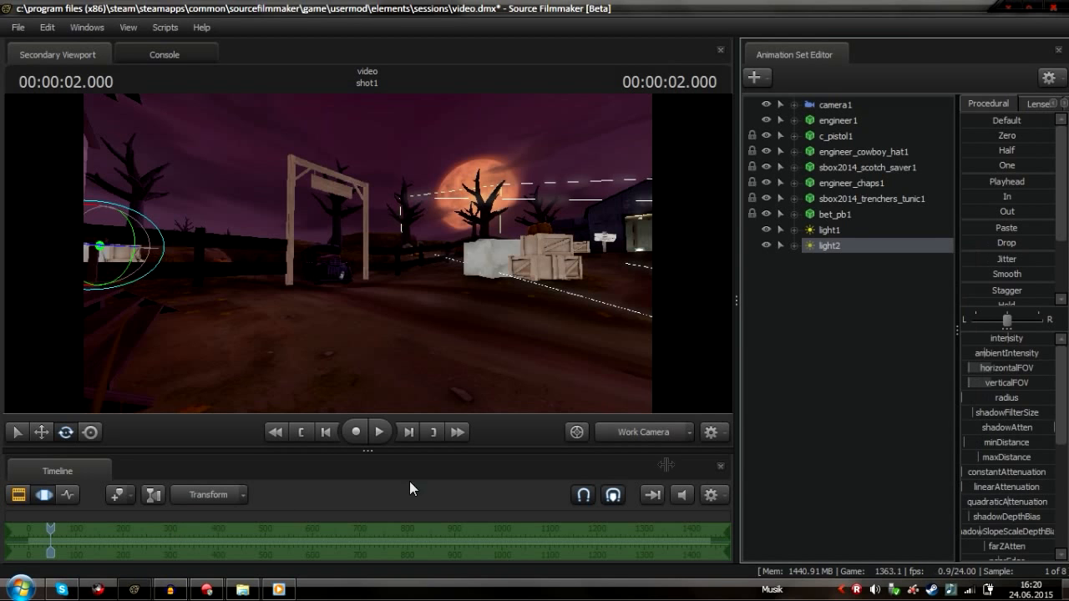
Switch the viewport to camera1, then view the scene through light2
click(20, 496)
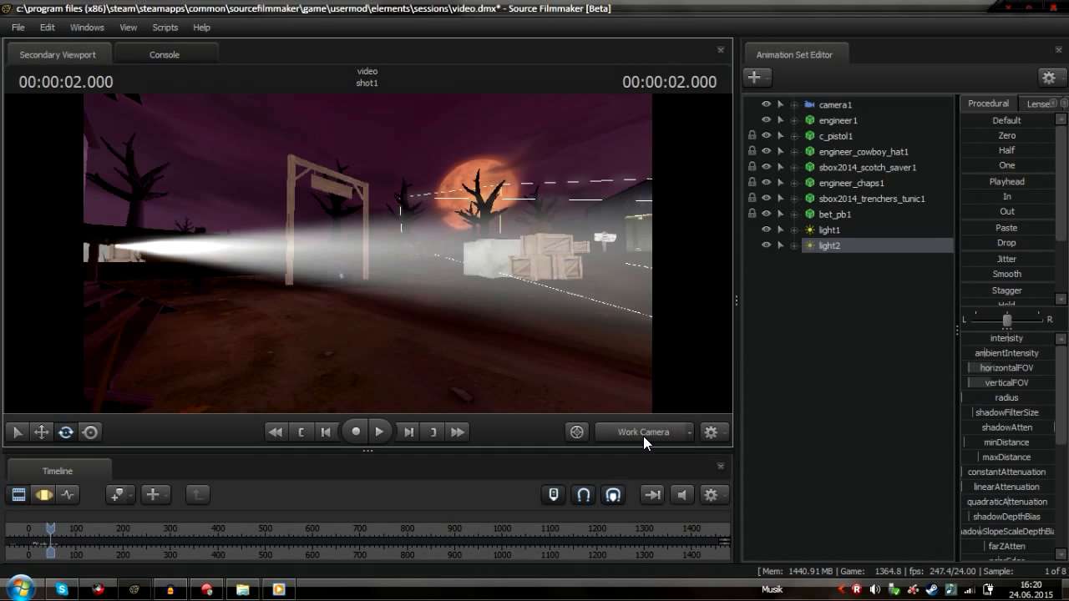
click(643, 434)
click(43, 498)
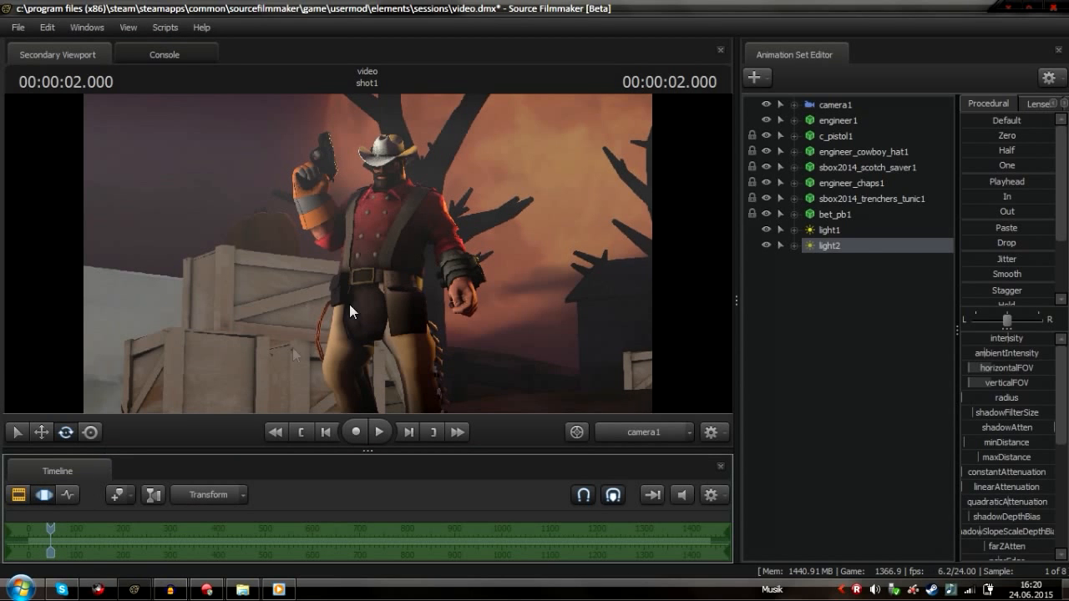
drag(866, 247, 468, 275)
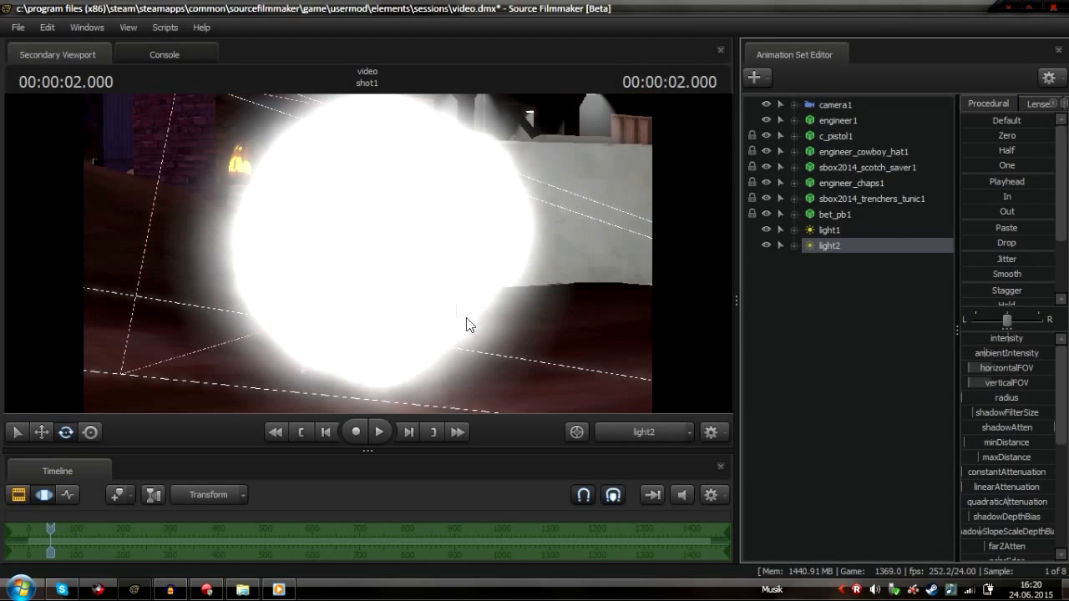
Toggle the viewport's Enable Lighting option off and back on
right_click(379, 281)
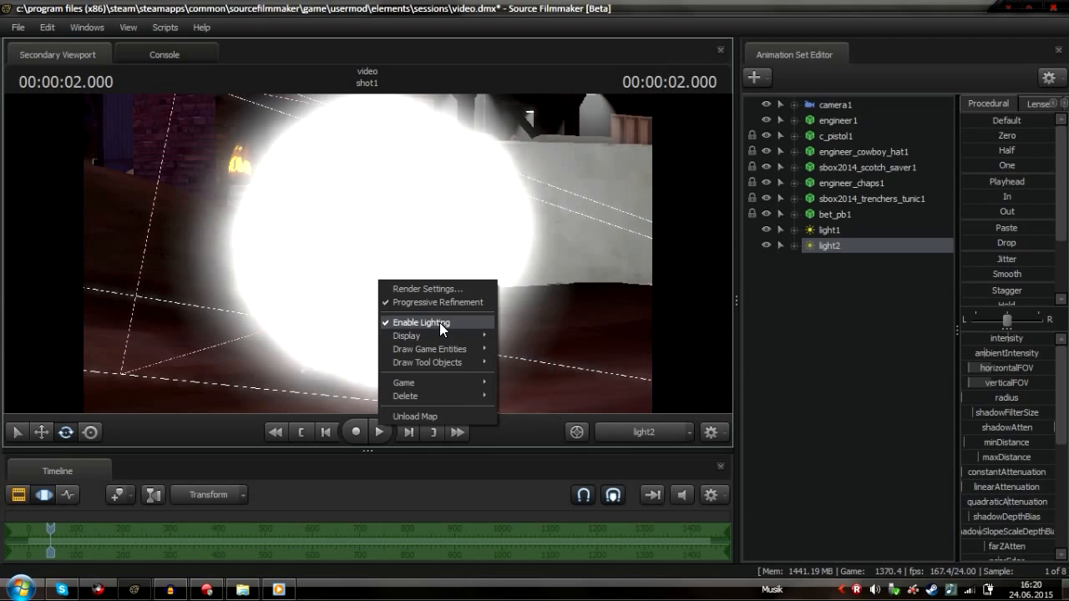
click(440, 322)
click(18, 498)
click(43, 497)
click(19, 498)
right_click(410, 311)
click(453, 351)
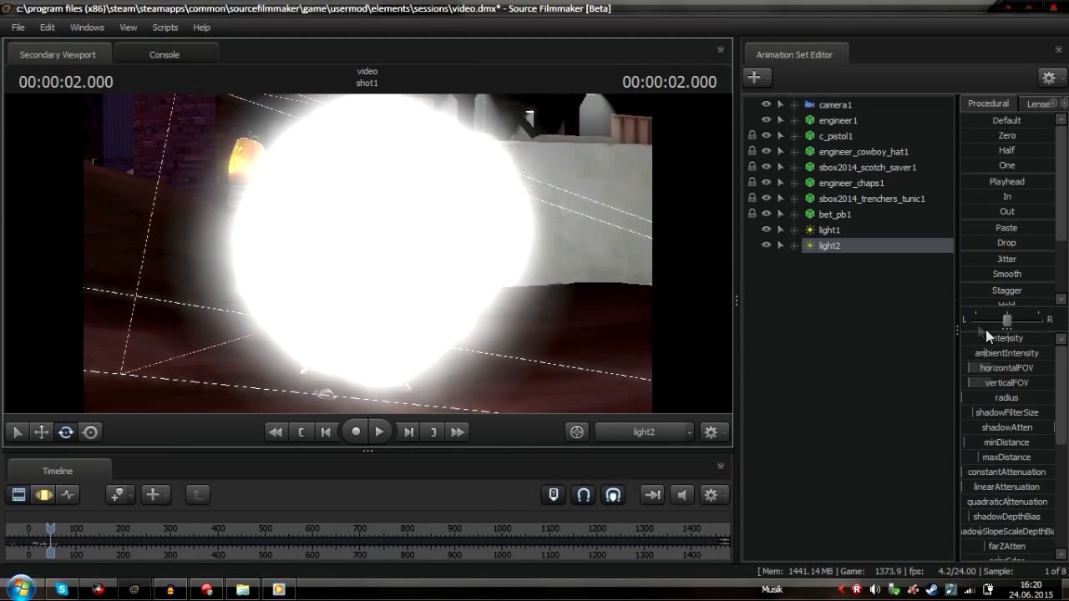
Lower light2's intensity and re-aim the light at the Engineer from its own point of view
drag(994, 338, 962, 338)
click(46, 494)
mouse_move(367, 254)
mouse_down()
mouse_move(349, 260)
mouse_move(366, 252)
mouse_up()
key(w)
key(w)
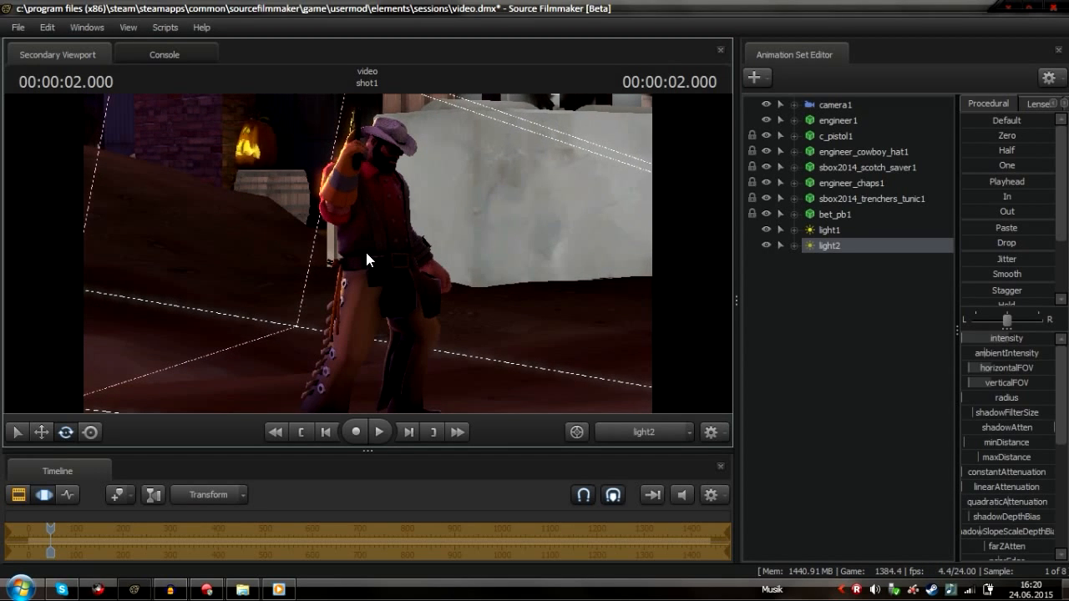
drag(459, 261, 525, 274)
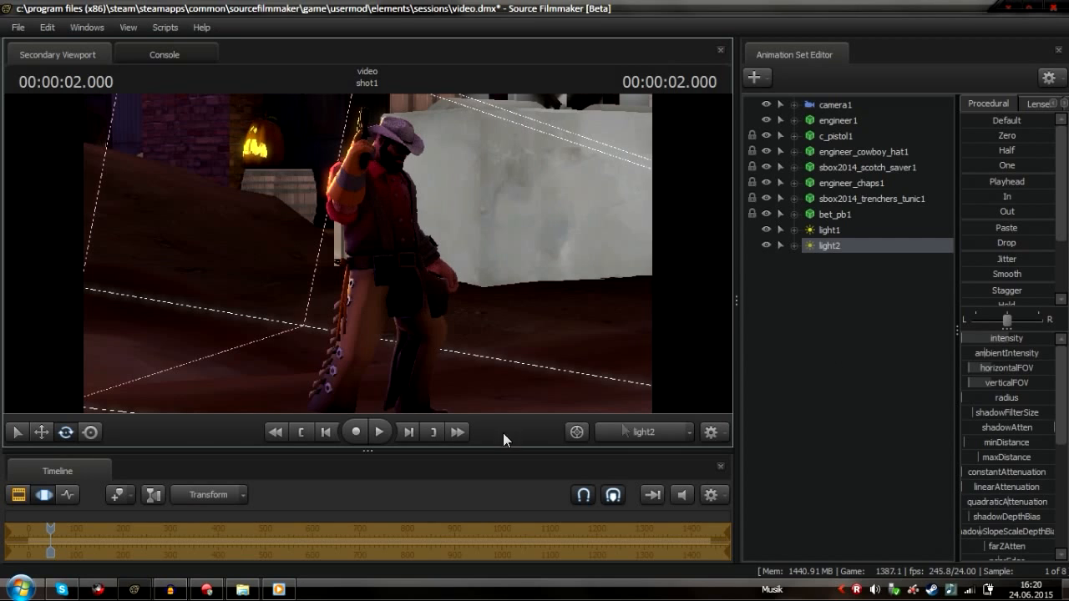
Return the viewport to camera1 and fine-tune light2's intensity
click(636, 433)
click(637, 432)
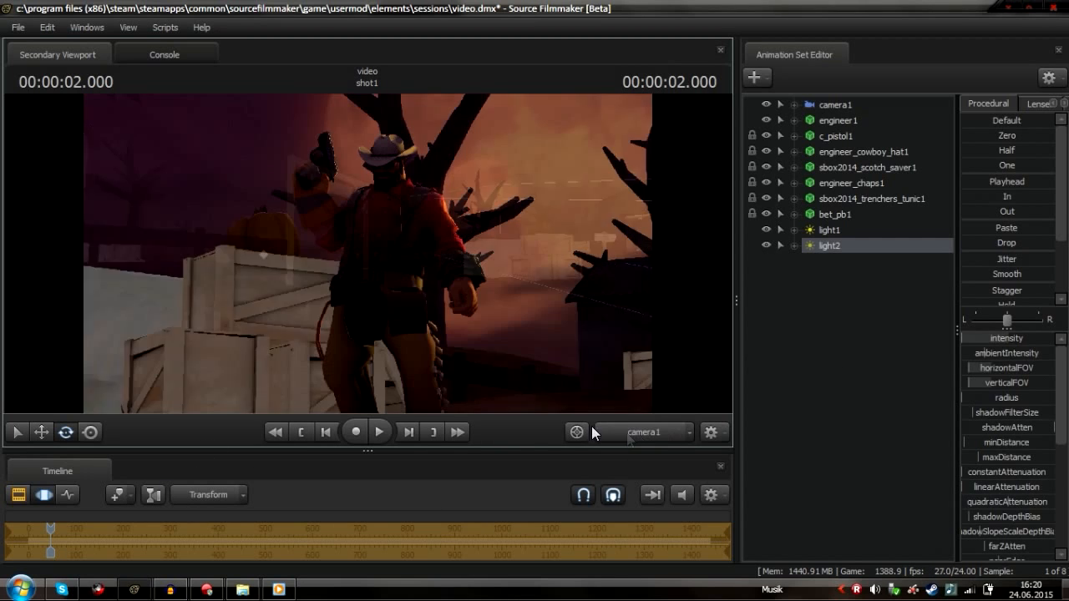
drag(970, 339, 978, 369)
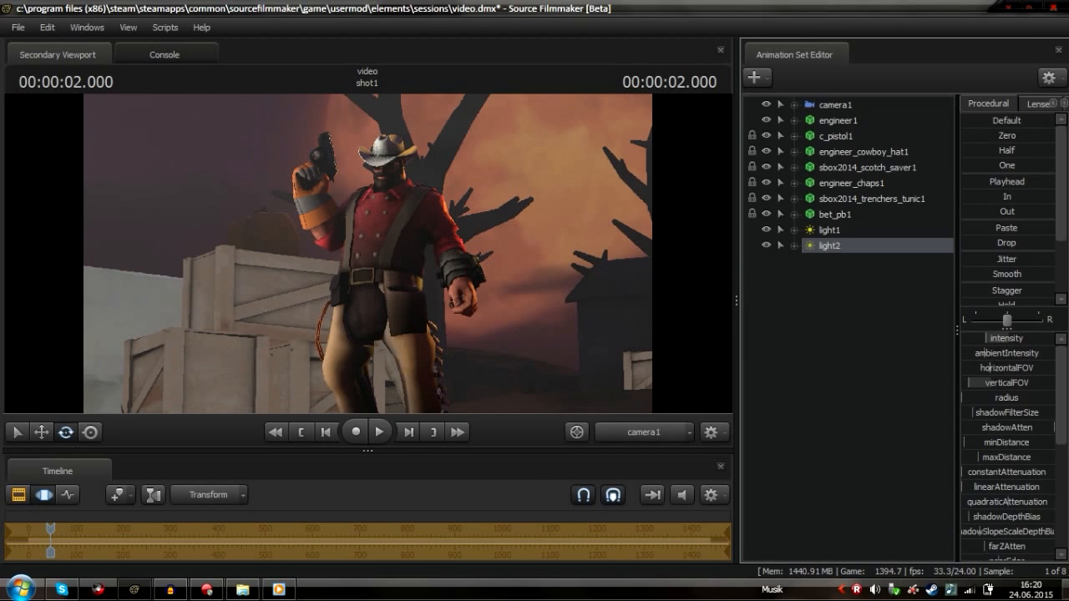
mouse_move(984, 339)
mouse_down()
mouse_move(971, 338)
mouse_move(1018, 338)
mouse_move(977, 338)
mouse_up()
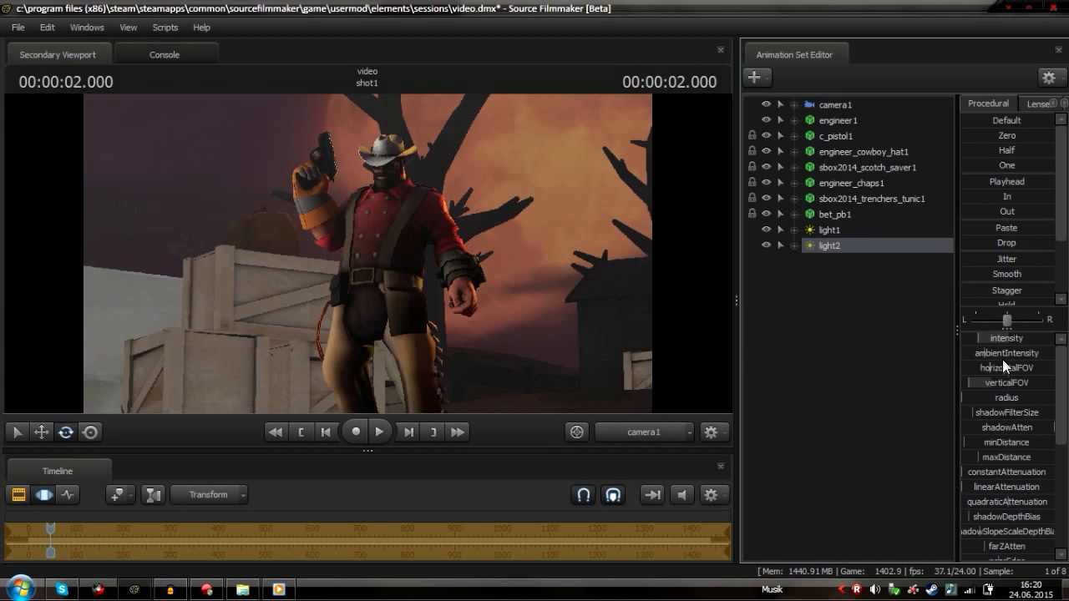
drag(1001, 338, 1008, 338)
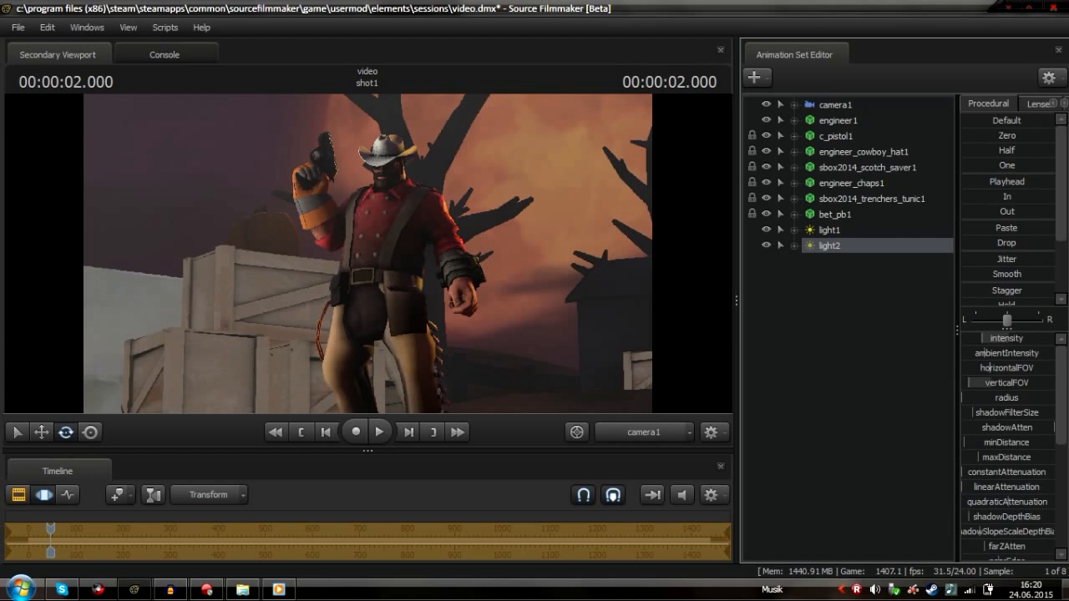
Lower light2's color_blue value and raise its volumetricIntensity slightly
scroll(1014, 411, down, 5)
scroll(1009, 413, up, 5)
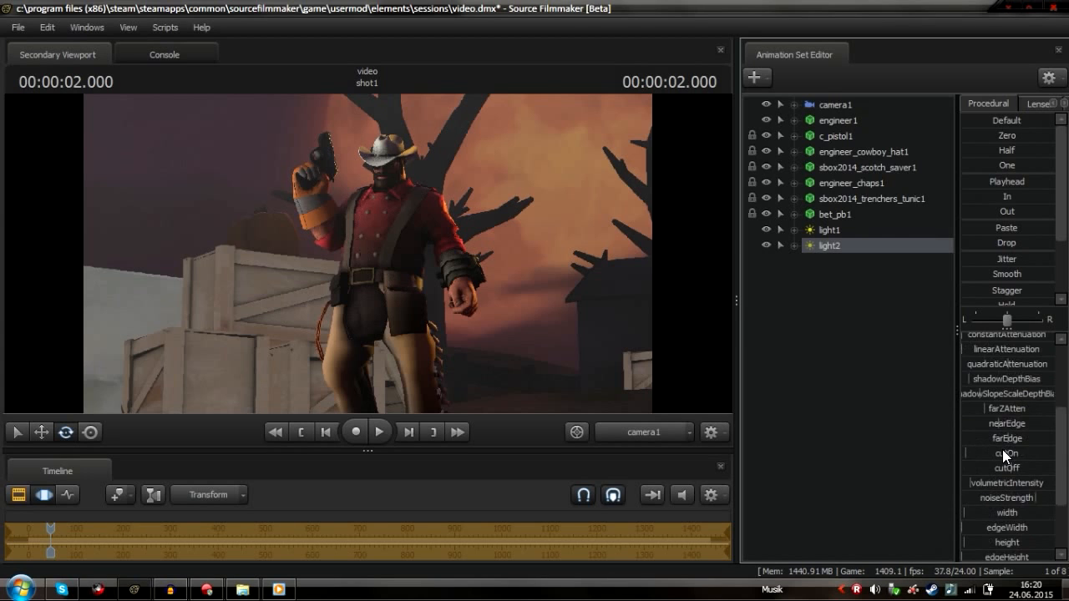
click(1027, 427)
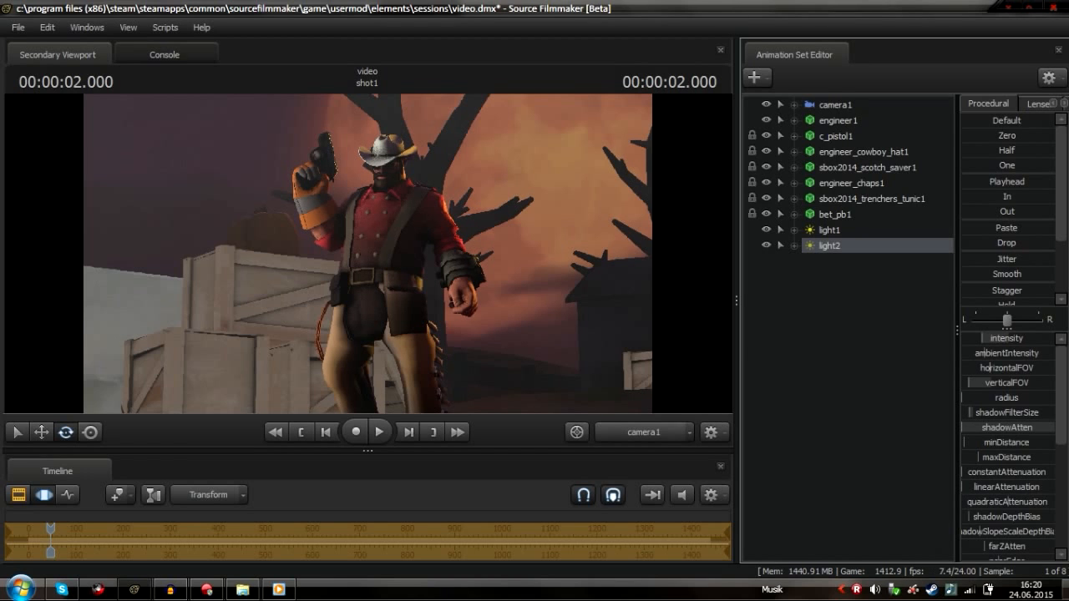
scroll(1009, 451, down, 5)
drag(1025, 509, 978, 510)
drag(1053, 493, 989, 508)
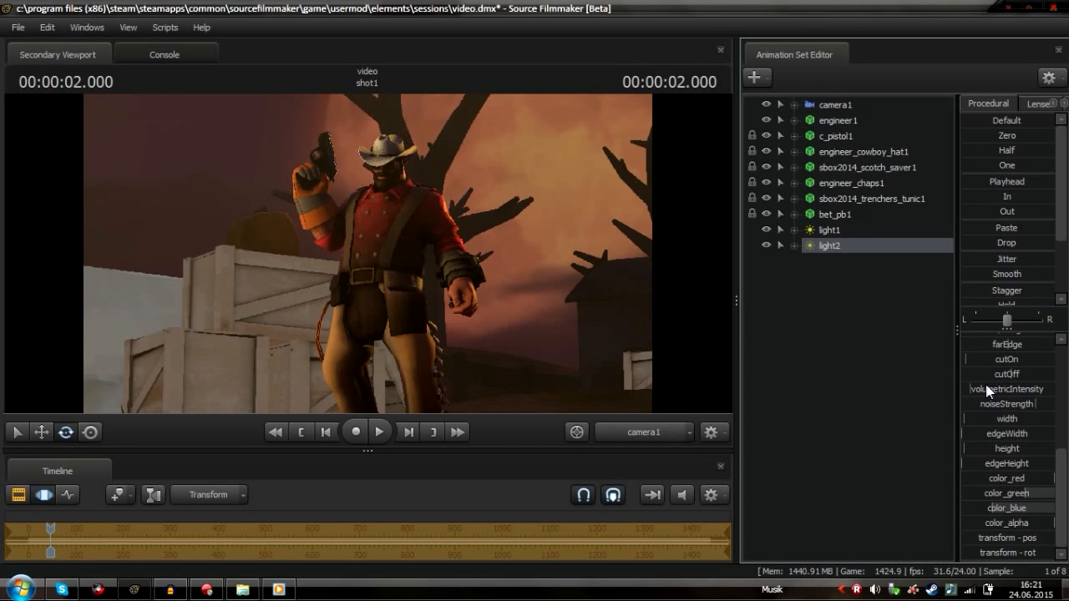
drag(970, 389, 979, 389)
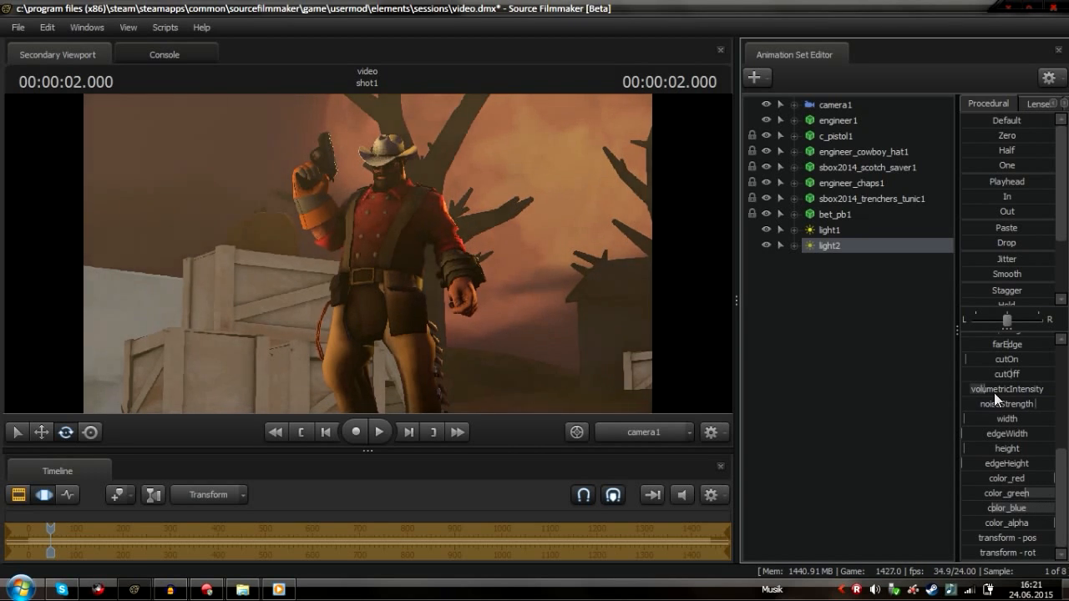
click(43, 494)
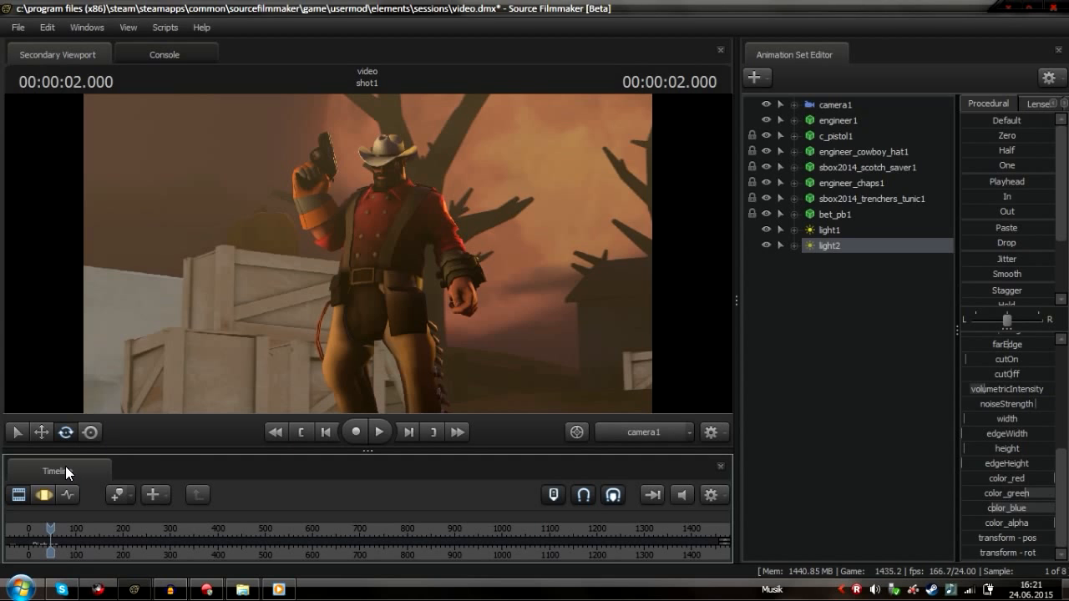
View the scene briefly through the Work Camera and switch the viewport back to camera1
click(633, 437)
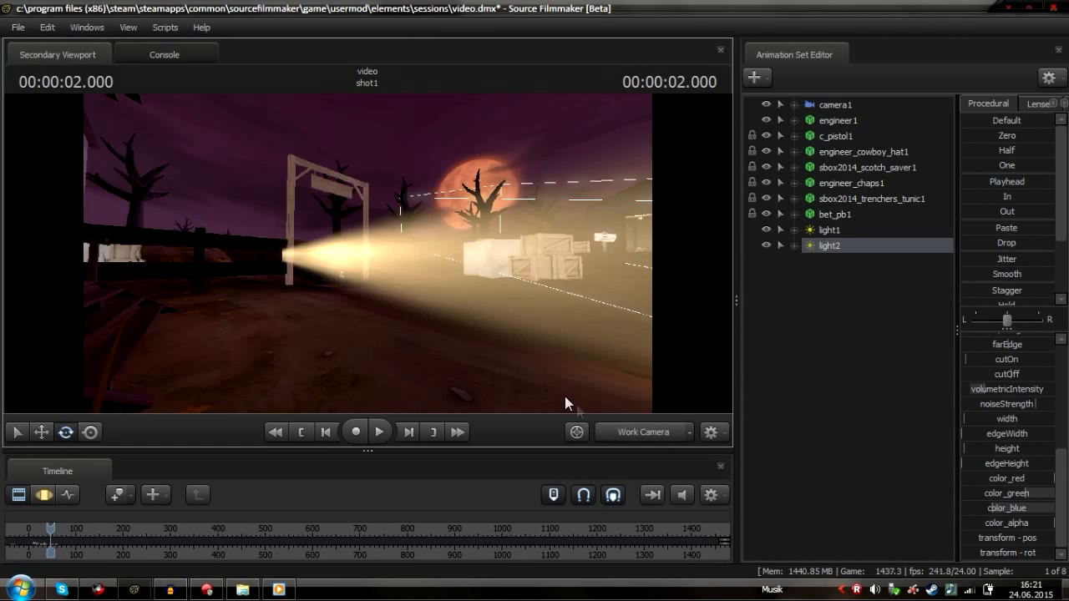
key(w)
mouse_move(367, 254)
mouse_down()
mouse_move(518, 254)
mouse_move(367, 253)
mouse_up()
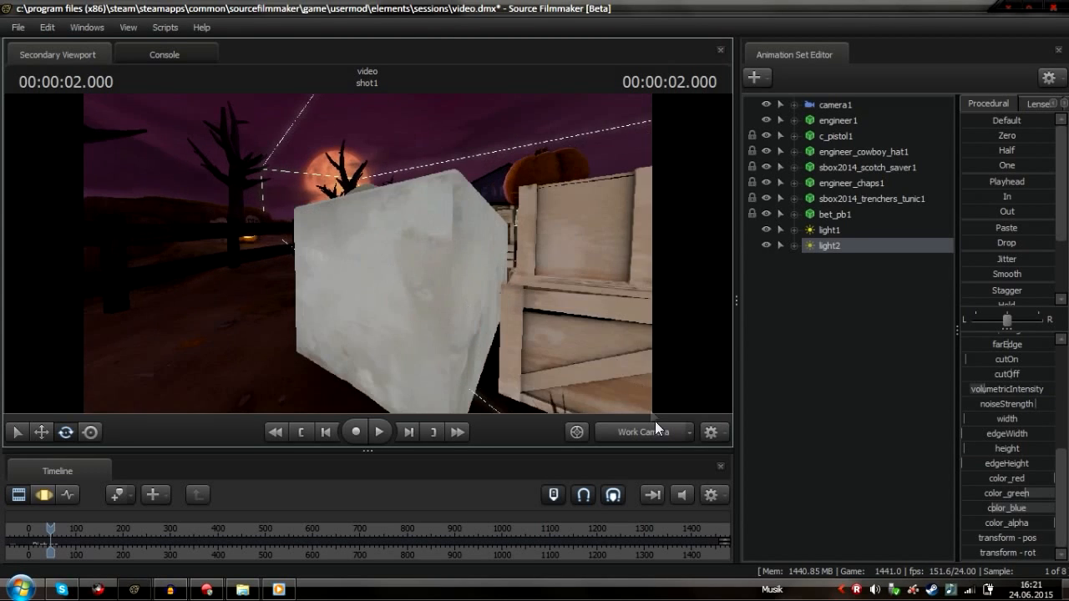
click(666, 432)
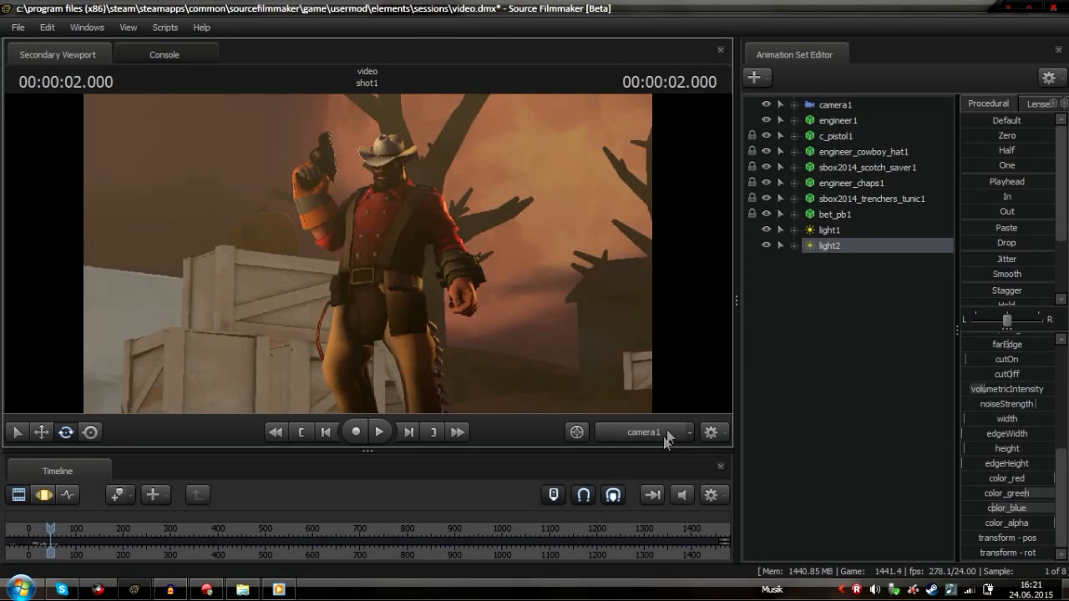
Select camera1 in the Motion Editor and reframe the shot closer to the Engineer
click(835, 105)
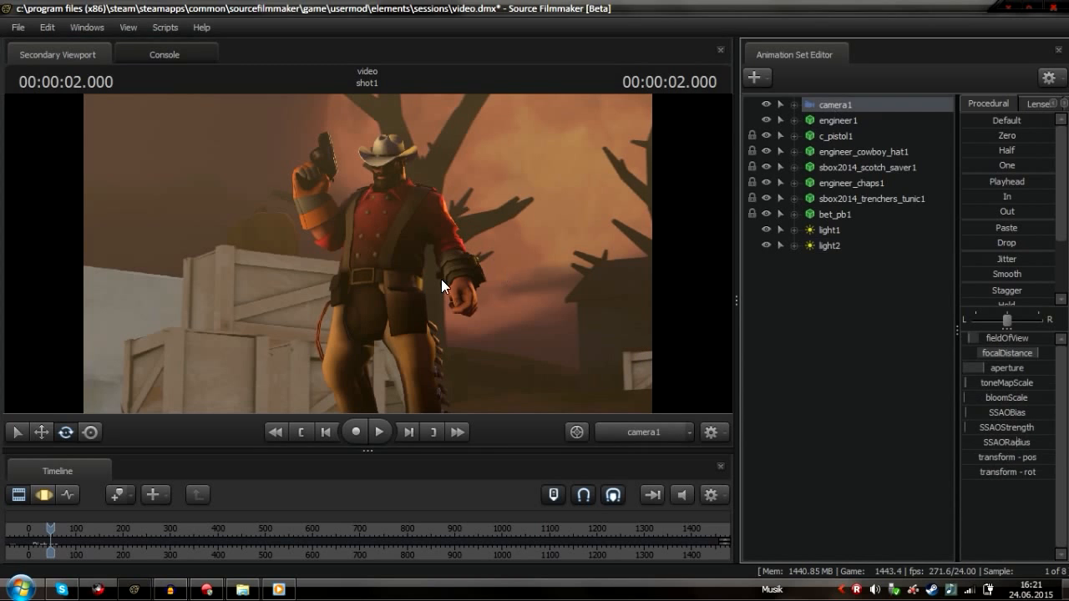
click(34, 494)
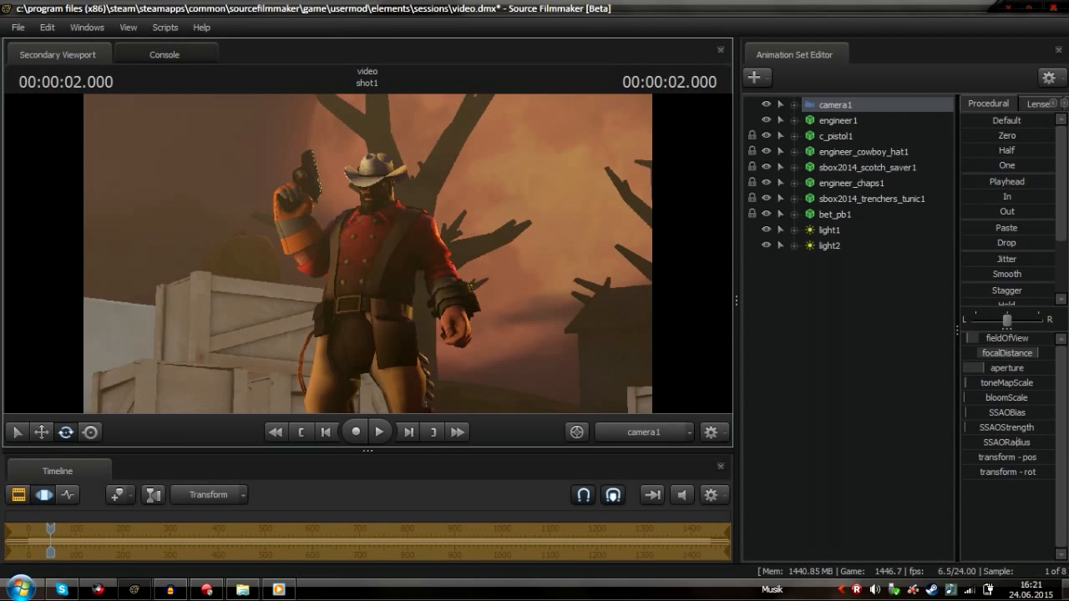
scroll(367, 253, up, 3)
drag(368, 253, 421, 248)
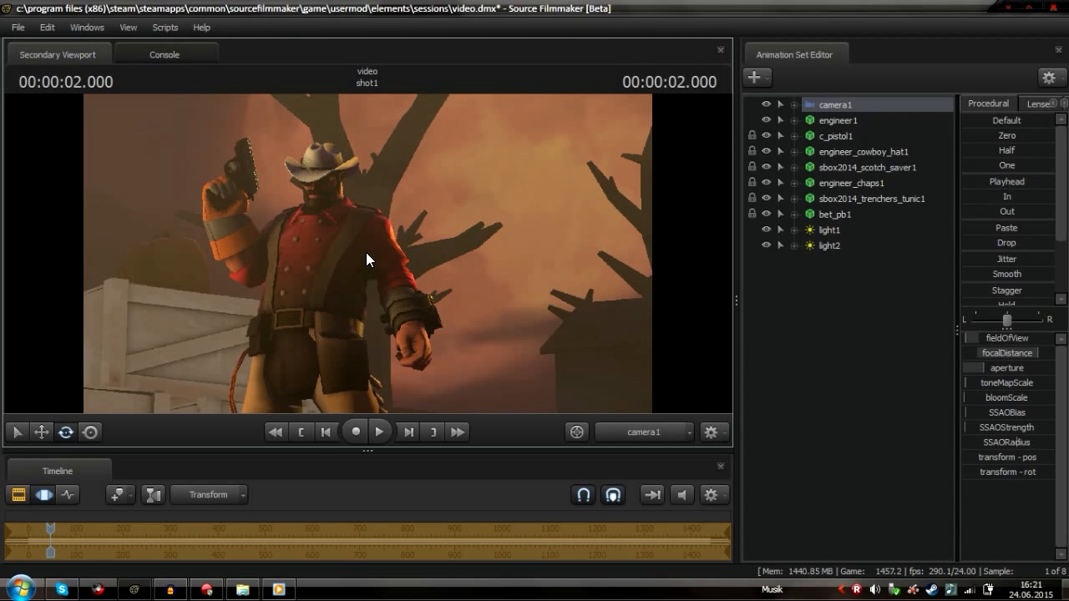
mouse_move(466, 257)
mouse_down()
mouse_move(381, 256)
mouse_move(479, 256)
mouse_move(472, 249)
mouse_up()
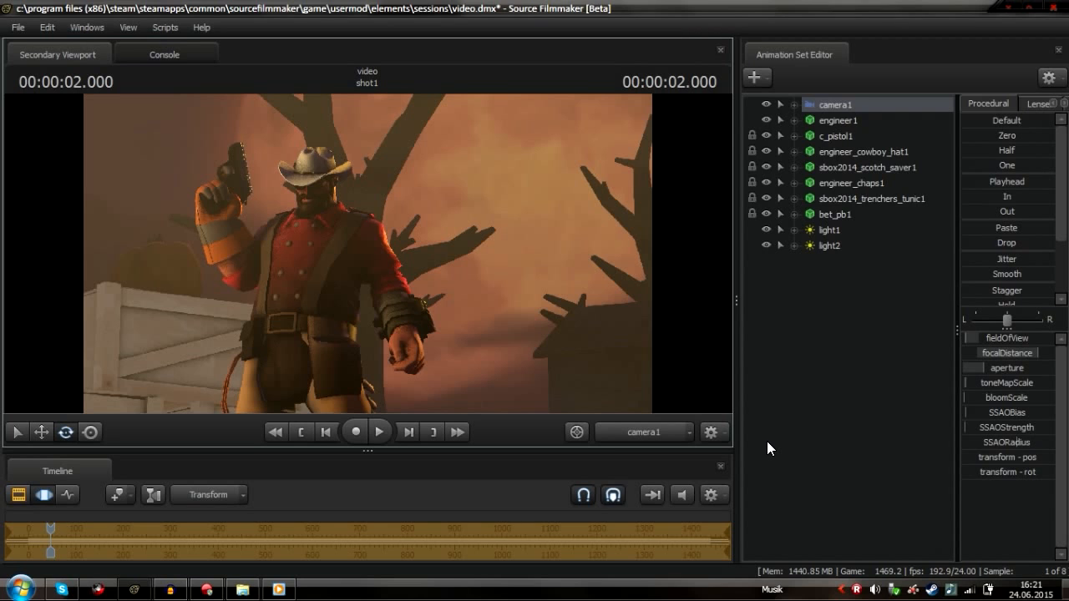
click(893, 376)
right_click(860, 346)
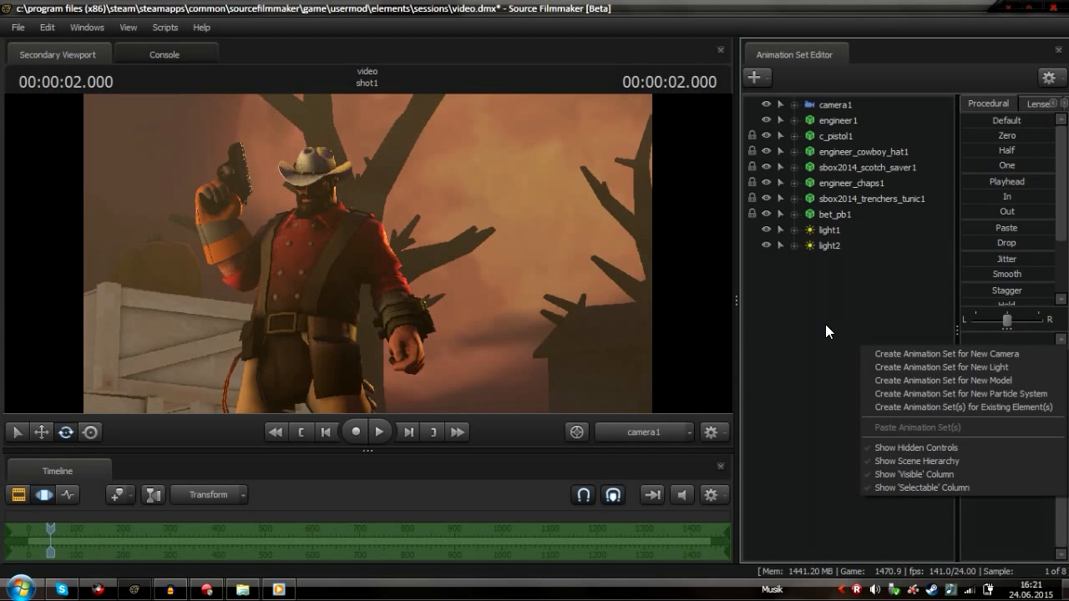
click(649, 255)
Fine-tune camera1's position for a slightly tighter framing of the Engineer
mouse_move(611, 250)
mouse_down()
mouse_move(612, 267)
mouse_move(611, 242)
mouse_up()
key(z)
key(x)
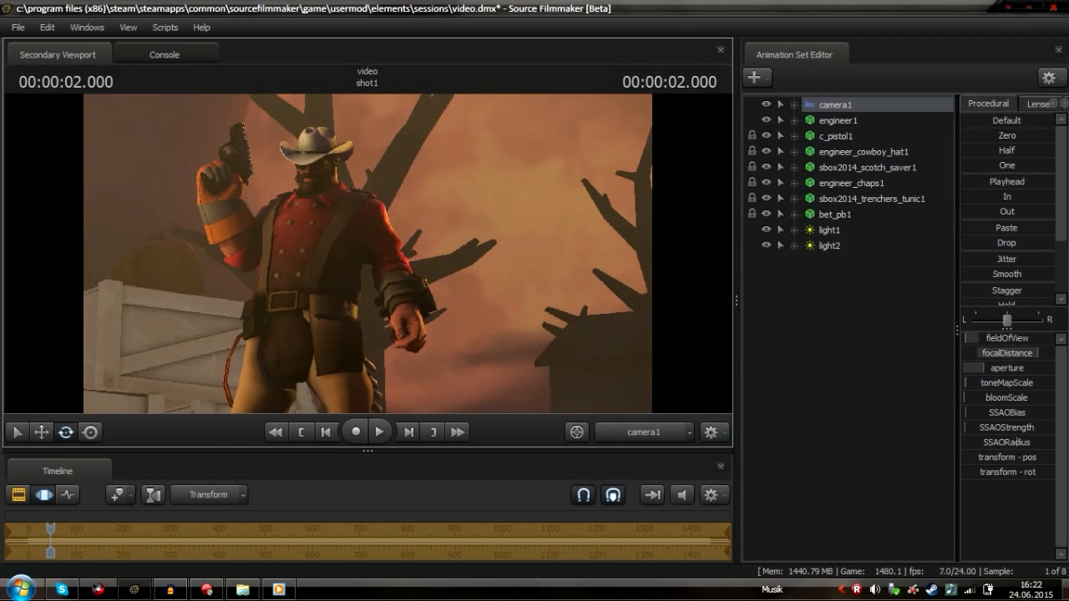
mouse_move(612, 242)
mouse_down()
mouse_move(599, 244)
mouse_move(611, 245)
mouse_up()
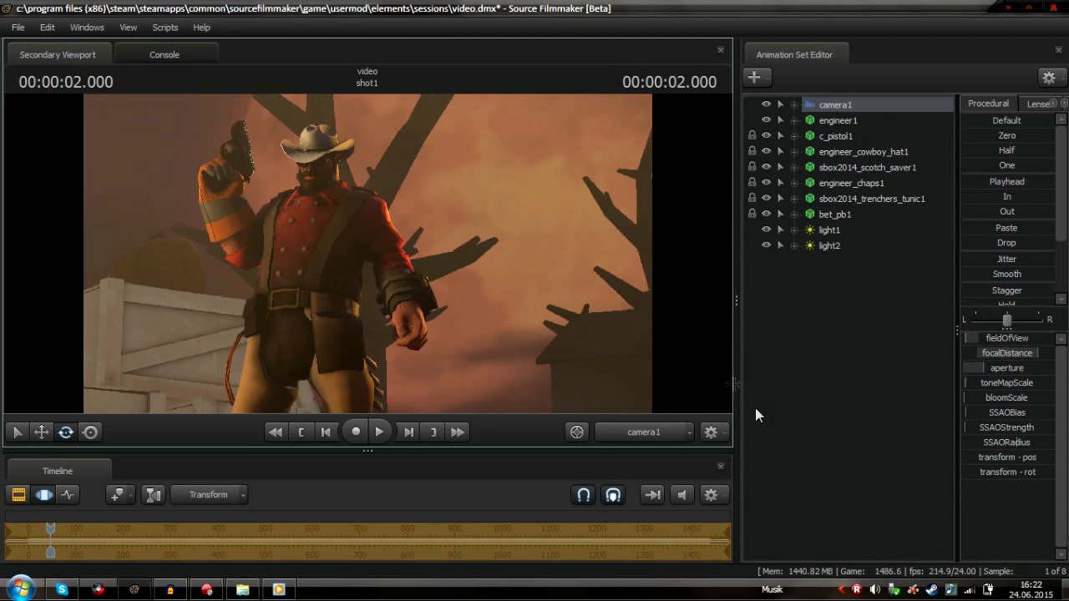
Create a new light, aim it at the Engineer from its own view and lower its horizontalFOV
right_click(831, 338)
click(910, 369)
drag(835, 264, 420, 363)
drag(419, 363, 366, 252)
key(w)
key(w)
key(s)
click(1010, 341)
drag(1014, 362, 1015, 362)
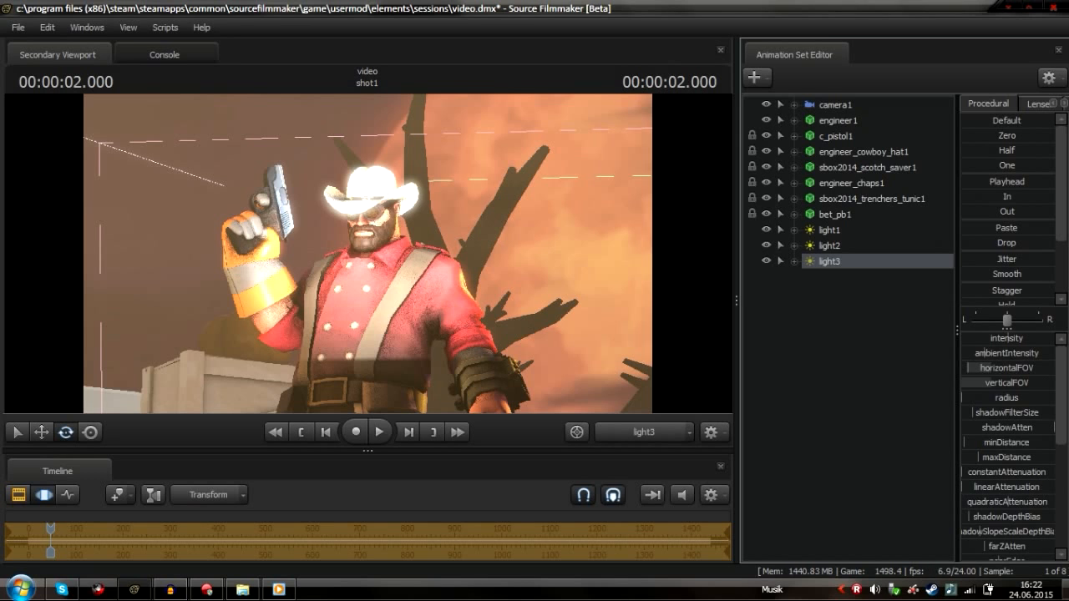
drag(988, 368, 902, 363)
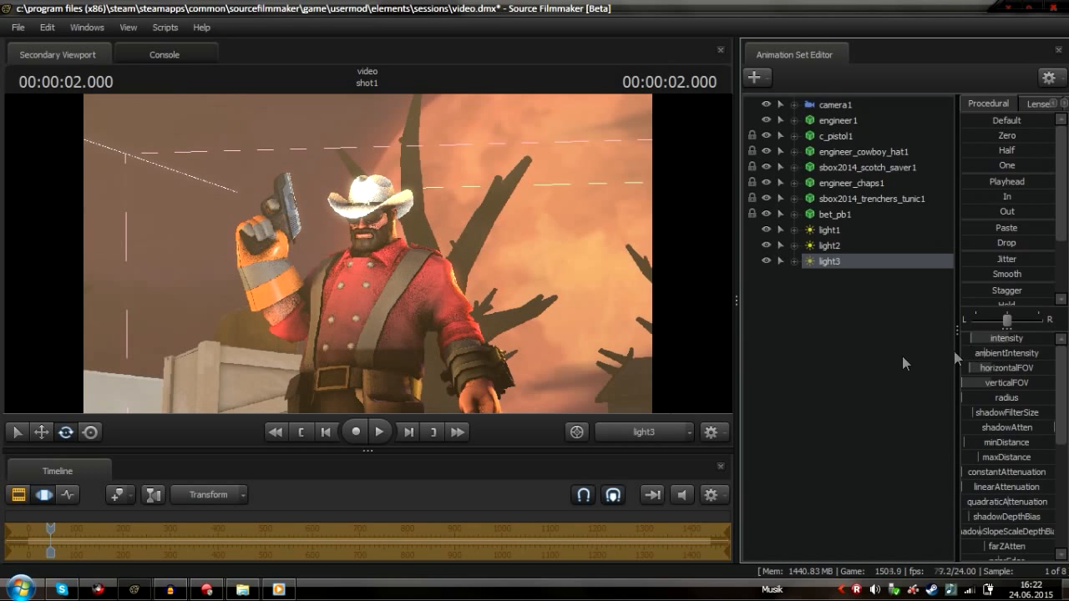
click(649, 432)
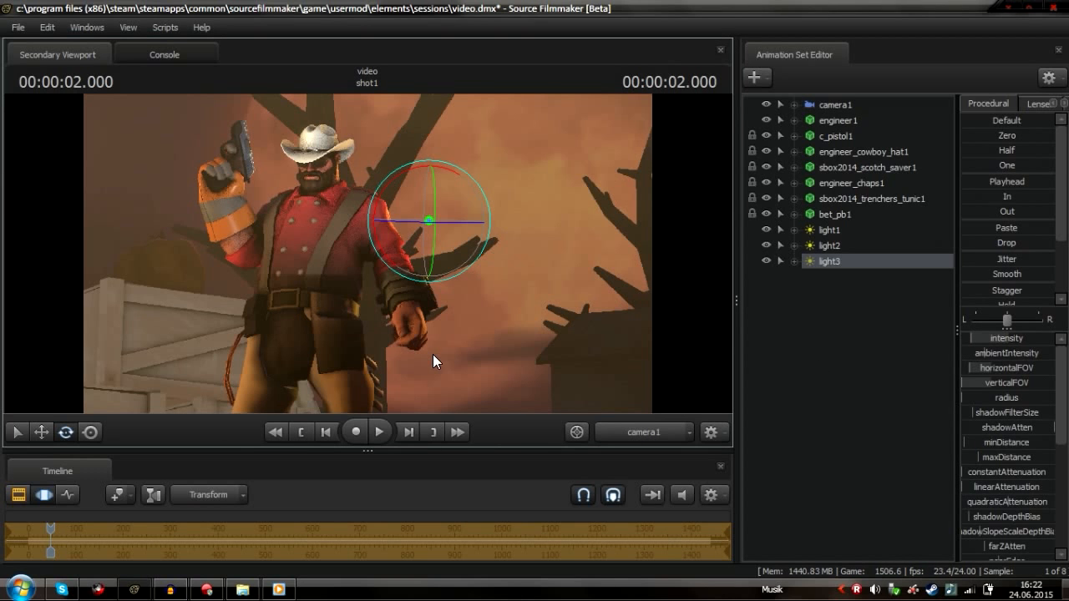
Delete the newly created light's animation set
right_click(840, 261)
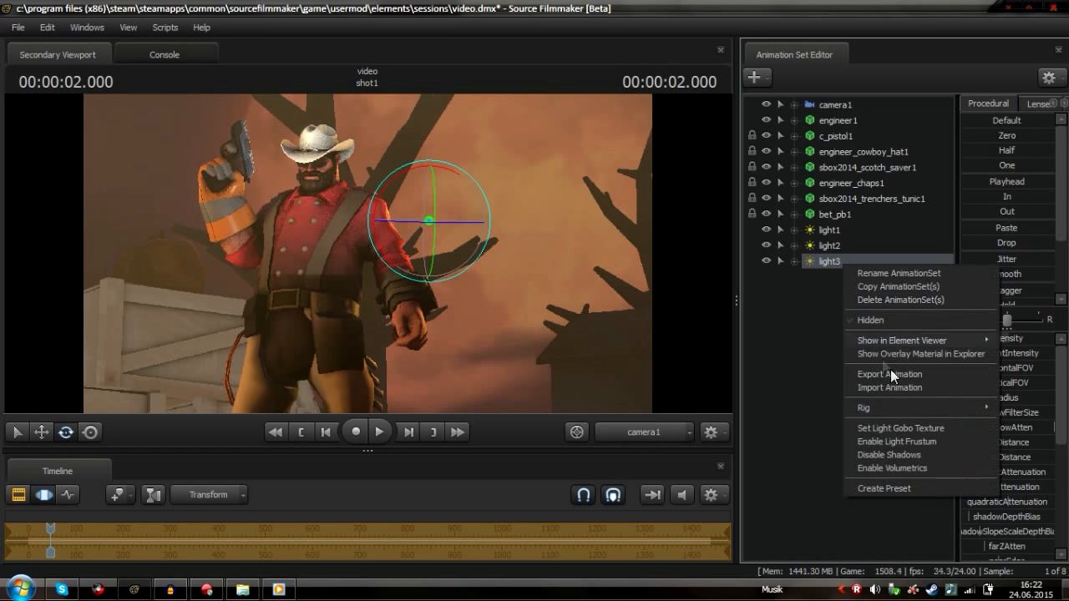
click(905, 299)
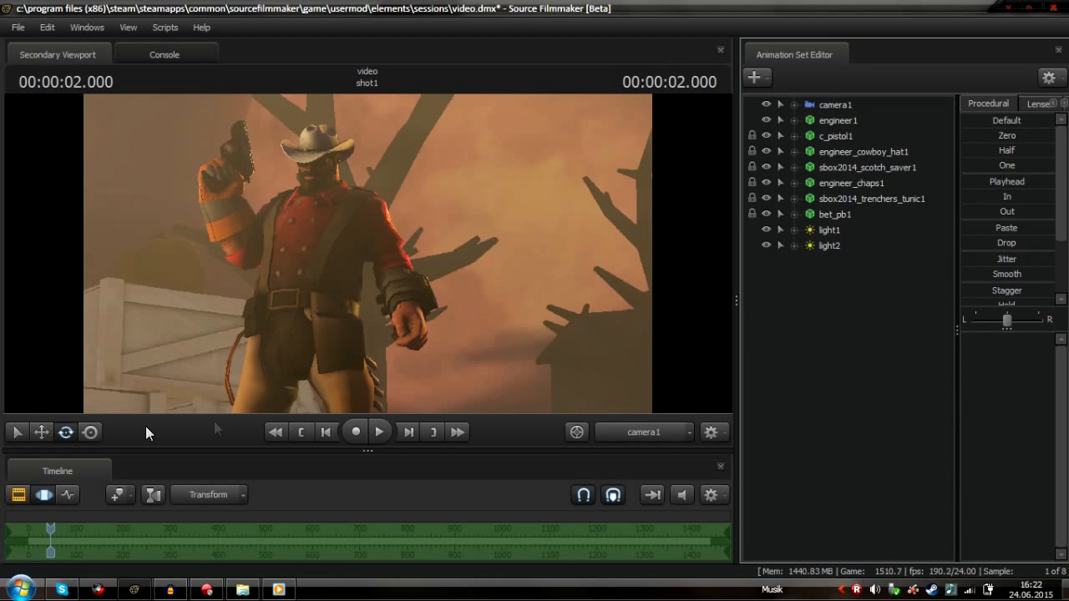
click(13, 496)
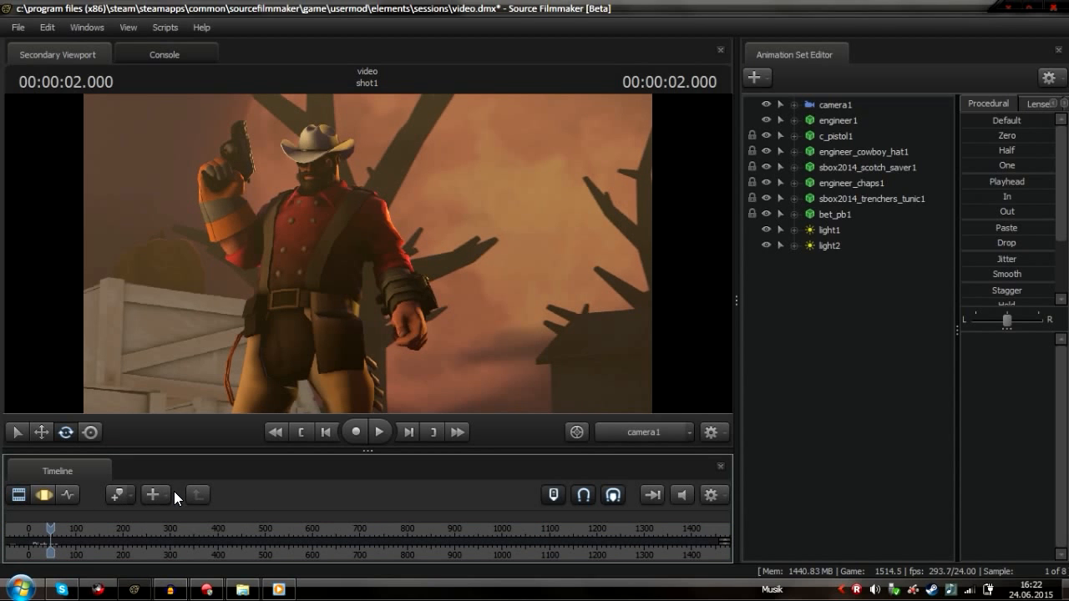
click(39, 497)
Fly the Work Camera around the map to inspect the scene's lighting, then return to camera1
click(618, 438)
drag(578, 331, 724, 321)
key(w)
key(w)
key(w)
drag(251, 283, 334, 309)
key(w)
key(s)
key(d)
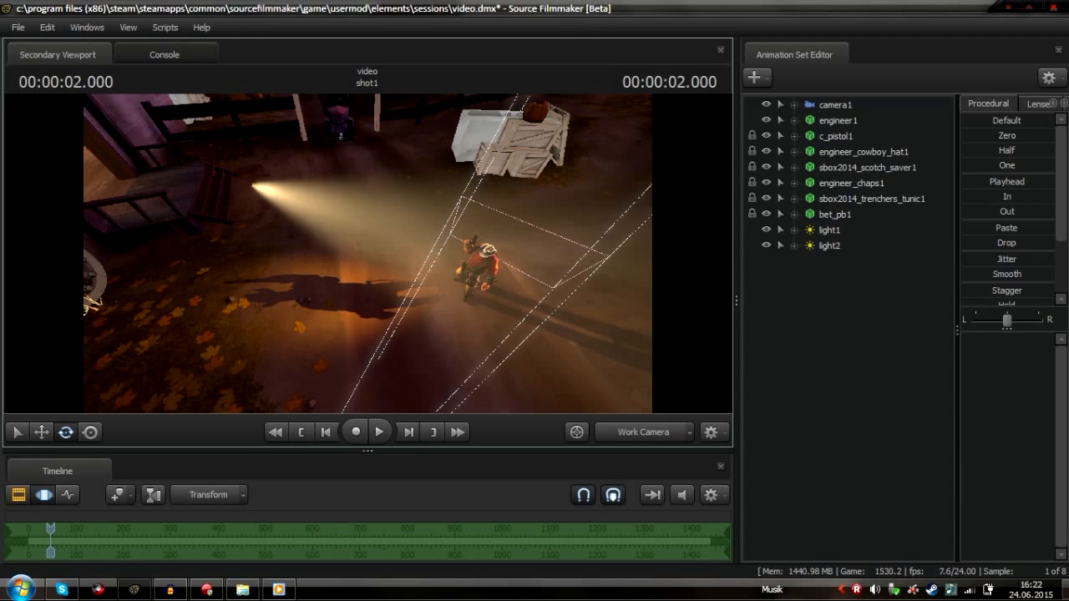
drag(524, 360, 568, 300)
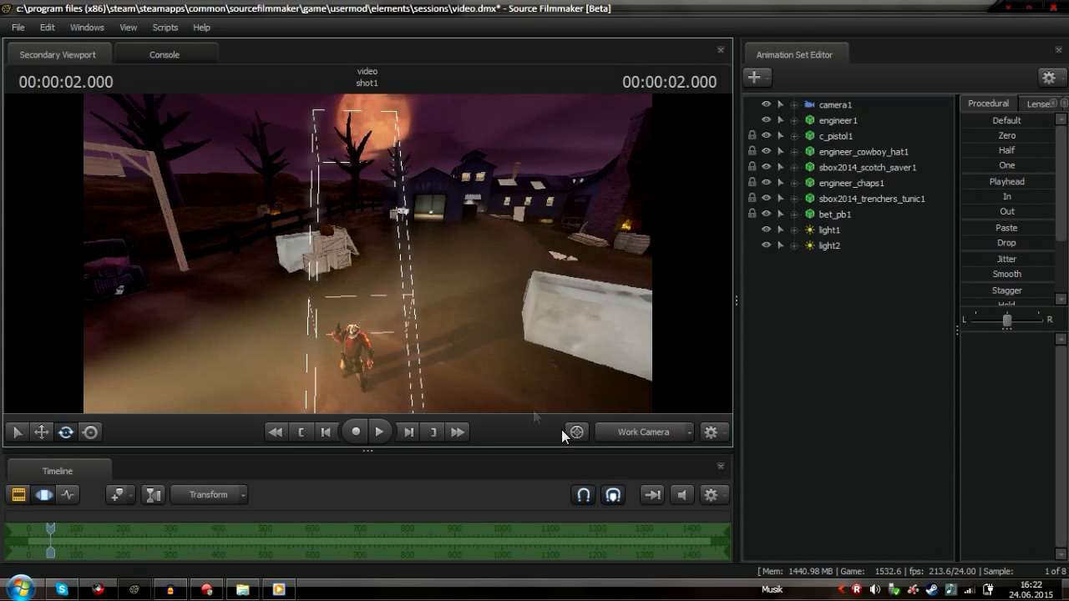
click(643, 432)
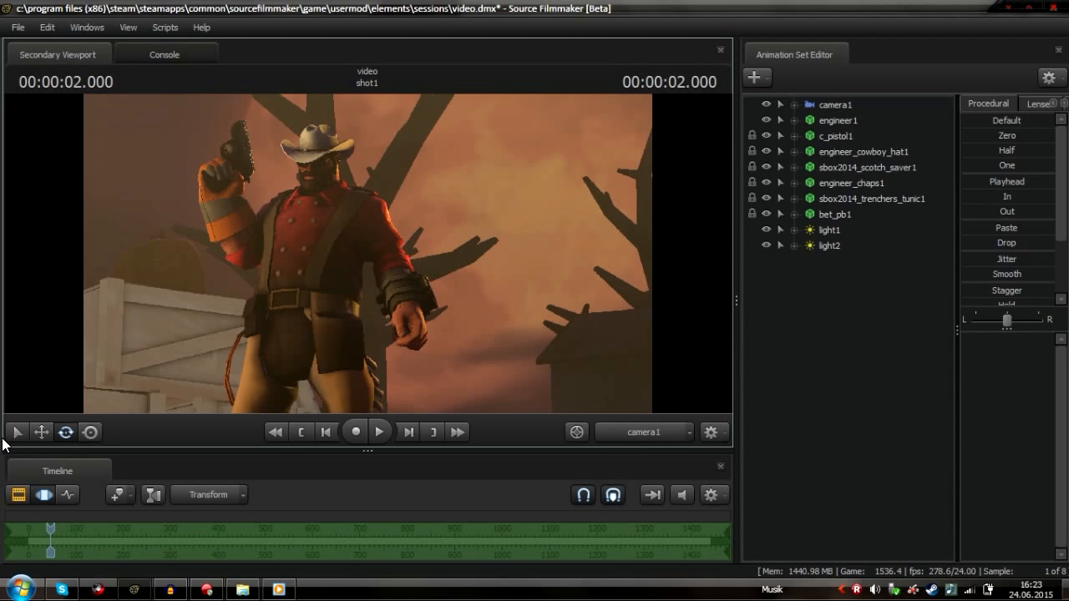
Select light2 and raise its volumetricIntensity
click(38, 498)
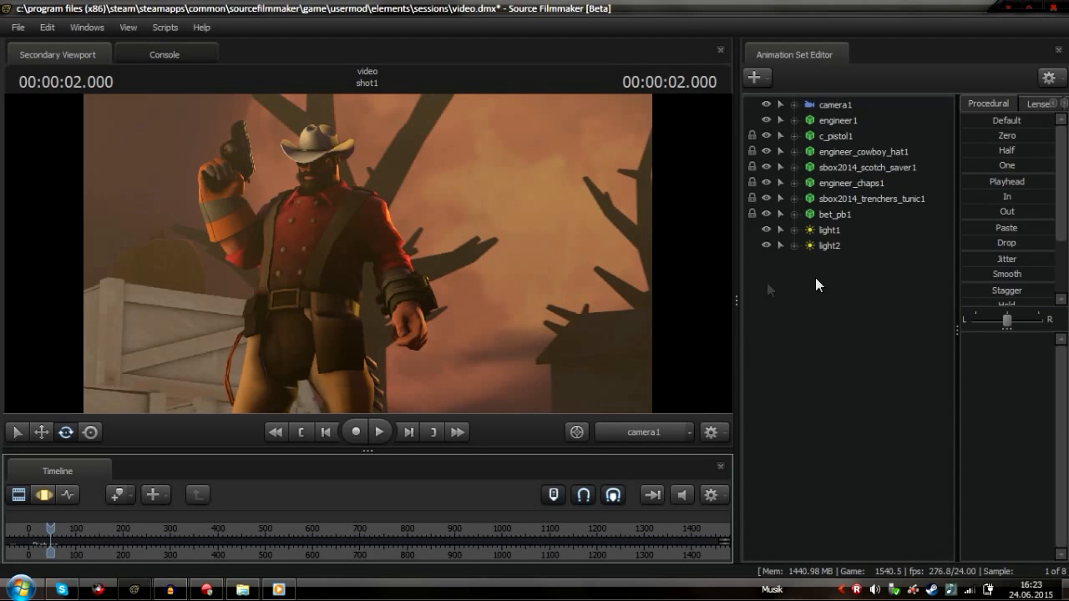
click(821, 245)
scroll(1015, 451, down, 5)
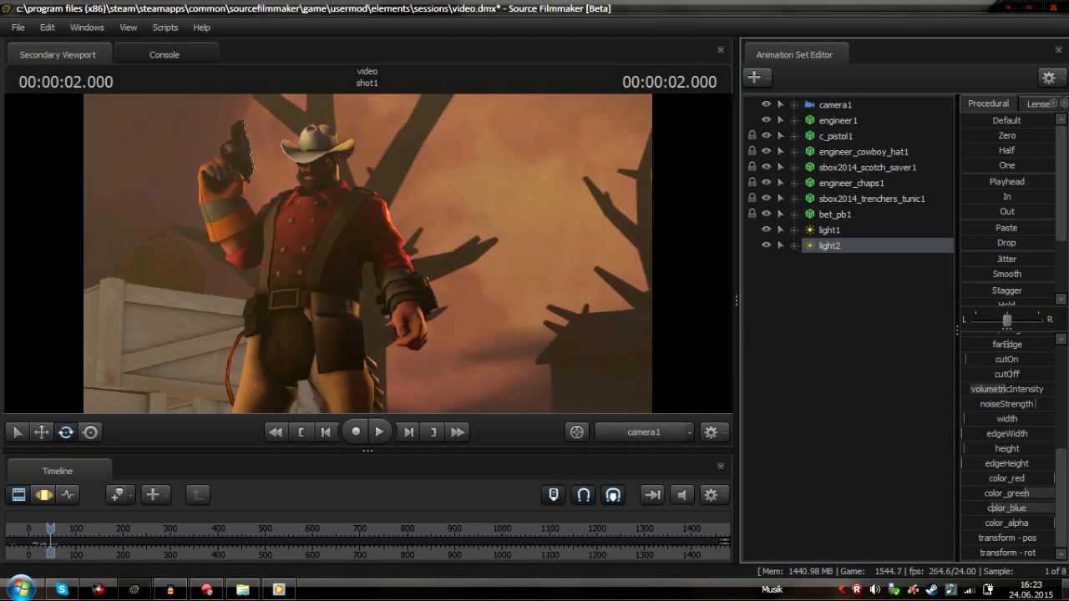
click(1021, 389)
drag(1022, 388, 1036, 388)
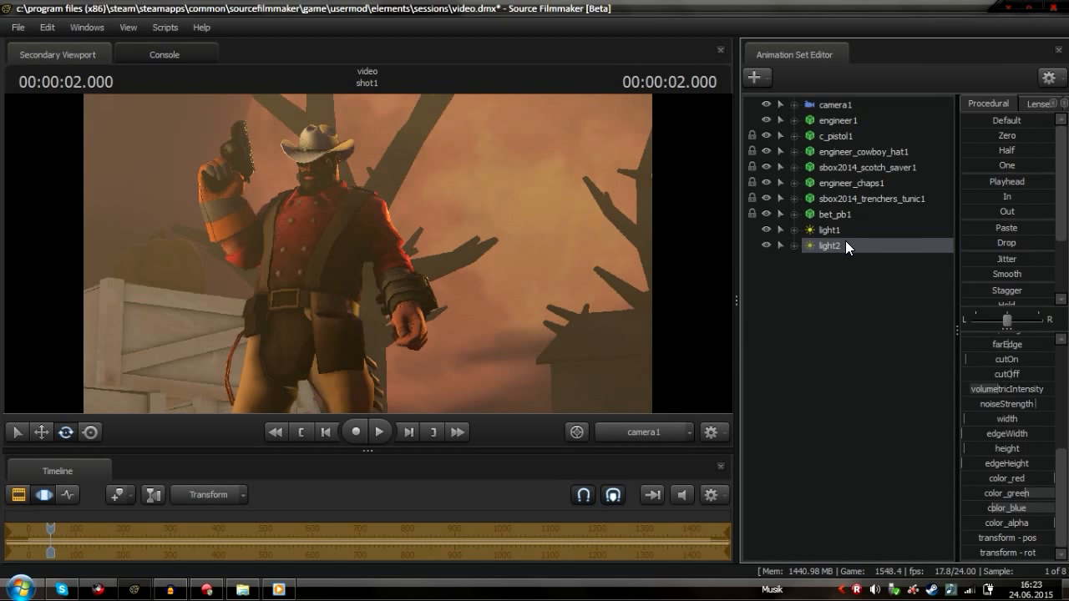
Pull light2 back and re-aim it at the Engineer from the light's point of view
drag(846, 244, 552, 262)
click(551, 262)
key(x)
key(x)
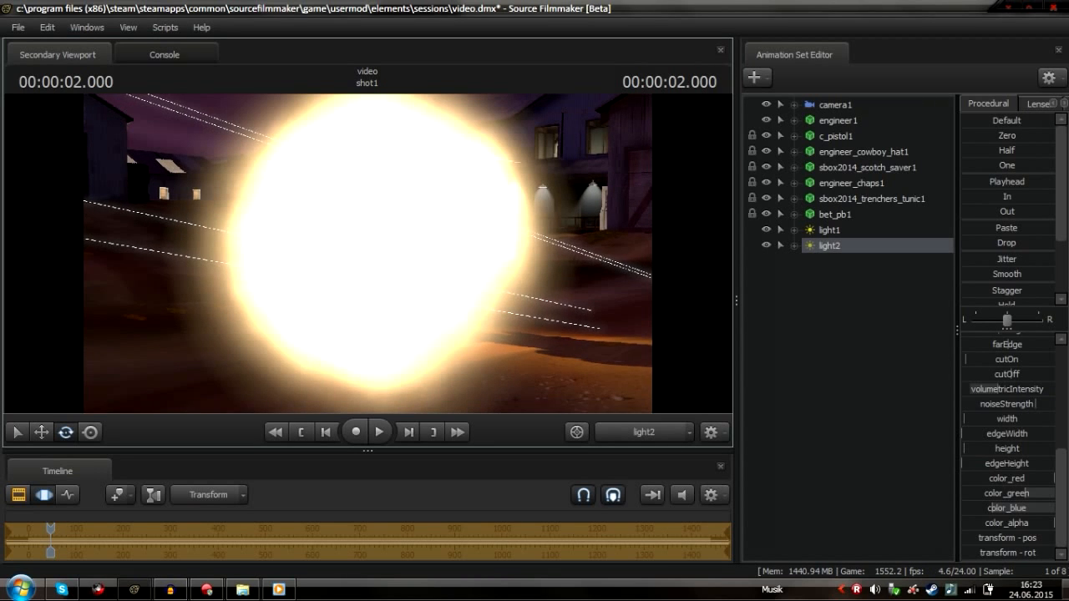
key(x)
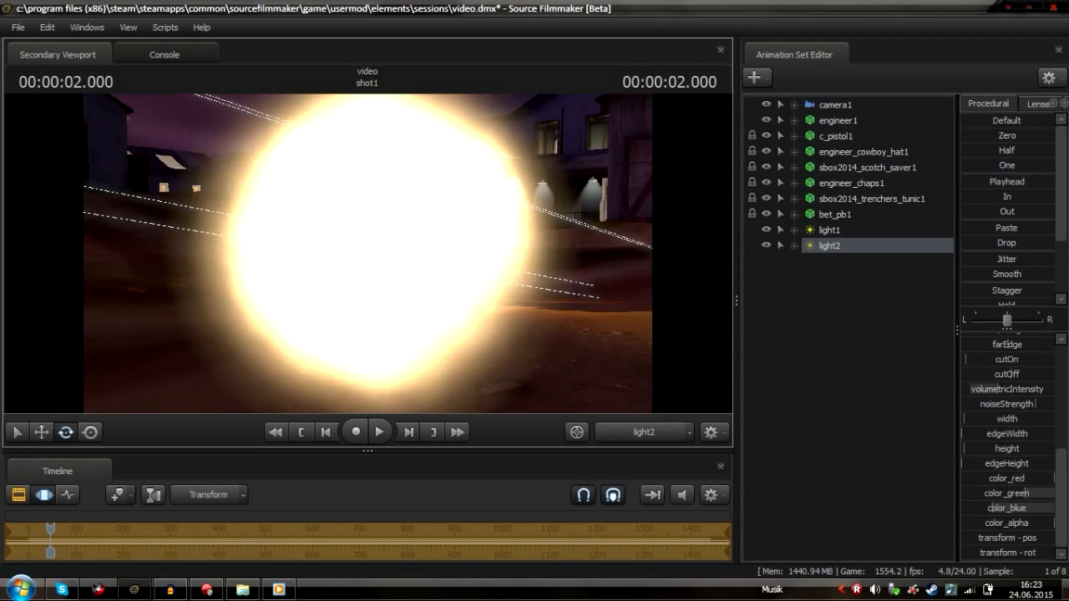
drag(366, 253, 373, 211)
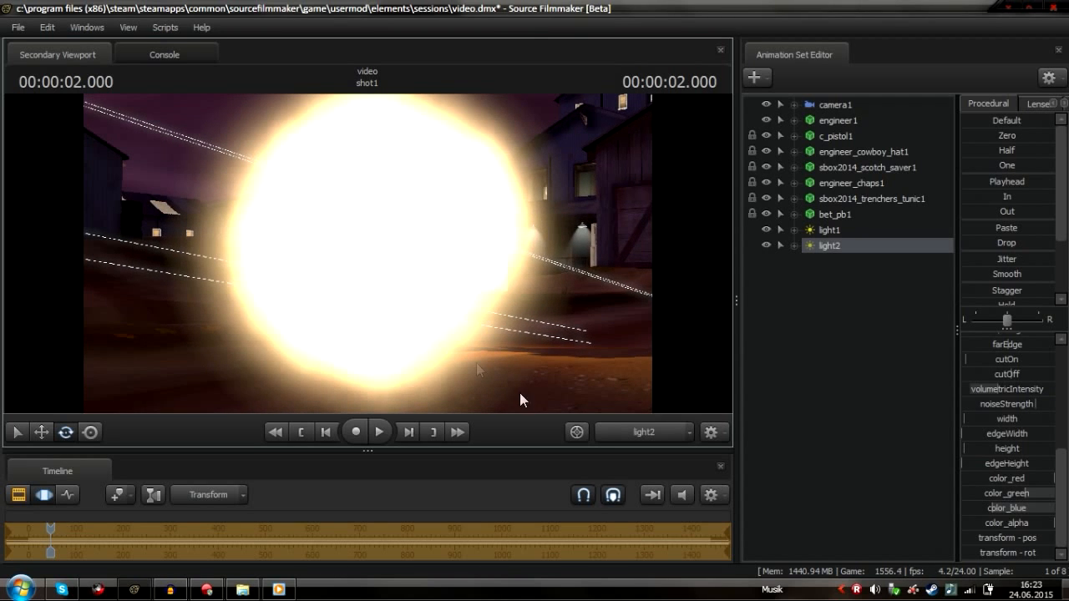
click(630, 431)
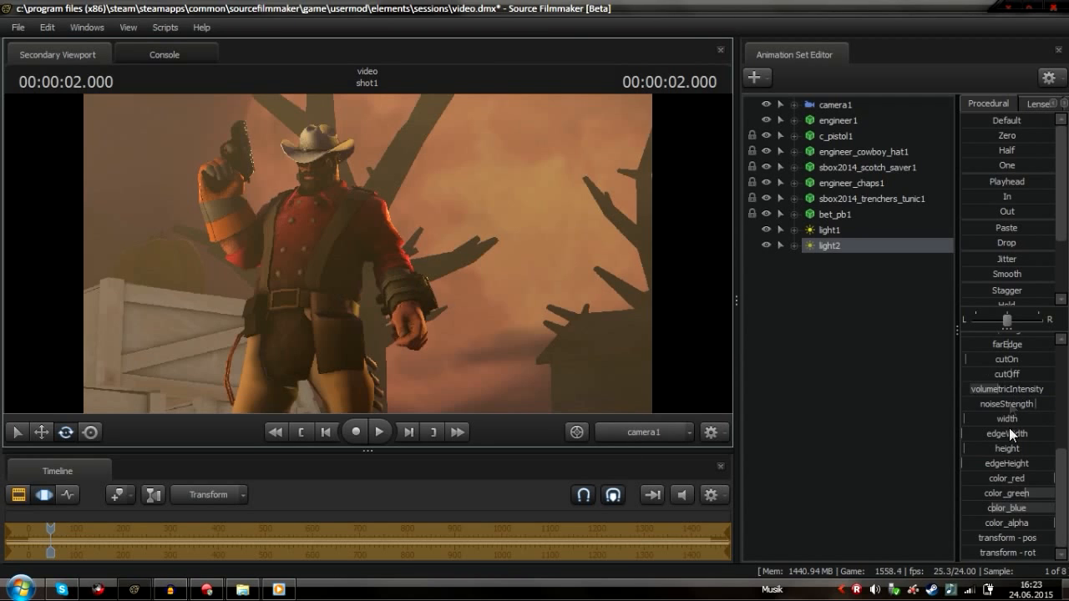
Adjust light2's volumetricIntensity slightly and re-aim the light from its own view once more
mouse_move(994, 387)
mouse_down()
mouse_move(1017, 388)
mouse_move(1005, 396)
mouse_up()
scroll(1004, 396, up, 5)
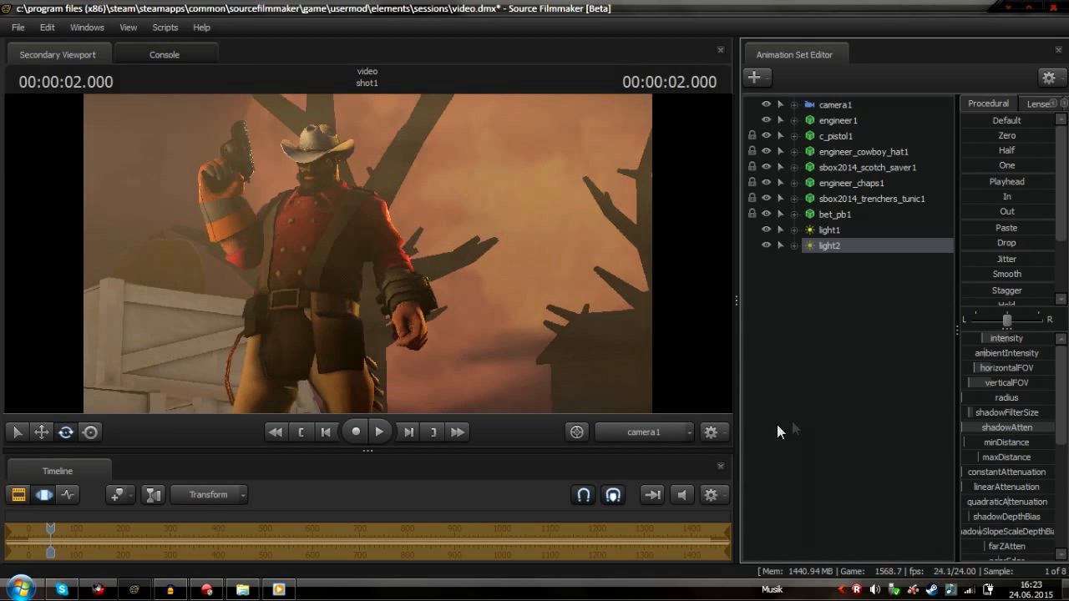
click(639, 432)
drag(835, 247, 491, 276)
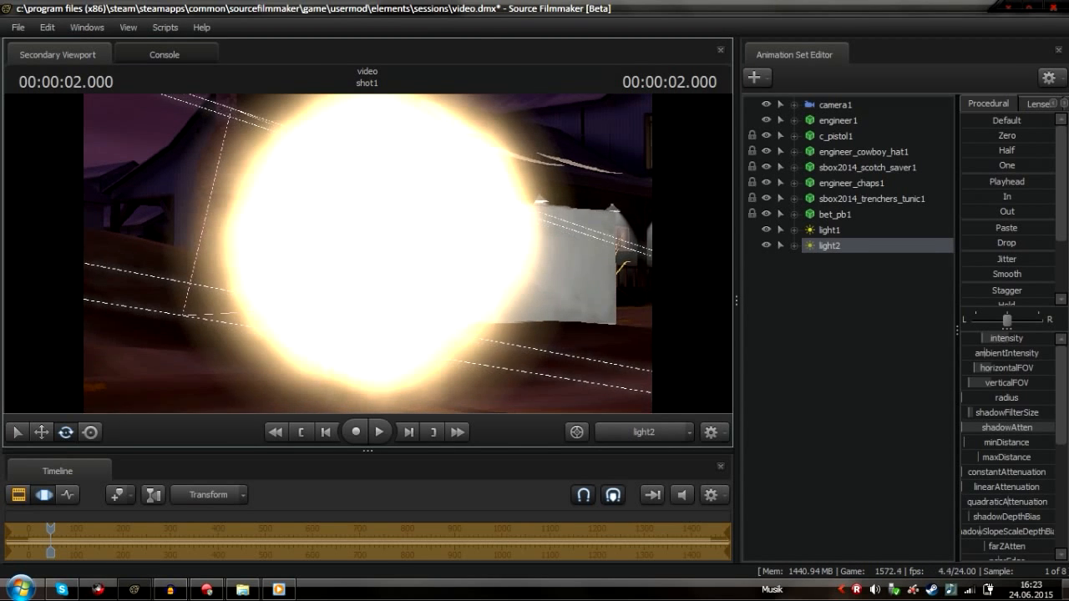
key(x)
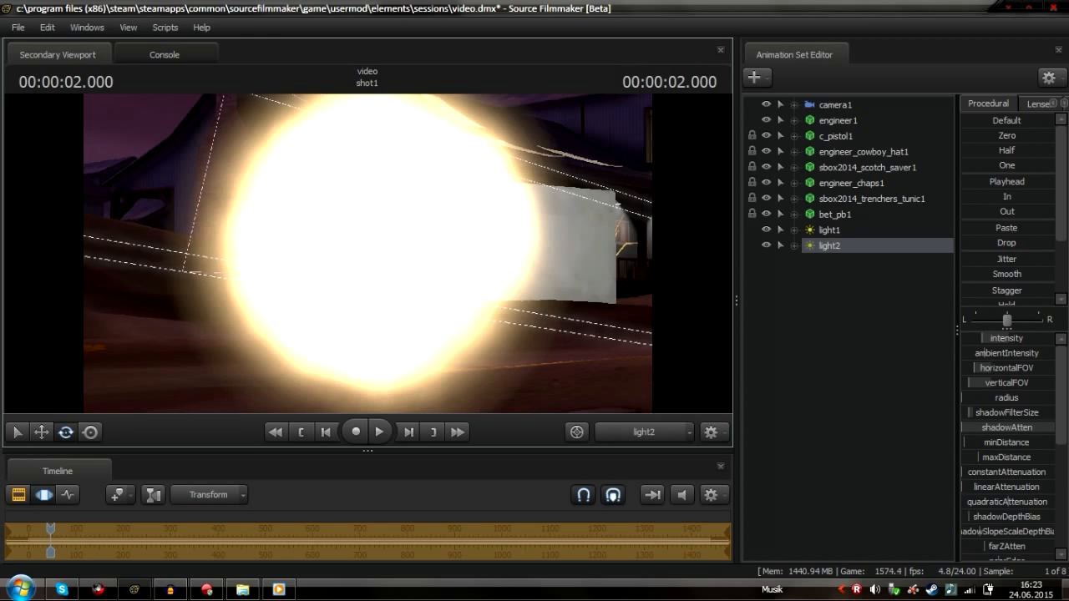
drag(370, 260, 370, 223)
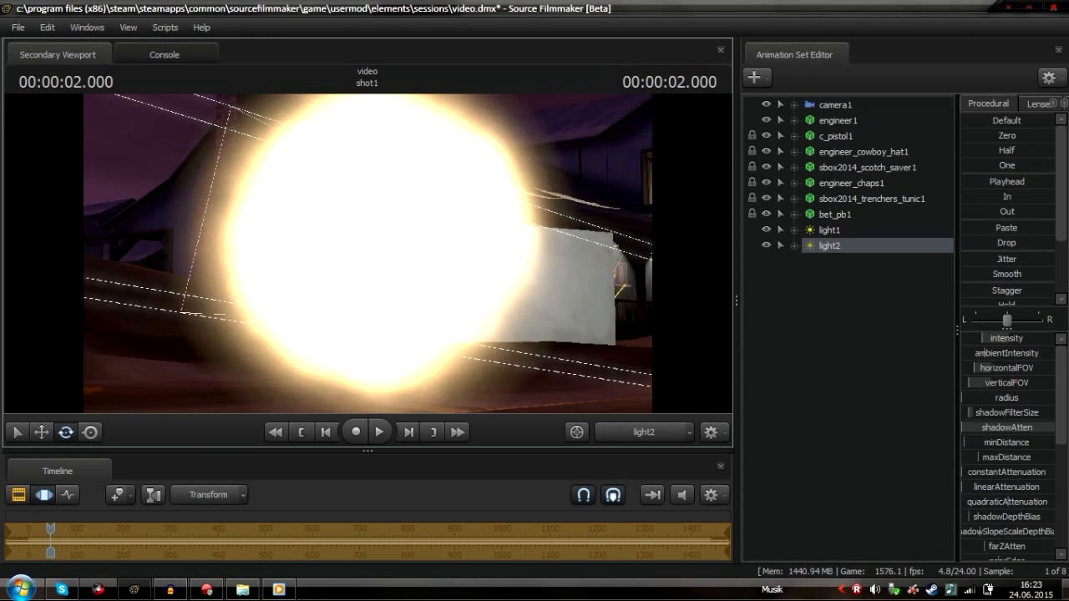
click(621, 431)
click(620, 431)
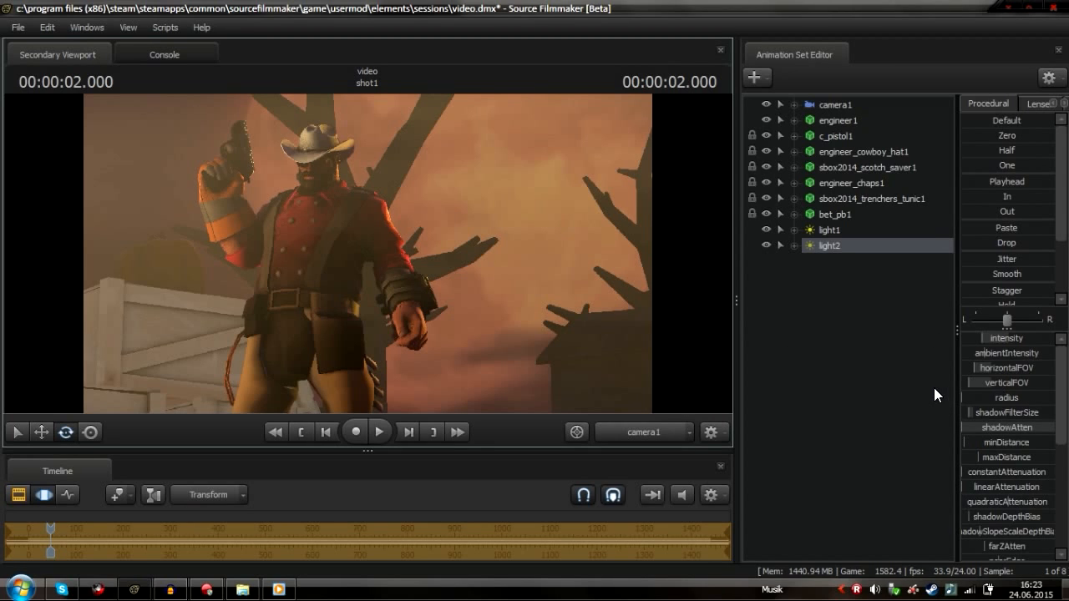
Fine-tune light2's intensity and raise its volumetricIntensity a little
mouse_move(1008, 340)
mouse_down()
mouse_move(994, 340)
mouse_move(1007, 340)
mouse_up()
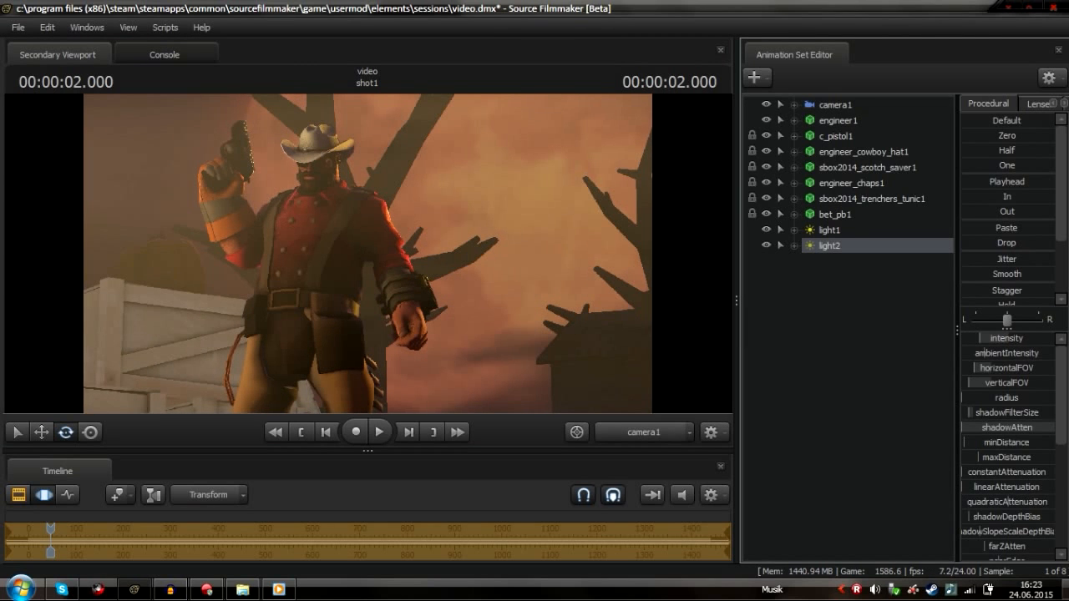
scroll(1035, 424, down, 5)
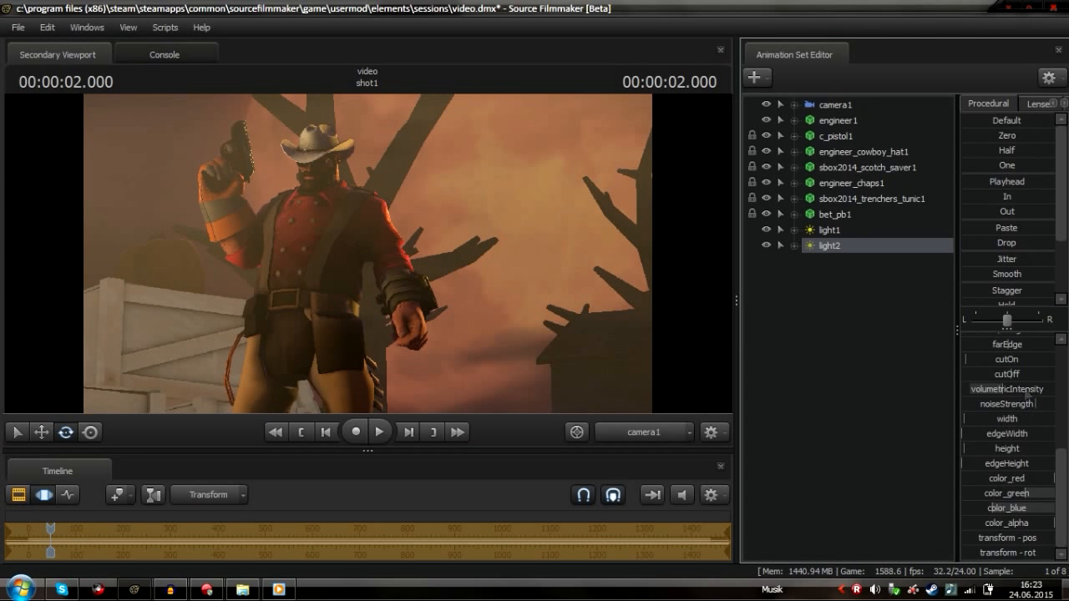
drag(1004, 389, 1017, 389)
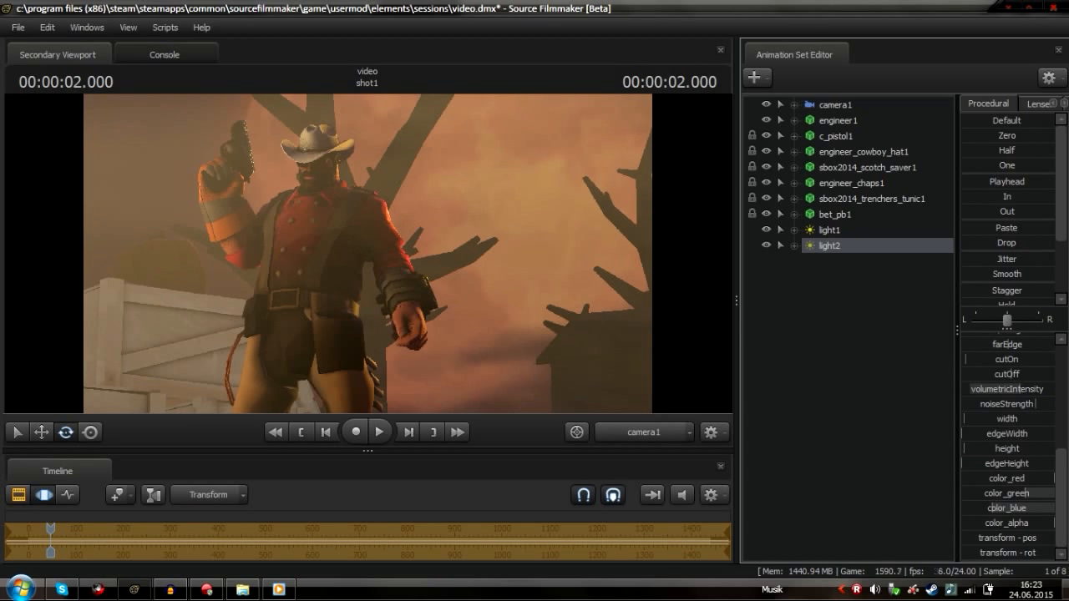
click(38, 496)
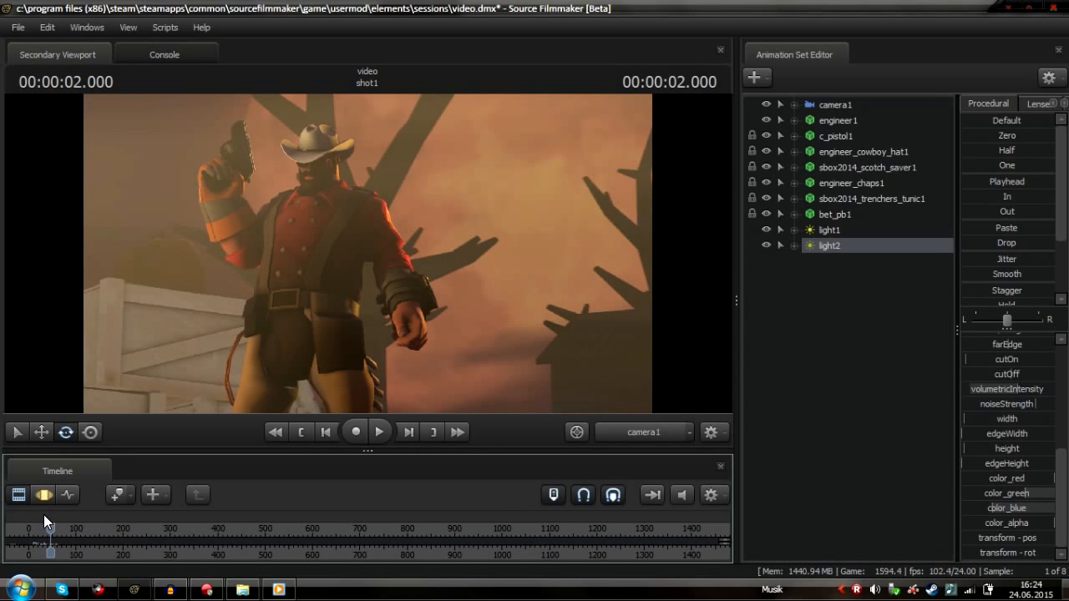
Select camera1 and slightly adjust its framing of the Engineer
click(48, 498)
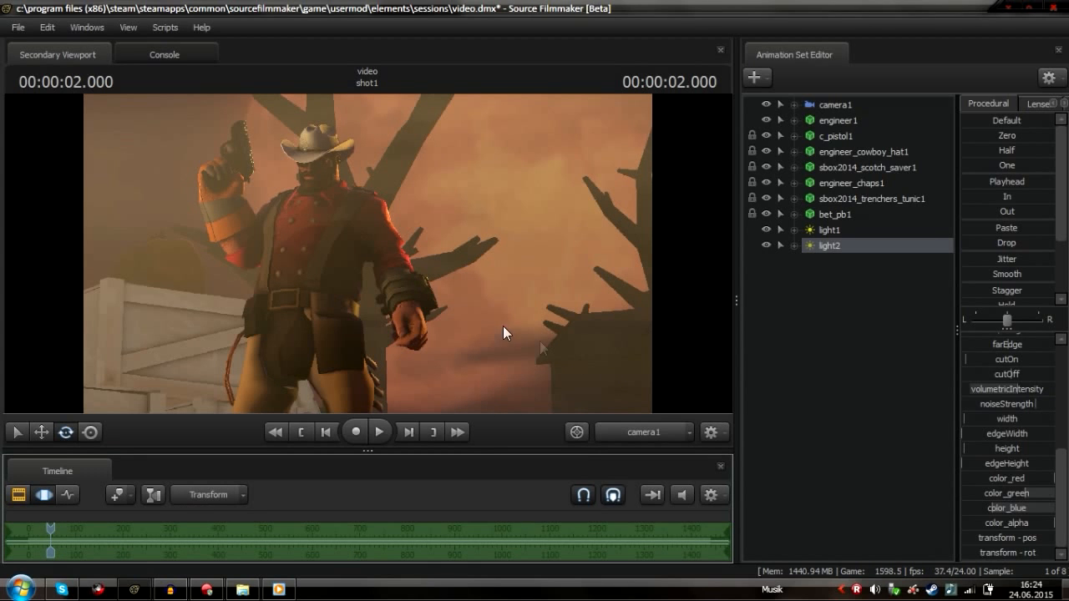
click(831, 104)
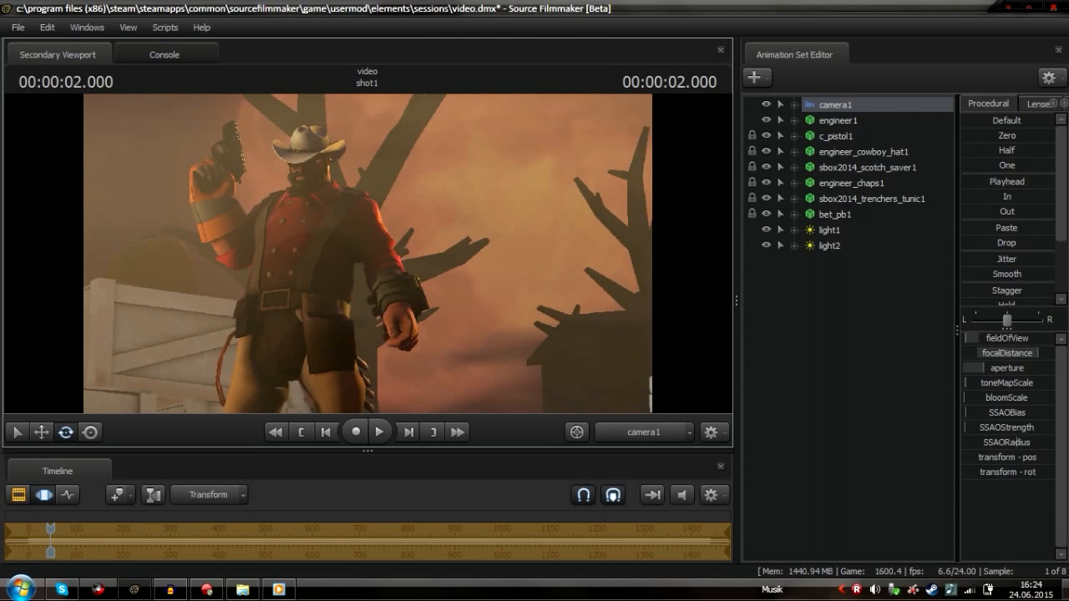
drag(673, 337, 702, 345)
drag(534, 338, 540, 338)
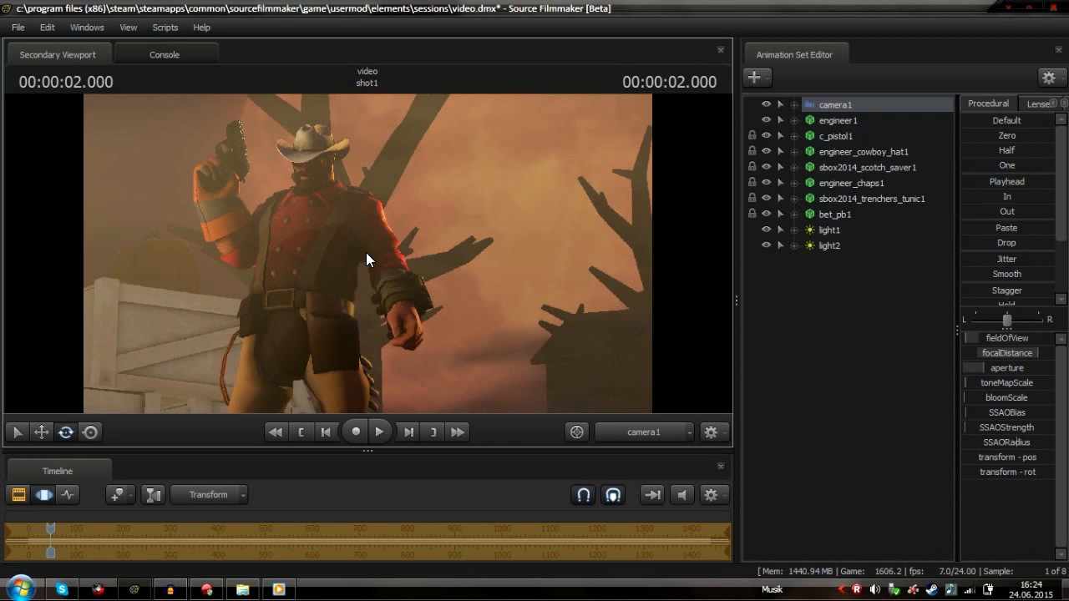
Create a new light animation set and turn off lighting in the viewport
right_click(813, 327)
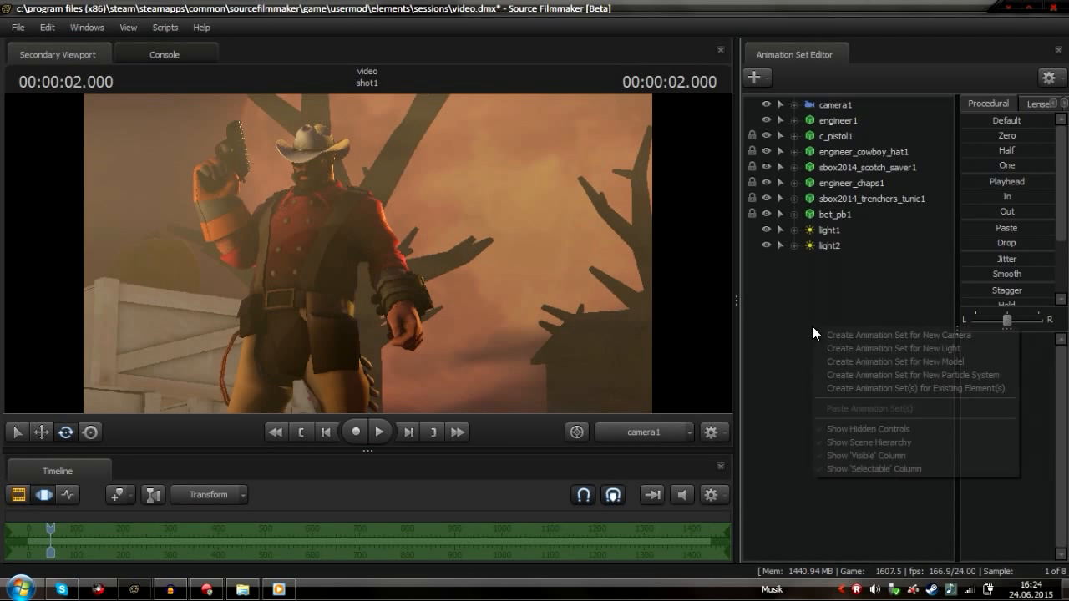
click(902, 351)
right_click(468, 290)
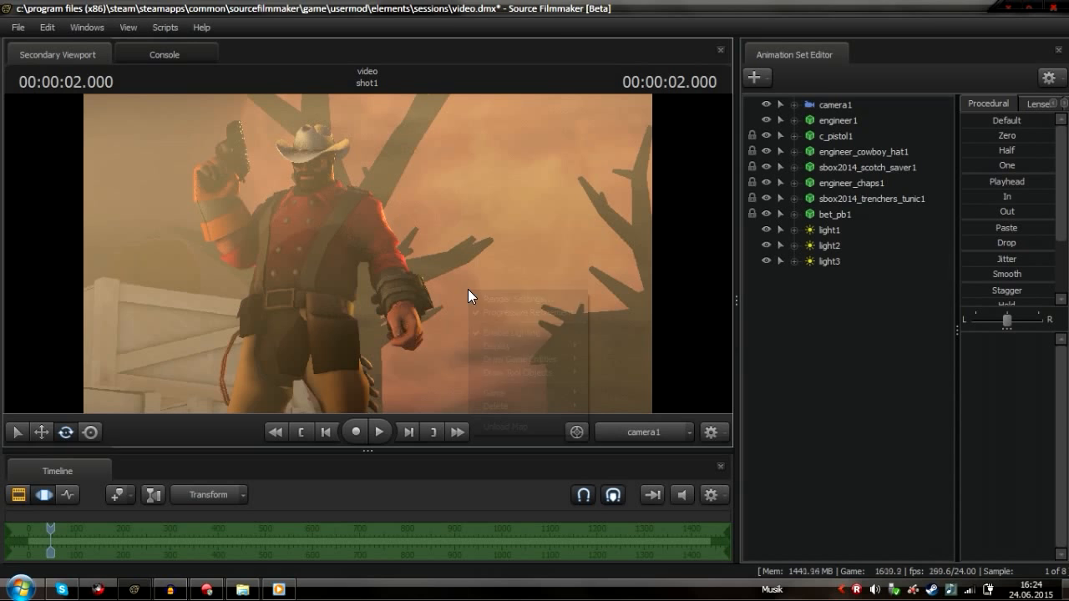
click(520, 333)
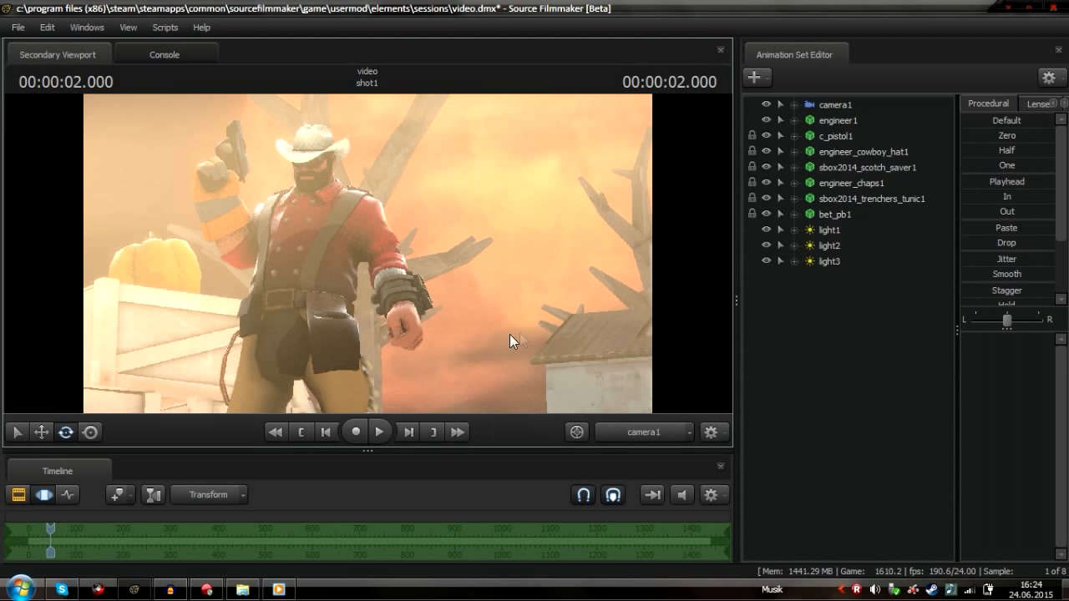
Add a new model animation set using buildables\sentry3.mdl, found by filtering for sentry
click(18, 496)
click(38, 494)
click(648, 431)
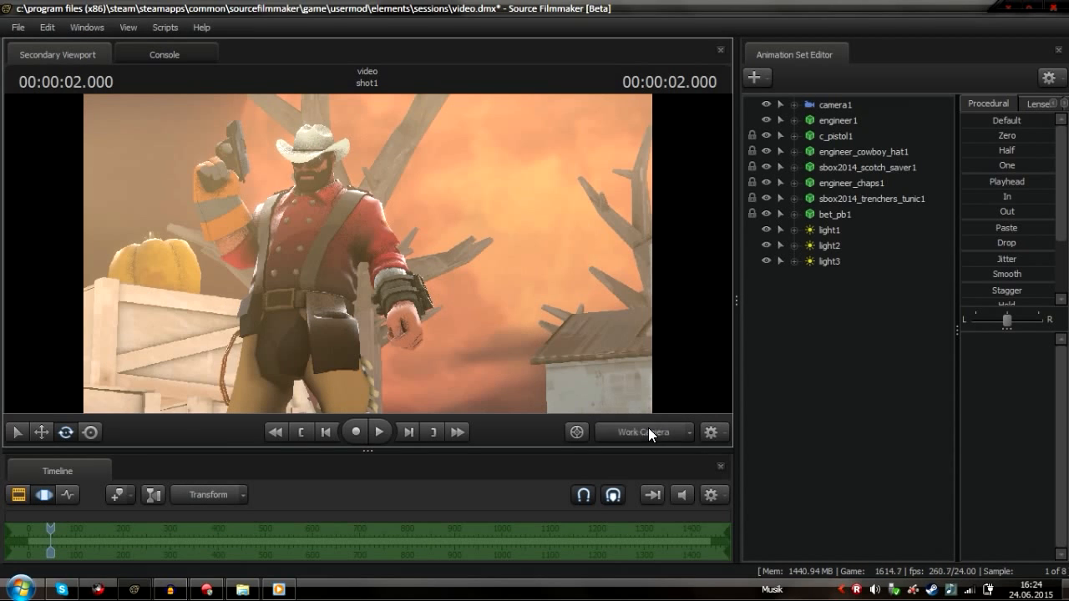
drag(501, 300, 484, 322)
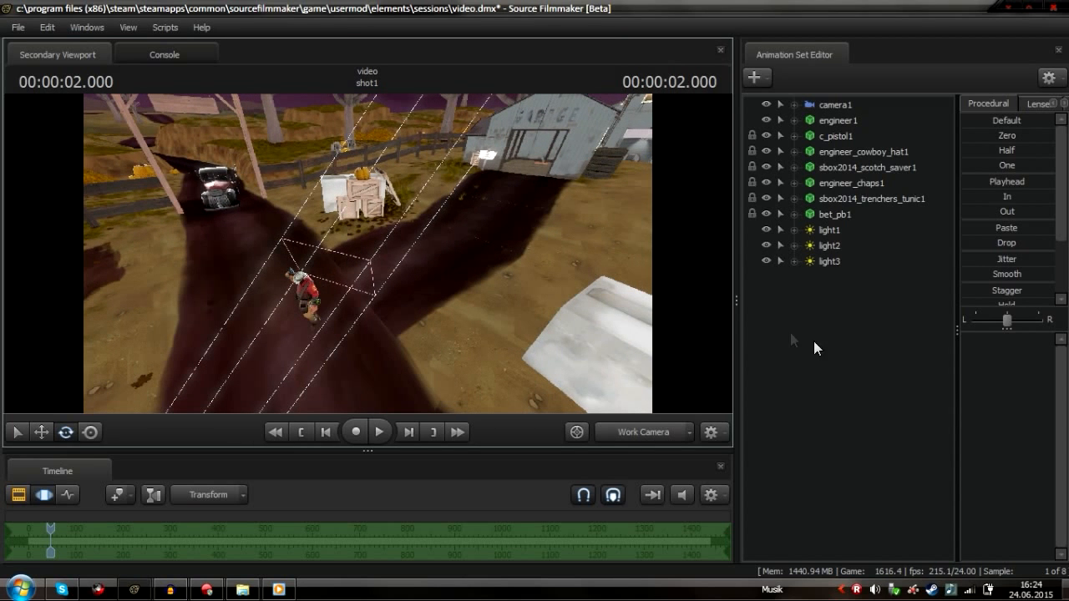
right_click(845, 313)
click(915, 345)
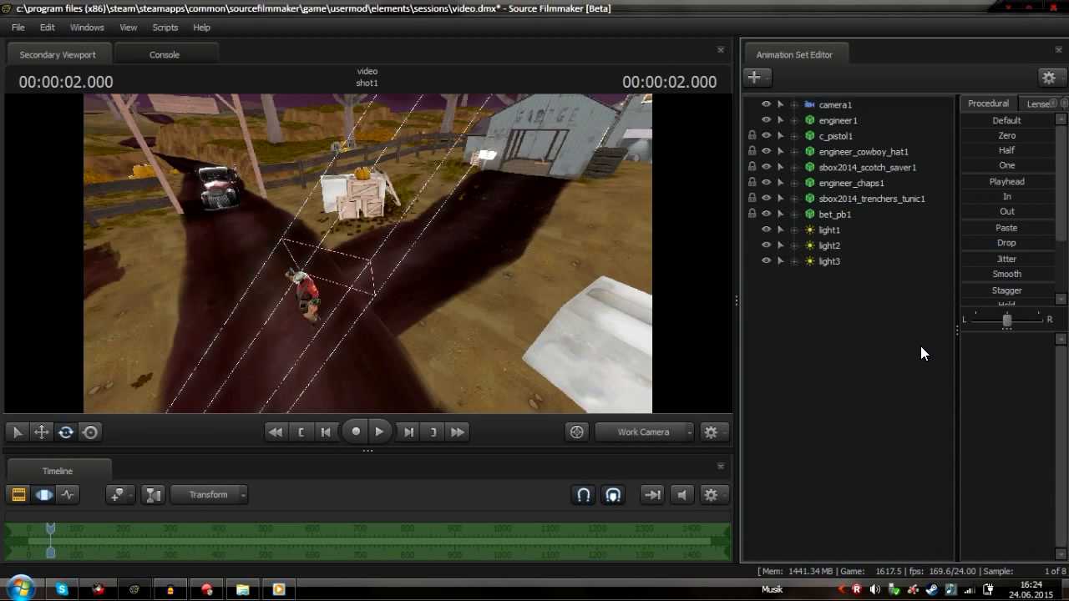
text(sentry)
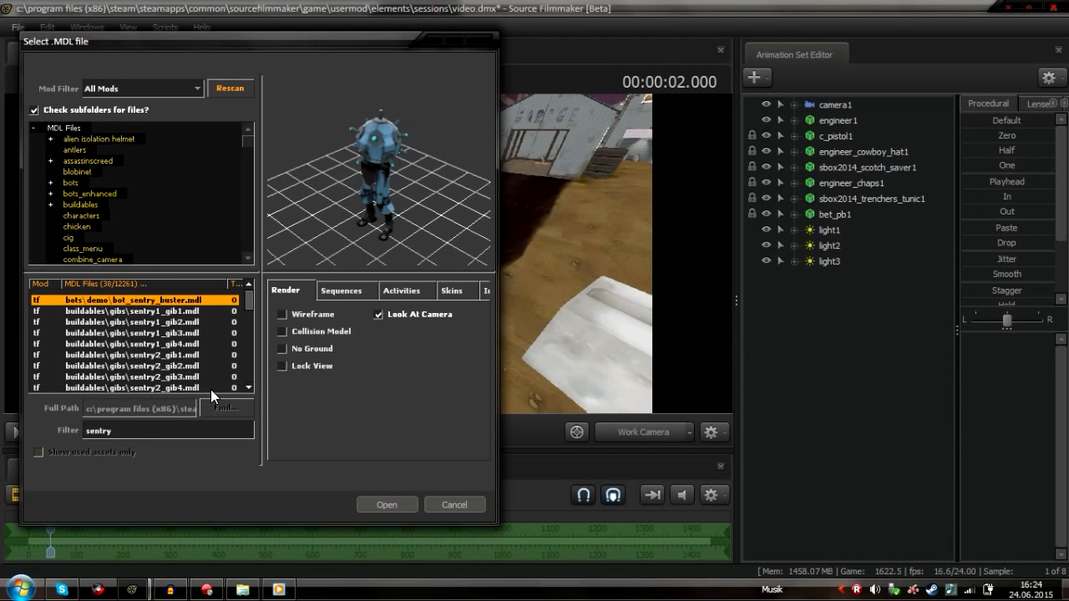
scroll(167, 334, down, 5)
click(157, 354)
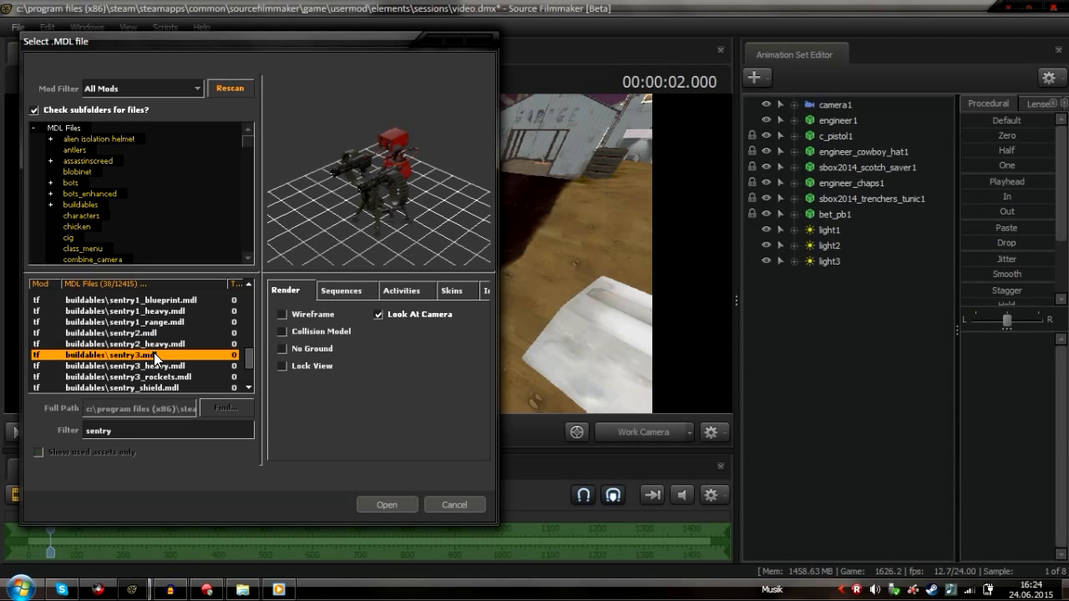
click(176, 365)
click(177, 356)
click(384, 505)
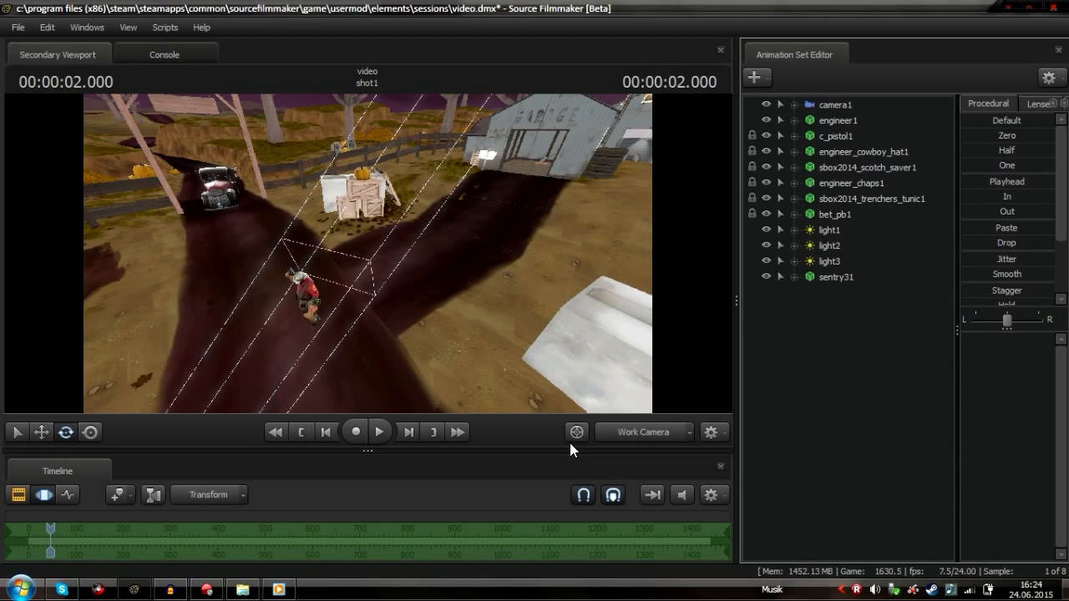
Move the sentry31 model behind the Engineer with the move tool in the work camera view
mouse_move(837, 279)
mouse_down()
mouse_move(538, 307)
mouse_move(793, 292)
mouse_move(828, 280)
mouse_up()
drag(534, 284, 624, 347)
key(w)
drag(633, 269, 374, 183)
key(w)
drag(410, 214, 437, 295)
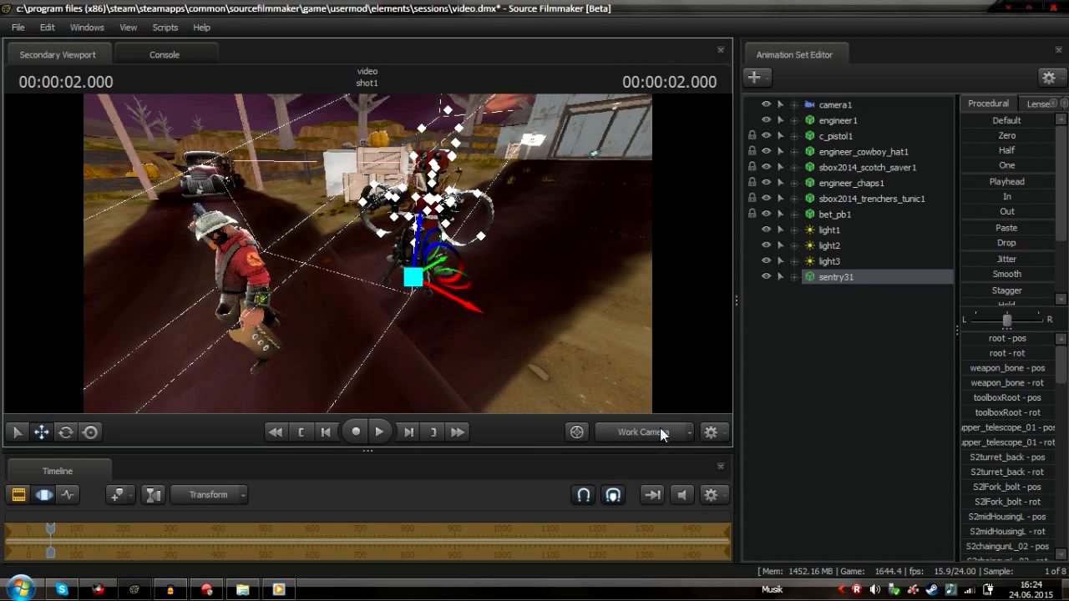
click(660, 428)
click(659, 428)
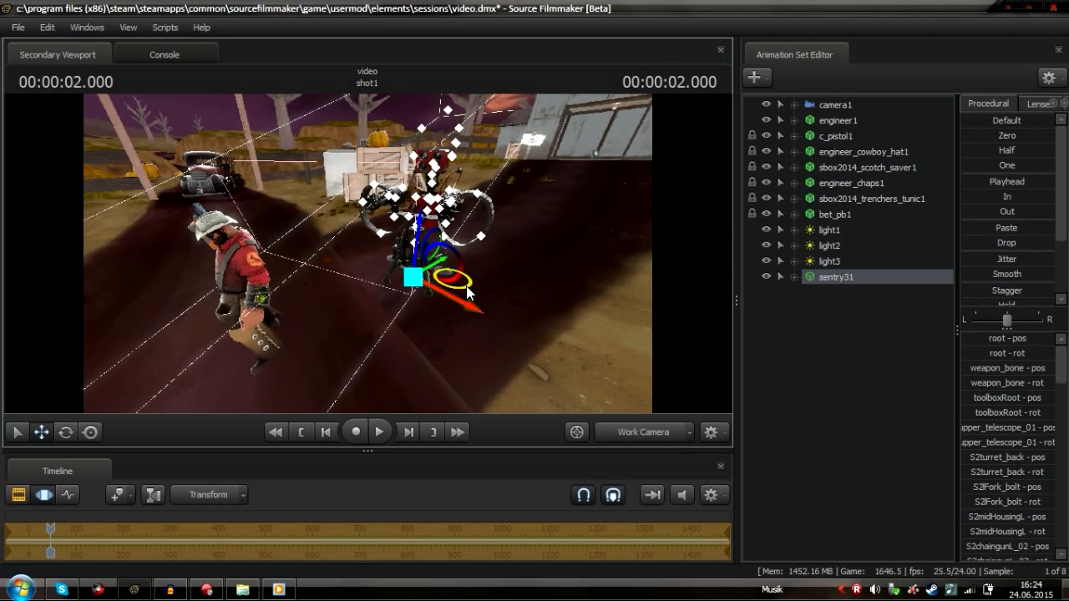
Fine-tune the sentry's position, switching between the work camera and camera1 to check the framing
key(e)
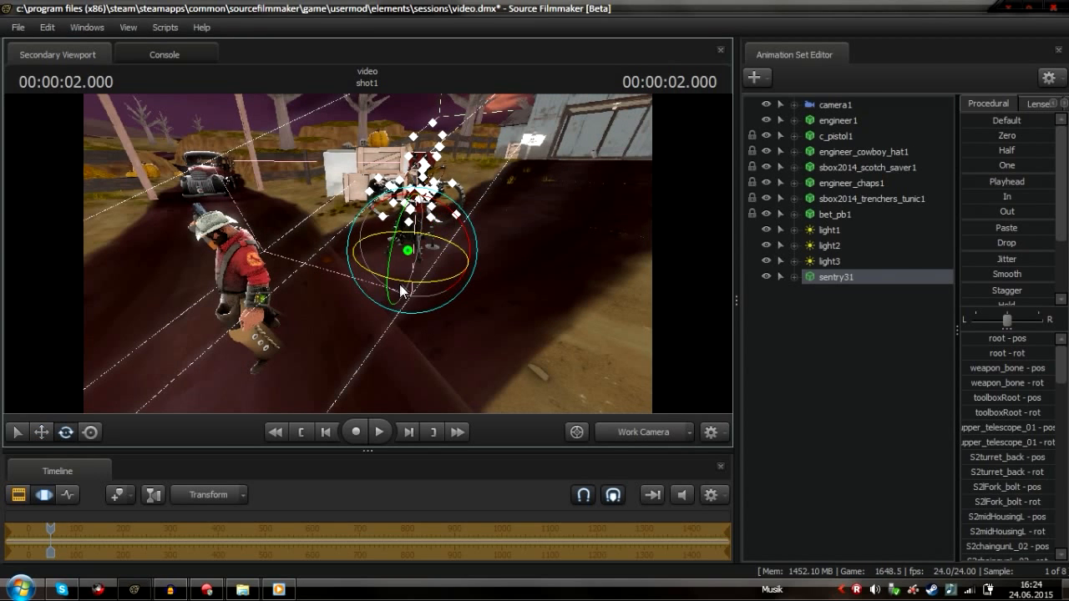
click(655, 435)
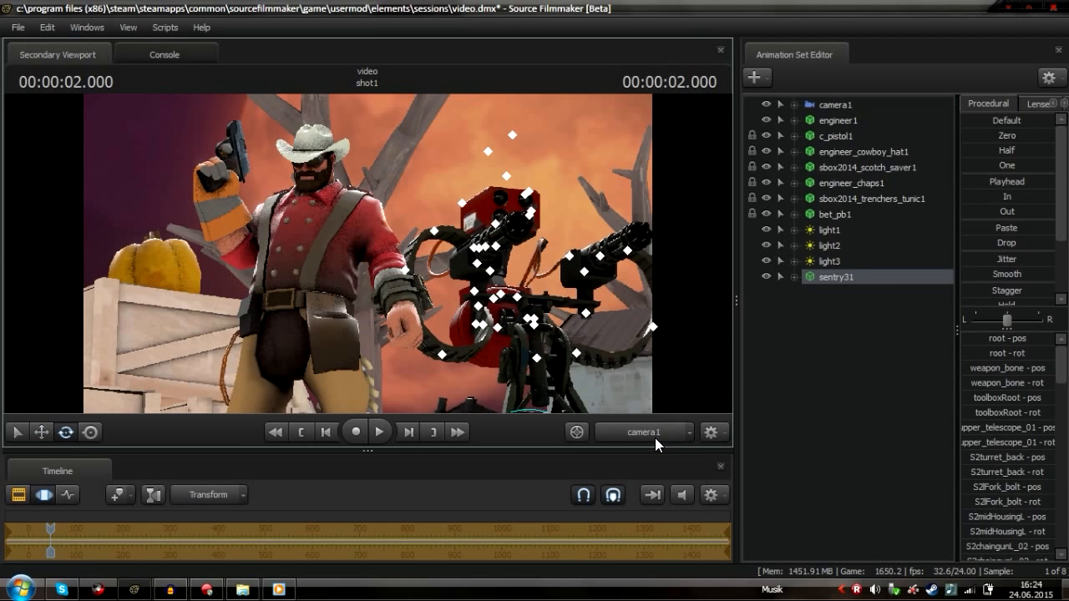
click(654, 436)
key(w)
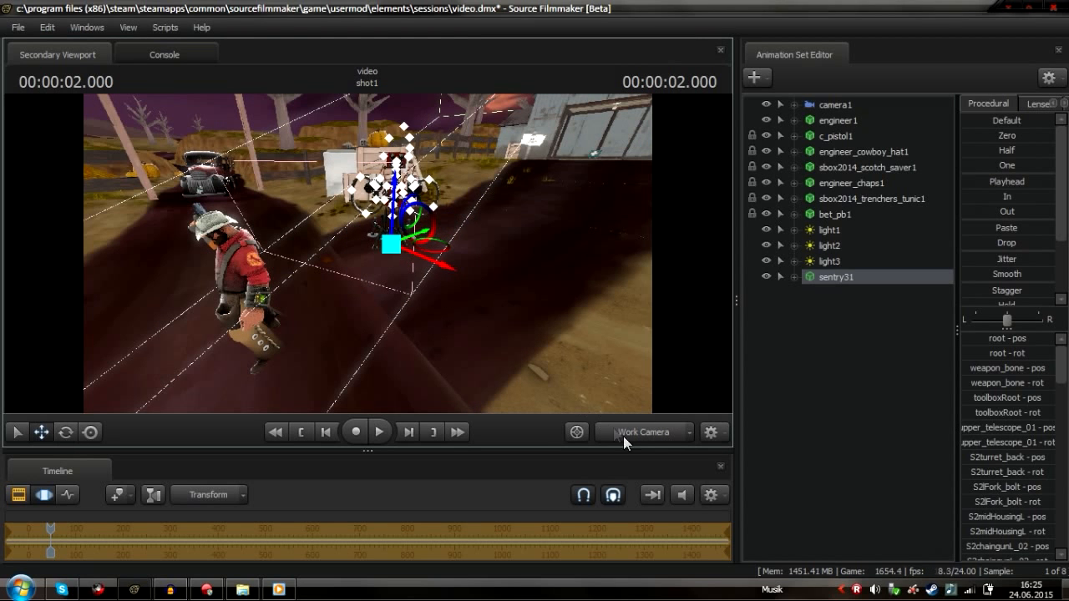
click(638, 438)
click(638, 438)
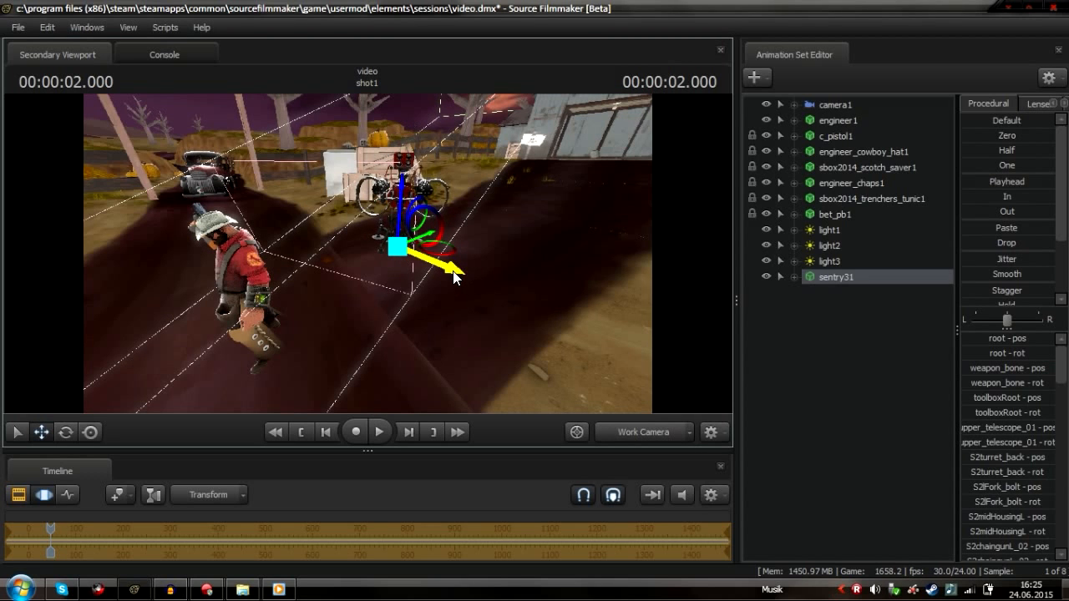
click(637, 433)
click(637, 433)
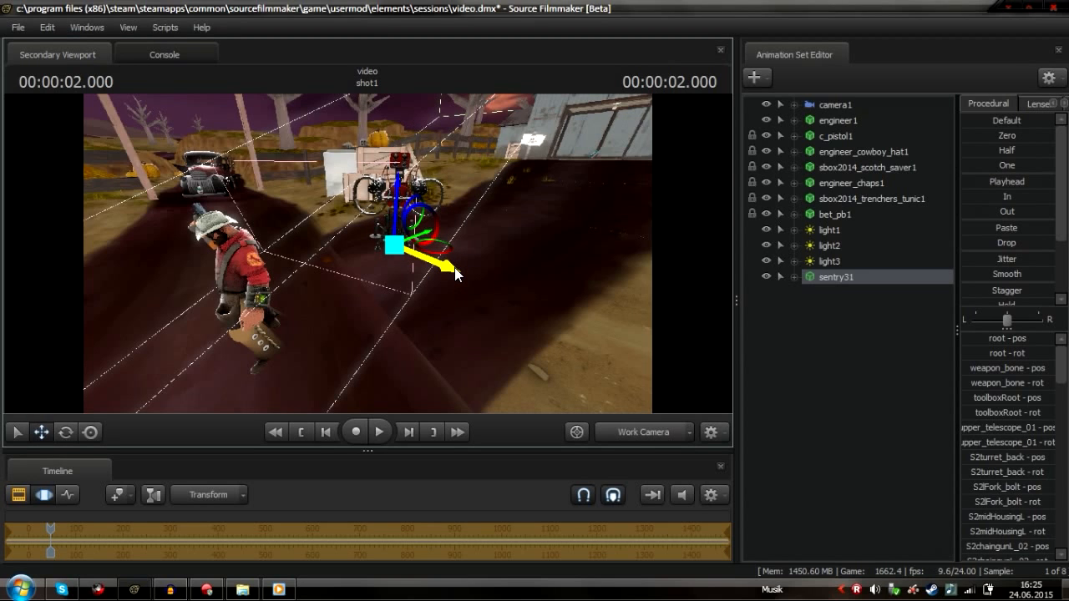
click(673, 439)
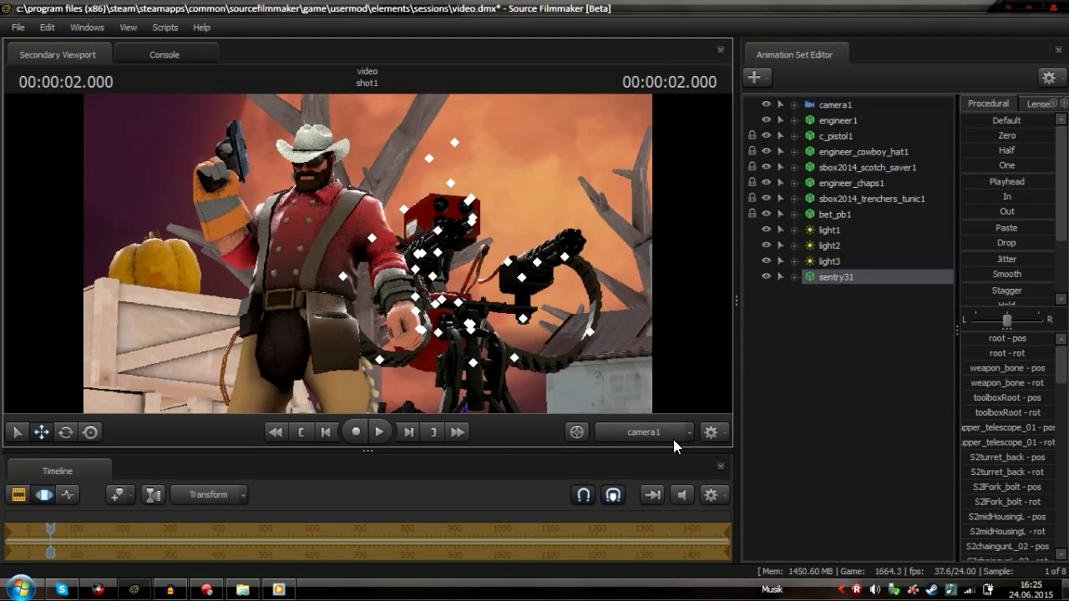
click(835, 105)
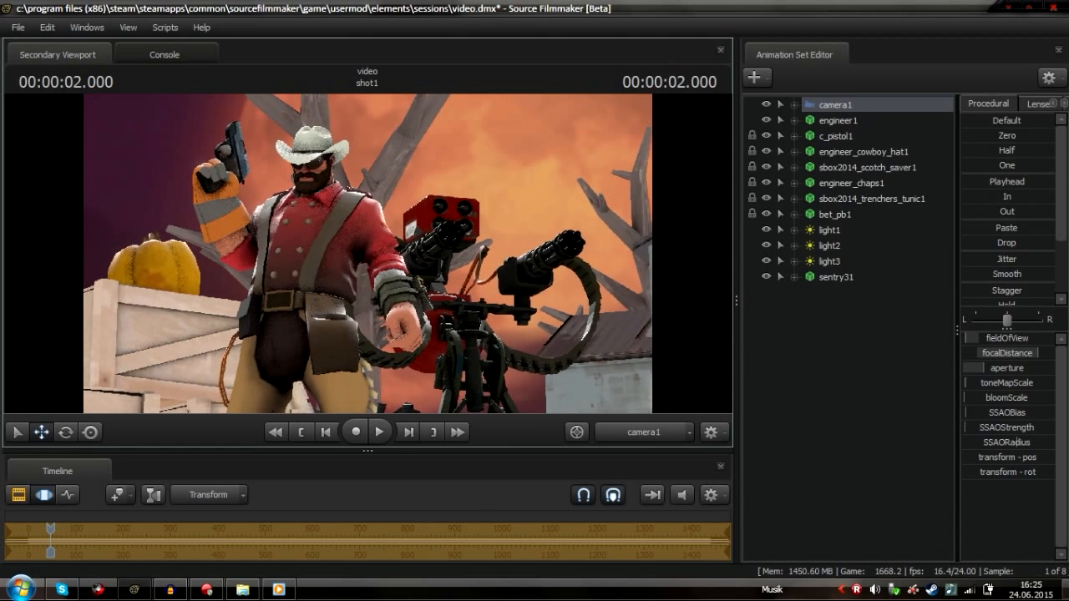
click(633, 433)
click(273, 339)
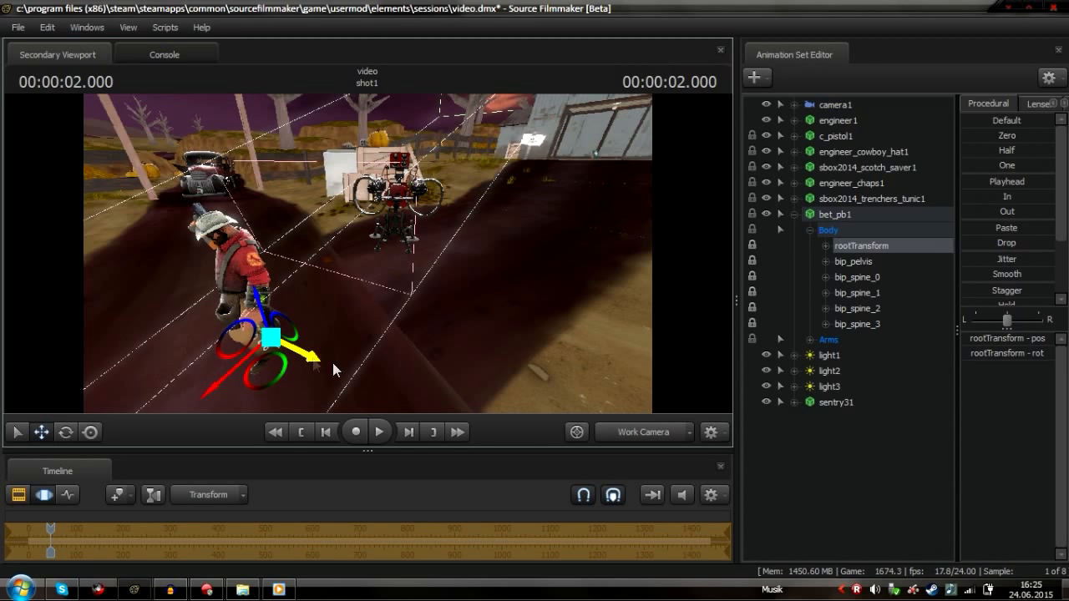
key(ctrl+z)
click(789, 214)
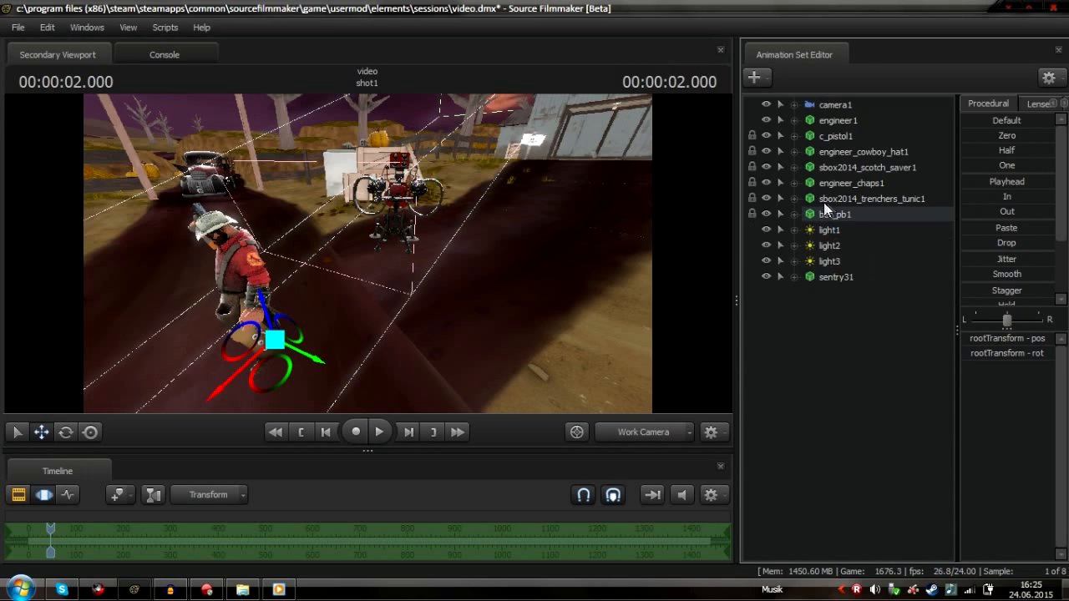
click(815, 122)
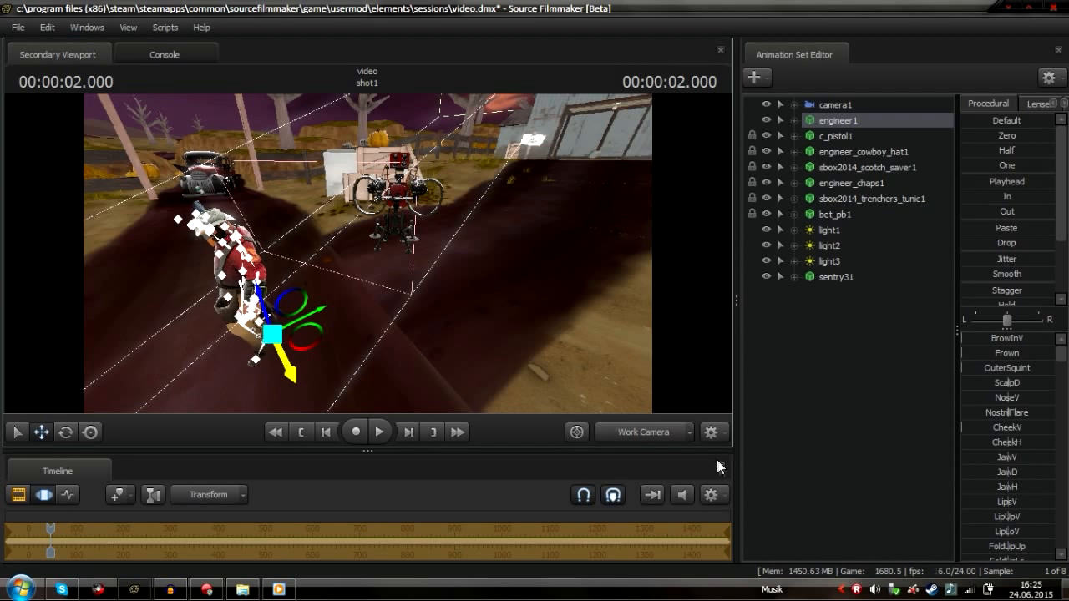
click(636, 431)
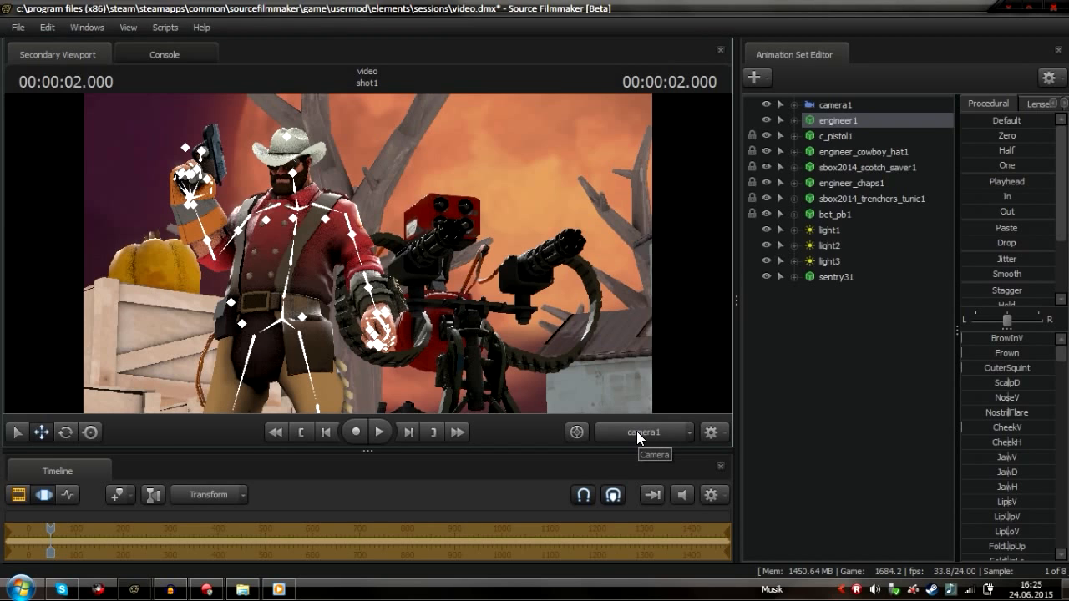
Turn viewport lighting back on
right_click(322, 275)
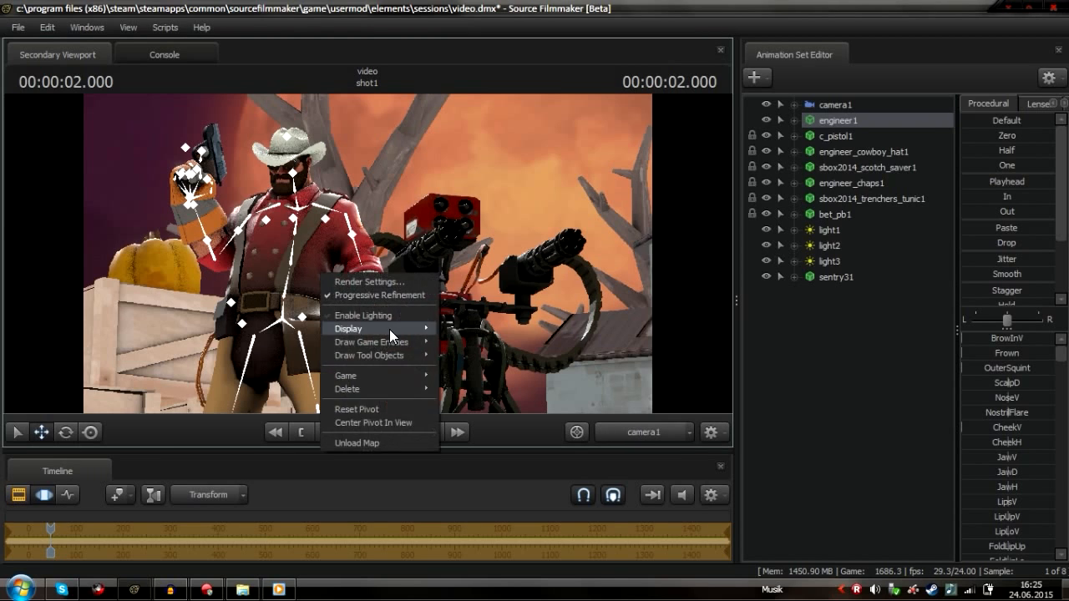
click(391, 314)
click(43, 494)
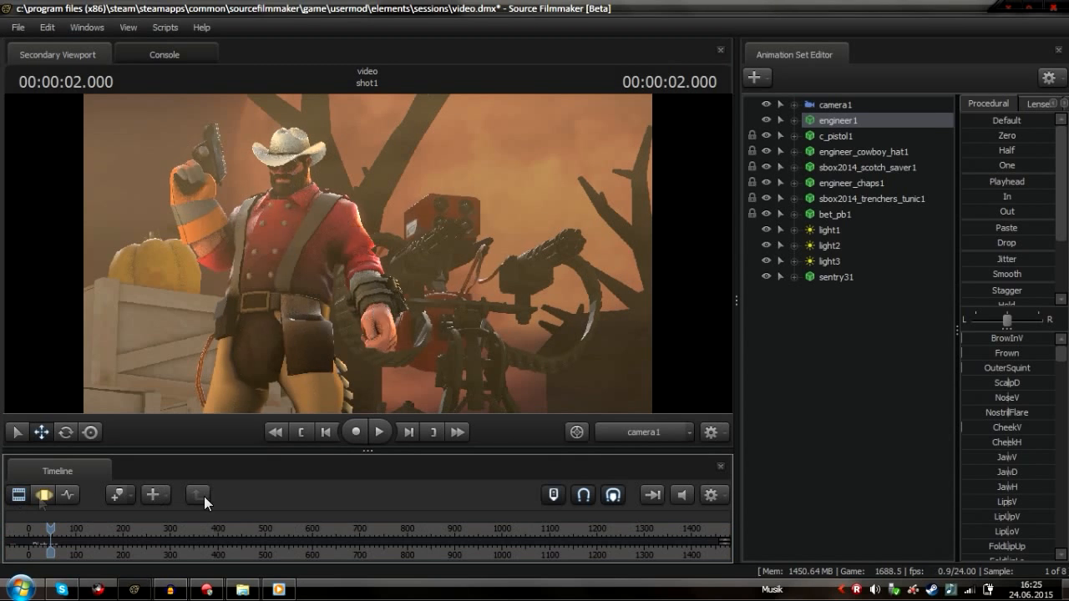
Select light3 and raise its intensity
right_click(840, 363)
click(830, 260)
drag(996, 338, 1032, 337)
click(44, 495)
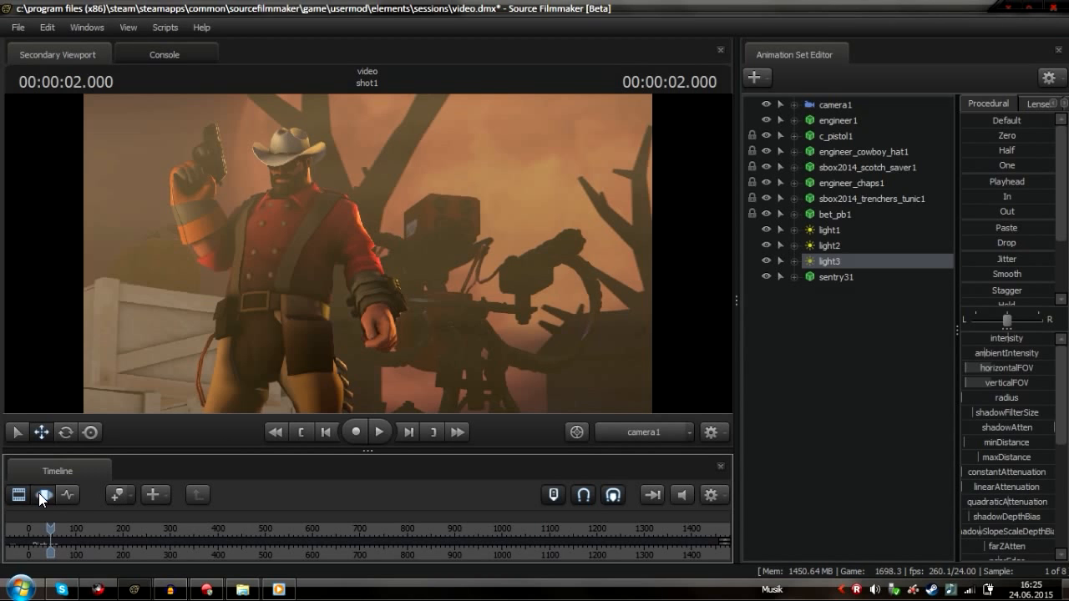
mouse_move(1004, 339)
mouse_down()
mouse_move(1054, 338)
mouse_move(1021, 338)
mouse_up()
Move light3 toward the Engineer in the work camera view
drag(831, 261, 630, 296)
key(w)
scroll(371, 344, down, 8)
scroll(334, 342, down, 5)
drag(523, 275, 370, 294)
Widen light3's horizontalFOV, re-aim it, and lower its intensity
mouse_move(1001, 367)
mouse_down()
mouse_move(1022, 367)
mouse_move(1012, 384)
mouse_move(1032, 384)
mouse_up()
drag(368, 254, 382, 224)
click(662, 433)
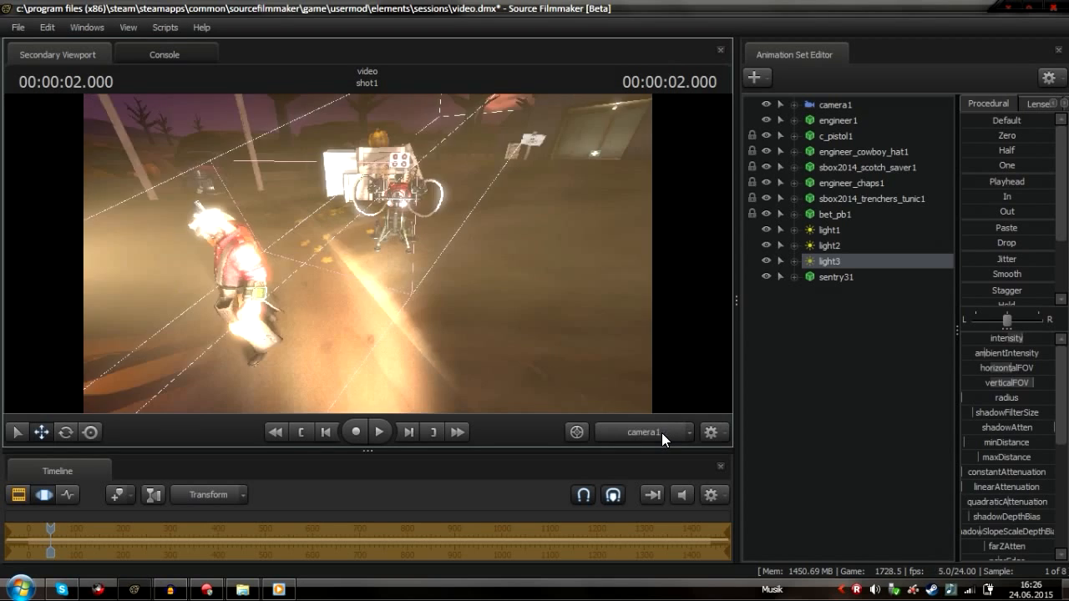
drag(1026, 339, 972, 339)
Move sentry31 above the lights in the animation set list and reselect light3
right_click(818, 261)
click(875, 461)
click(37, 496)
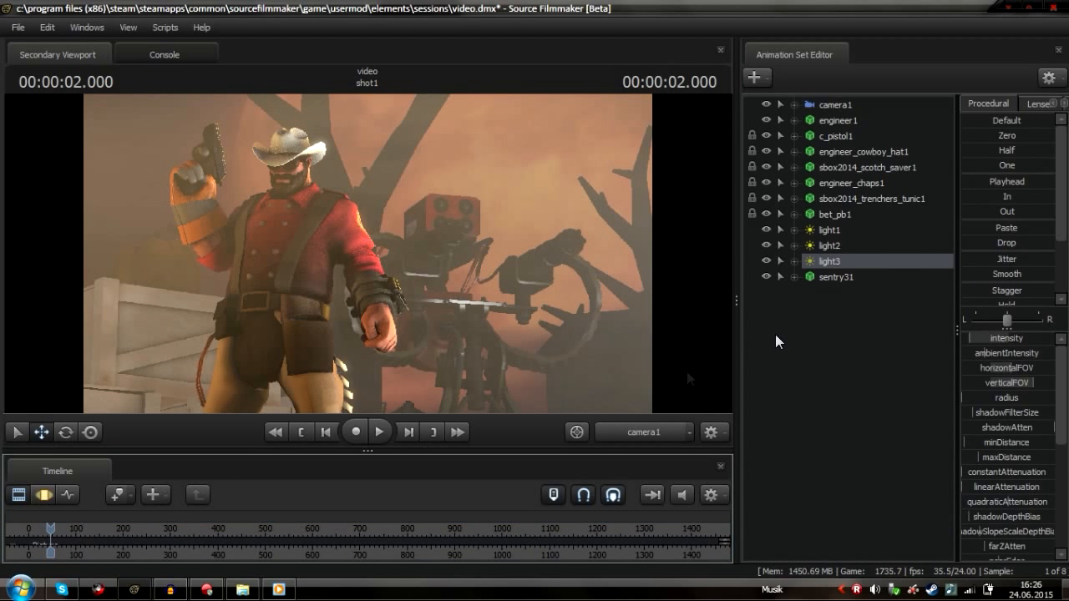
drag(835, 277, 831, 224)
click(822, 278)
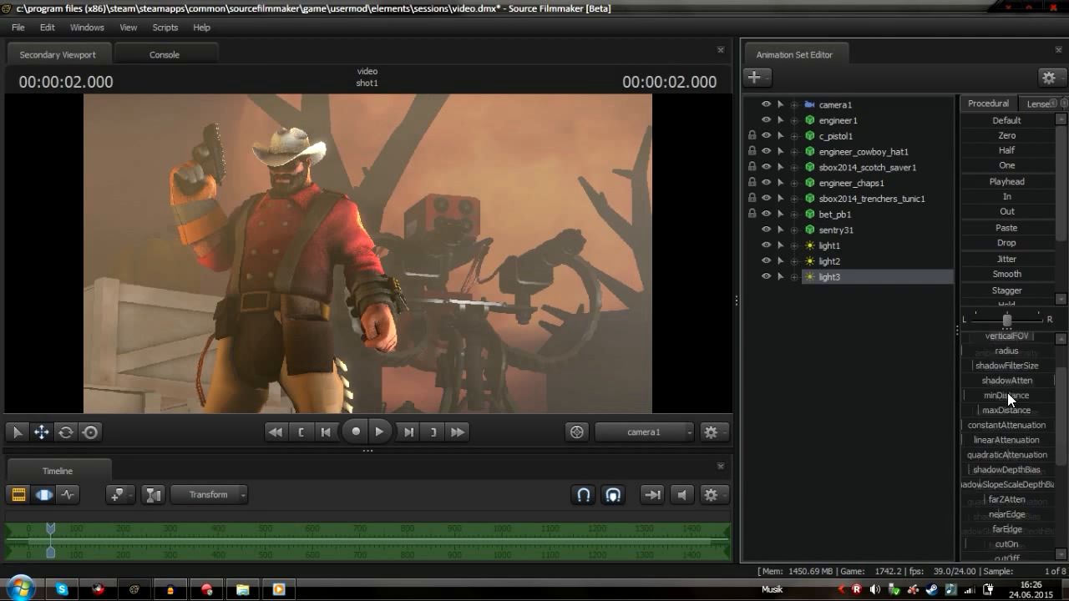
Fine-tune light3's intensity and other light sliders slightly
scroll(1007, 392, down, 4)
mouse_move(1025, 502)
mouse_down()
mouse_move(959, 511)
mouse_move(1017, 498)
mouse_up()
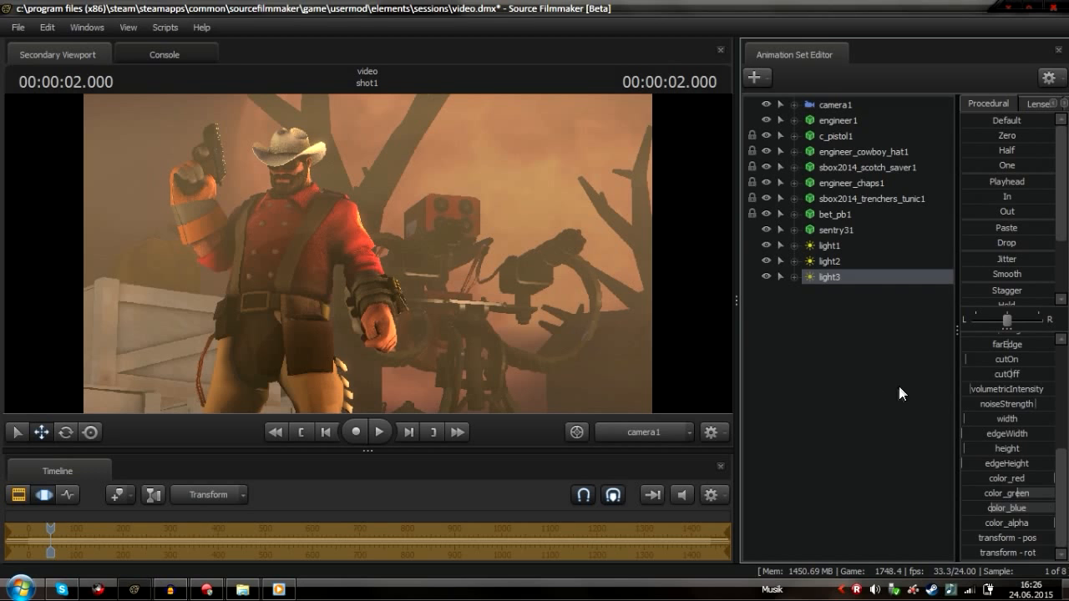
scroll(989, 341, up, 5)
mouse_move(989, 340)
mouse_down()
mouse_move(1001, 339)
mouse_move(978, 340)
mouse_up()
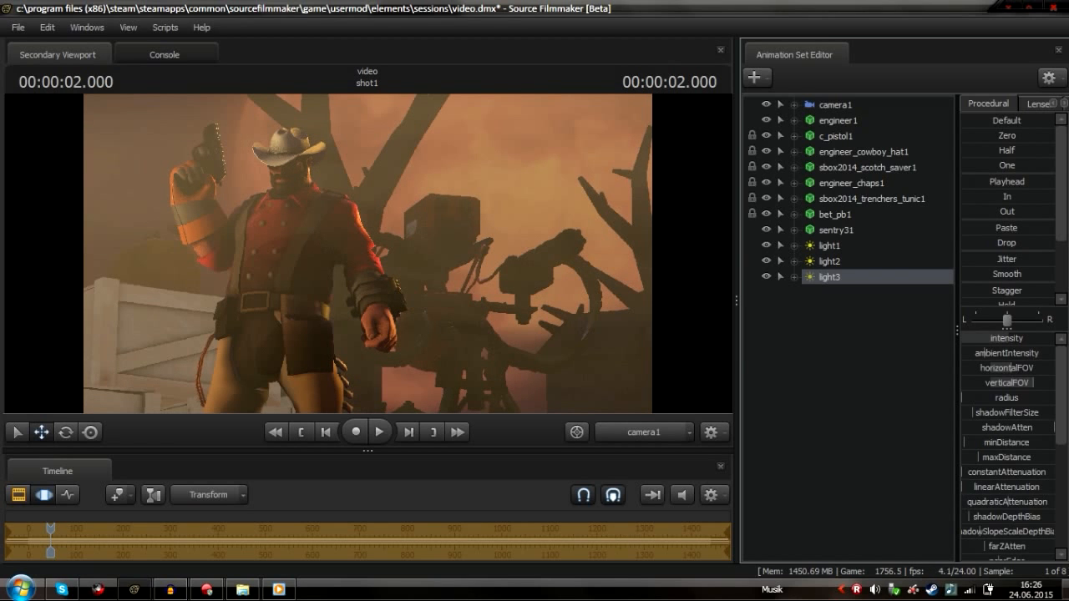
drag(977, 340, 981, 340)
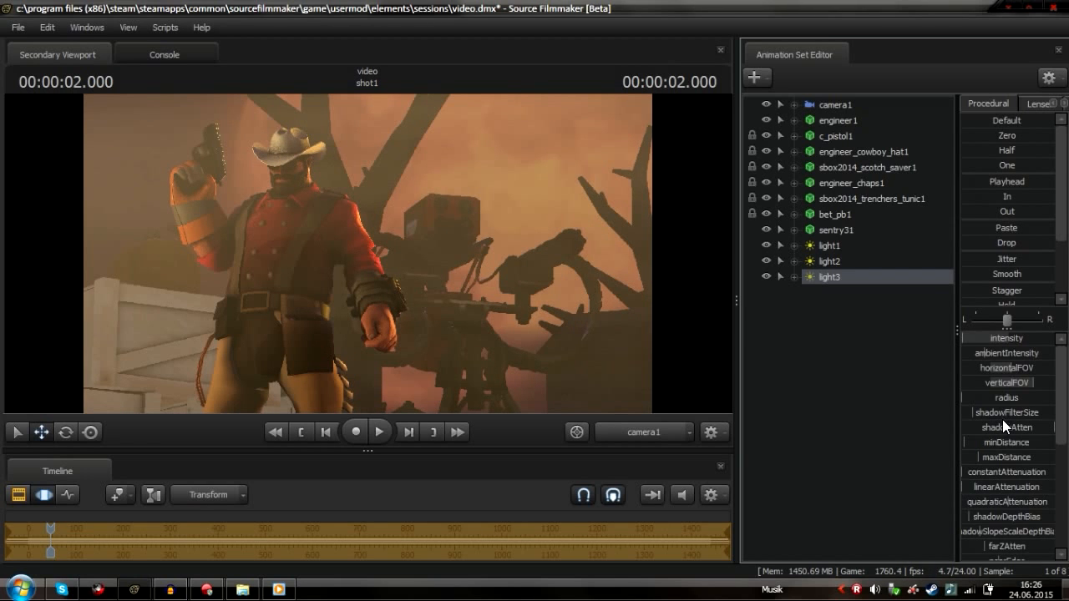
scroll(1002, 419, down, 4)
scroll(1006, 497, up, 4)
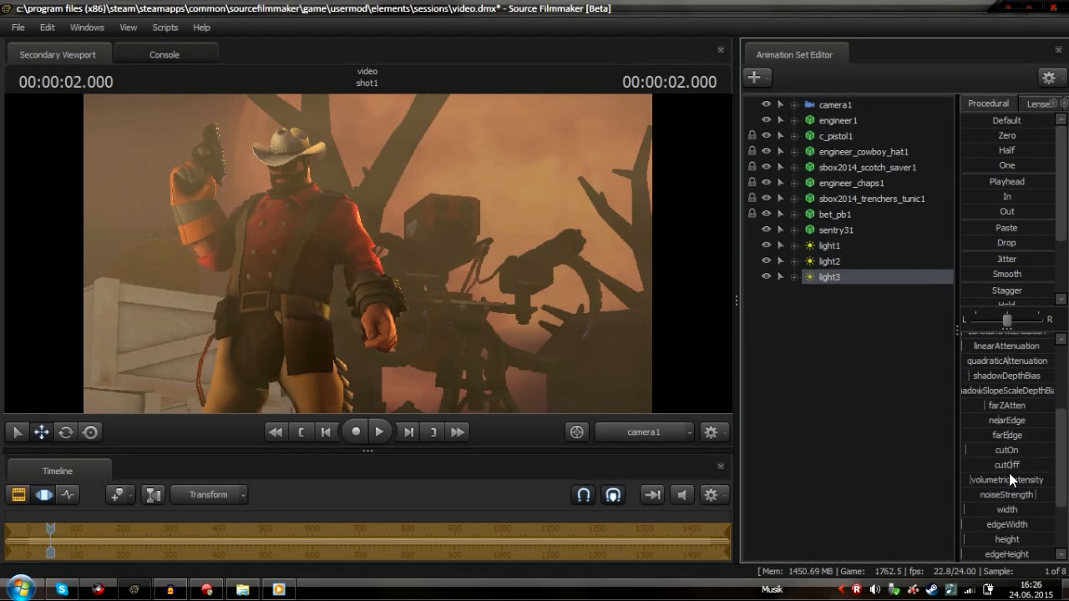
Fine-tune light3's sliders and raise its volumetricIntensity
drag(1018, 424, 937, 409)
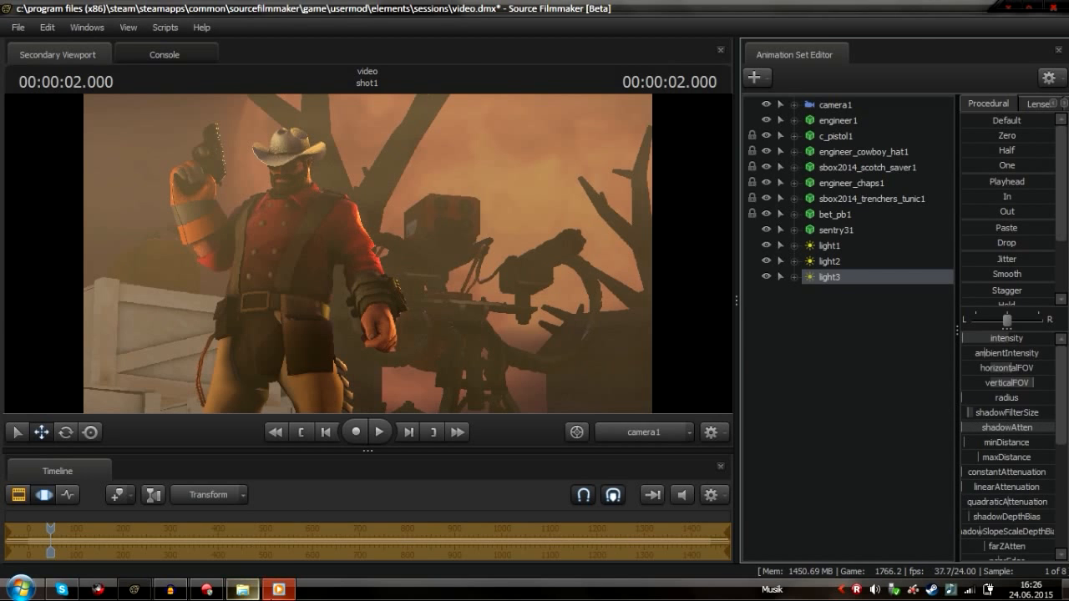
click(279, 590)
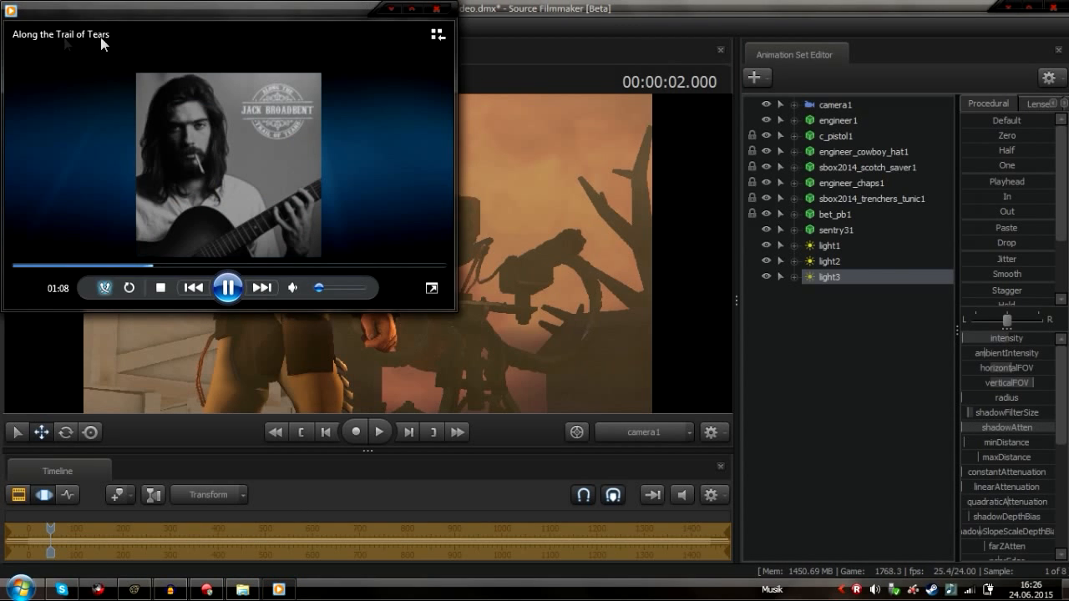
click(663, 10)
scroll(1006, 434, down, 4)
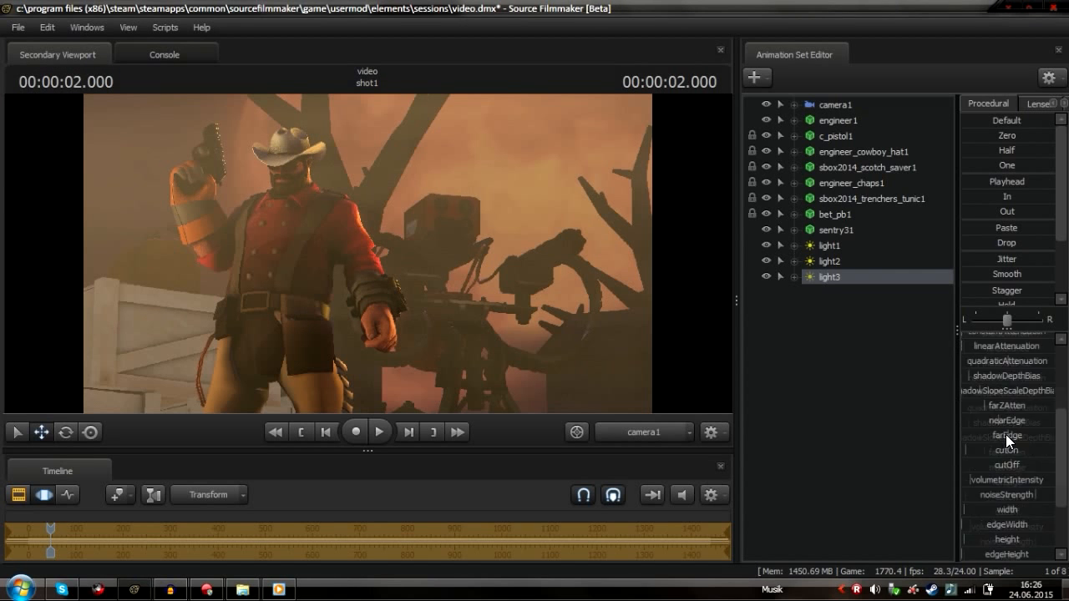
scroll(1028, 544, down, 1)
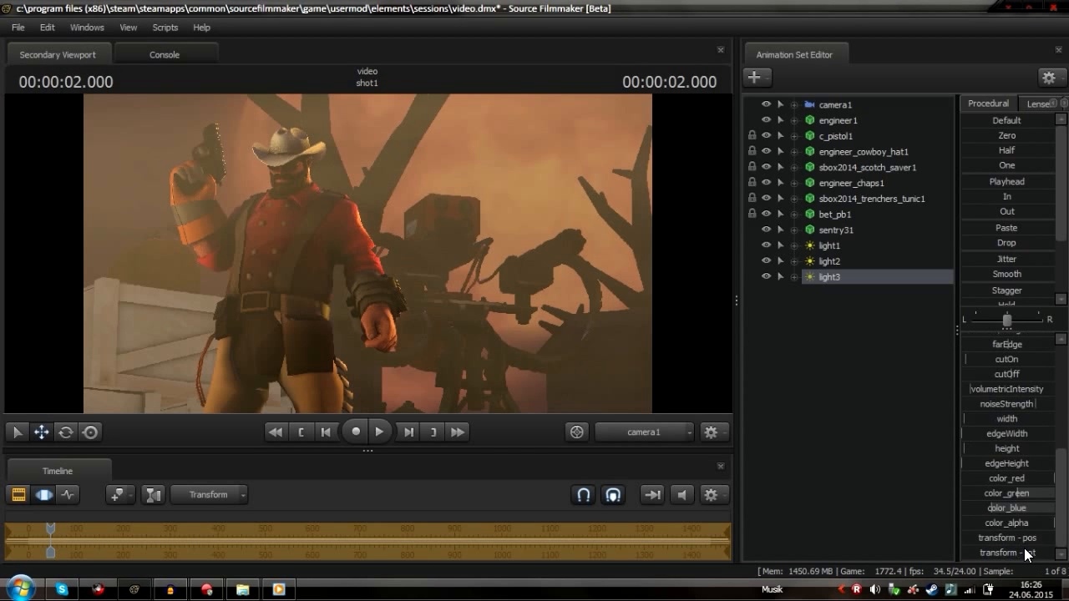
scroll(1001, 501, up, 1)
drag(984, 437, 1054, 437)
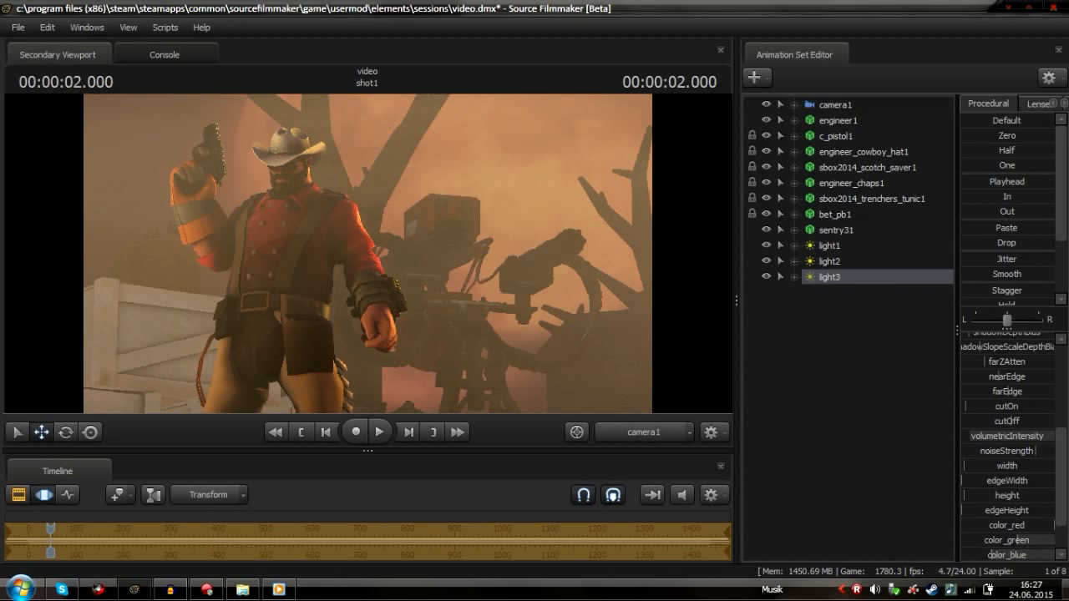
Lower light2's volumetricIntensity, then nudge its volumetricIntensity and intensity slightly higher
click(833, 262)
scroll(983, 460, down, 2)
drag(1012, 390, 986, 390)
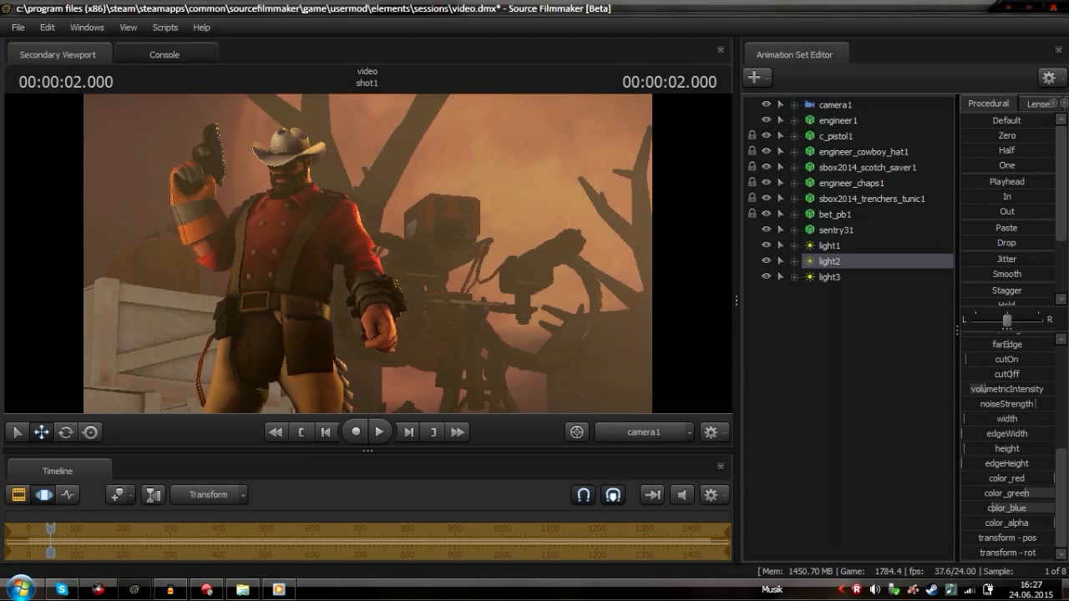
click(50, 496)
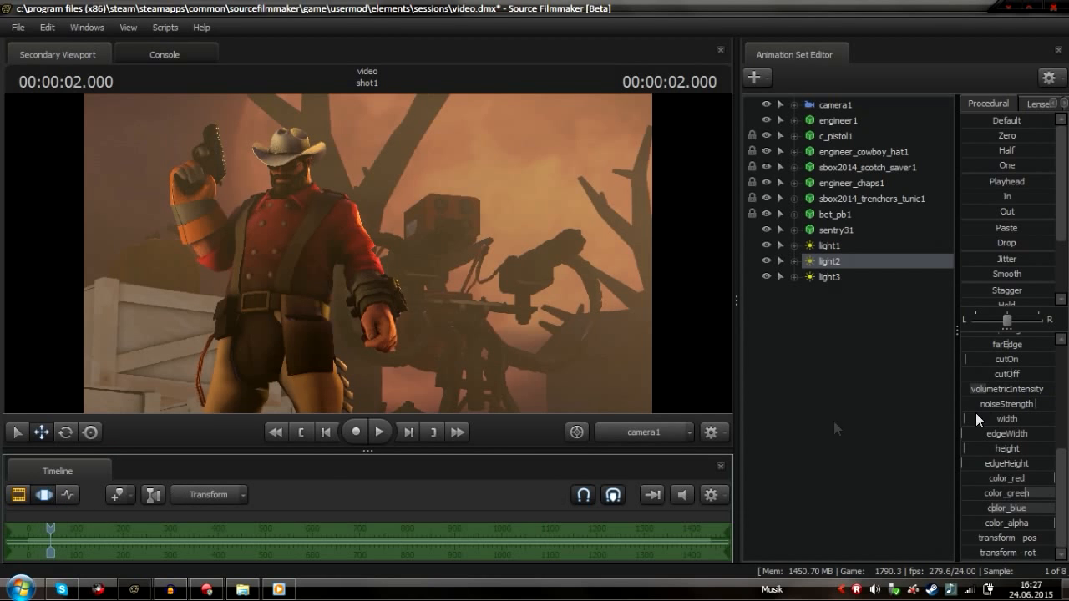
click(814, 276)
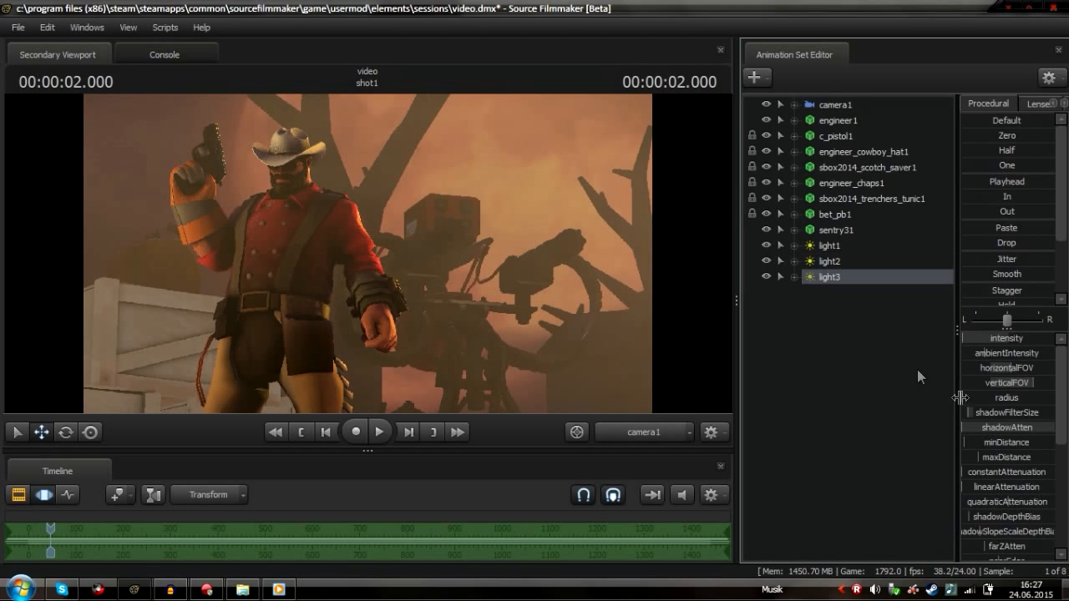
click(817, 263)
mouse_move(995, 390)
mouse_down()
mouse_move(1044, 391)
mouse_move(1003, 391)
mouse_up()
scroll(994, 338, up, 5)
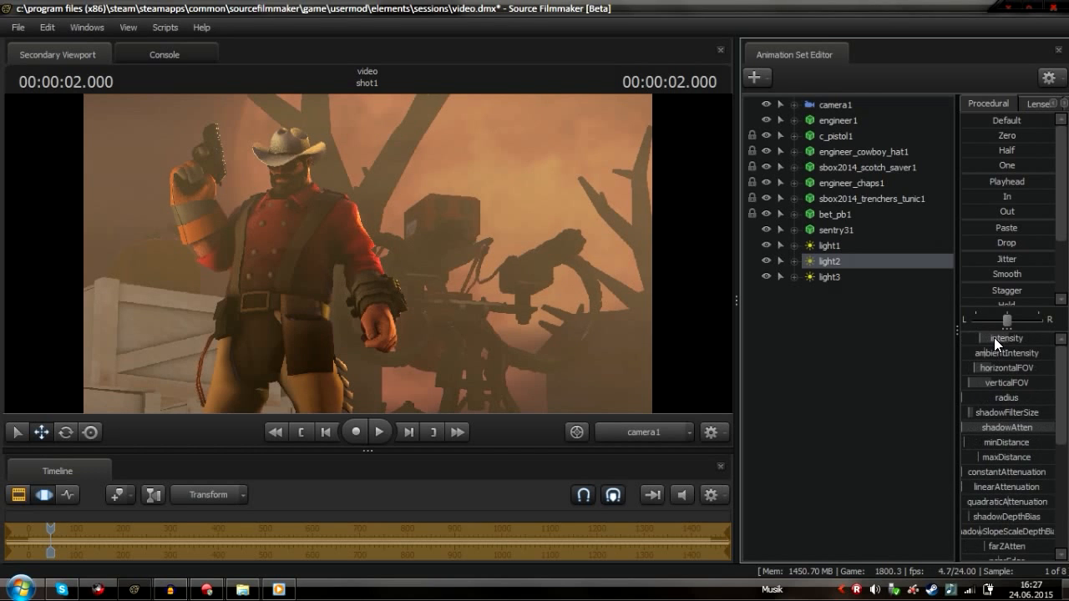
drag(979, 339, 987, 338)
Inspect light2's frustum and placement around the Engineer from the work camera, then return to camera1
key(F3)
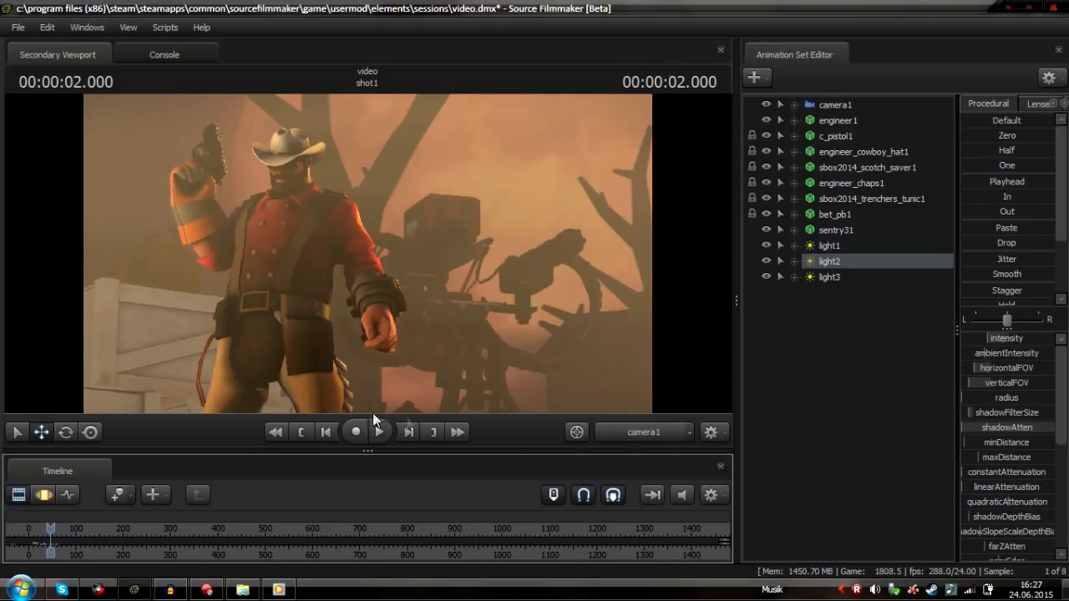
click(624, 437)
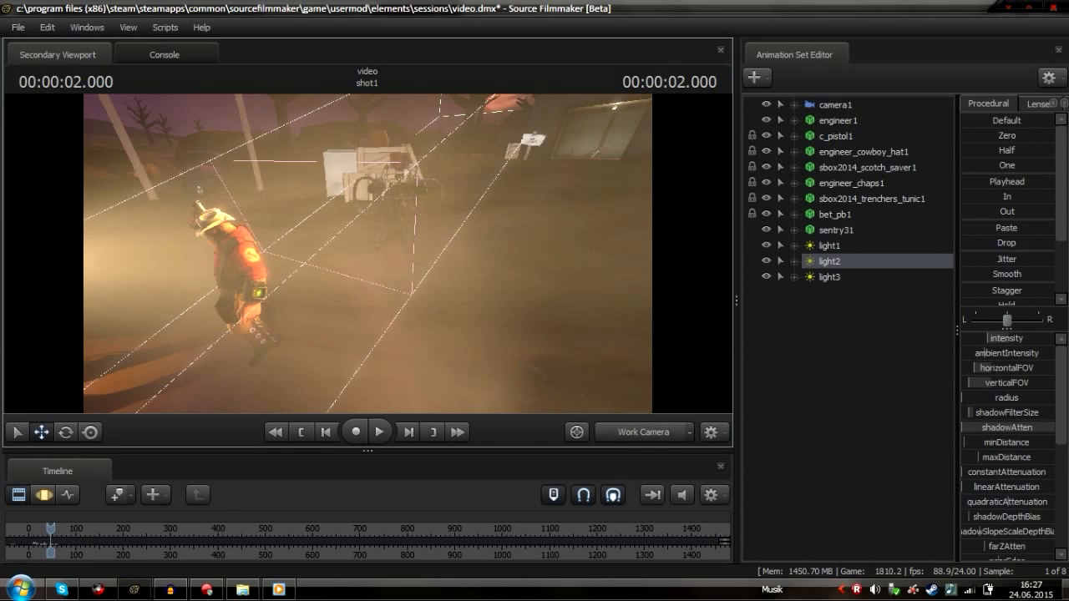
drag(368, 253, 251, 254)
key(w)
drag(367, 254, 322, 351)
key(s)
key(w)
key(a)
drag(368, 254, 343, 254)
key(w)
key(s)
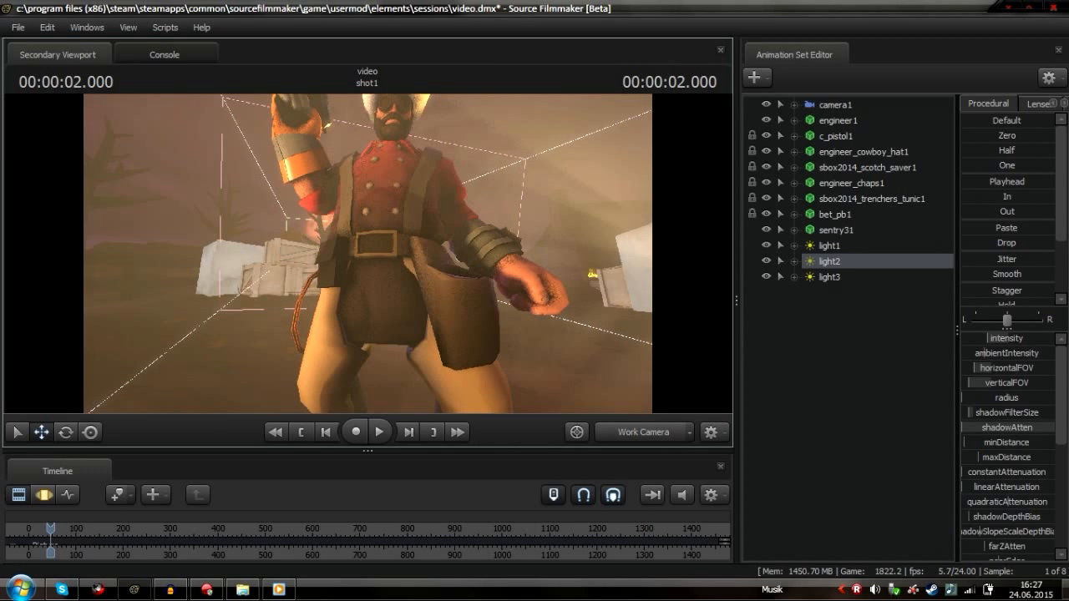
drag(537, 367, 376, 257)
key(s)
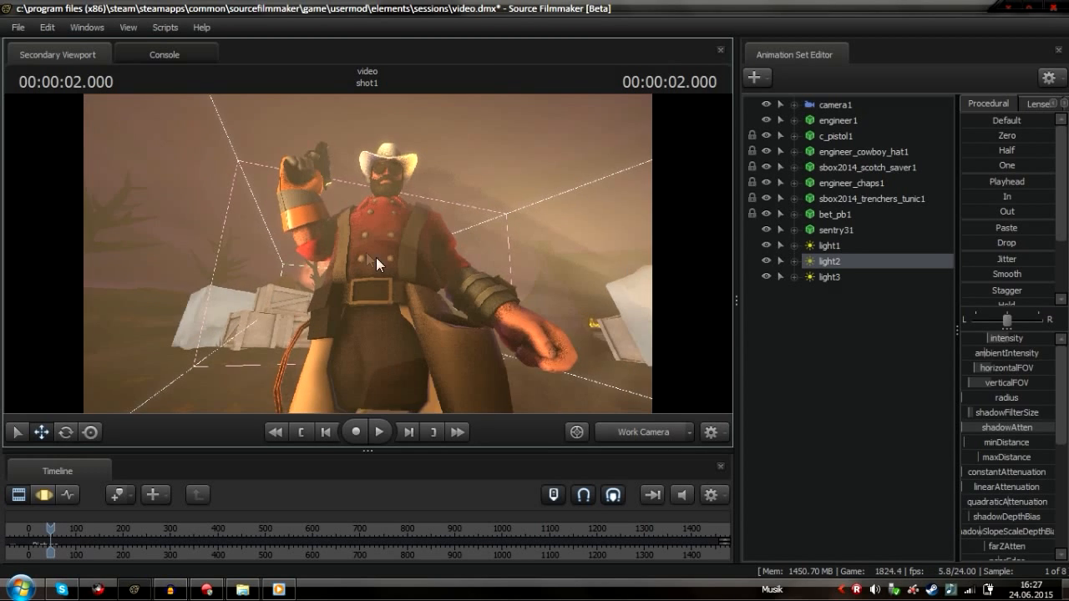
click(633, 427)
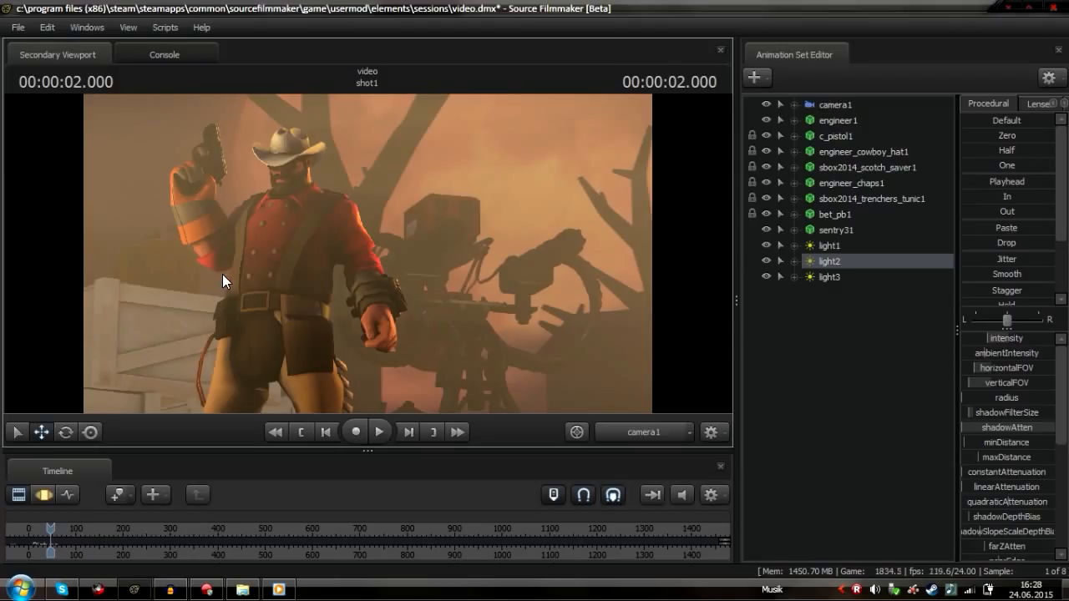
Lower light1's intensity and raise its volumetricIntensity
click(836, 246)
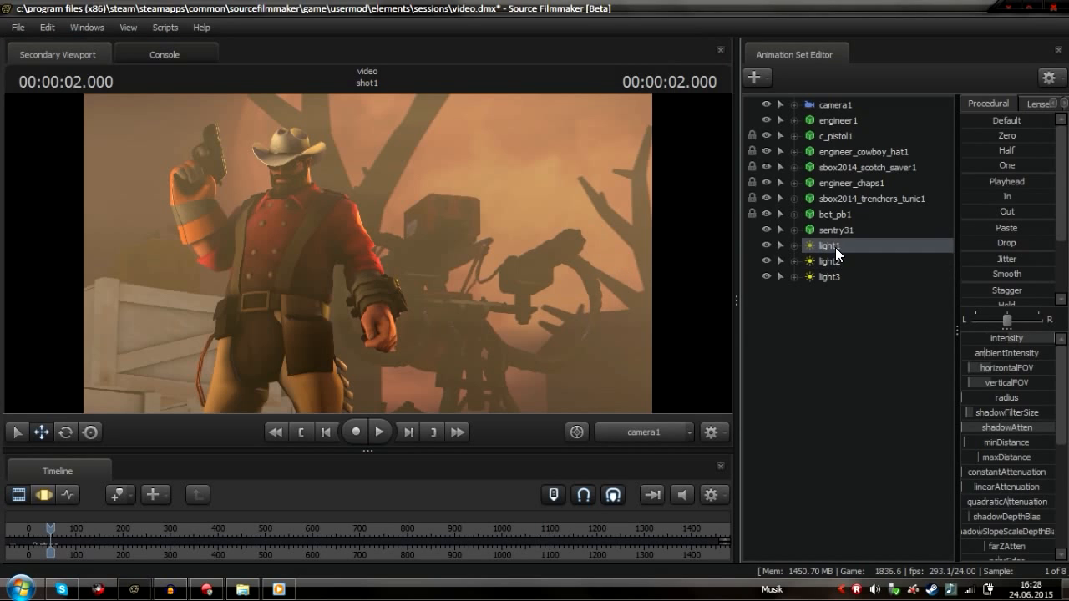
drag(1031, 343, 937, 343)
click(46, 497)
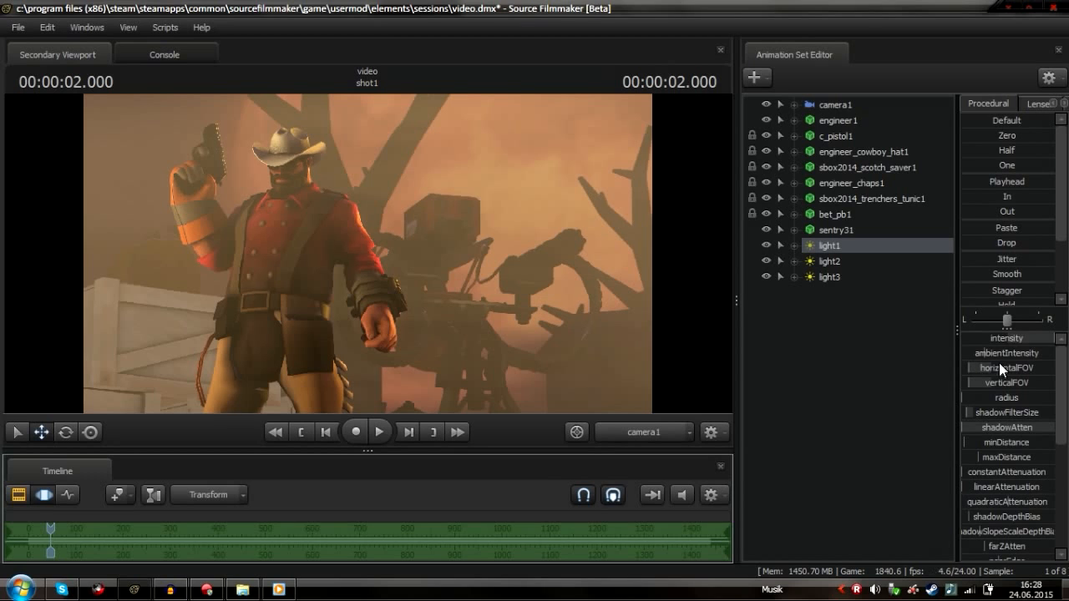
drag(1027, 341, 968, 341)
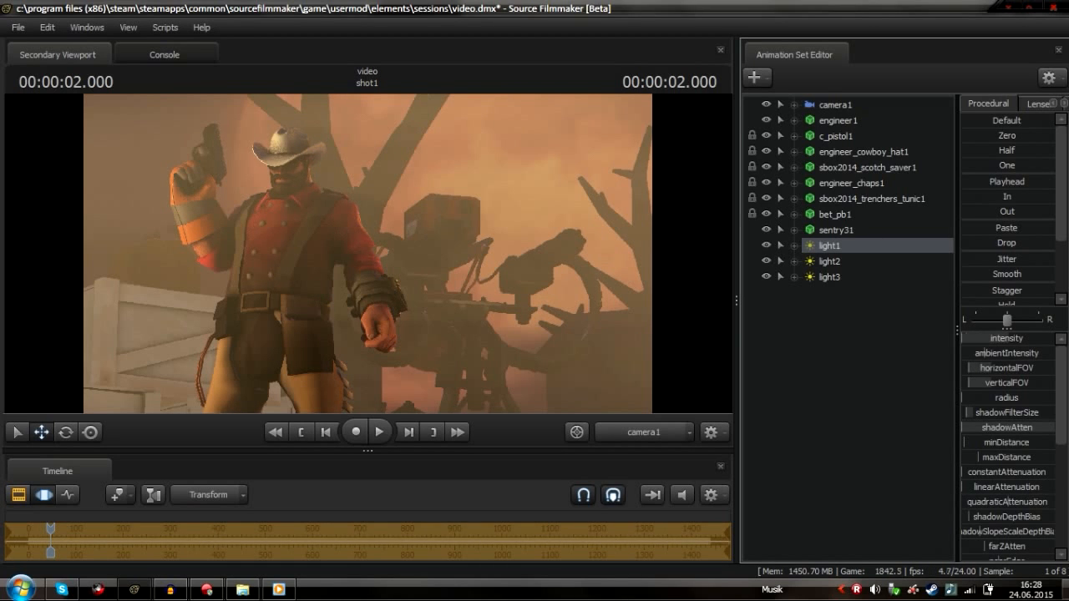
right_click(858, 259)
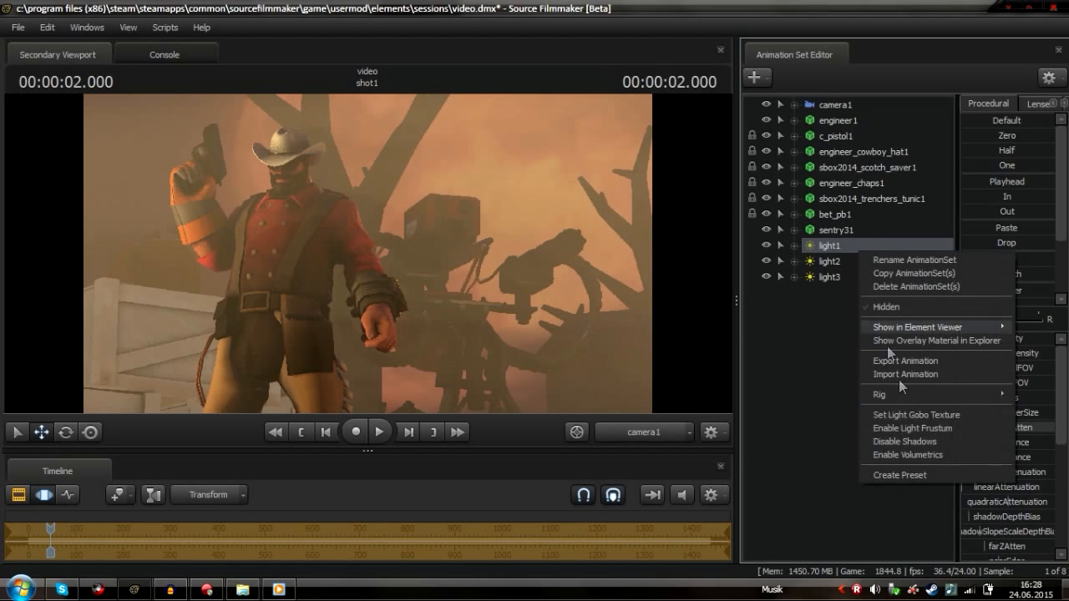
click(22, 493)
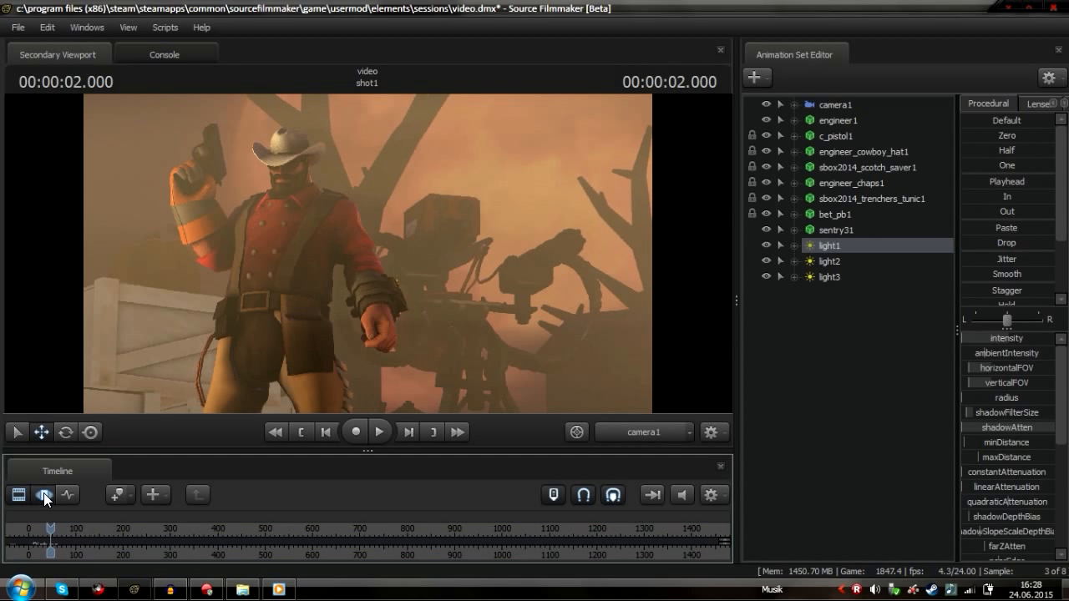
click(44, 493)
drag(989, 340, 1029, 338)
scroll(1012, 391, down, 5)
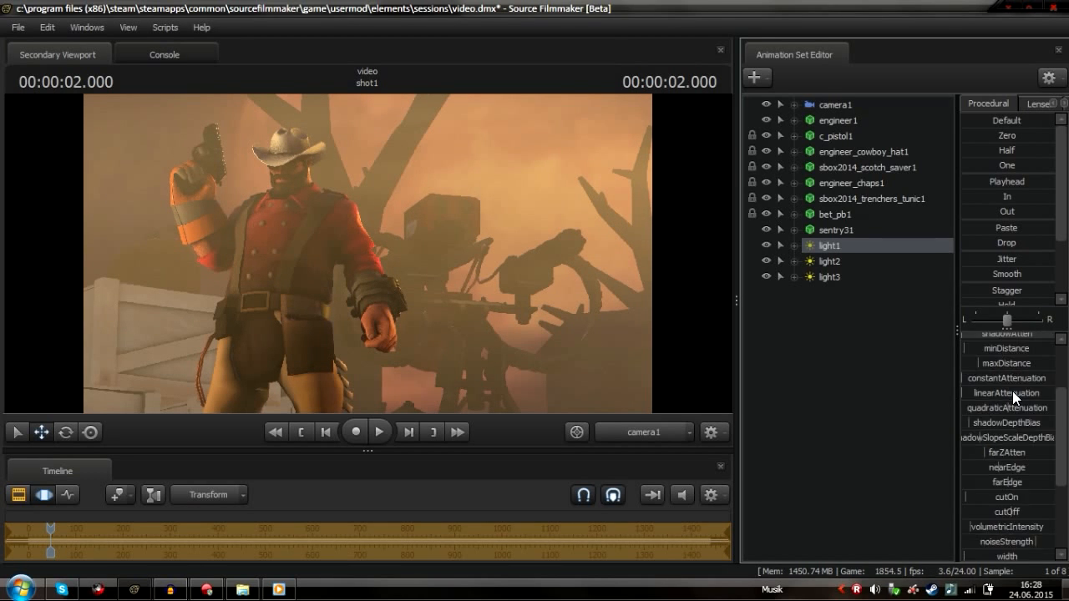
drag(982, 388, 999, 388)
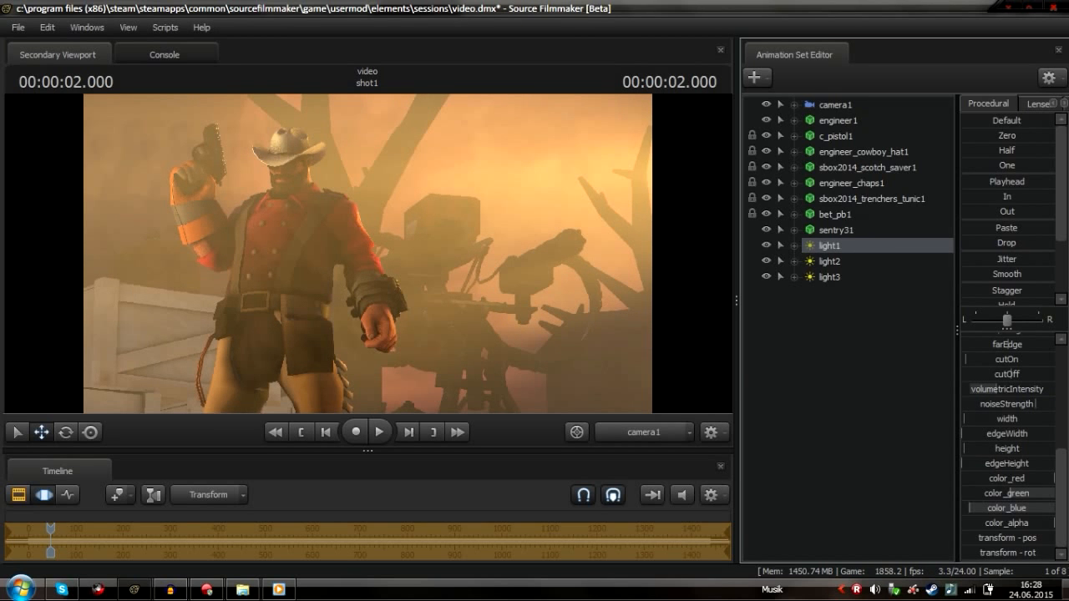
Raise light3's volumetricIntensity
click(840, 260)
click(838, 278)
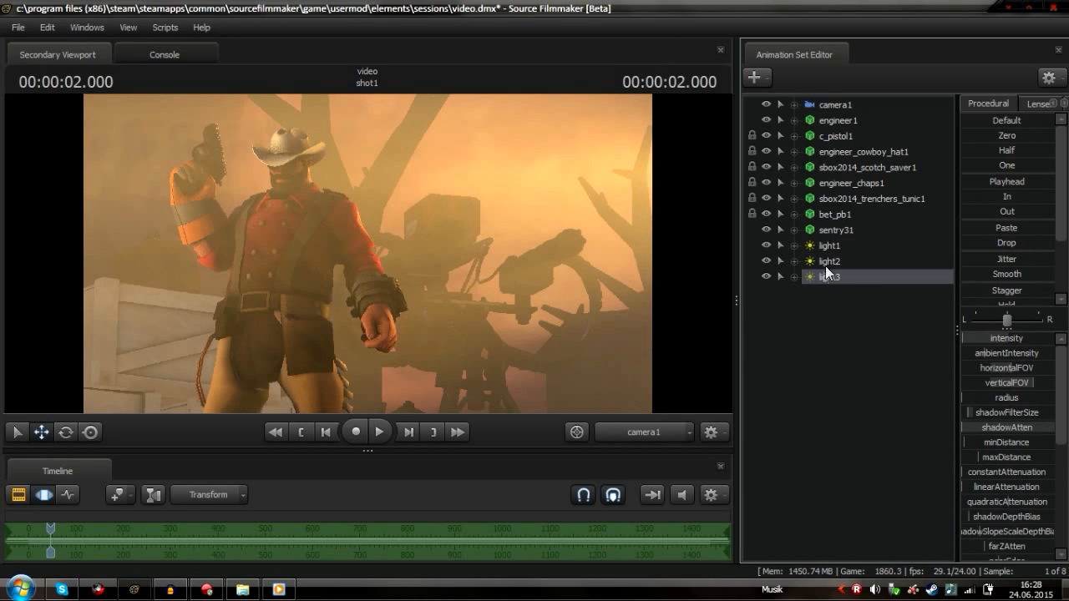
click(827, 262)
click(841, 282)
scroll(1010, 443, down, 4)
mouse_move(1014, 431)
mouse_down()
mouse_move(989, 432)
mouse_move(1048, 433)
mouse_up()
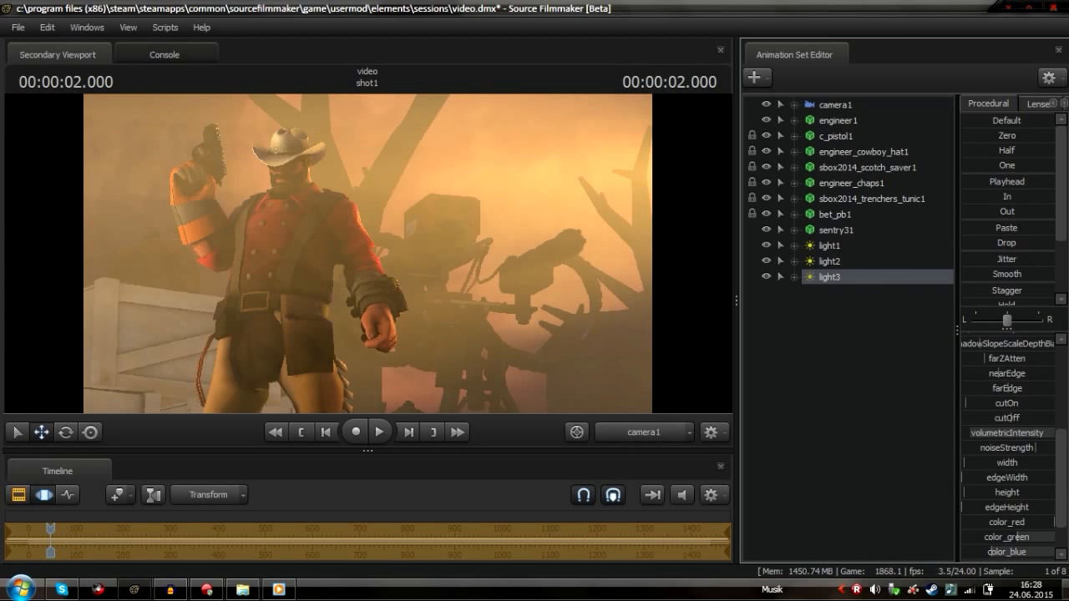
Slightly lower light1's volumetricIntensity
click(830, 231)
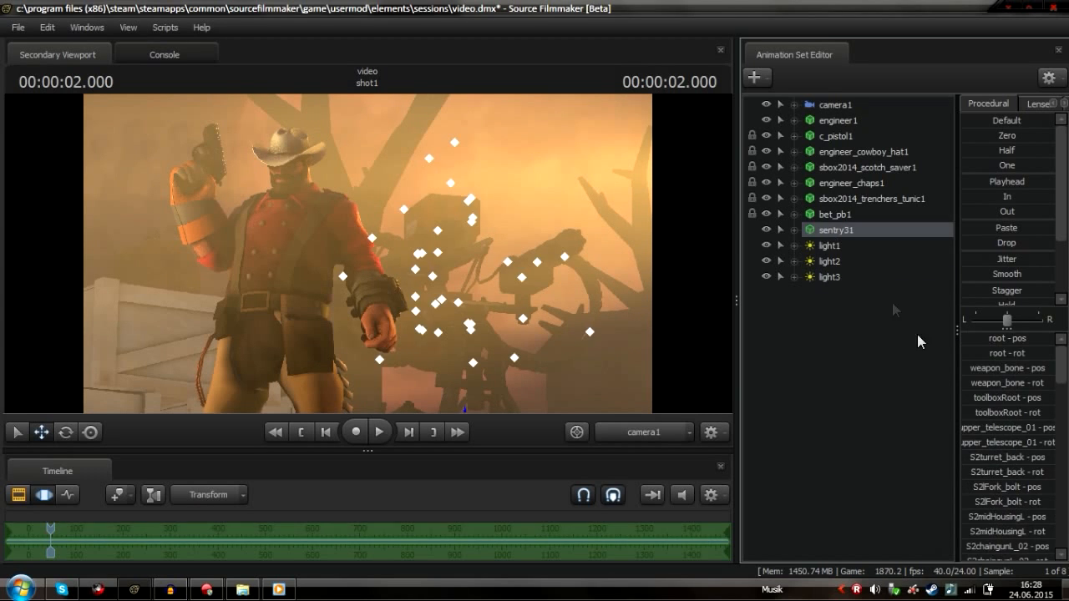
click(829, 246)
scroll(1028, 474, down, 4)
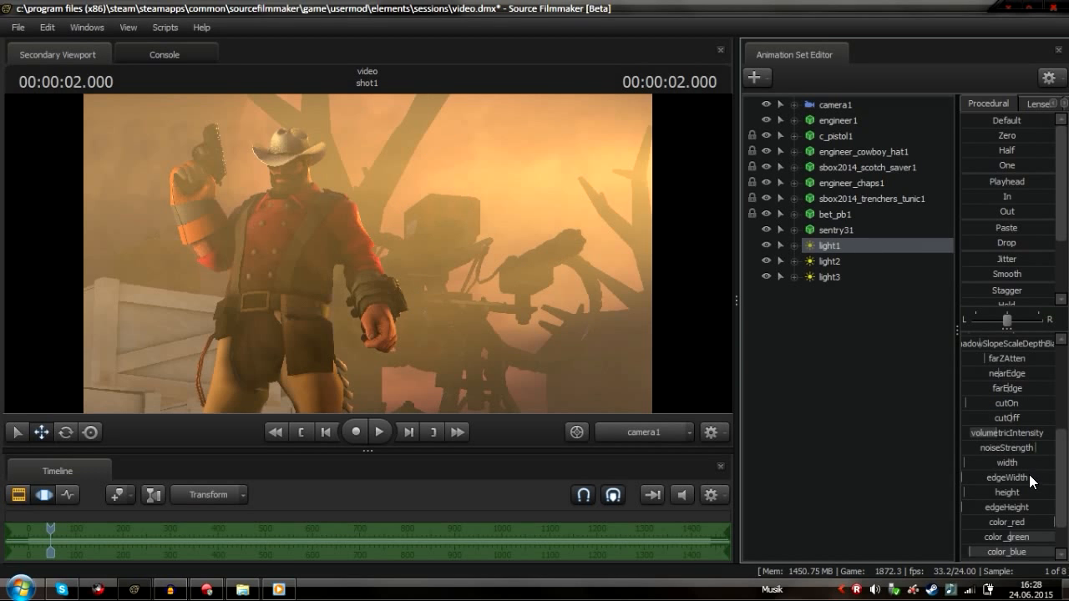
drag(977, 434, 970, 433)
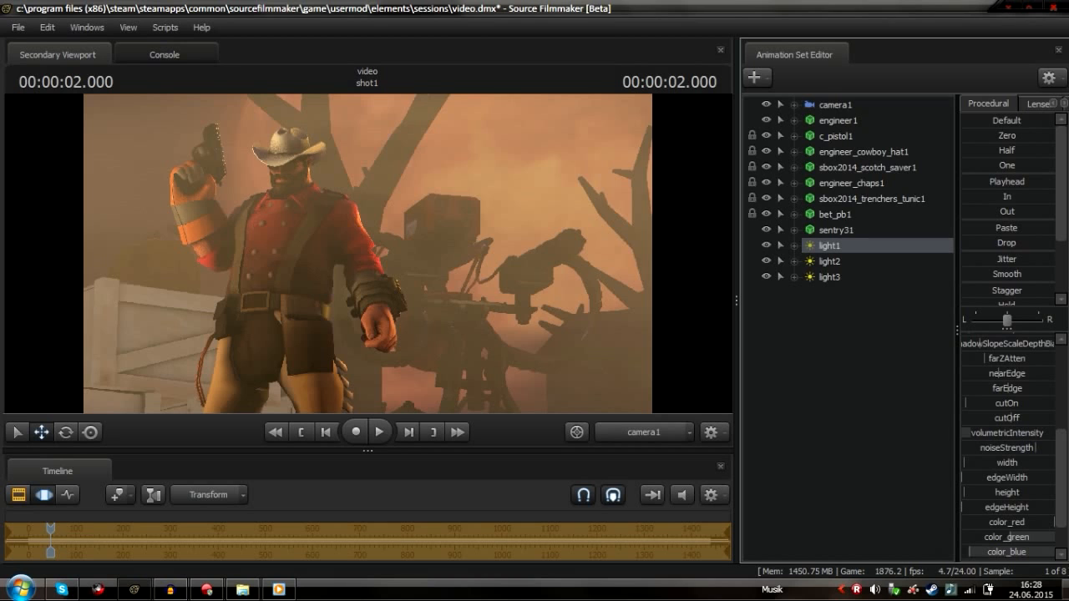
click(43, 494)
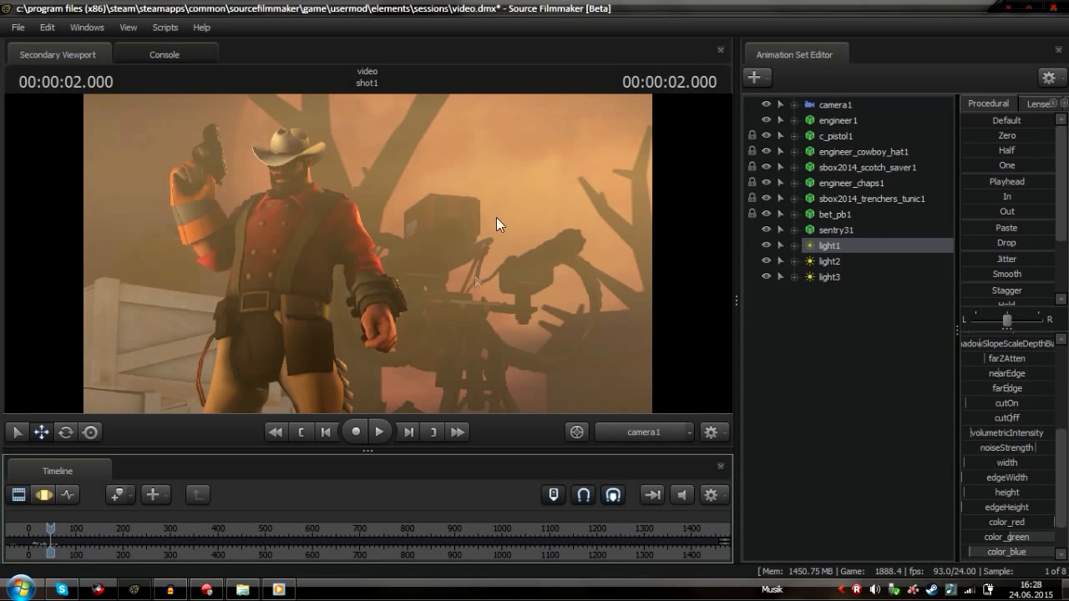
click(46, 491)
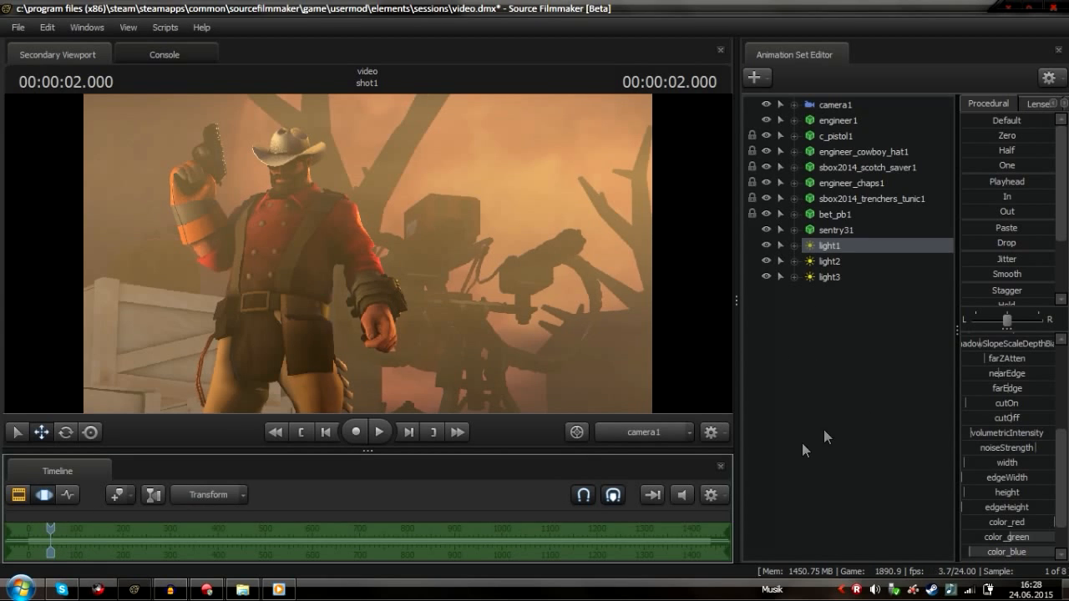
right_click(842, 242)
click(910, 449)
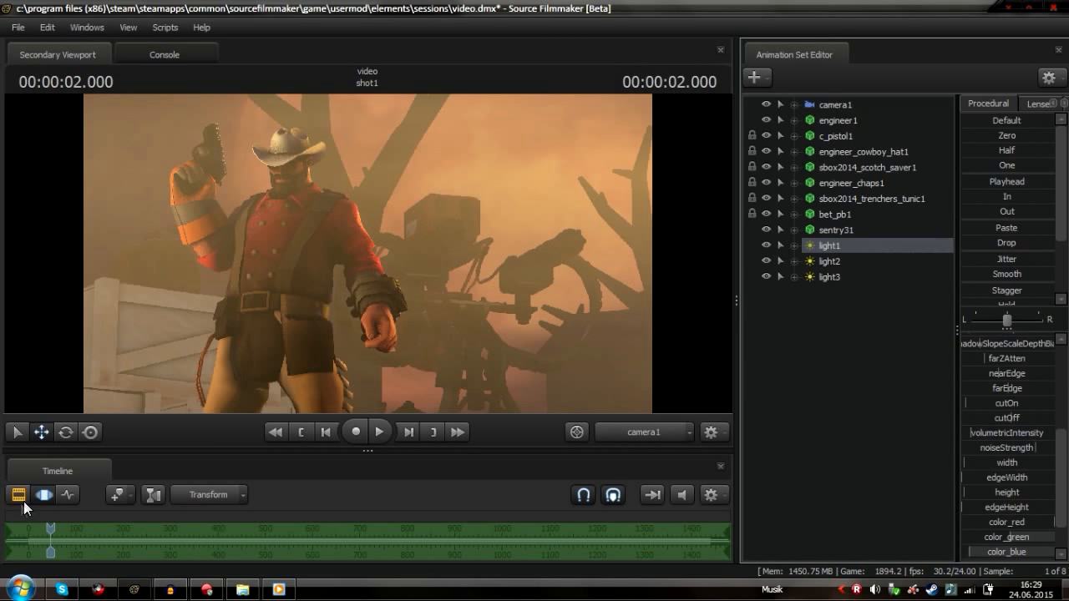
click(24, 501)
click(35, 498)
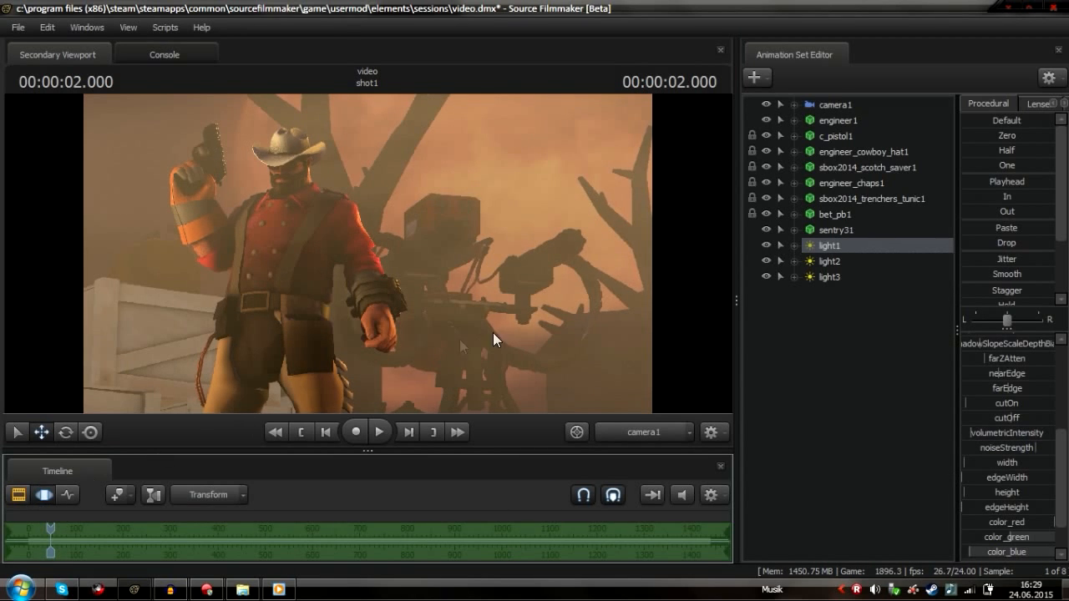
Delete the light1 animation set from the scene
click(830, 262)
click(831, 249)
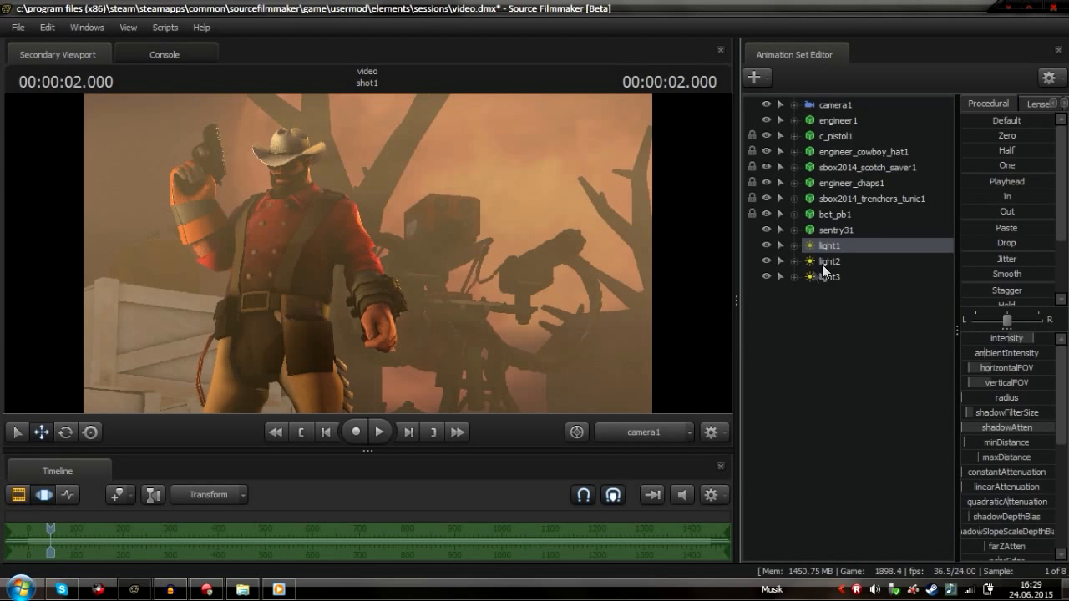
drag(1019, 336, 961, 335)
right_click(853, 245)
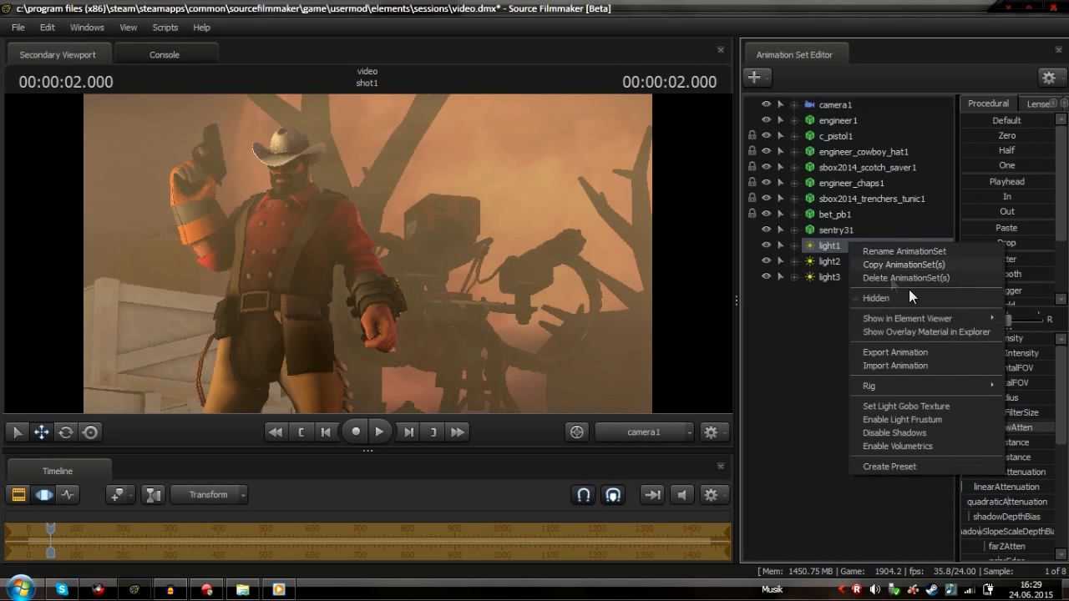
click(908, 277)
Select light2 and lower its intensity
click(843, 260)
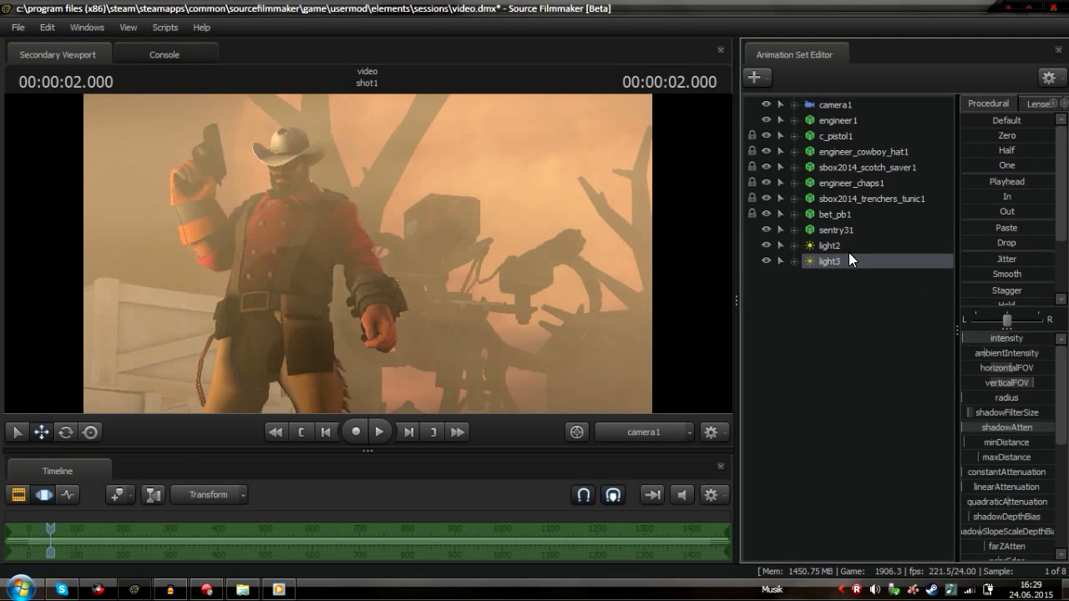
click(39, 496)
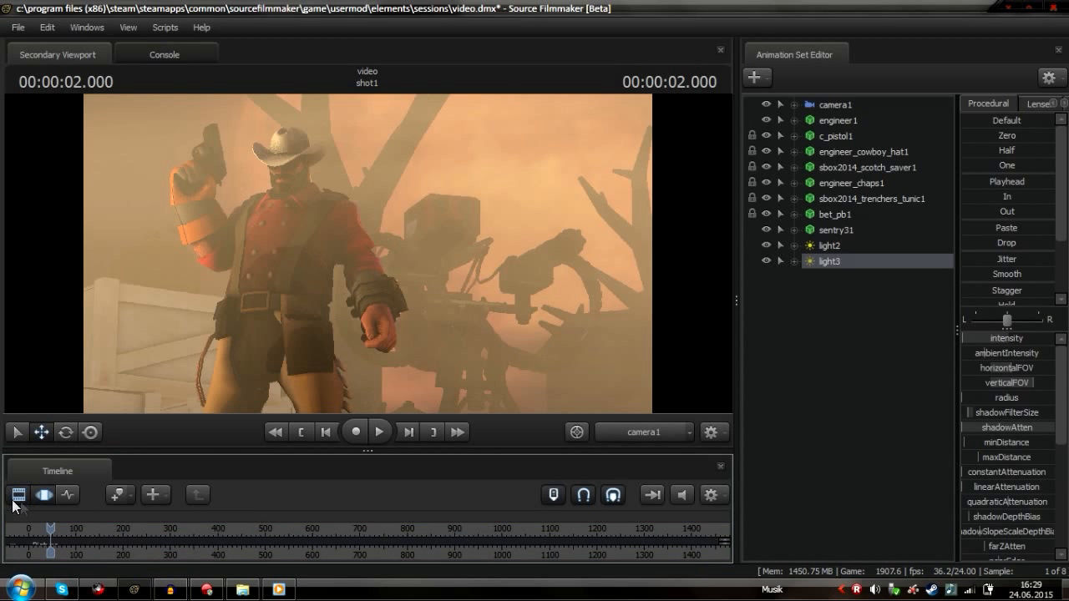
click(18, 499)
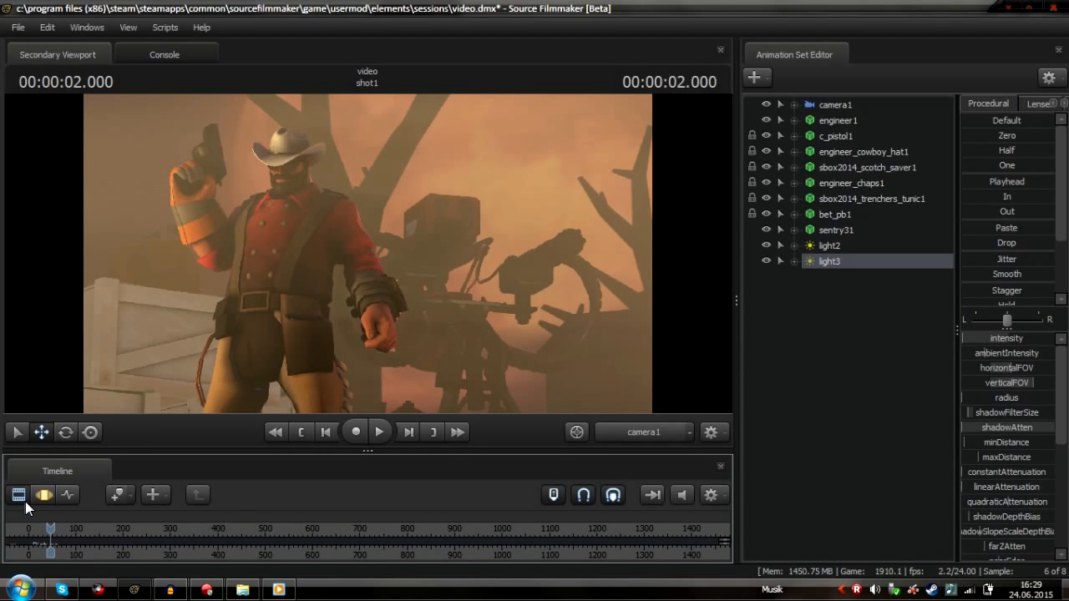
click(839, 244)
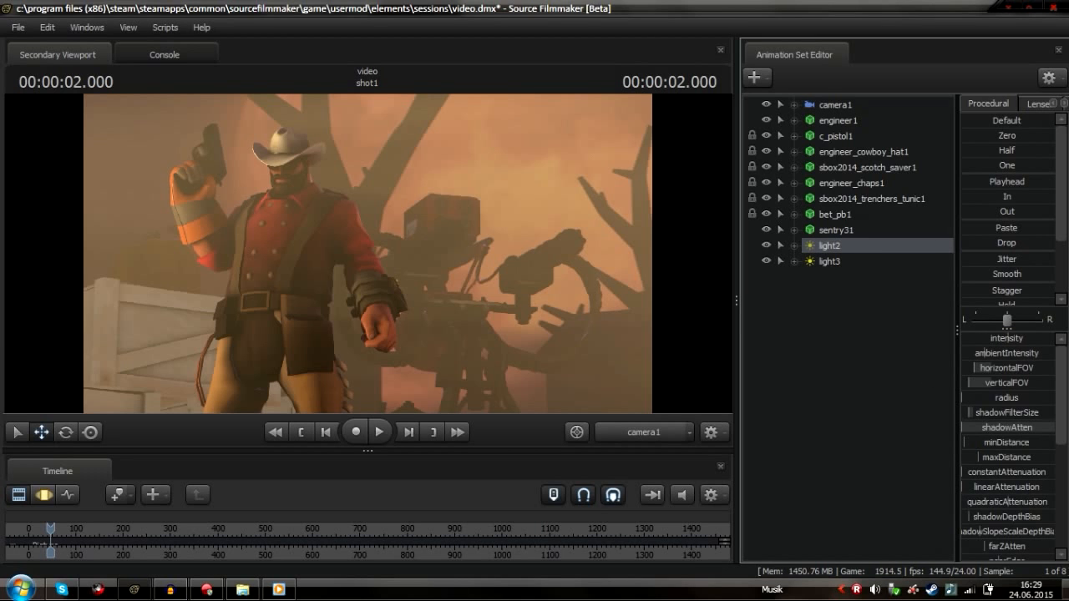
click(43, 494)
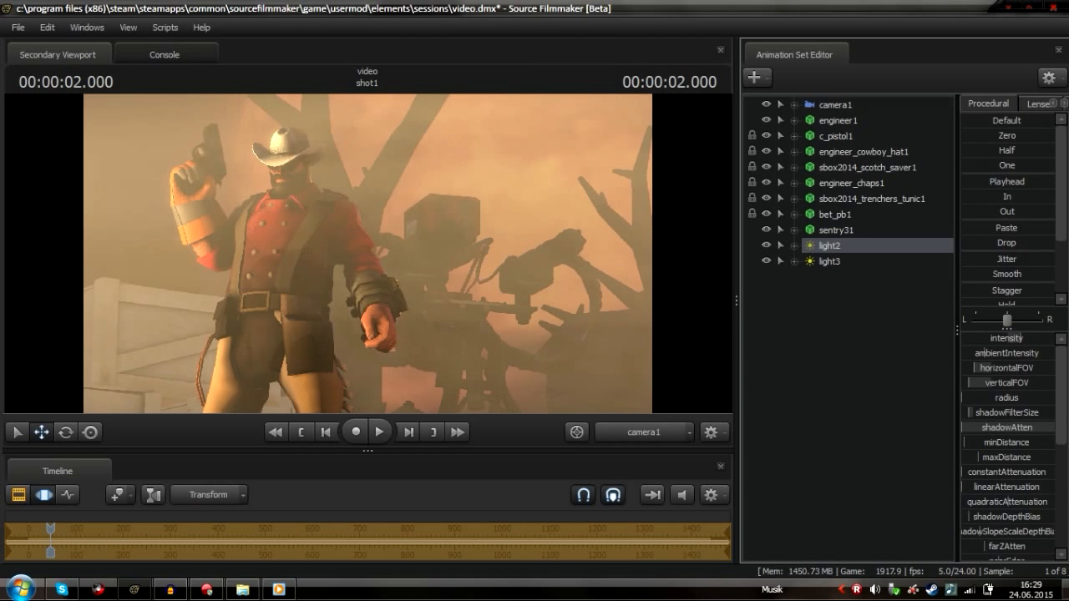
scroll(1025, 429, down, 5)
scroll(1022, 442, down, 3)
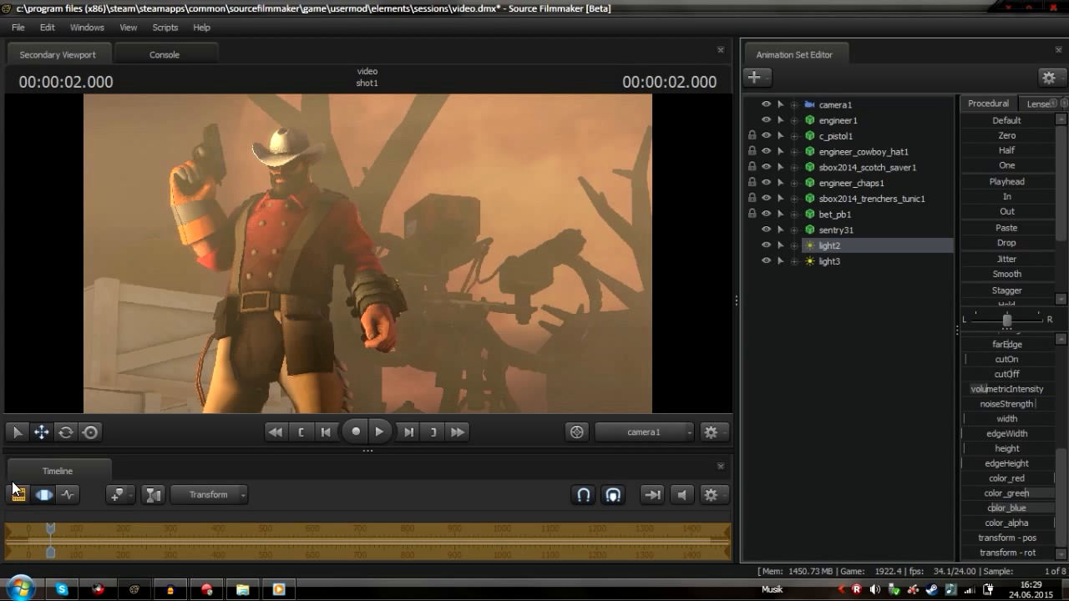
click(44, 494)
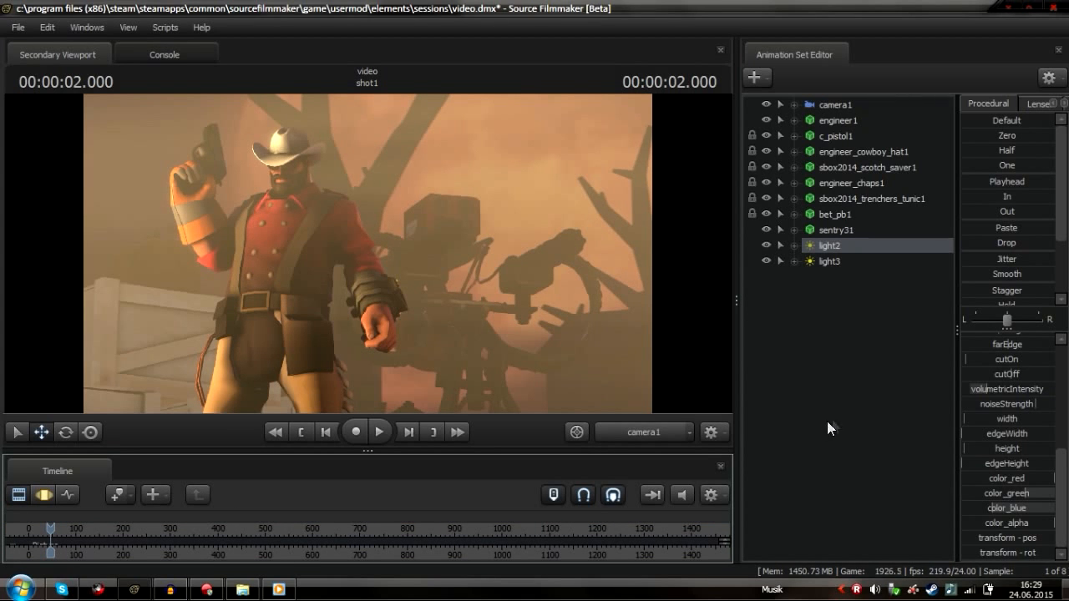
click(43, 494)
scroll(1015, 384, up, 6)
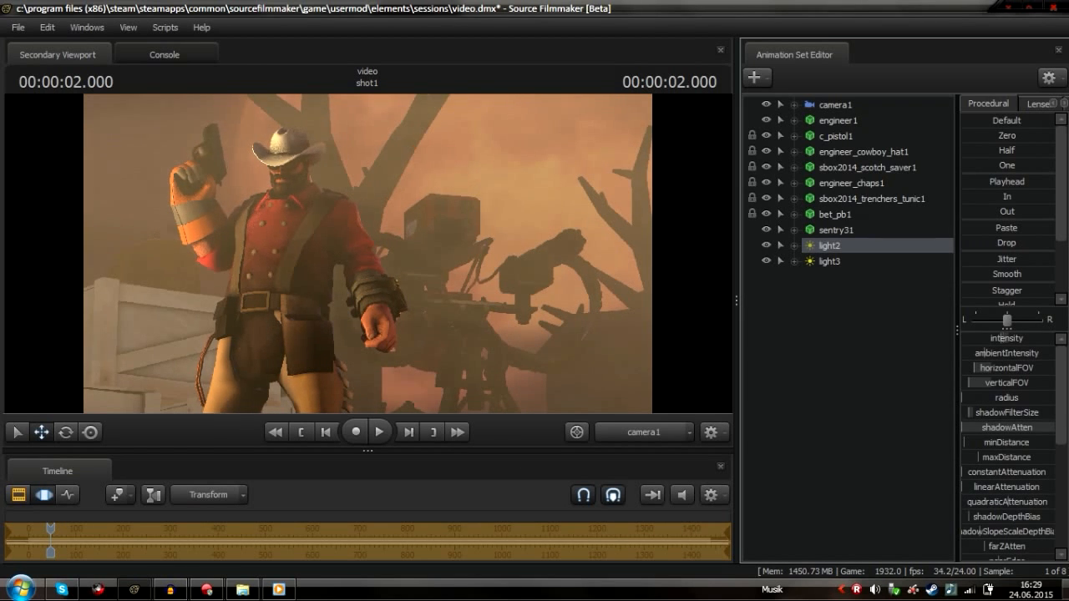
drag(1003, 339, 975, 339)
Select camera1 and slightly lower its focalDistance
click(833, 263)
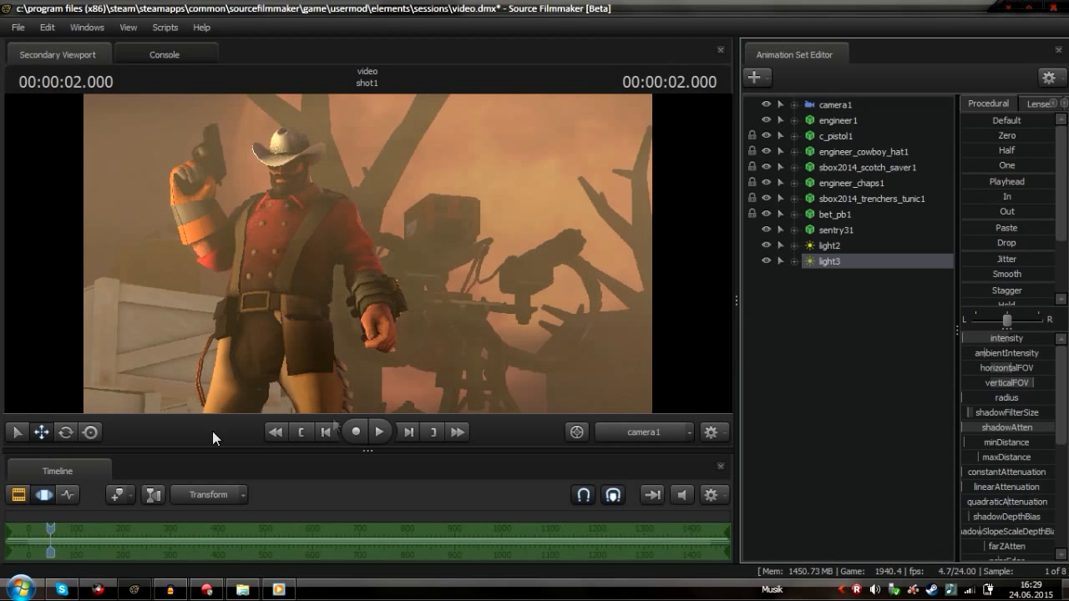
click(17, 491)
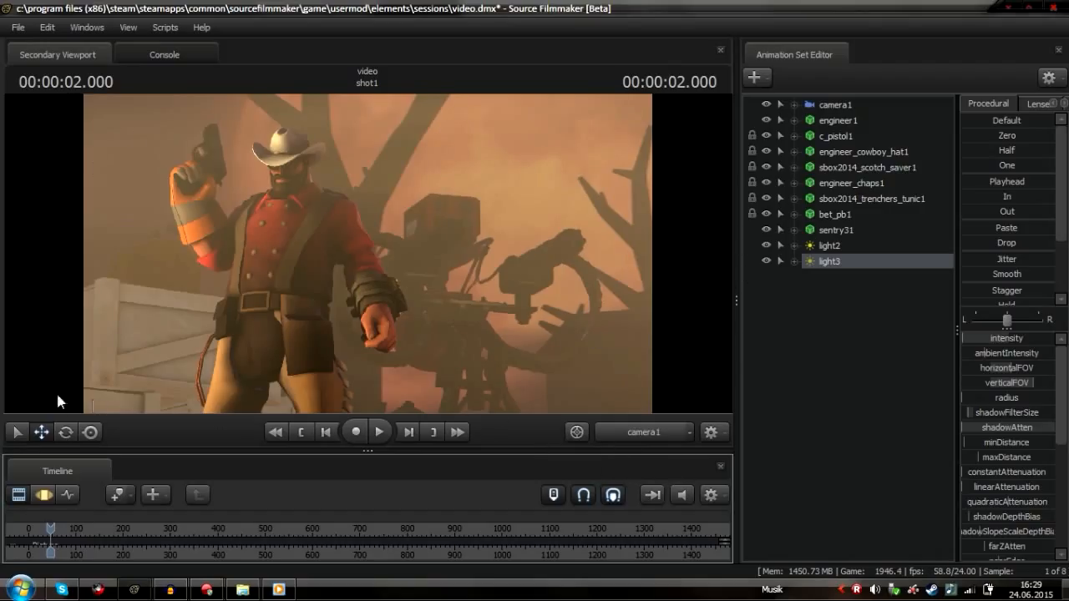
click(19, 495)
click(832, 105)
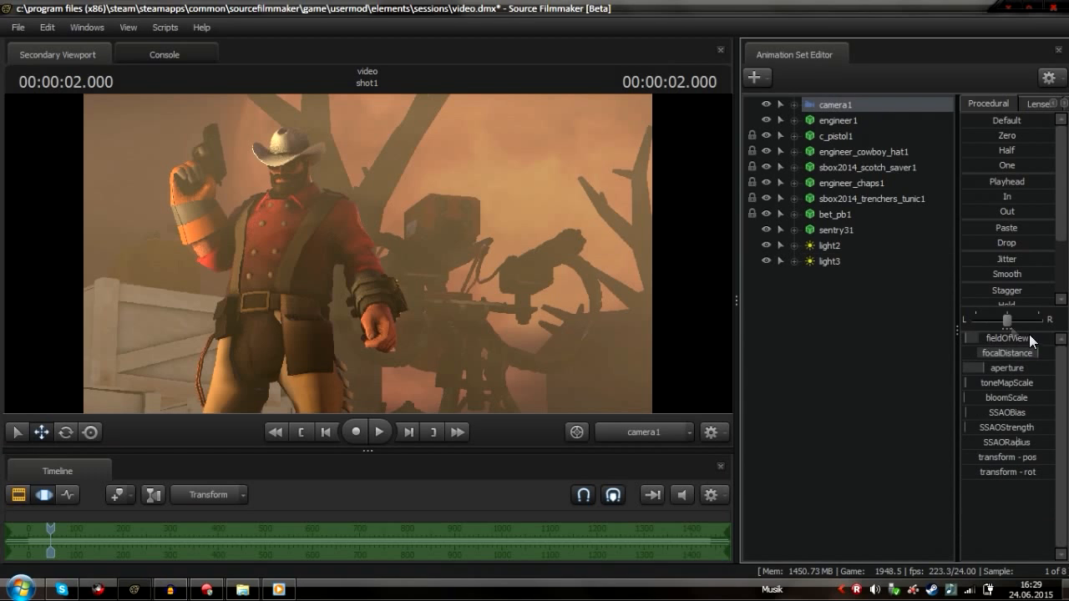
mouse_move(1022, 354)
mouse_down()
mouse_move(1034, 354)
mouse_move(1013, 354)
mouse_move(1033, 354)
mouse_move(1010, 368)
mouse_up()
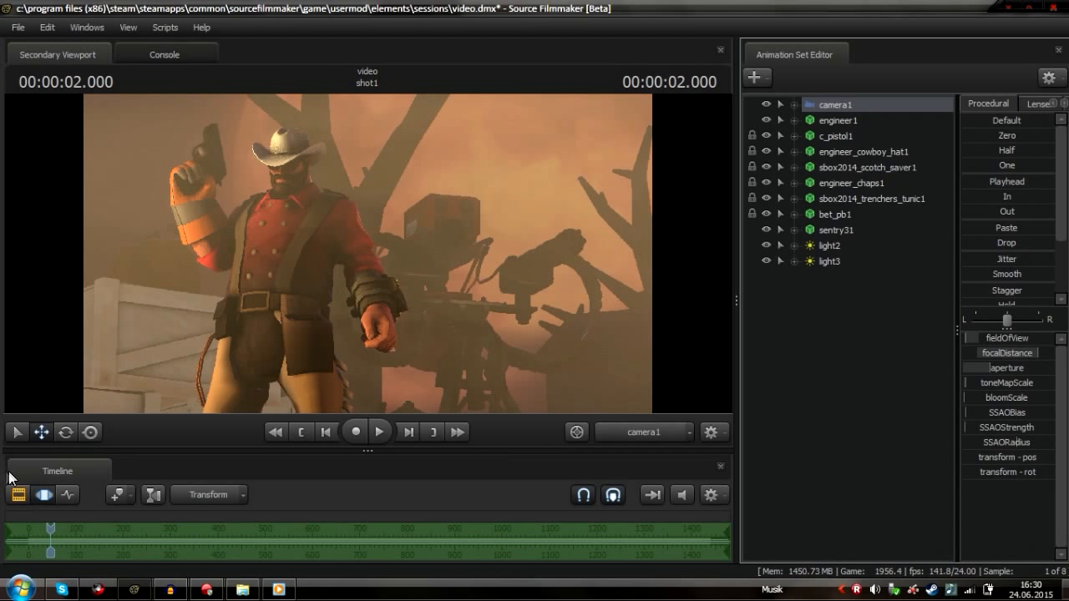
Slightly raise camera1's aperture
key(F3)
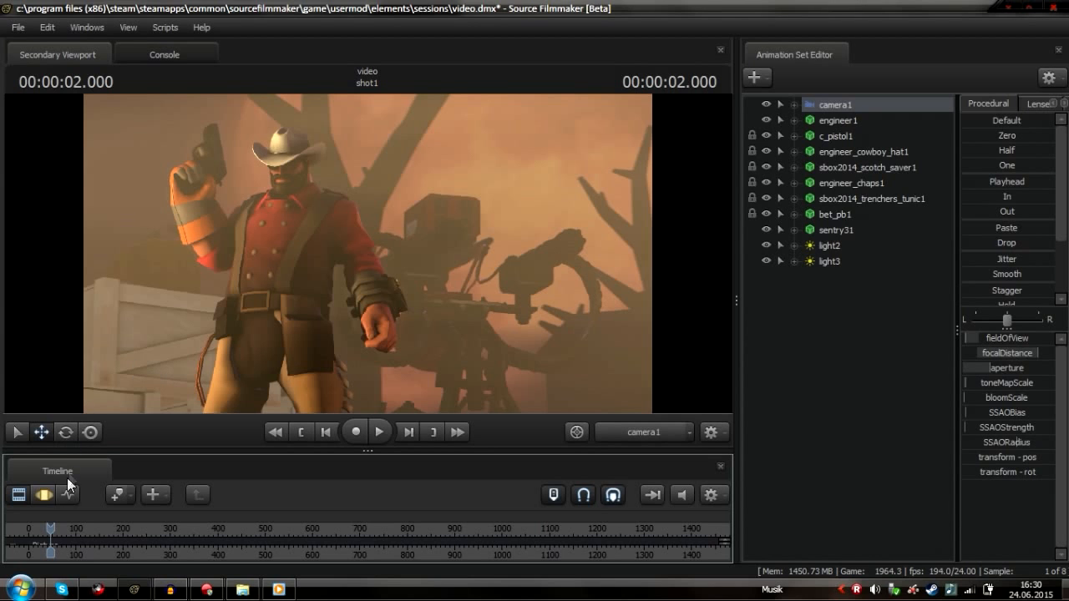
click(46, 486)
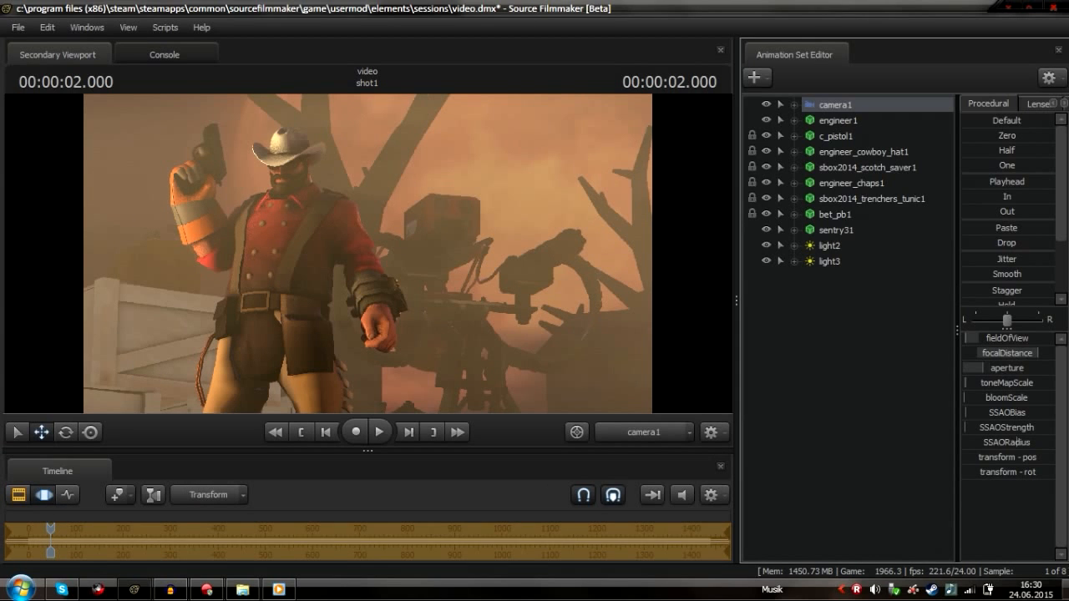
drag(987, 368, 992, 368)
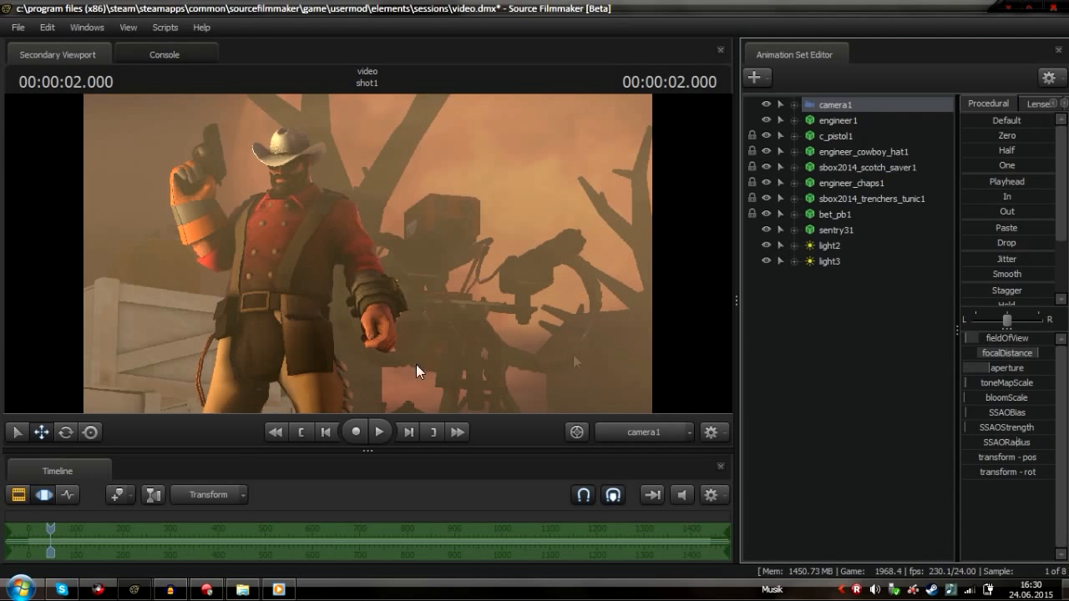
click(43, 494)
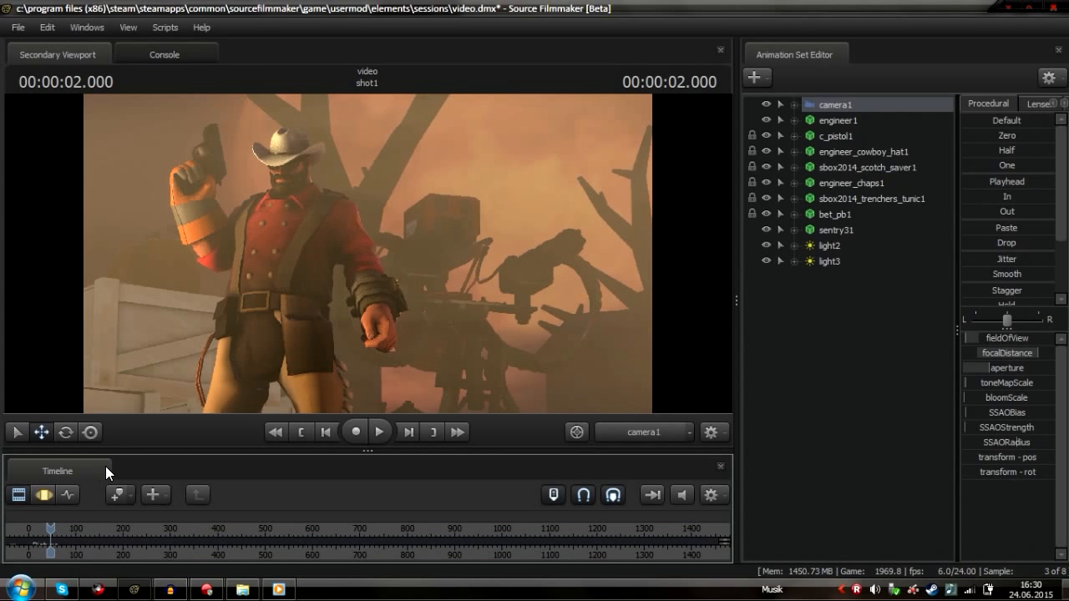
Open the poster export dialog and set the output format to PNG
click(16, 28)
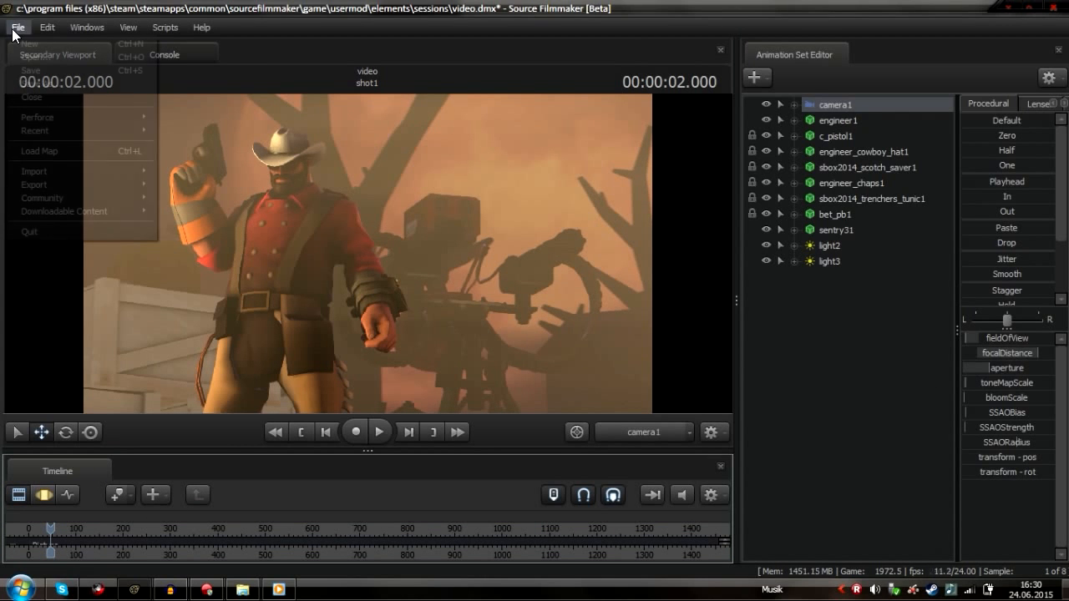
mouse_move(77, 186)
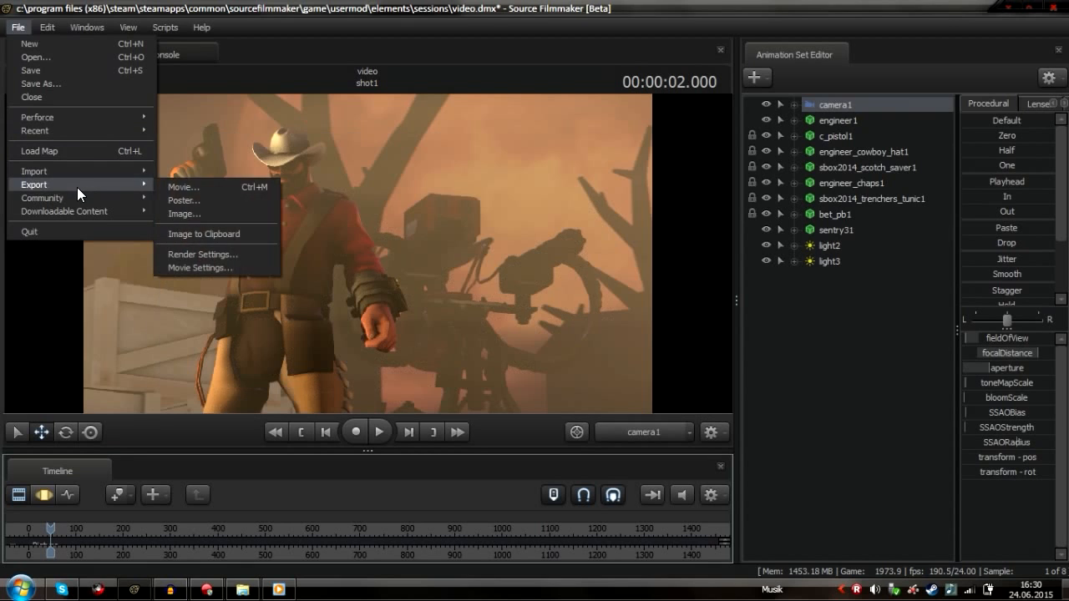
click(194, 200)
click(456, 306)
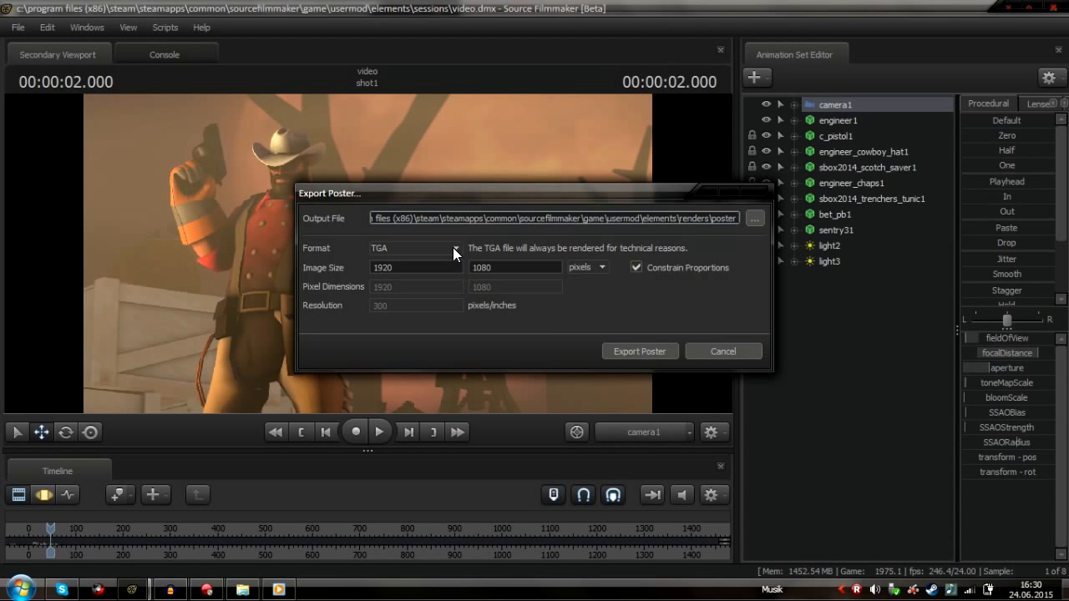
click(453, 247)
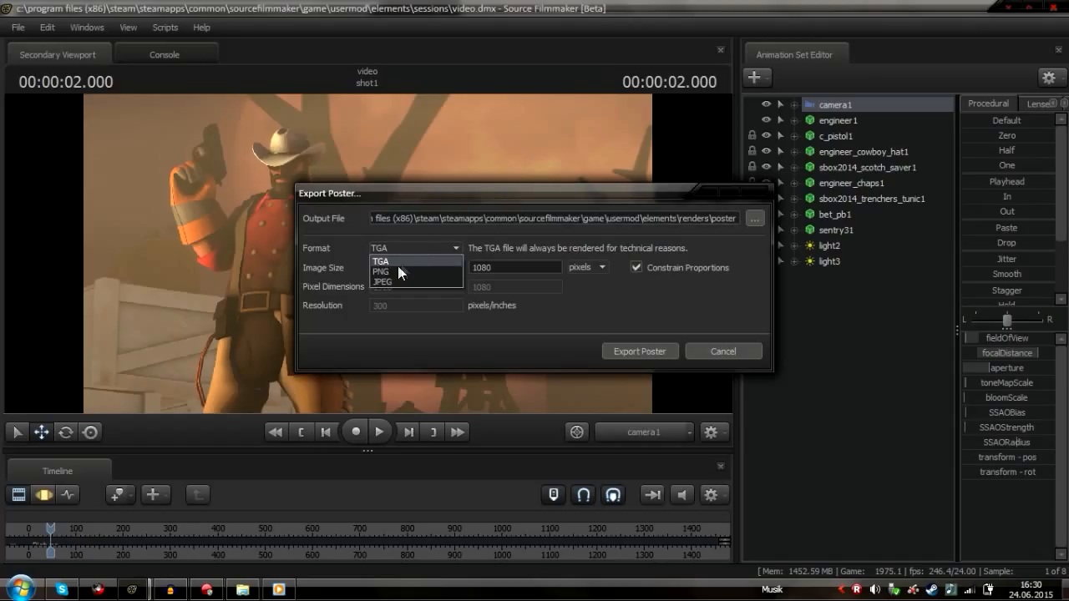
click(391, 271)
click(432, 271)
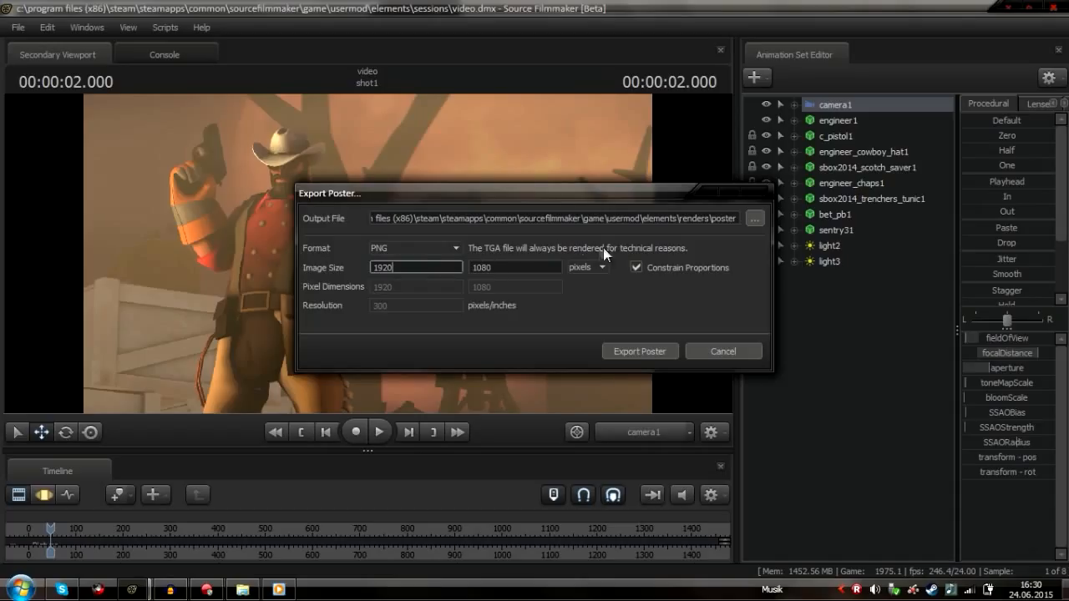
click(411, 247)
click(401, 261)
click(416, 249)
click(416, 273)
Start exporting the poster at 1920 x 1080 and cancel the rendering
double_click(436, 269)
key(Return)
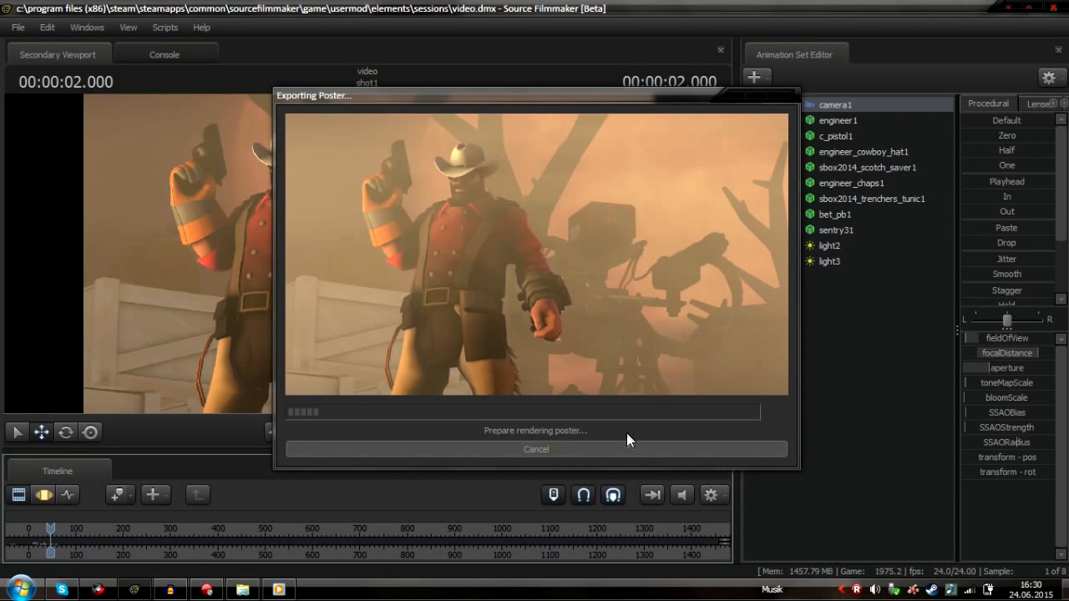
click(554, 453)
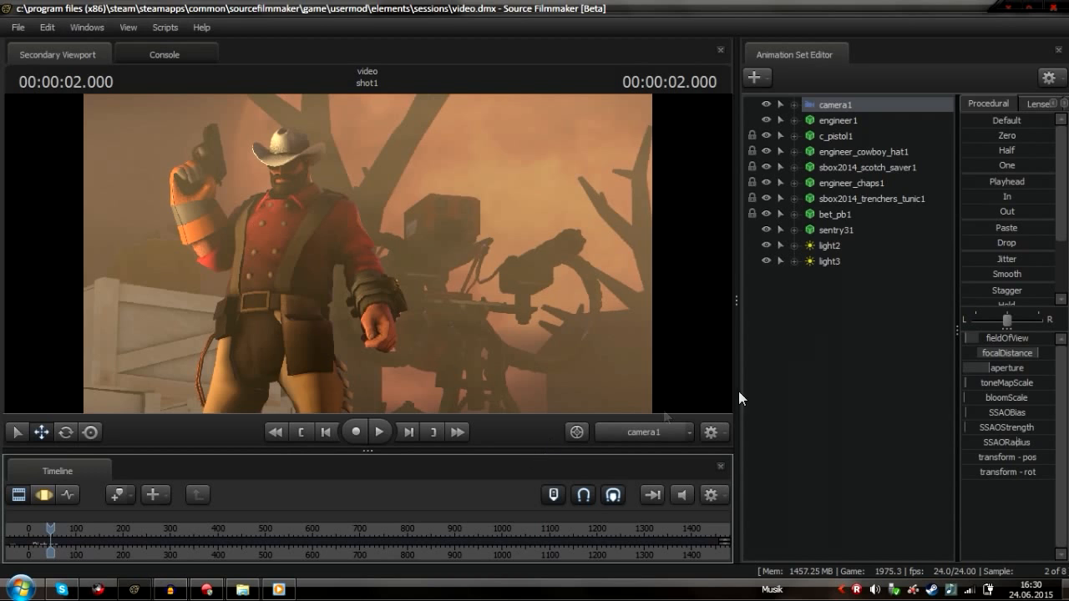
Reopen the poster export dialog and set the image width to 6000 pixels
click(823, 318)
click(18, 28)
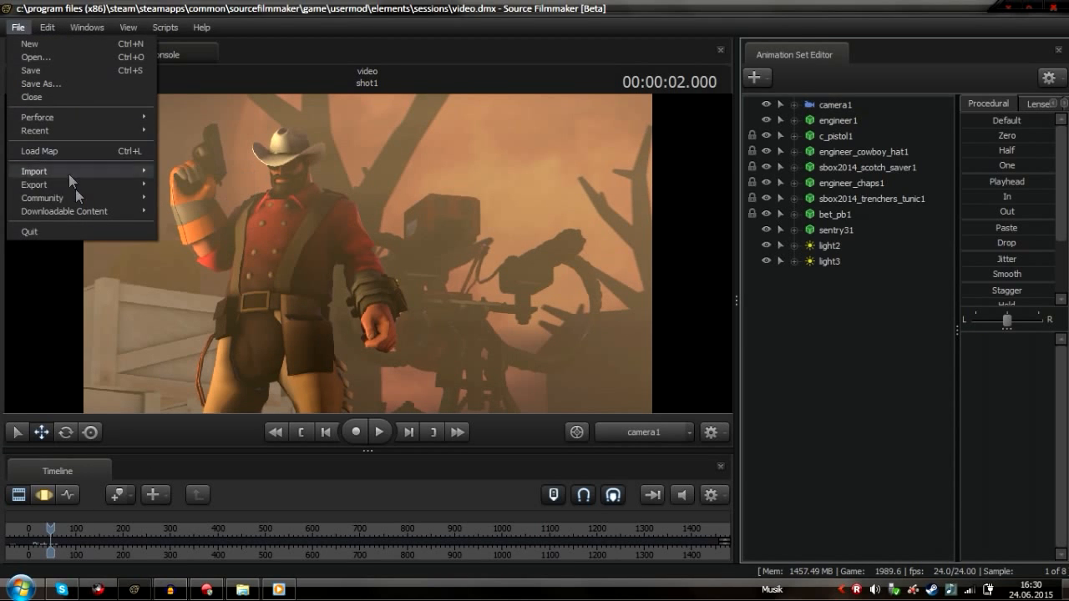
click(16, 492)
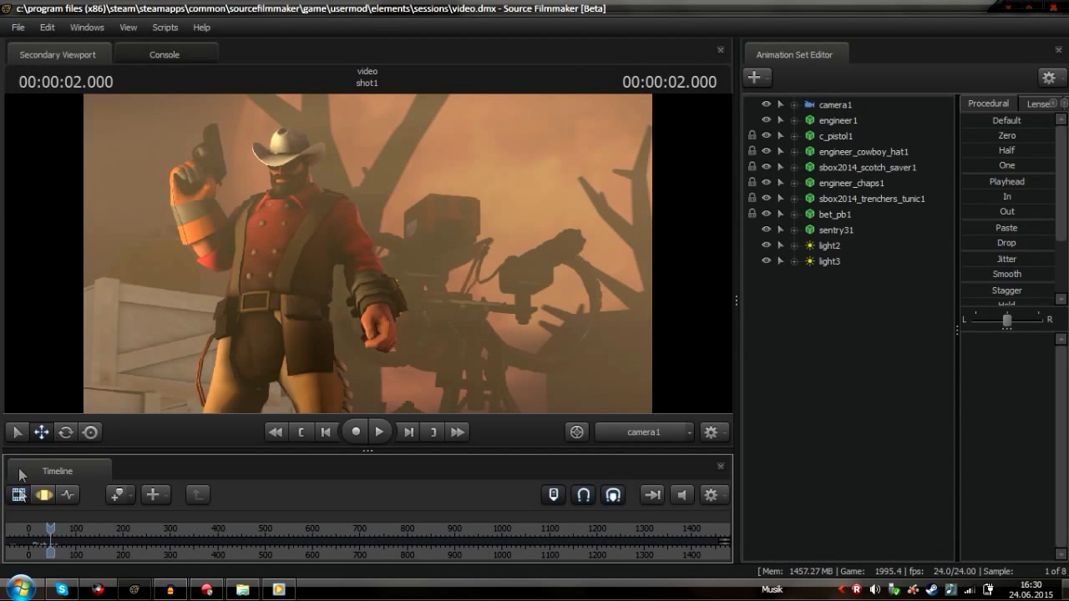
click(18, 28)
mouse_move(80, 184)
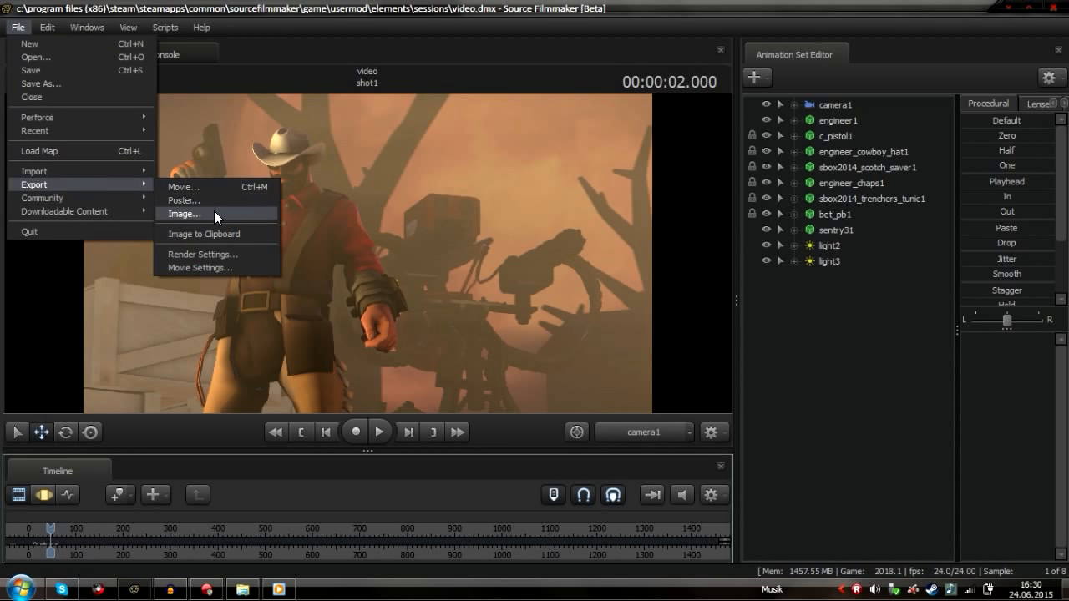
click(214, 216)
click(444, 265)
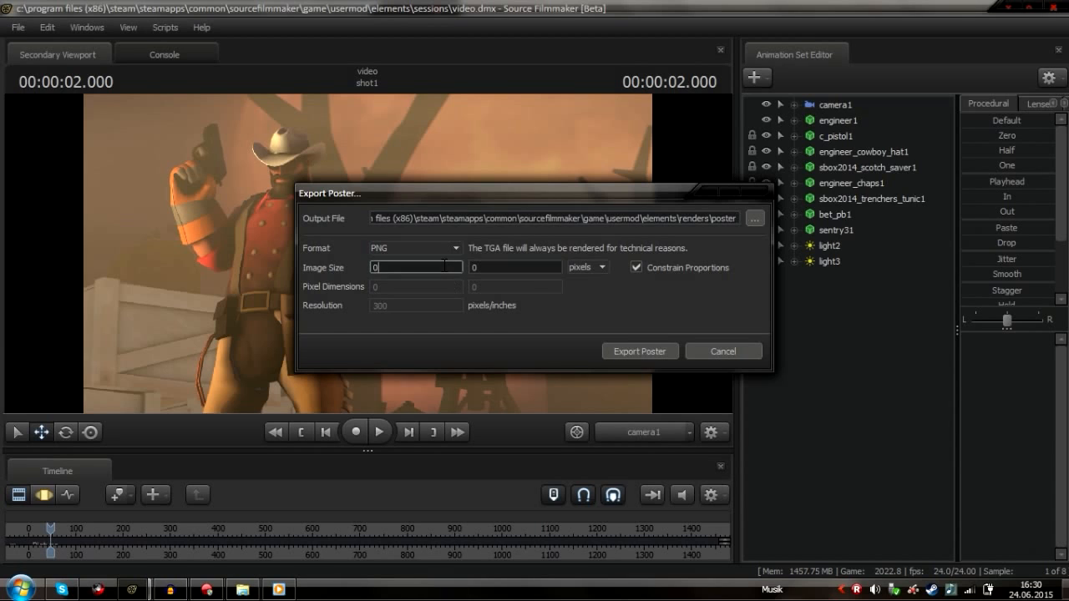
key(BackSpace)
text(6000)
click(724, 351)
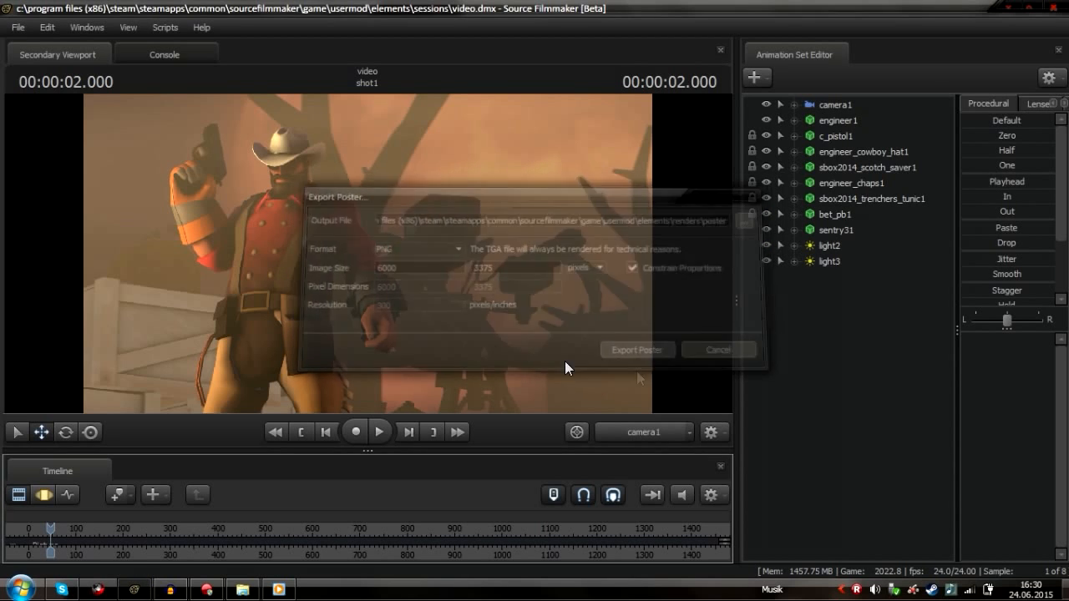
Enable Ambient Occlusion in the viewport's progressive refinement render settings
right_click(510, 341)
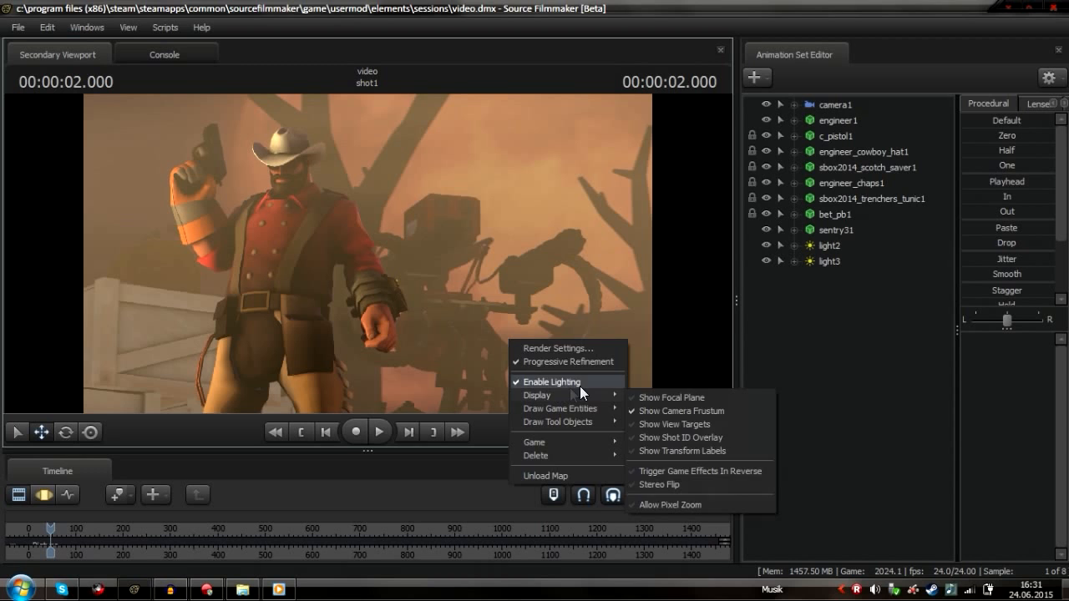
click(557, 349)
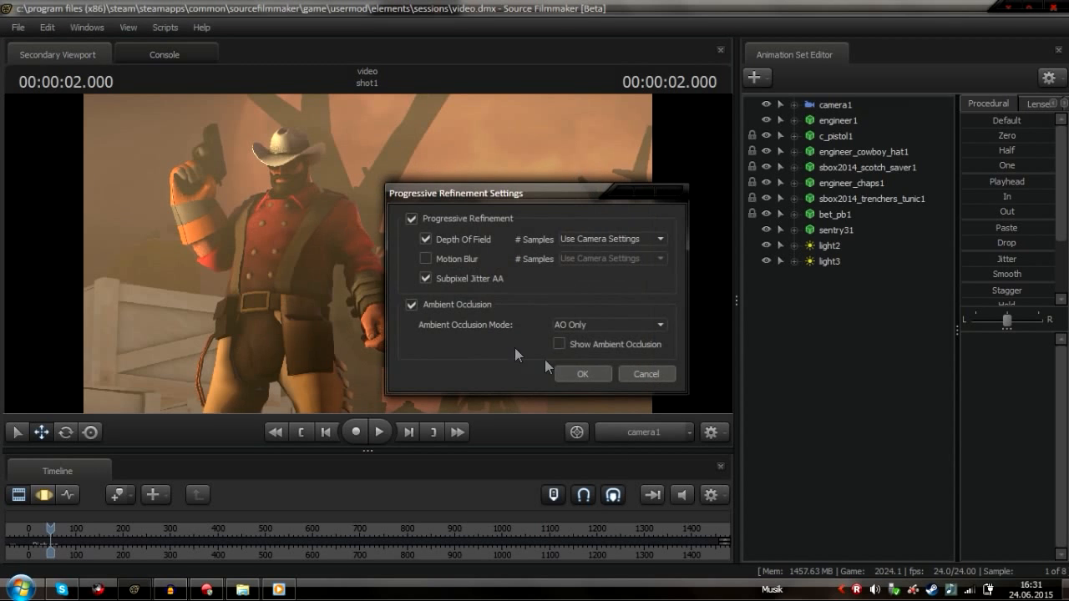
click(458, 305)
click(576, 343)
drag(526, 205, 825, 221)
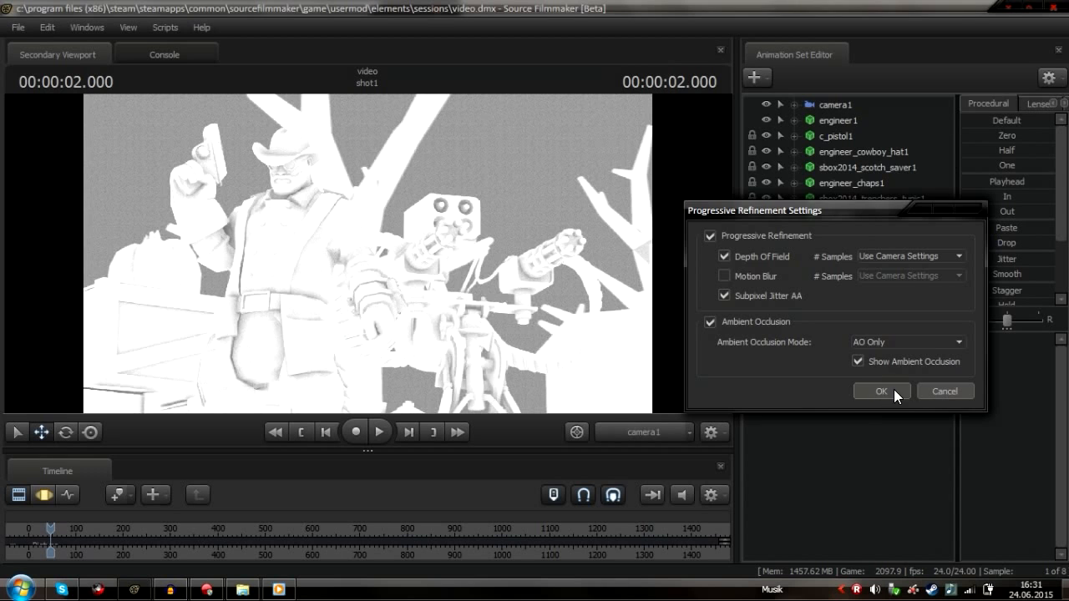
click(887, 360)
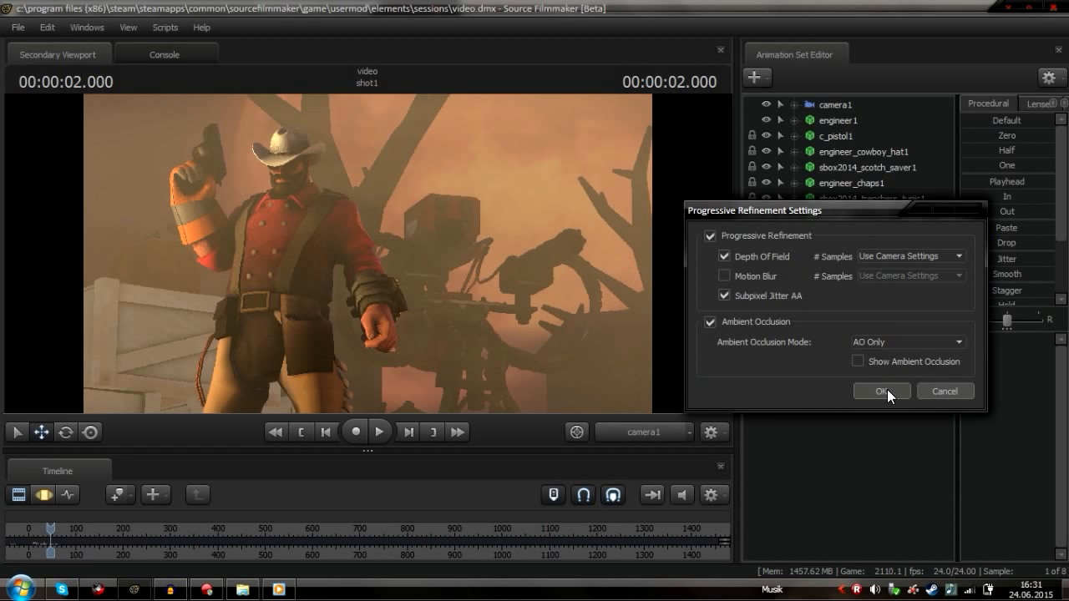
click(886, 389)
Export the poster as a 6000 x 3375 PNG
click(17, 27)
mouse_move(106, 185)
click(214, 201)
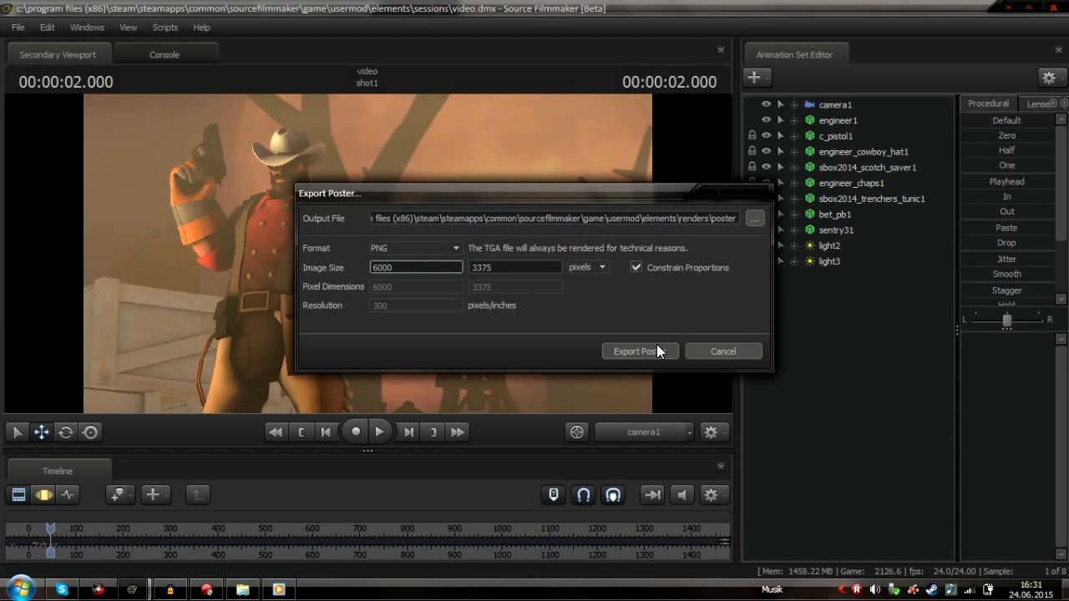
click(658, 346)
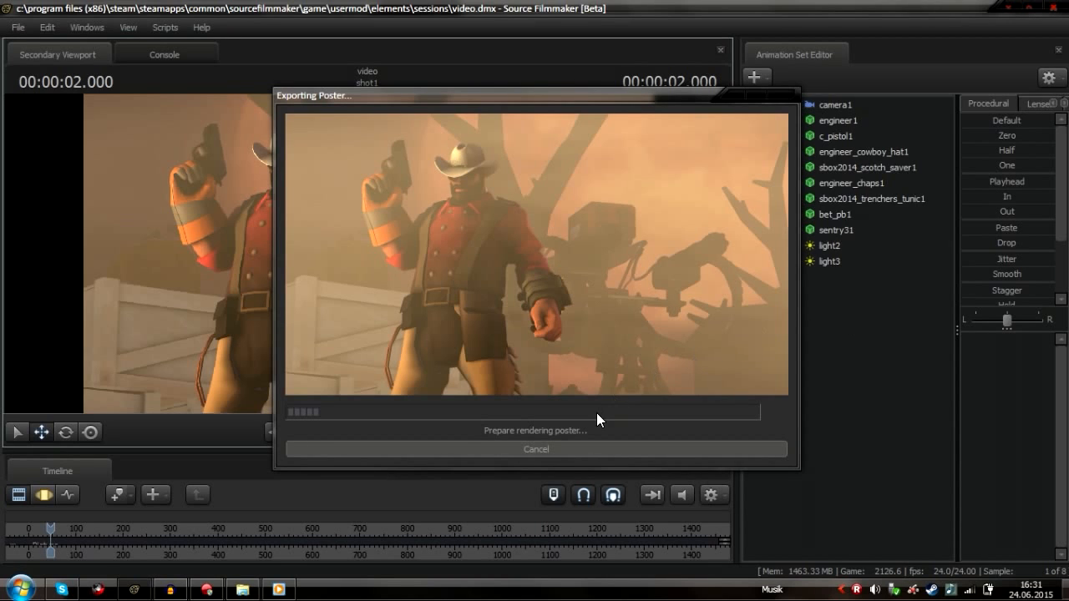
mouse_move(173, 592)
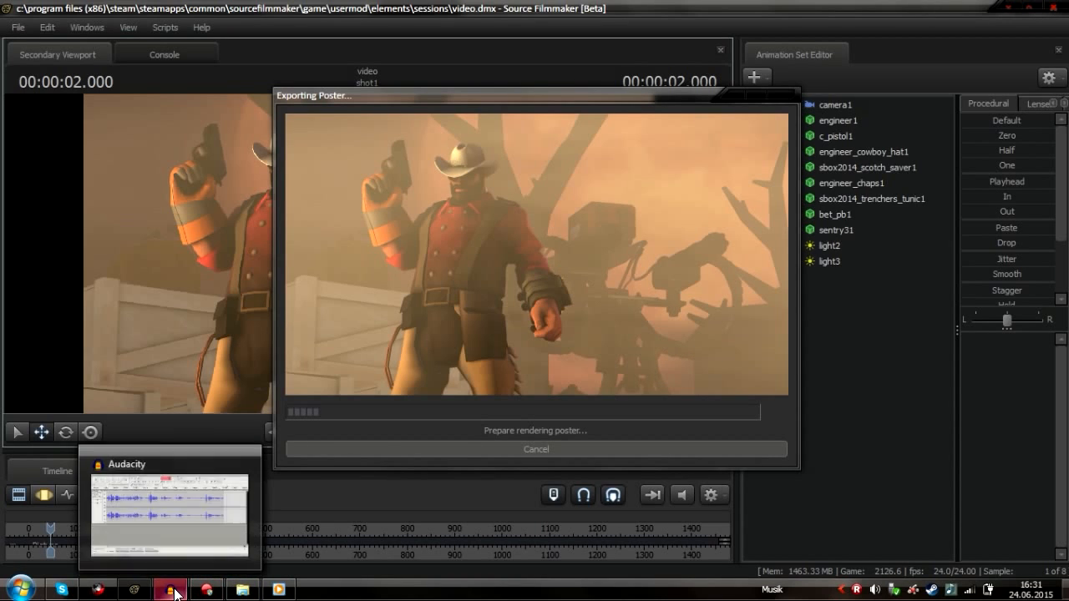